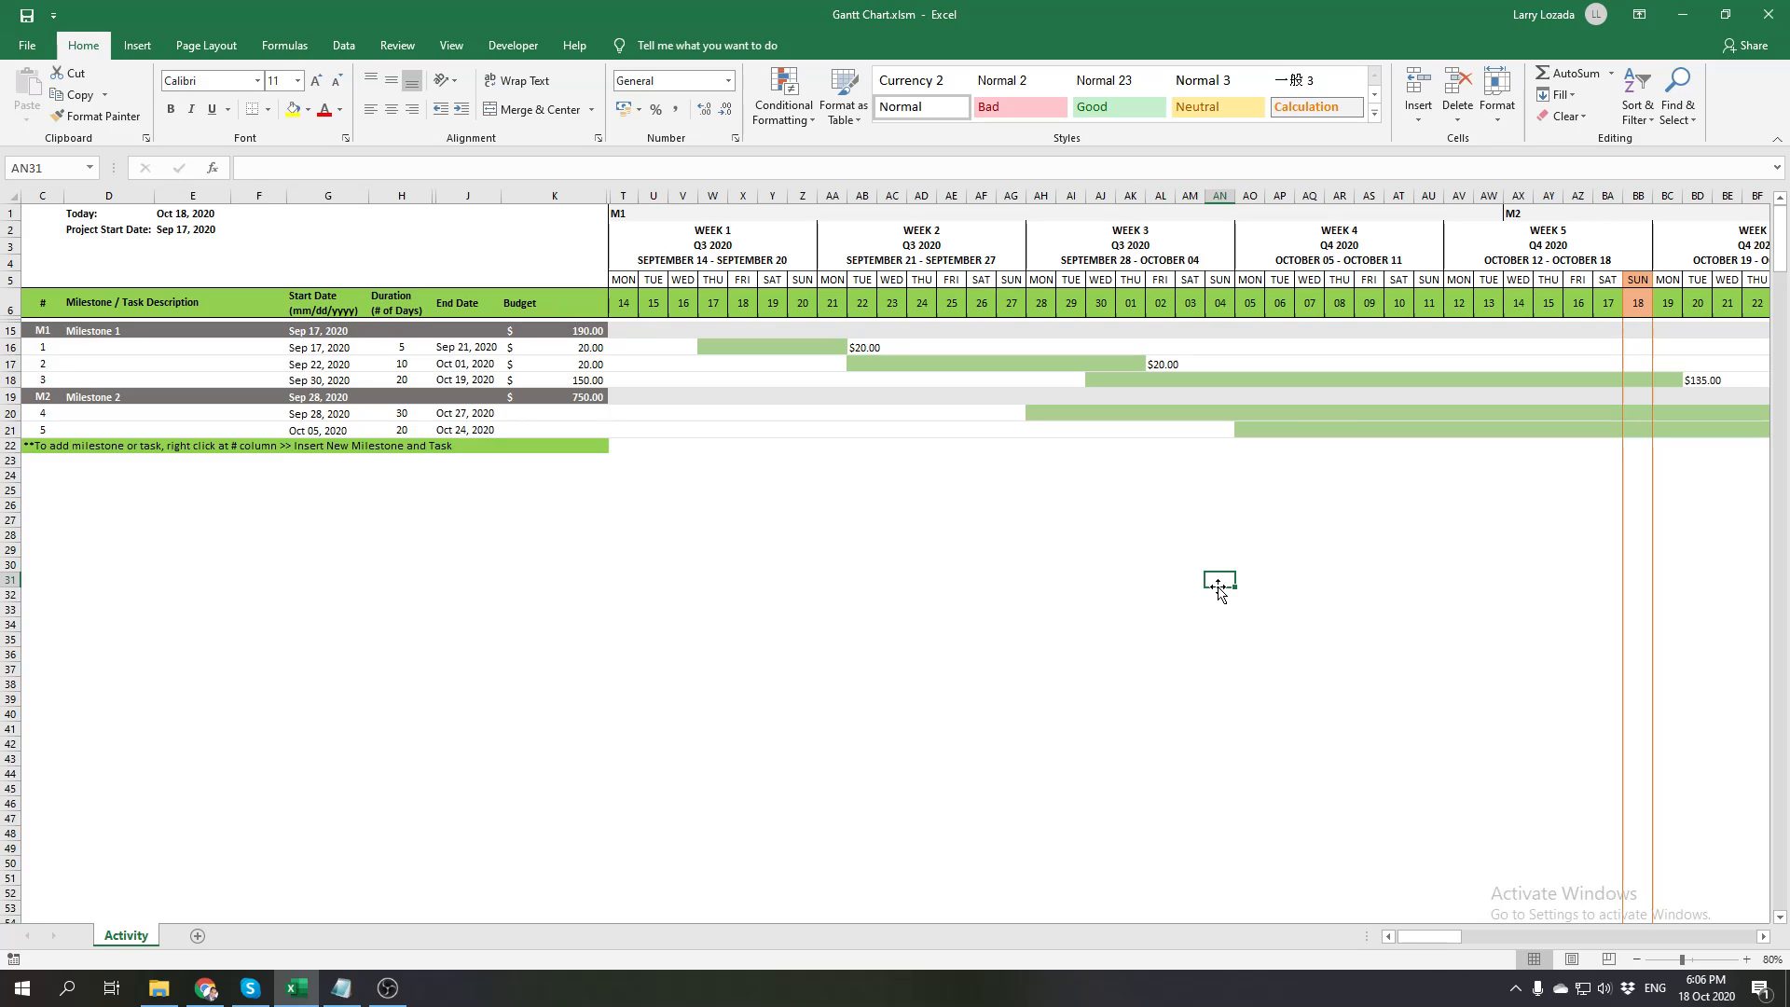
Inspect the Today date formula in E1 and the highlighted current-day column BB in the timeline
{"action": "left_click", "coordinate": [1072, 584]}
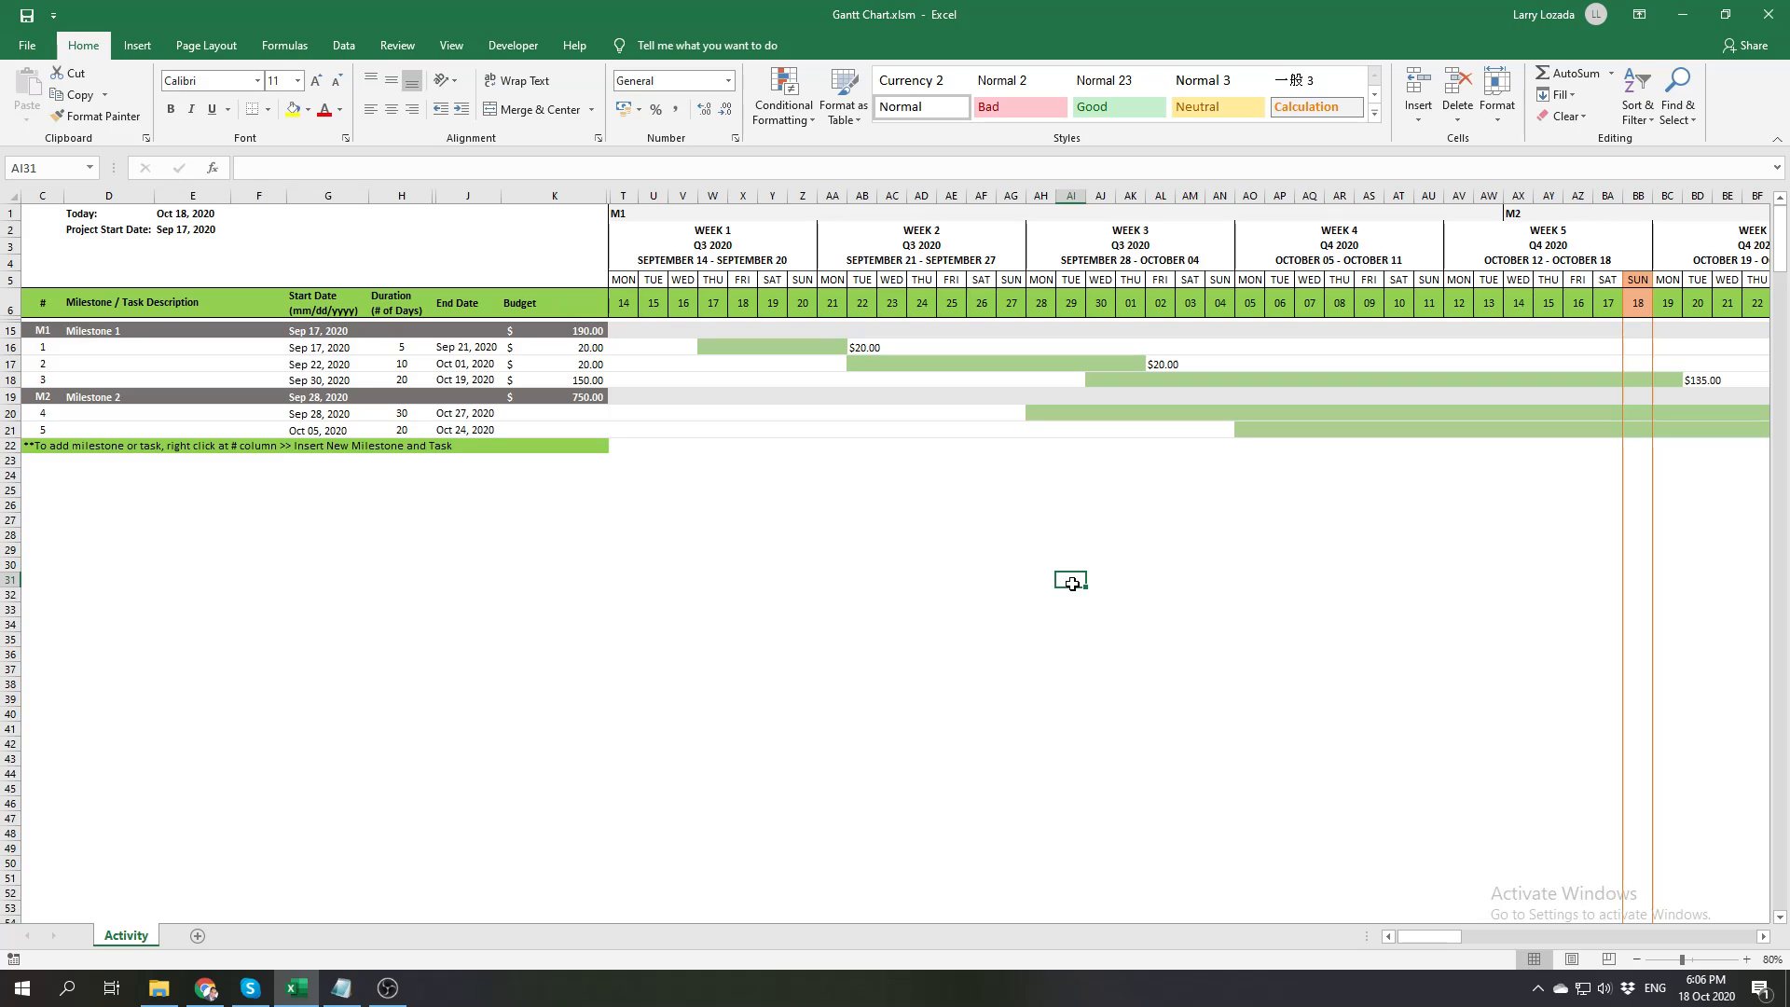
{"action": "left_click", "coordinate": [194, 216]}
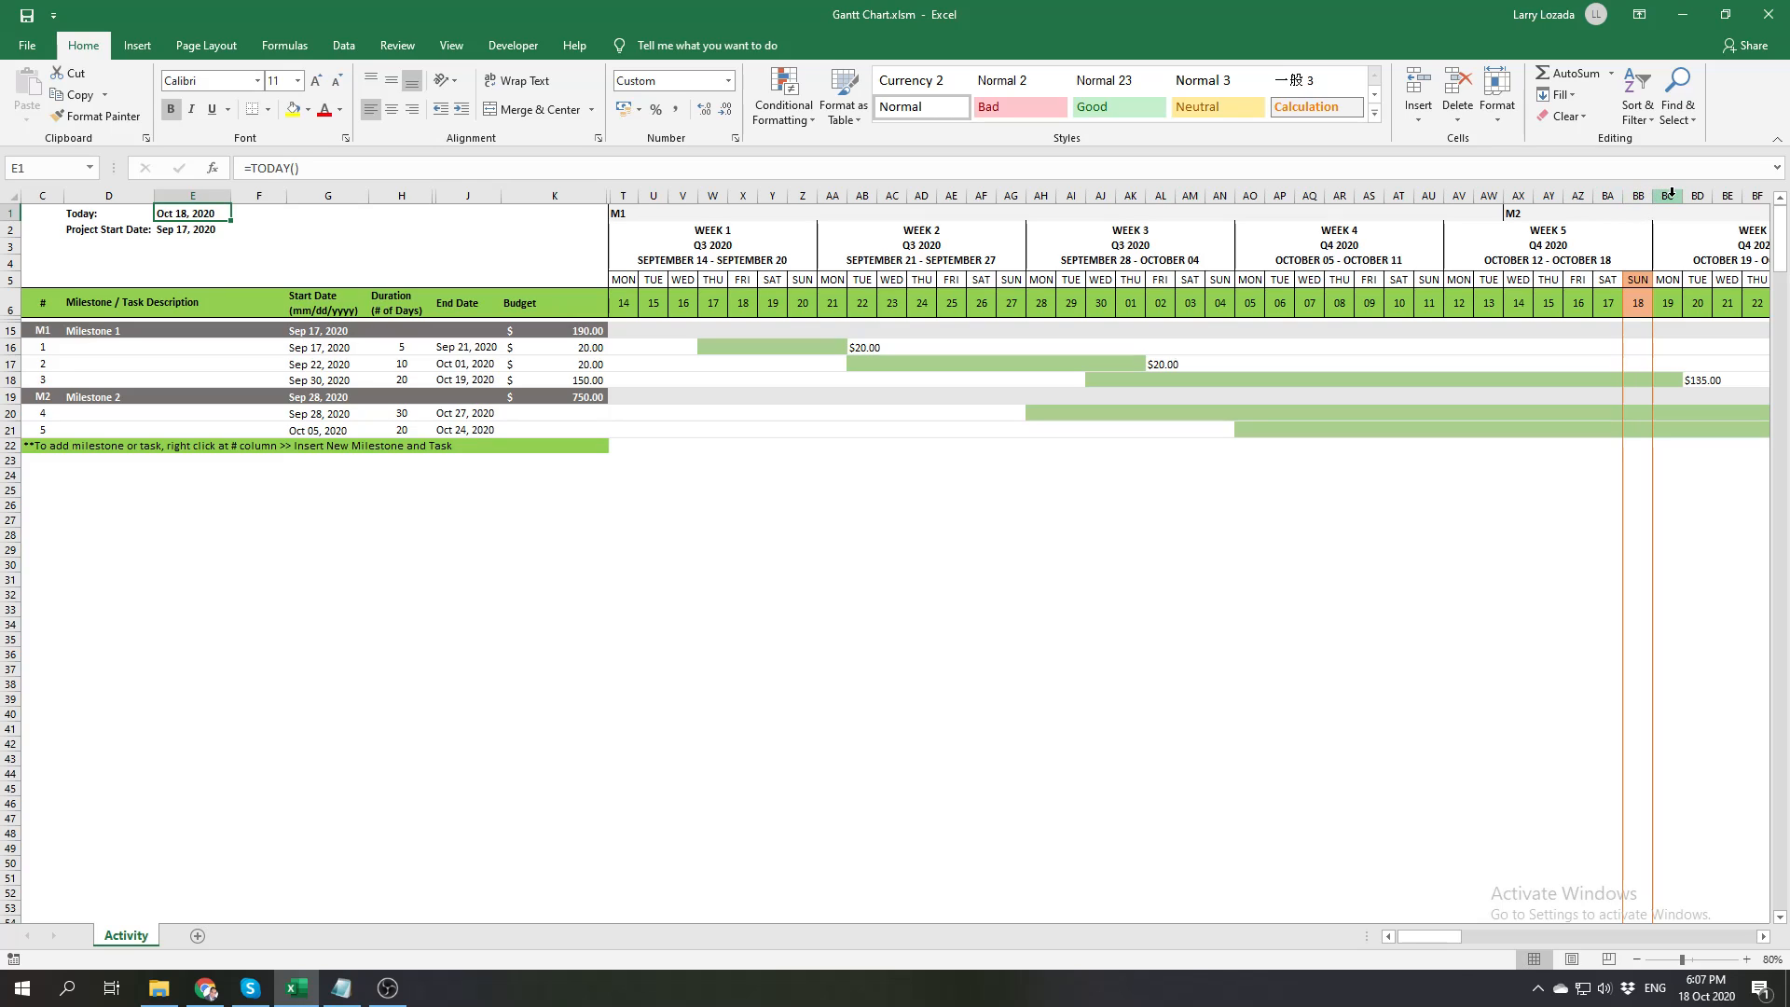
{"action": "left_click", "coordinate": [1638, 196]}
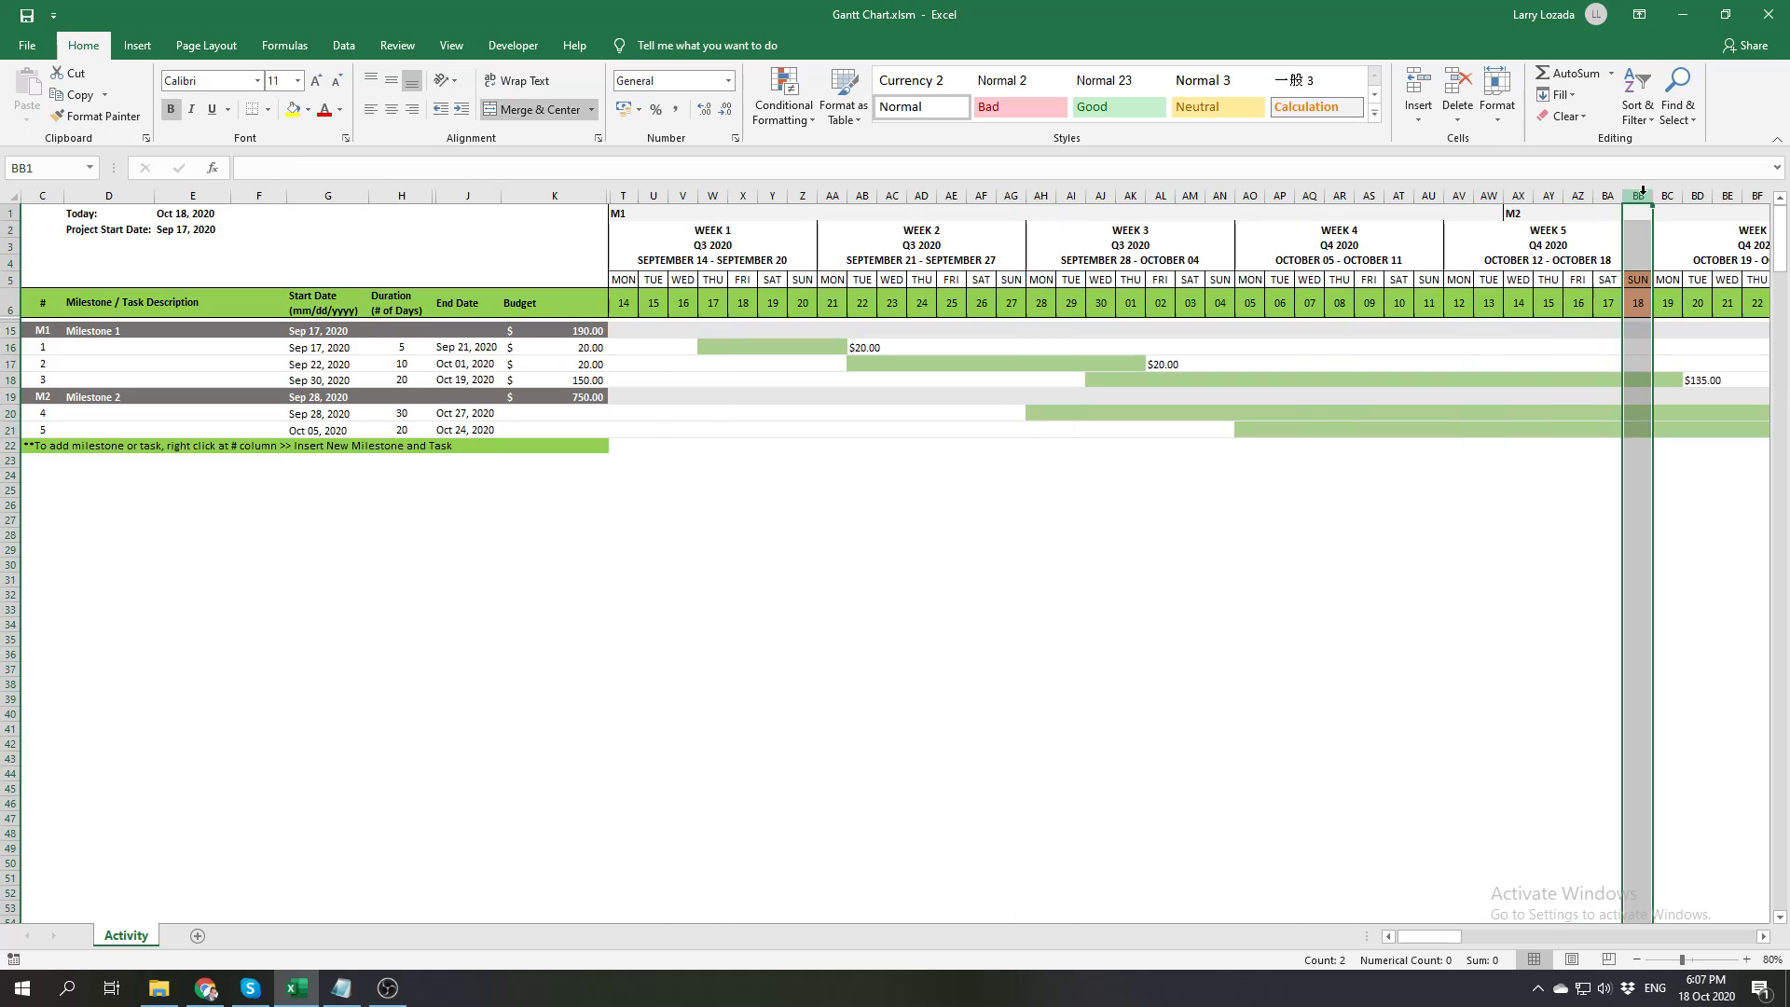
{"action": "left_click", "coordinate": [1586, 519]}
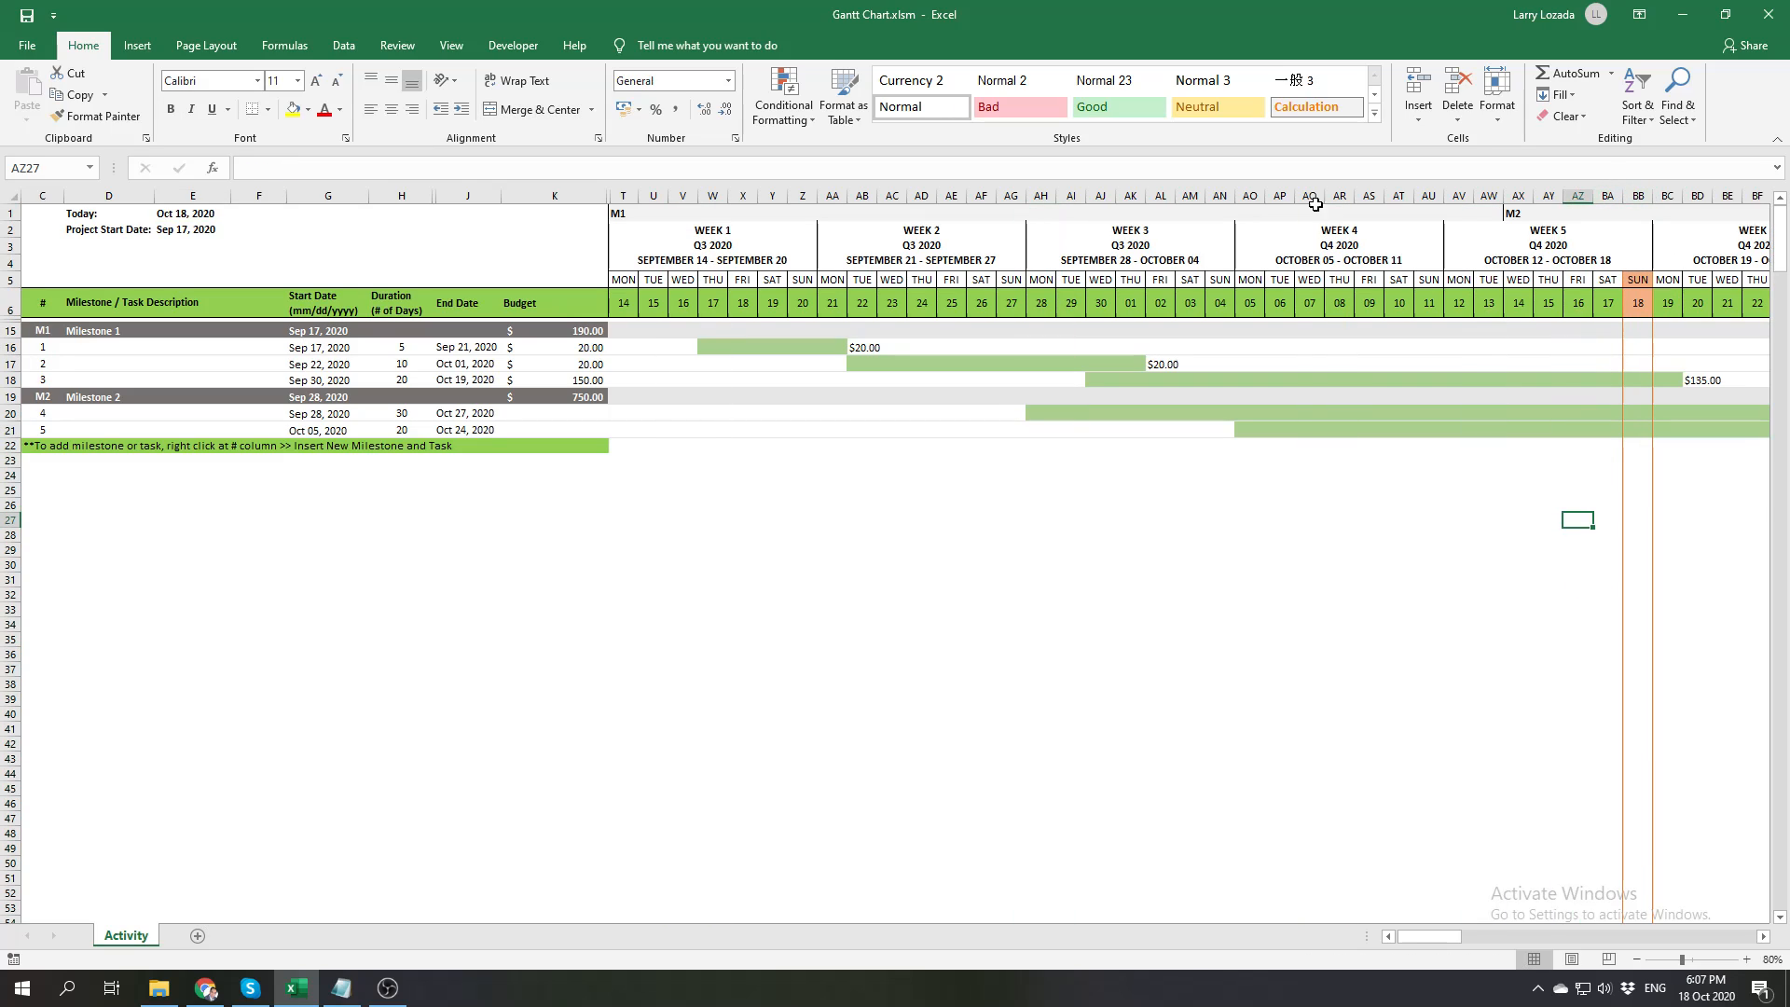
Review the conditional formatting rules applied to the Gantt timeline, including the one for today's date
{"action": "left_click", "coordinate": [785, 115]}
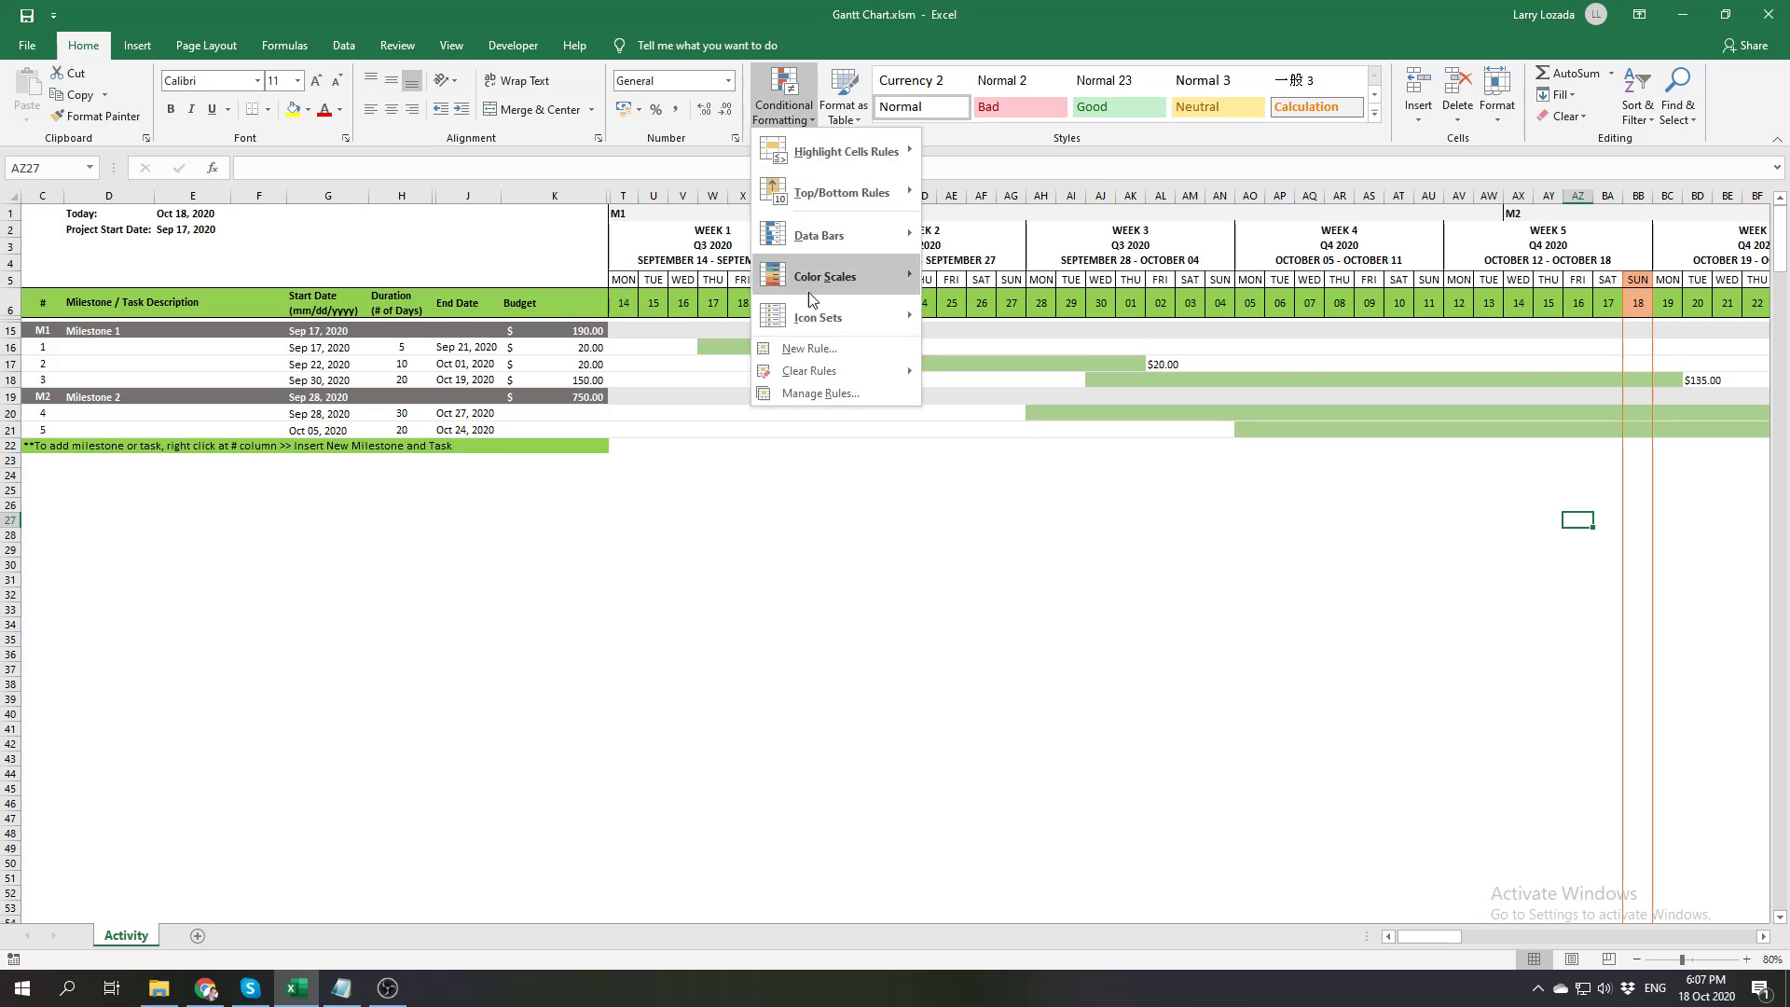
{"action": "left_click", "coordinate": [780, 392]}
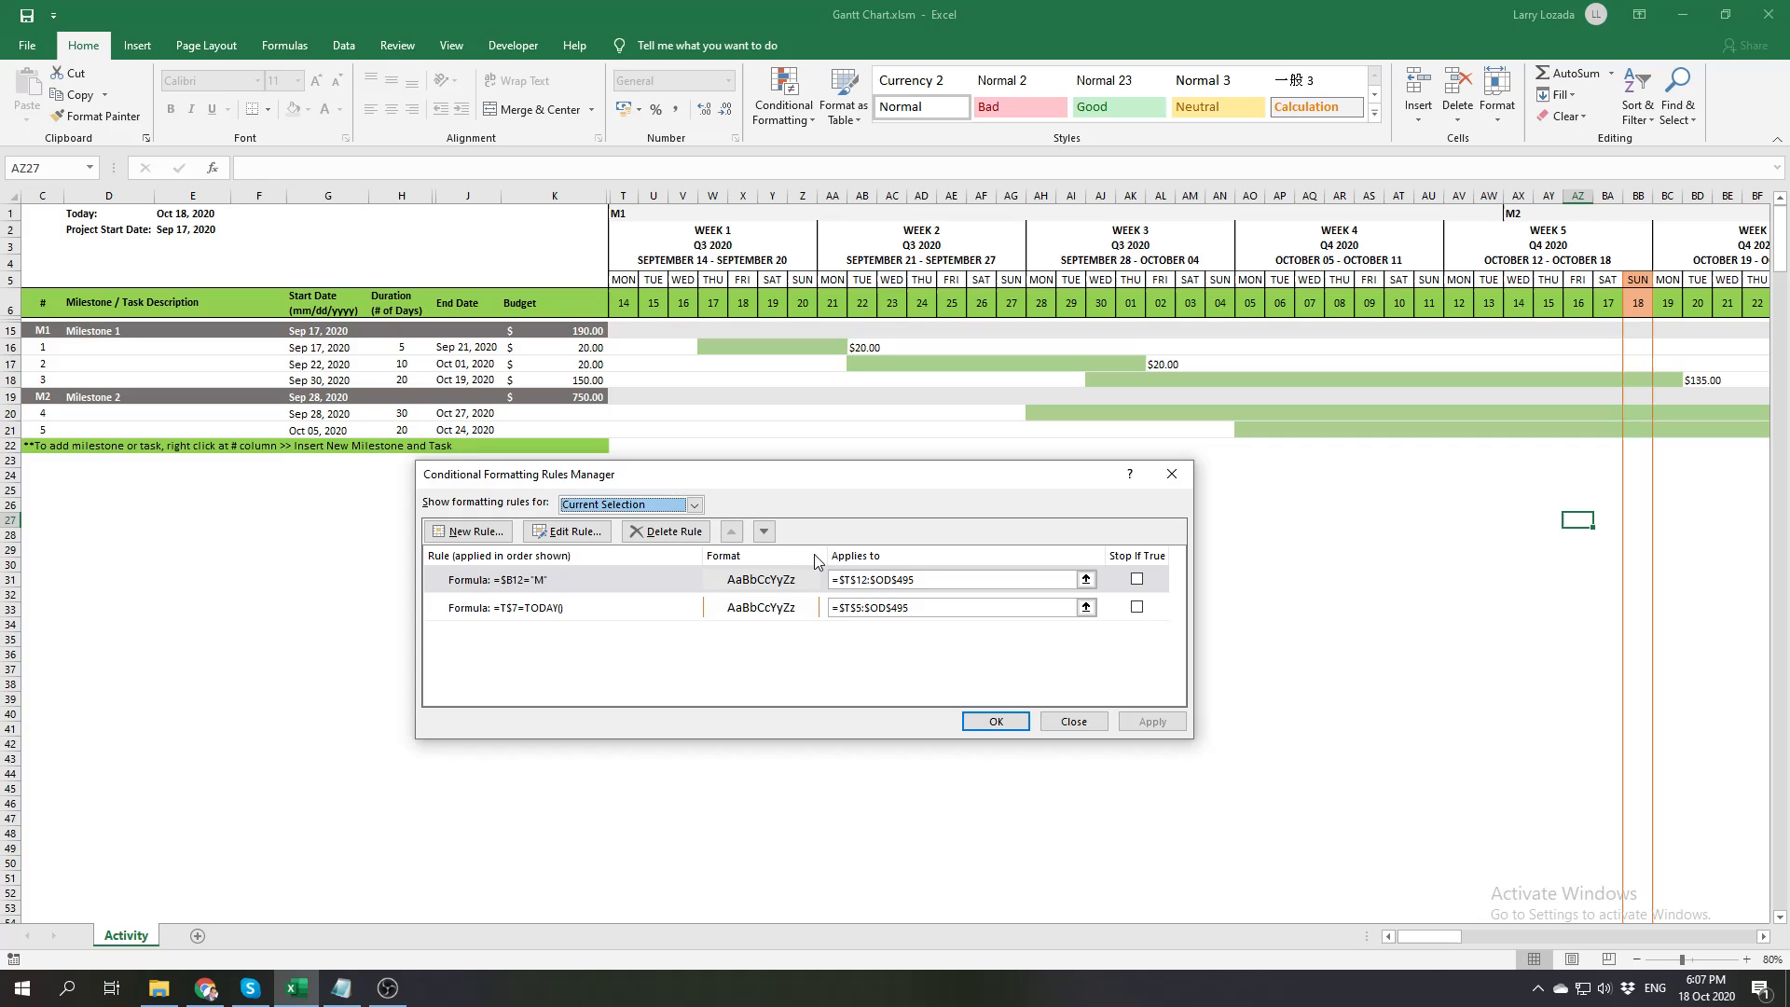
{"action": "left_click", "coordinate": [1005, 720]}
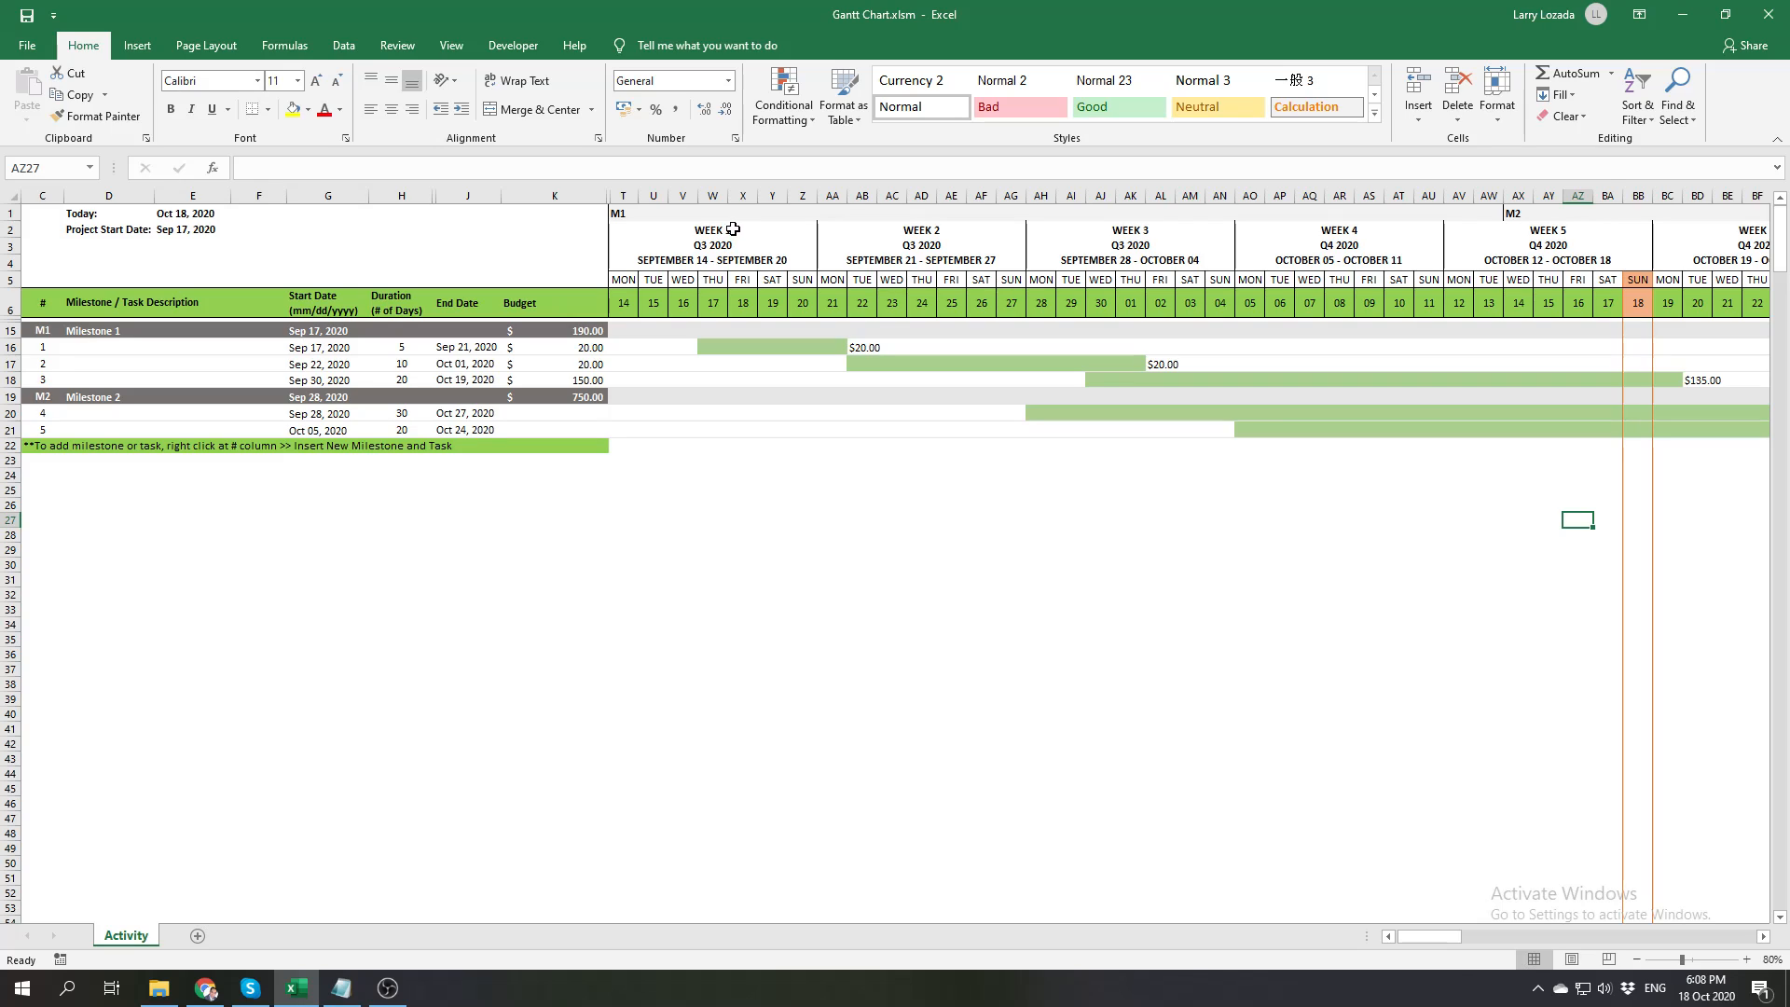
Examine the Project Start Date formula in E2 and the arguments of its SMALL function
{"action": "left_click", "coordinate": [197, 228]}
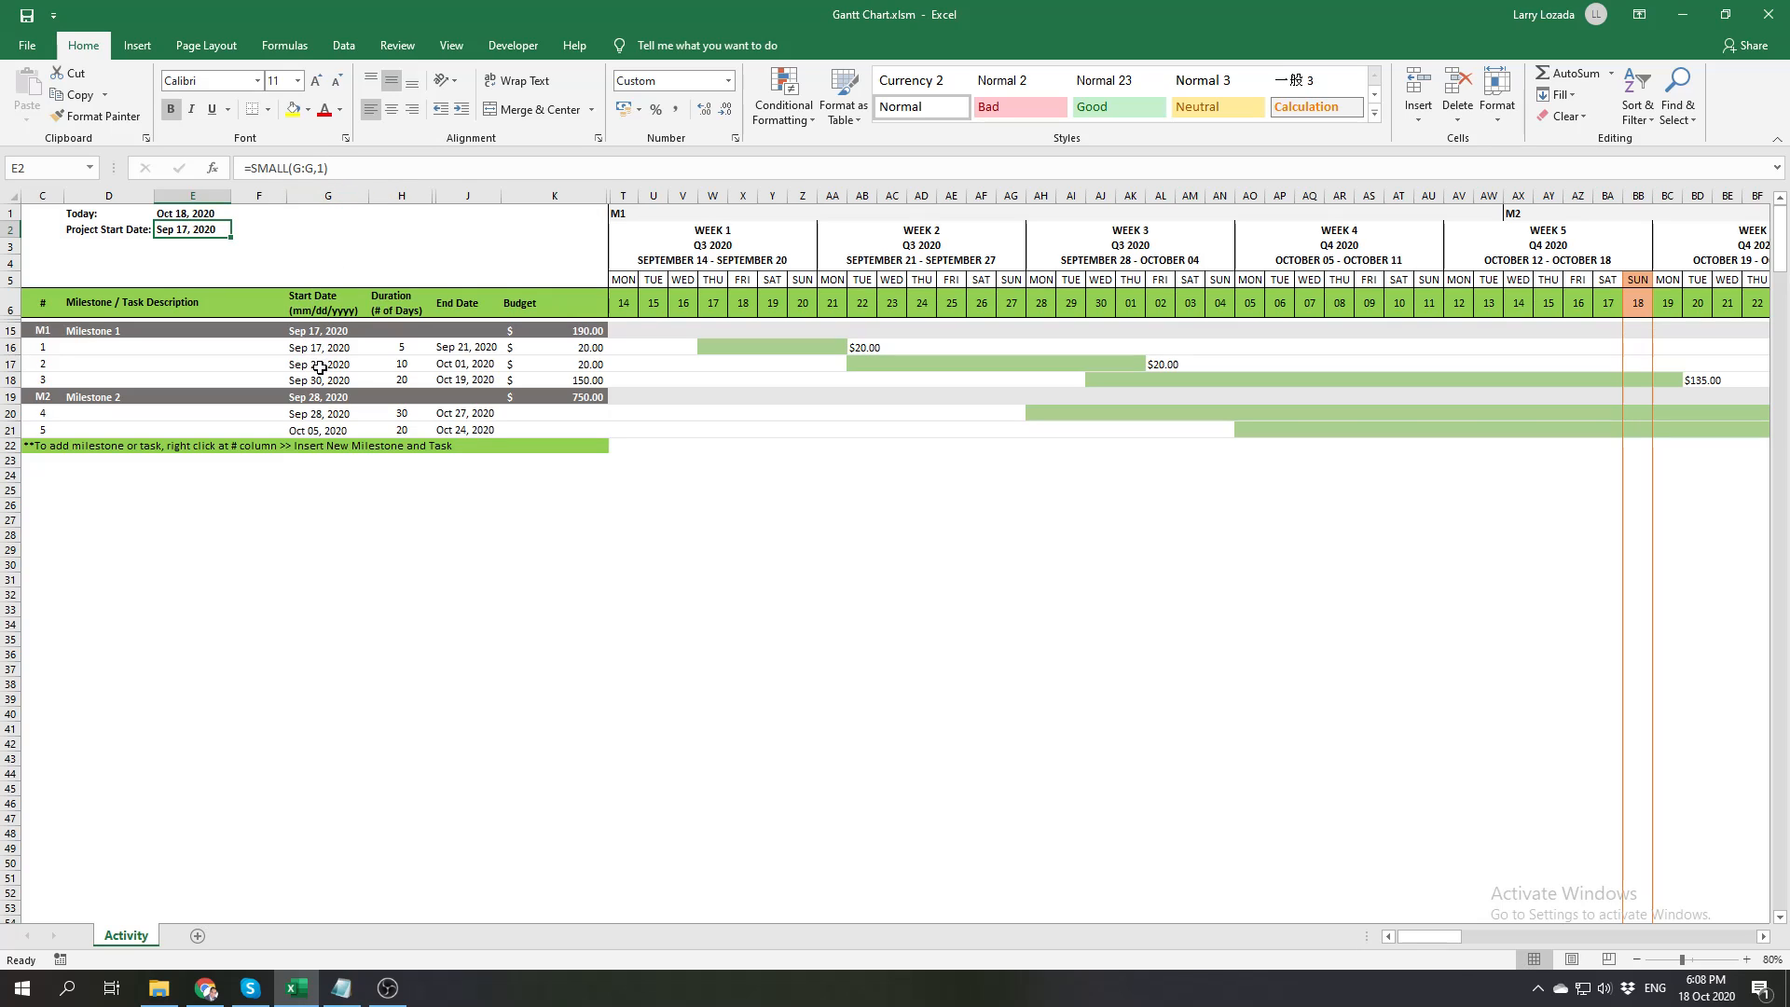
{"action": "double_click", "coordinate": [320, 168]}
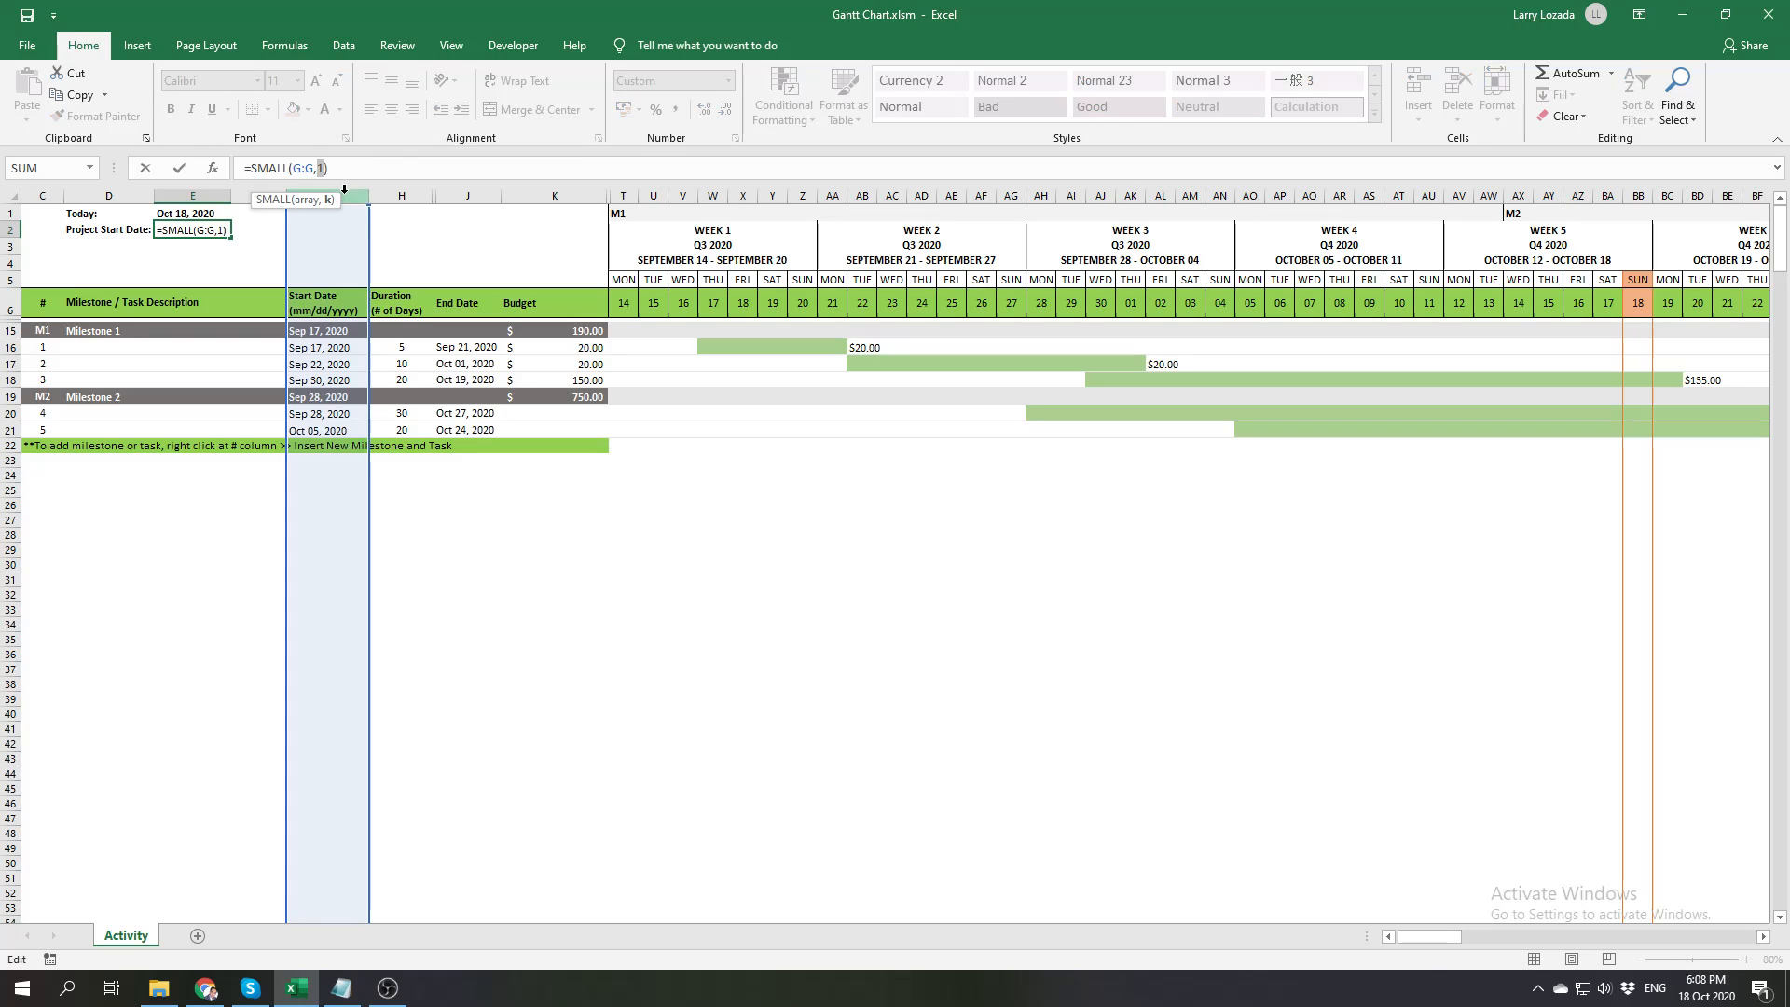
{"action": "key", "text": "Return"}
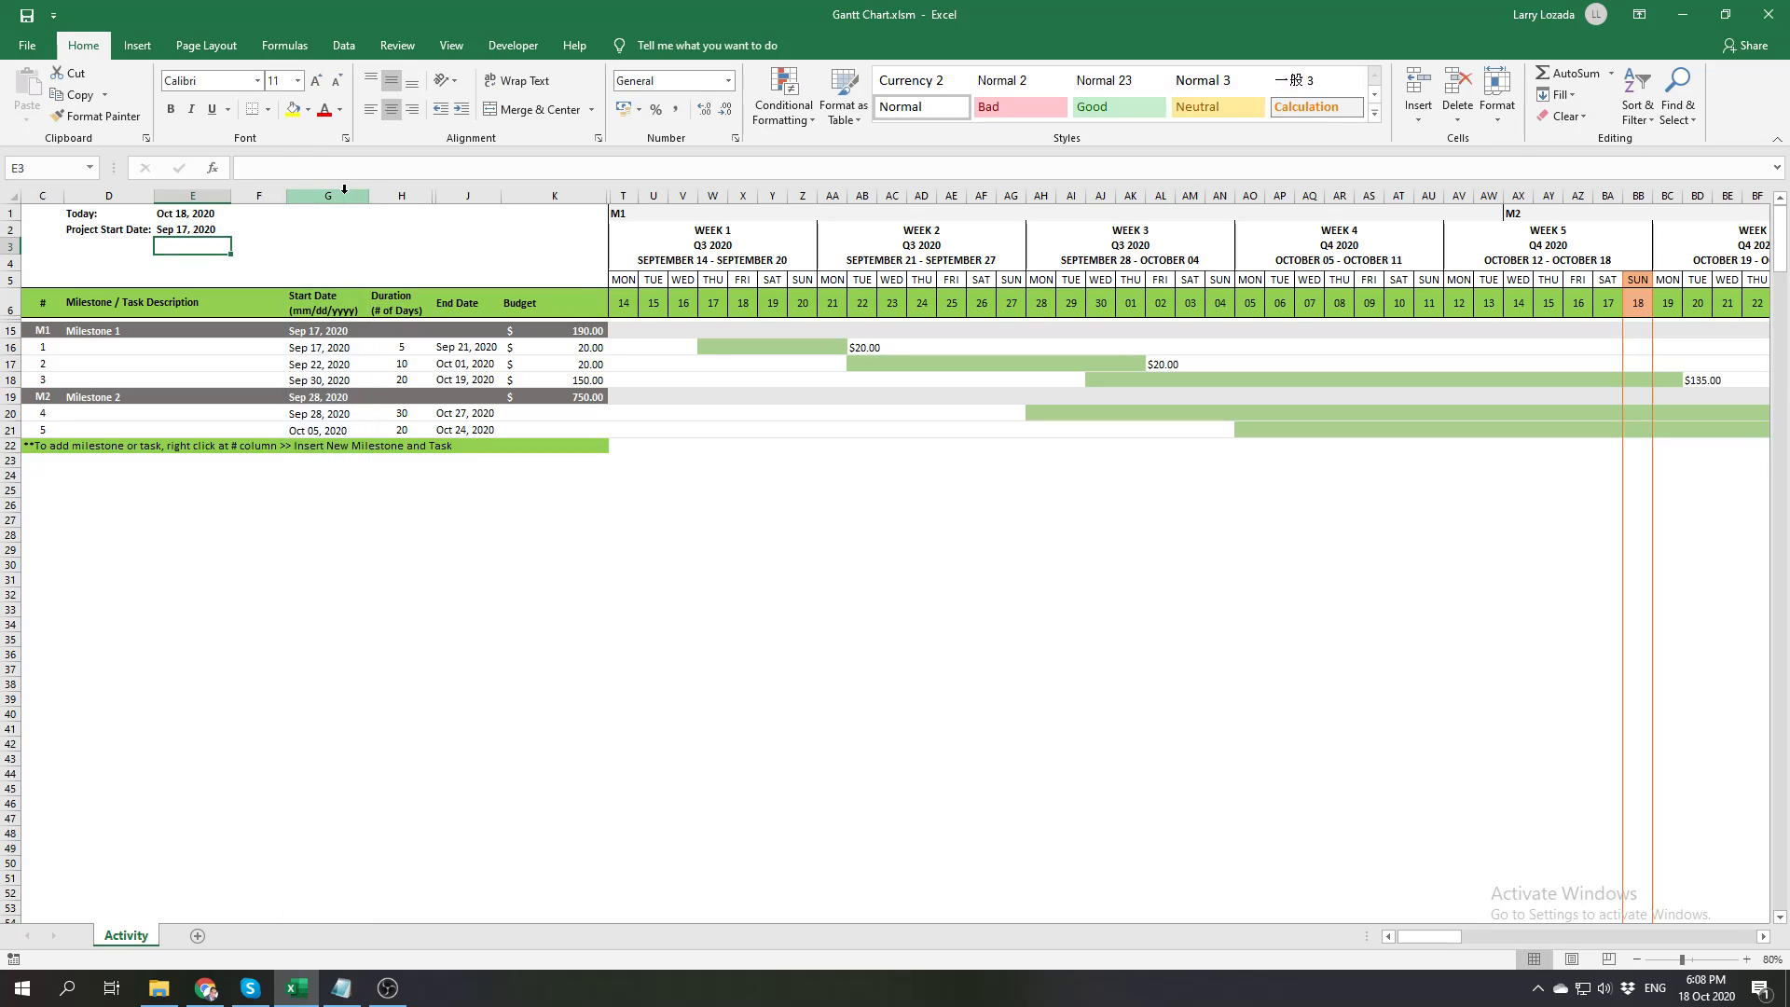
{"action": "left_click", "coordinate": [462, 535]}
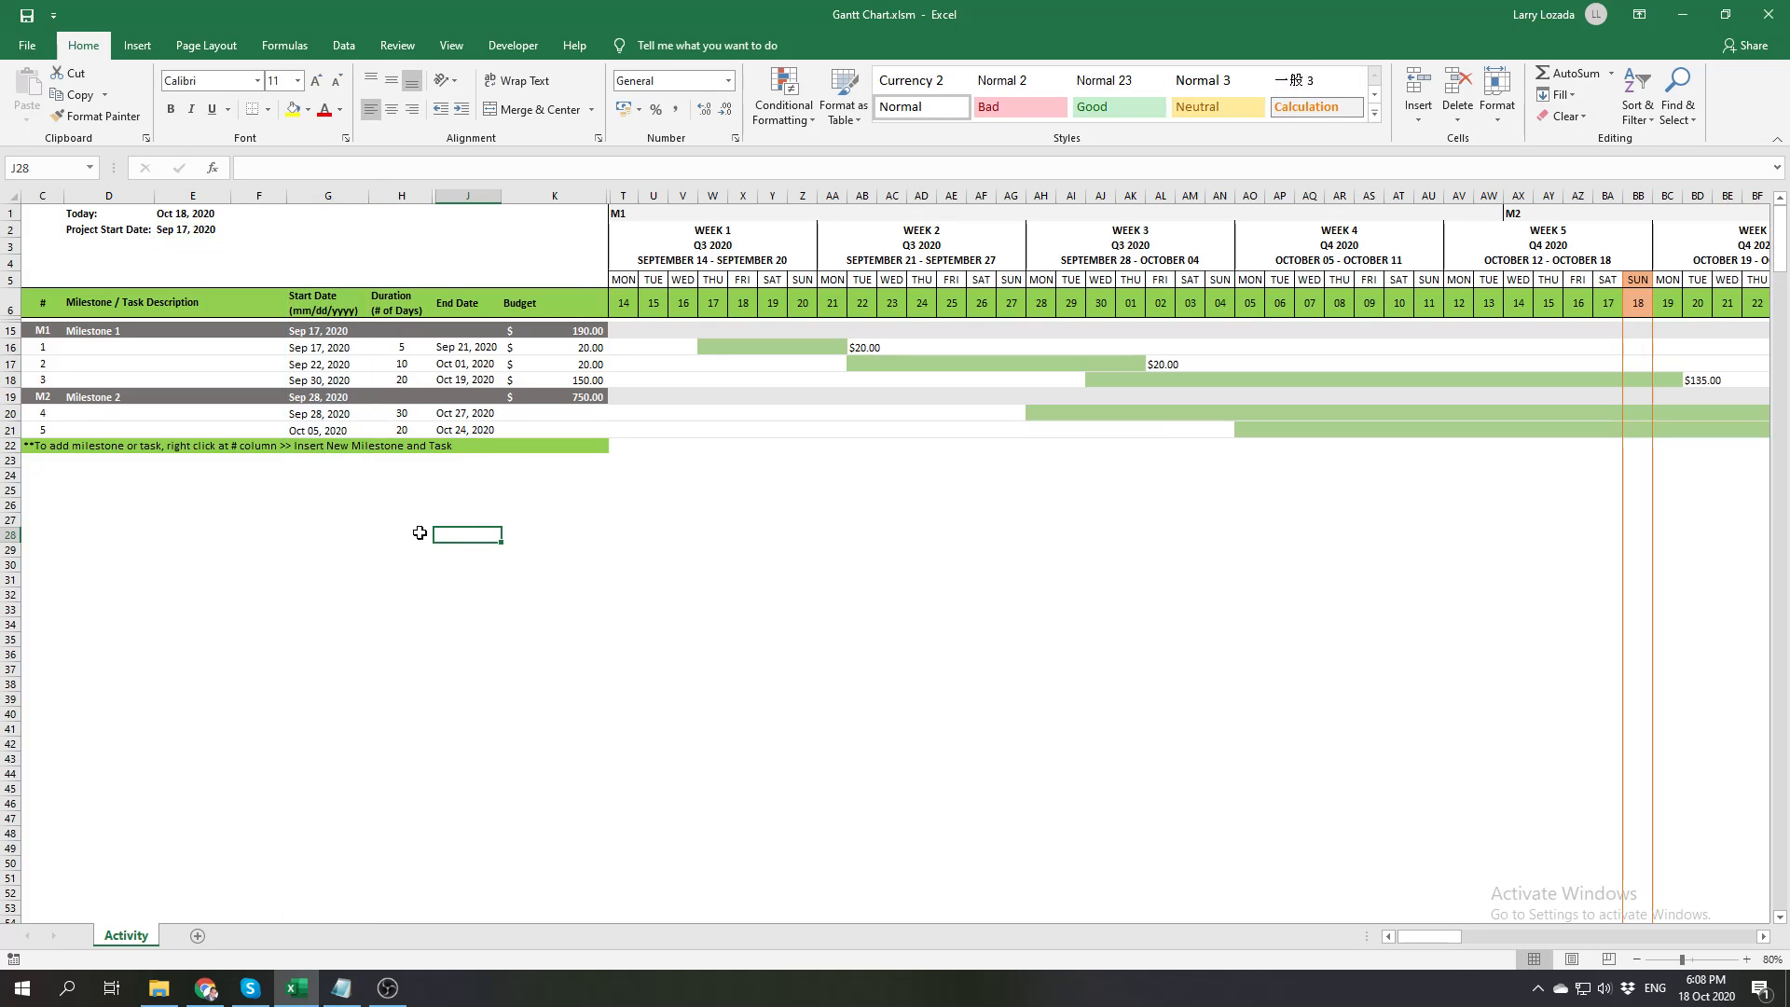
Unhide the helper rows between rows 6 and 15
{"action": "left_click_drag", "start_coordinate": [11, 309], "coordinate": [11, 332]}
{"action": "right_click", "coordinate": [19, 308]}
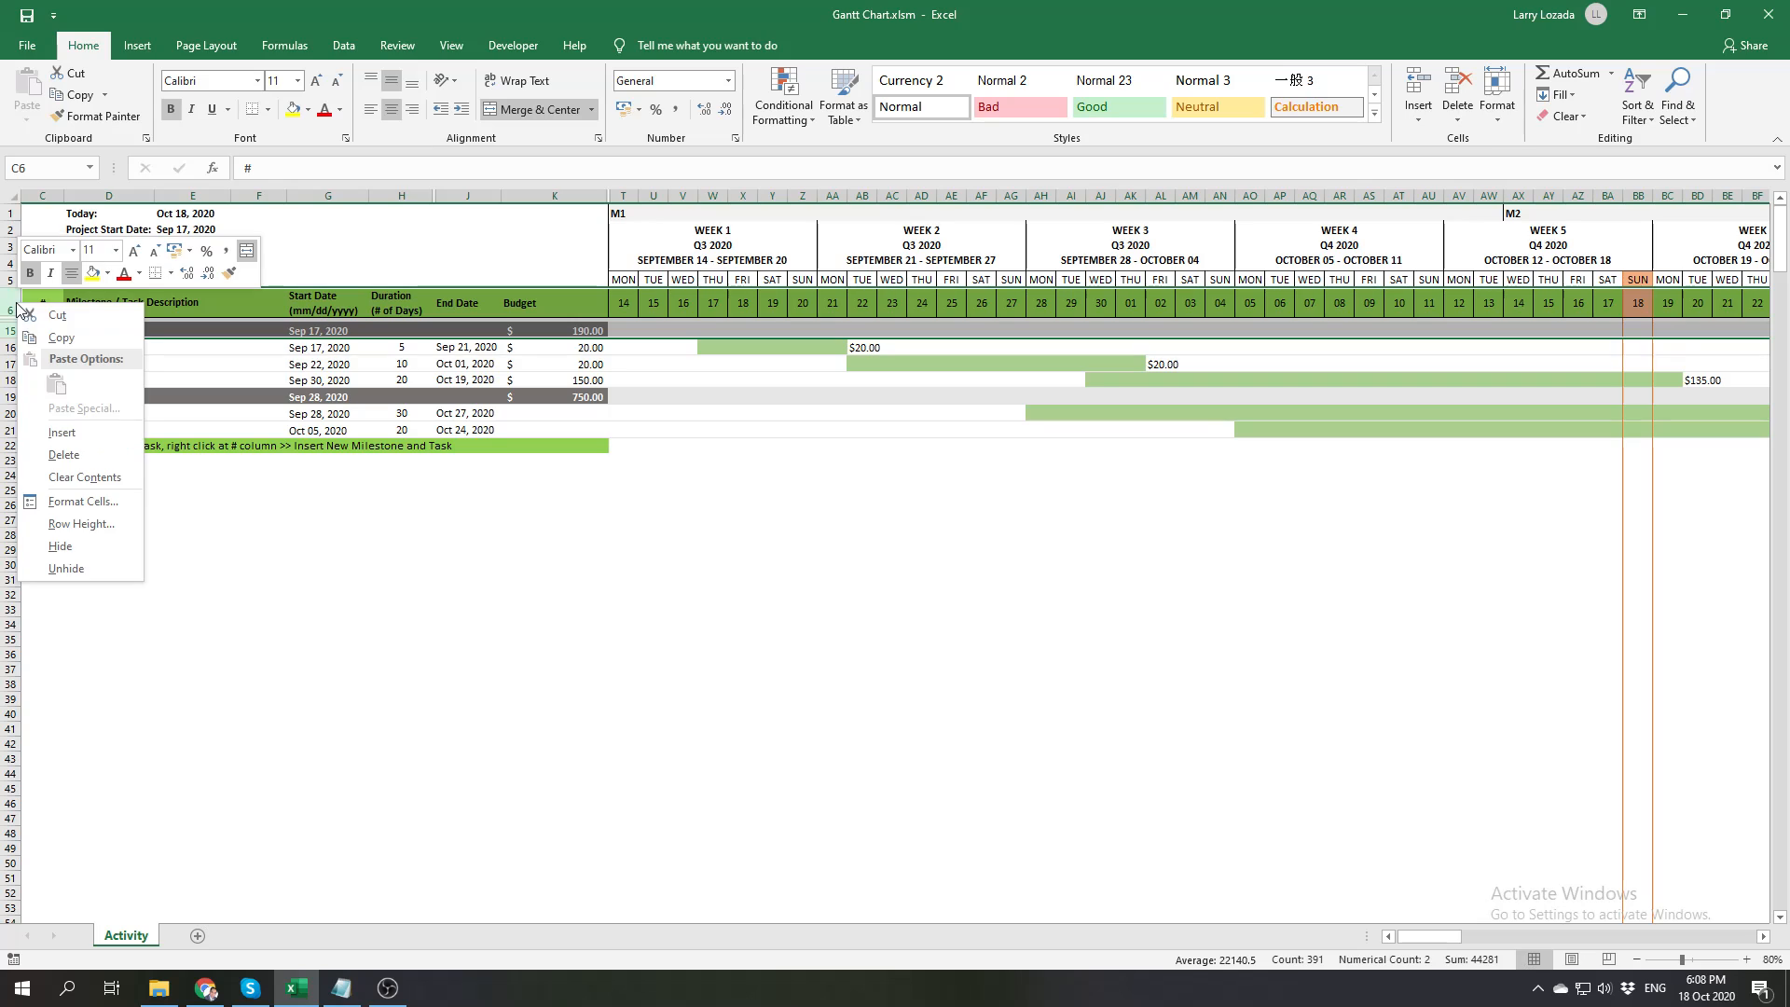
{"action": "left_click", "coordinate": [66, 568]}
{"action": "left_click", "coordinate": [598, 357]}
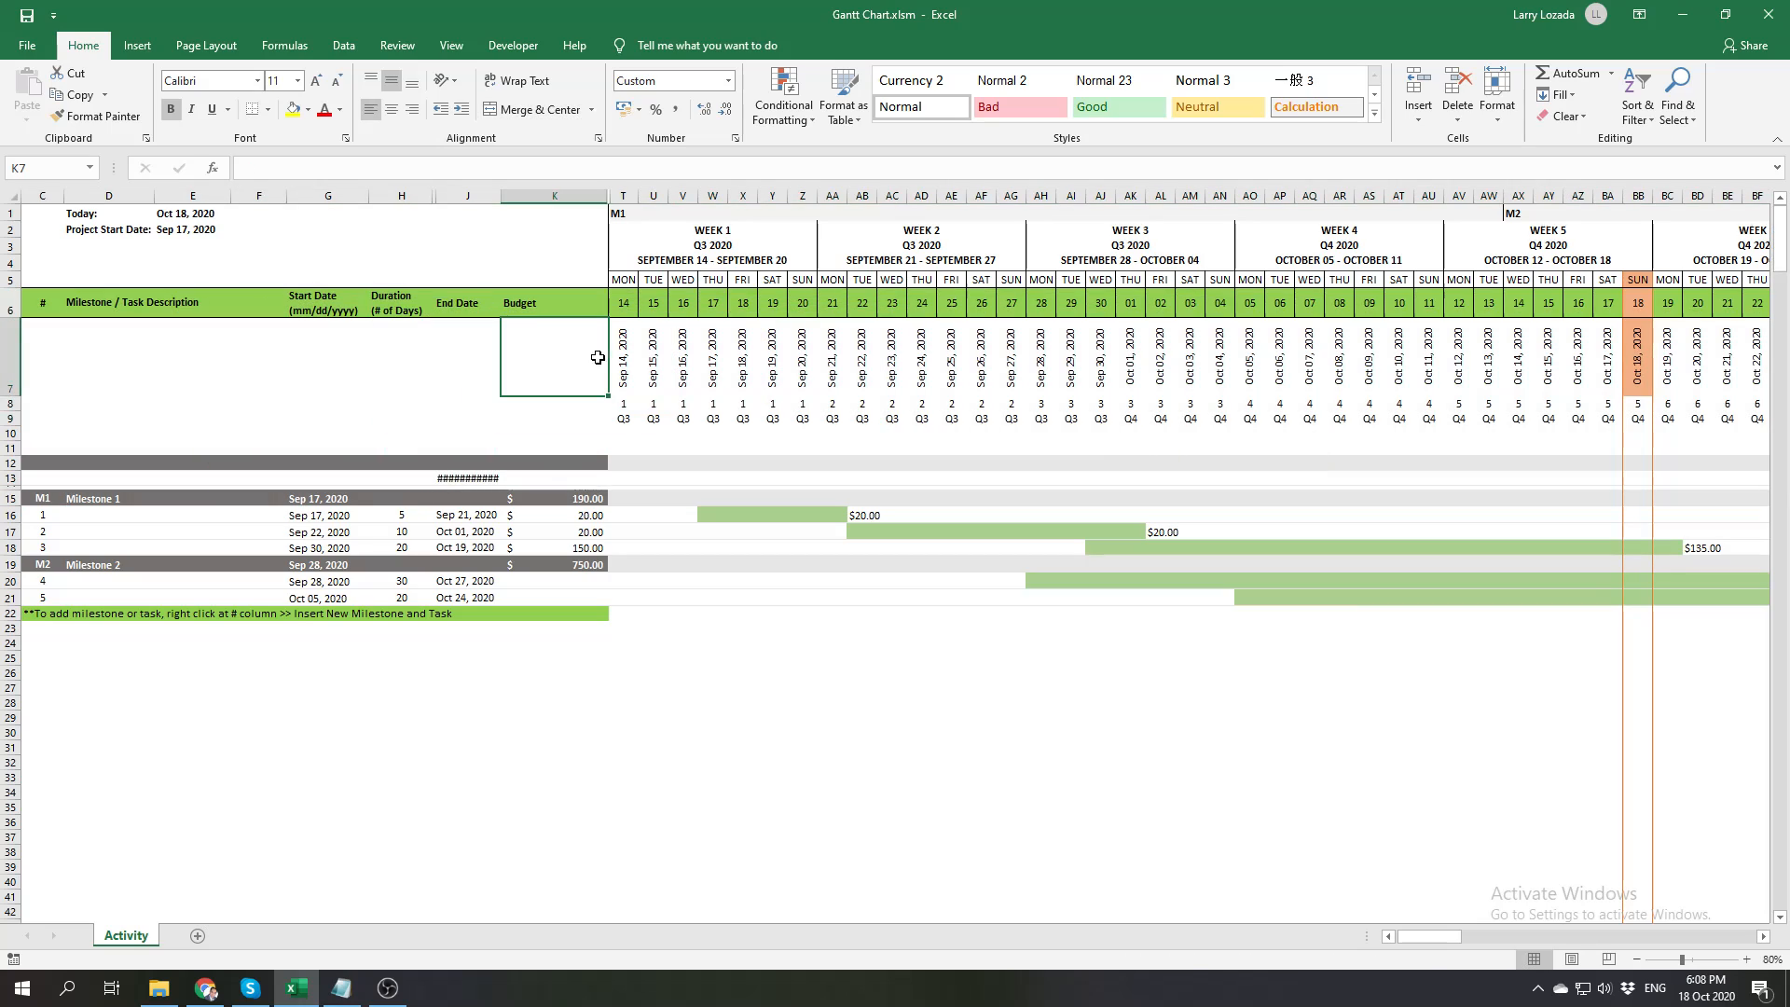
Examine how the first timeline date in T7 derives from the project start date, including the WEEKDAY return type options
{"action": "left_click", "coordinate": [217, 230]}
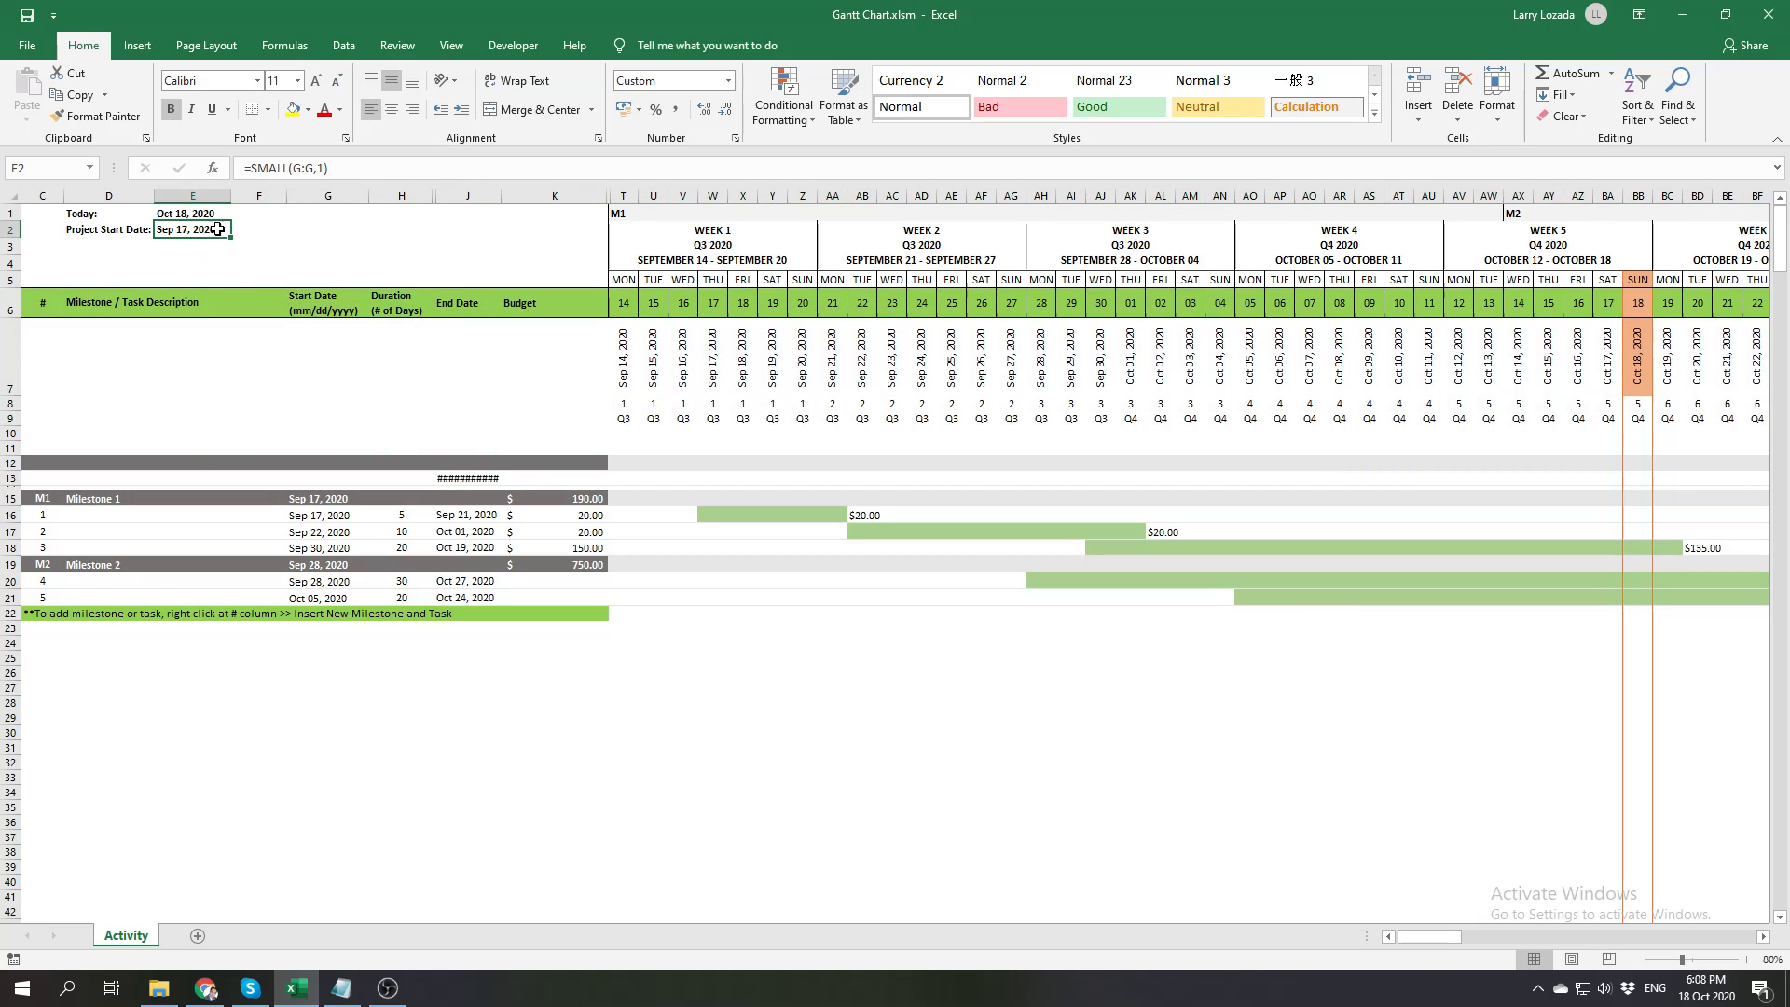
{"action": "left_click", "coordinate": [625, 350]}
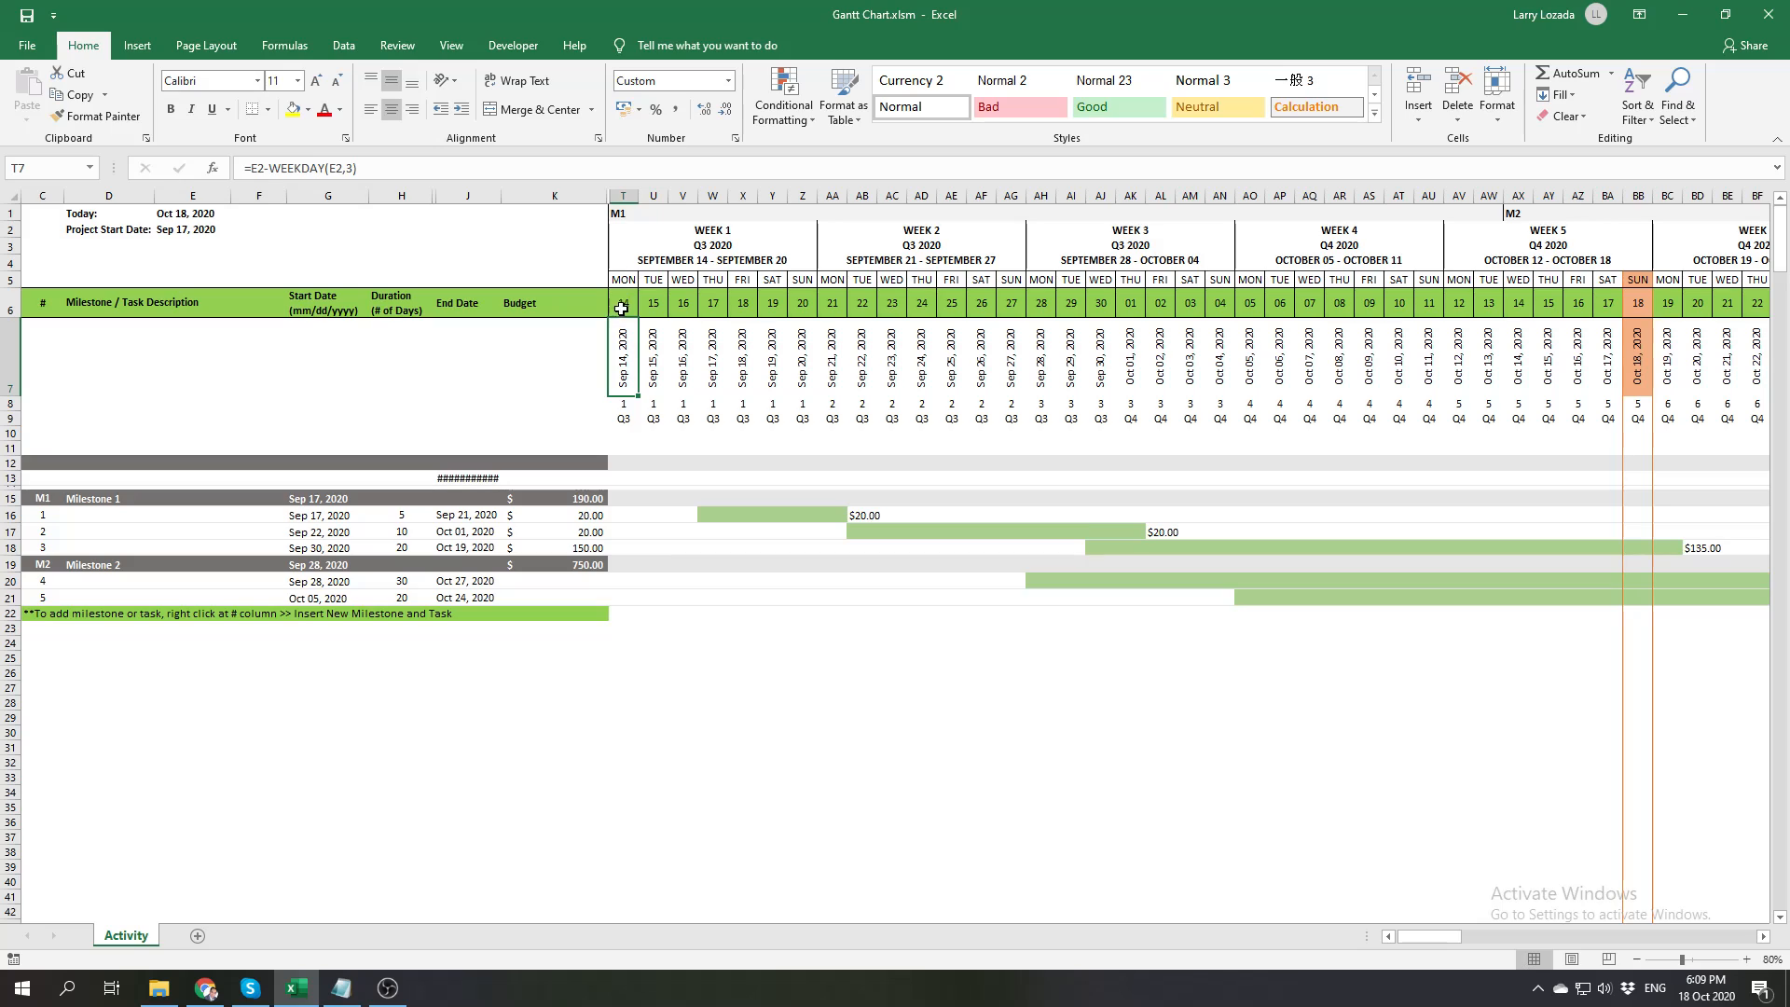
{"action": "left_click", "coordinate": [374, 172]}
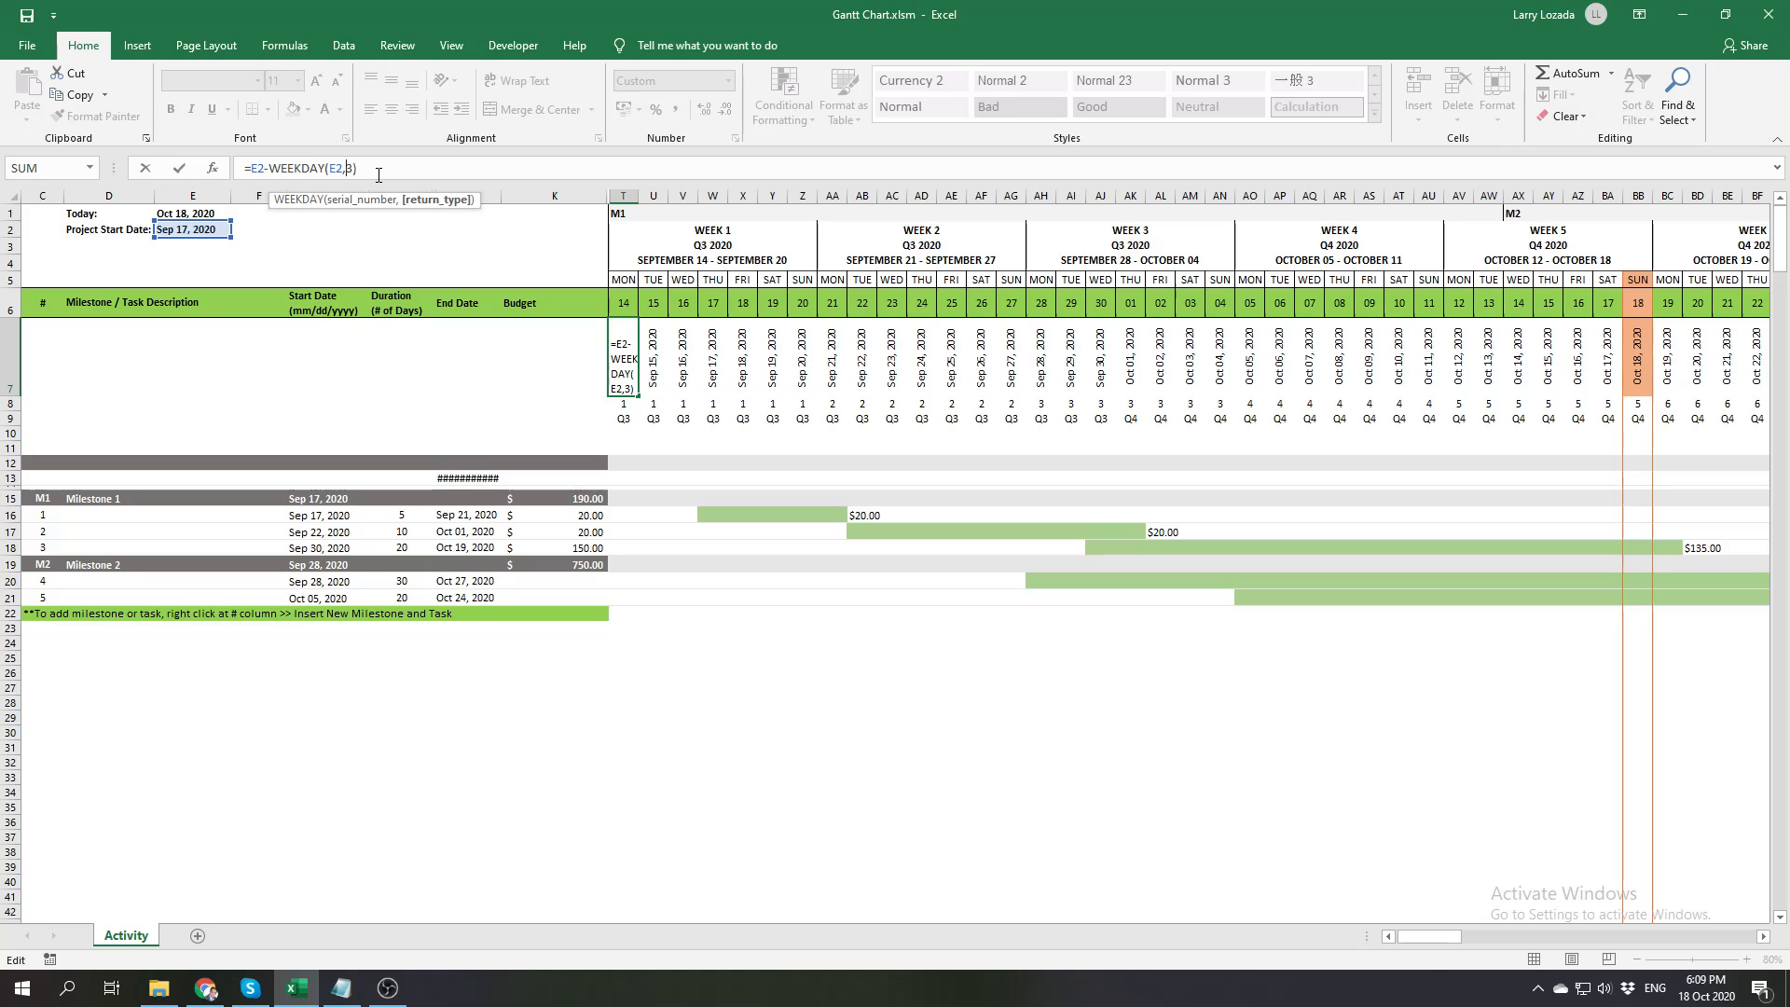
{"action": "key", "text": "Left"}
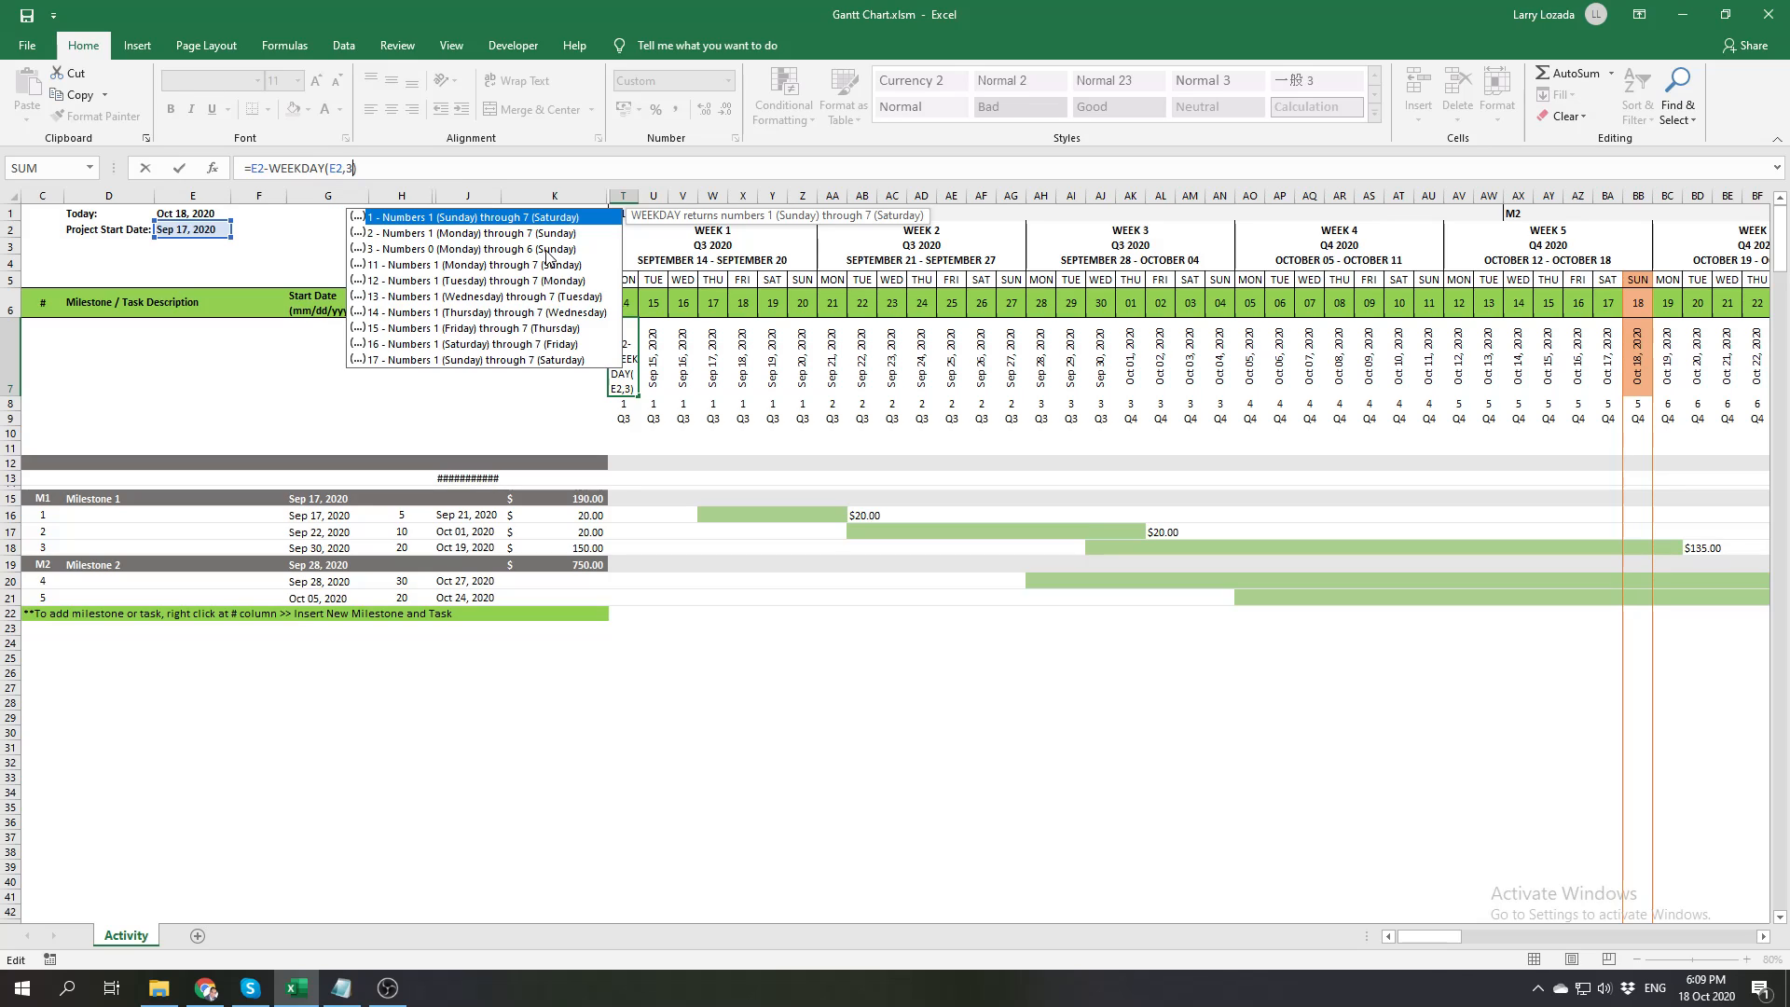
{"action": "key", "text": "Return"}
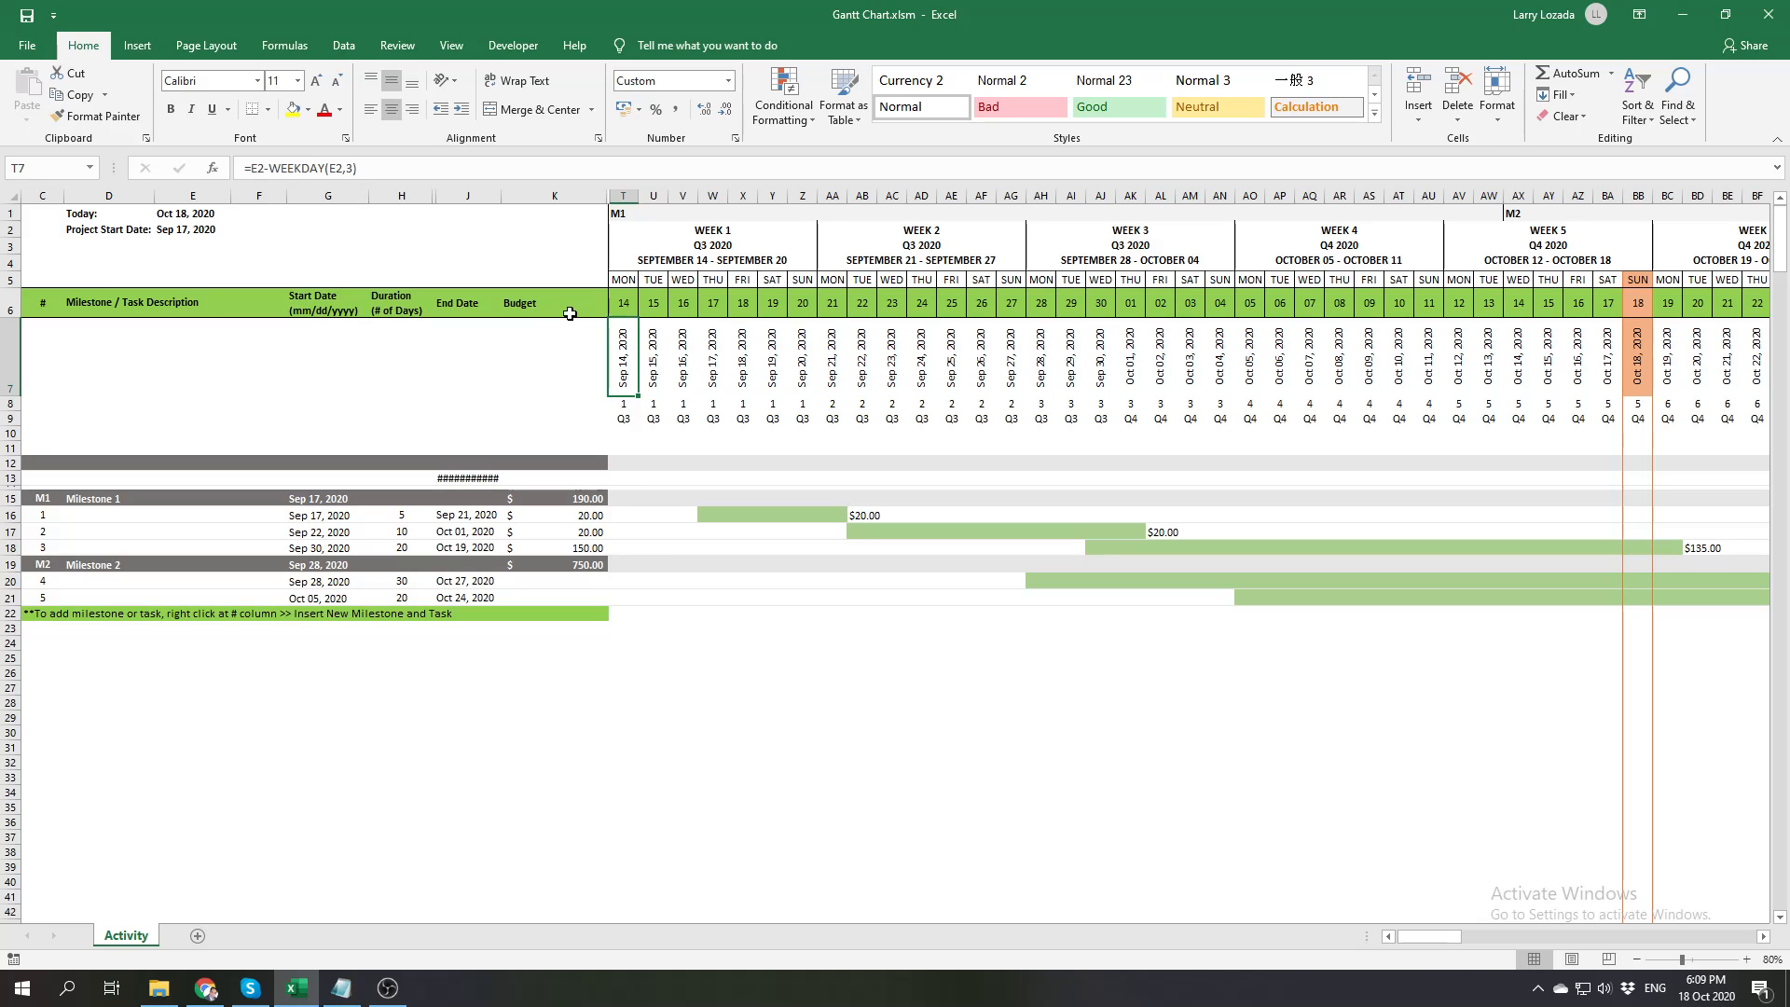
Check the daily date formulas in row 7 from T7 onward and view the far end of the timeline
{"action": "left_click", "coordinate": [654, 350]}
{"action": "left_click", "coordinate": [686, 347]}
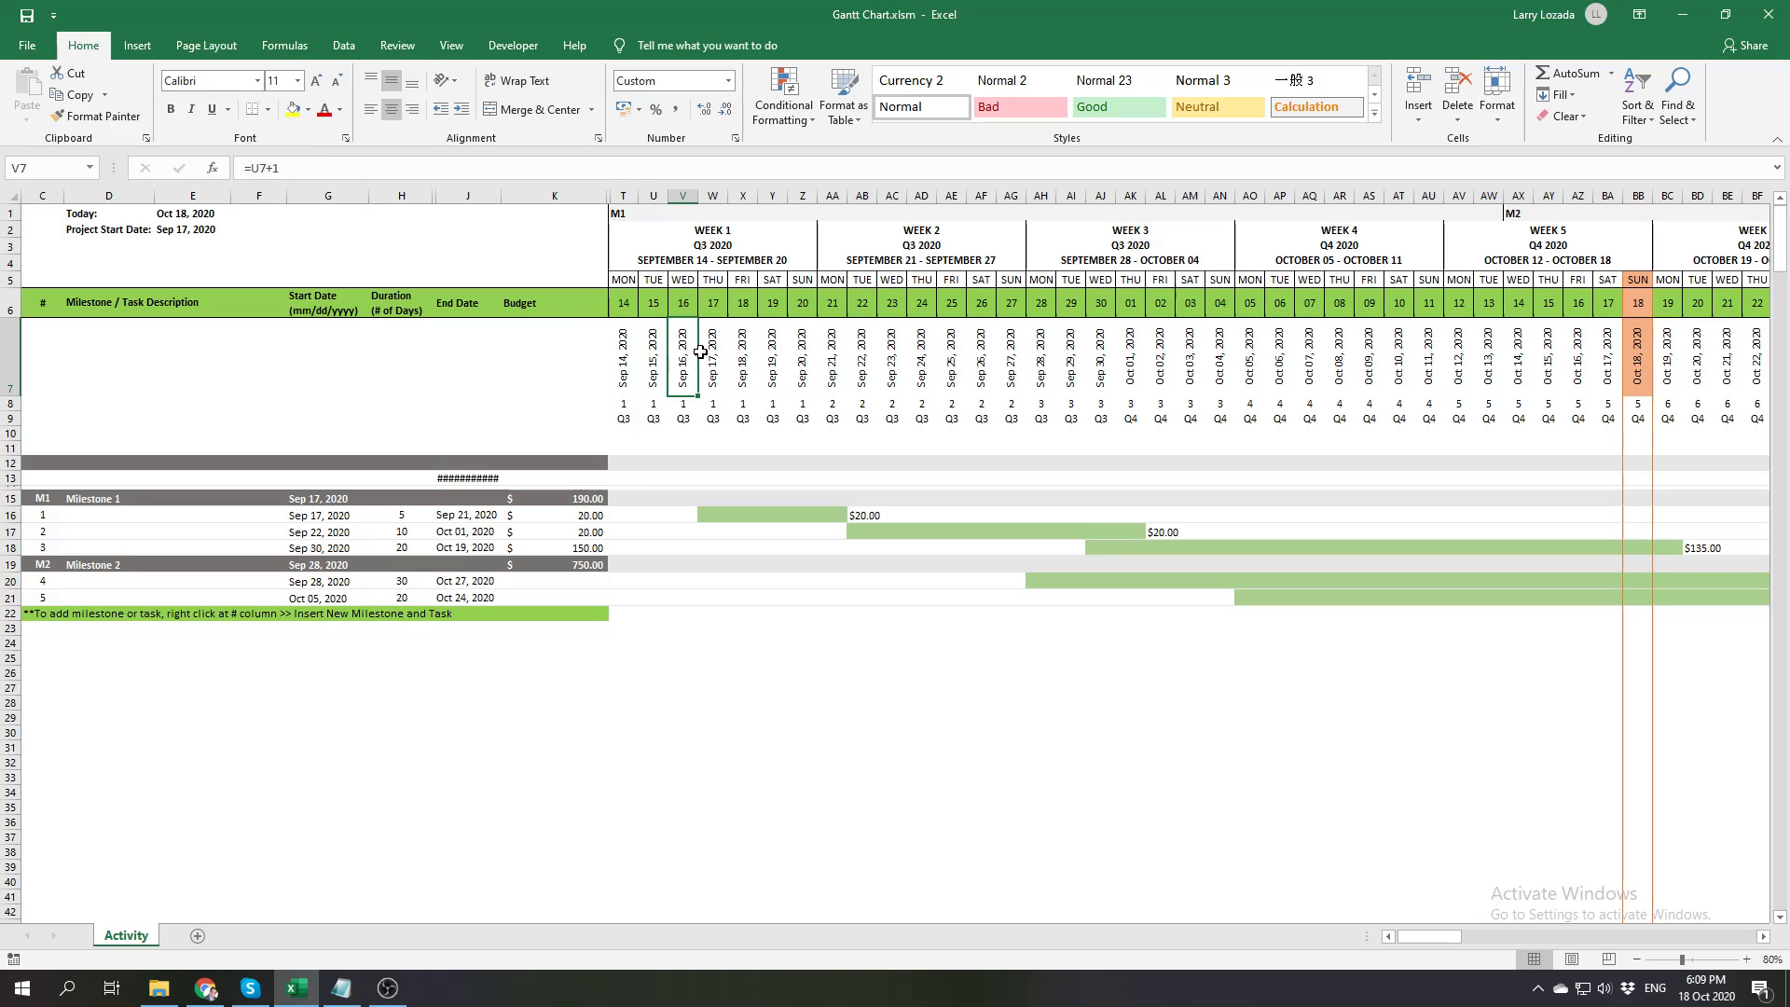
{"action": "left_click", "coordinate": [623, 352]}
{"action": "left_click", "coordinate": [651, 351]}
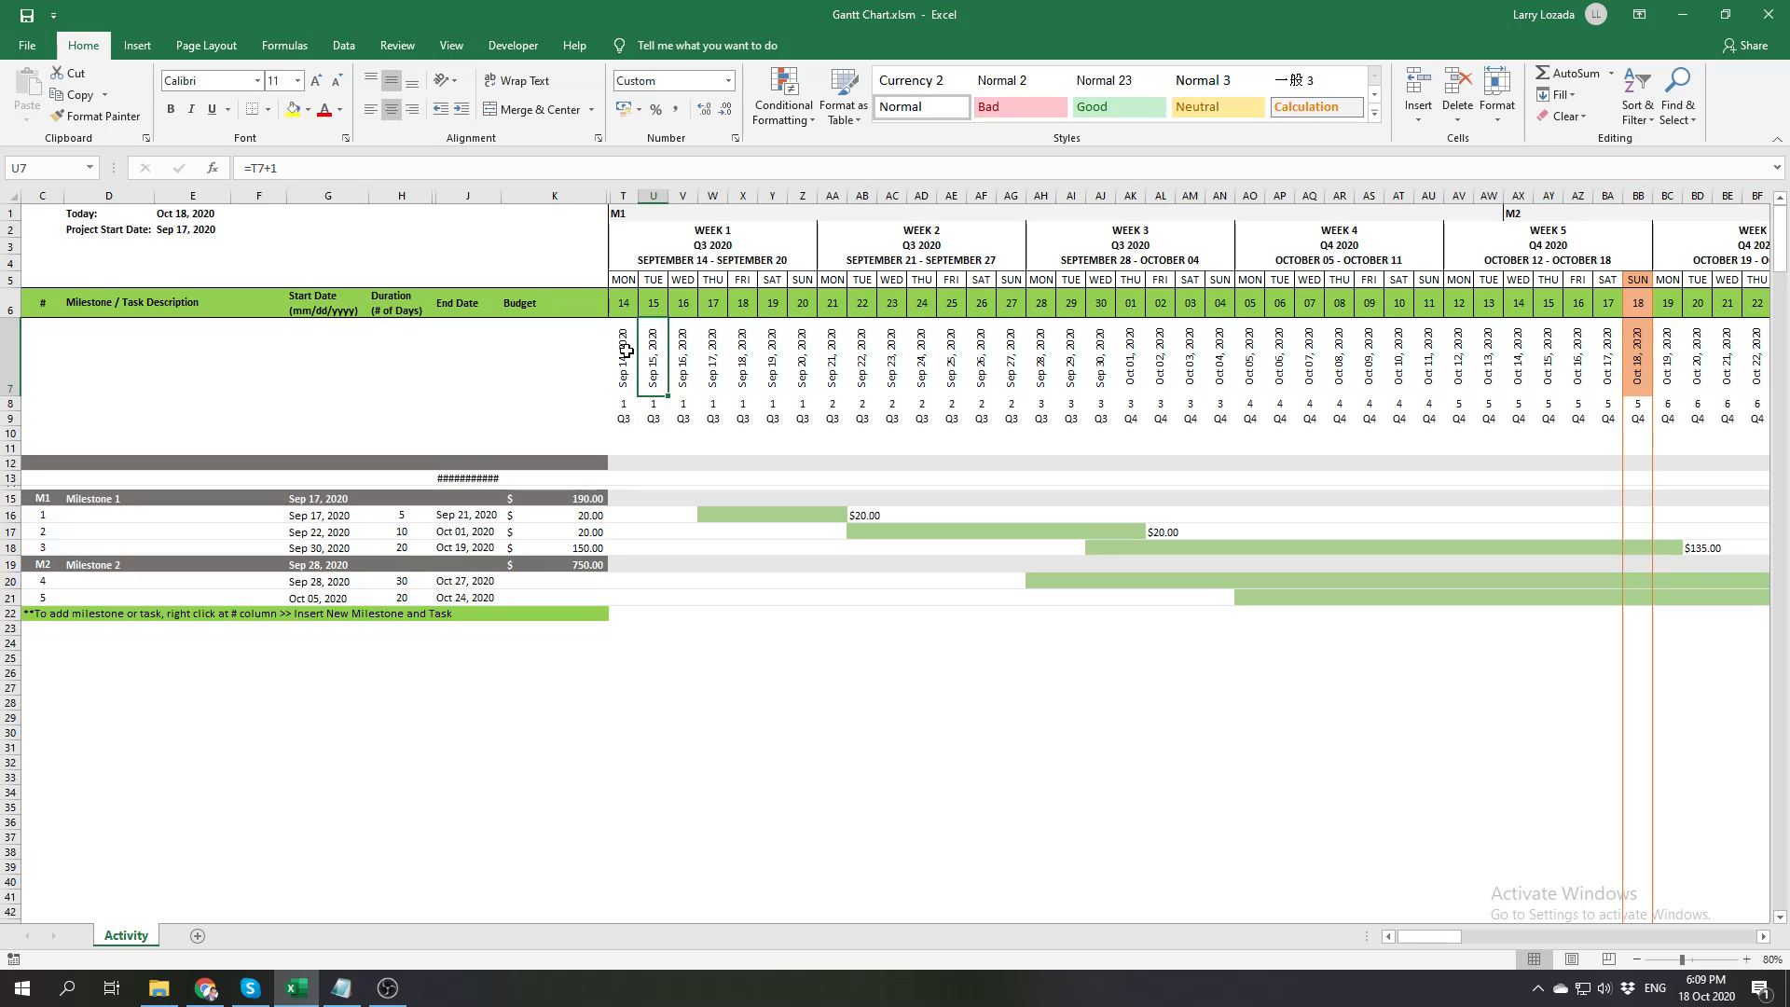
{"action": "left_click", "coordinate": [620, 351]}
{"action": "left_click", "coordinate": [685, 352]}
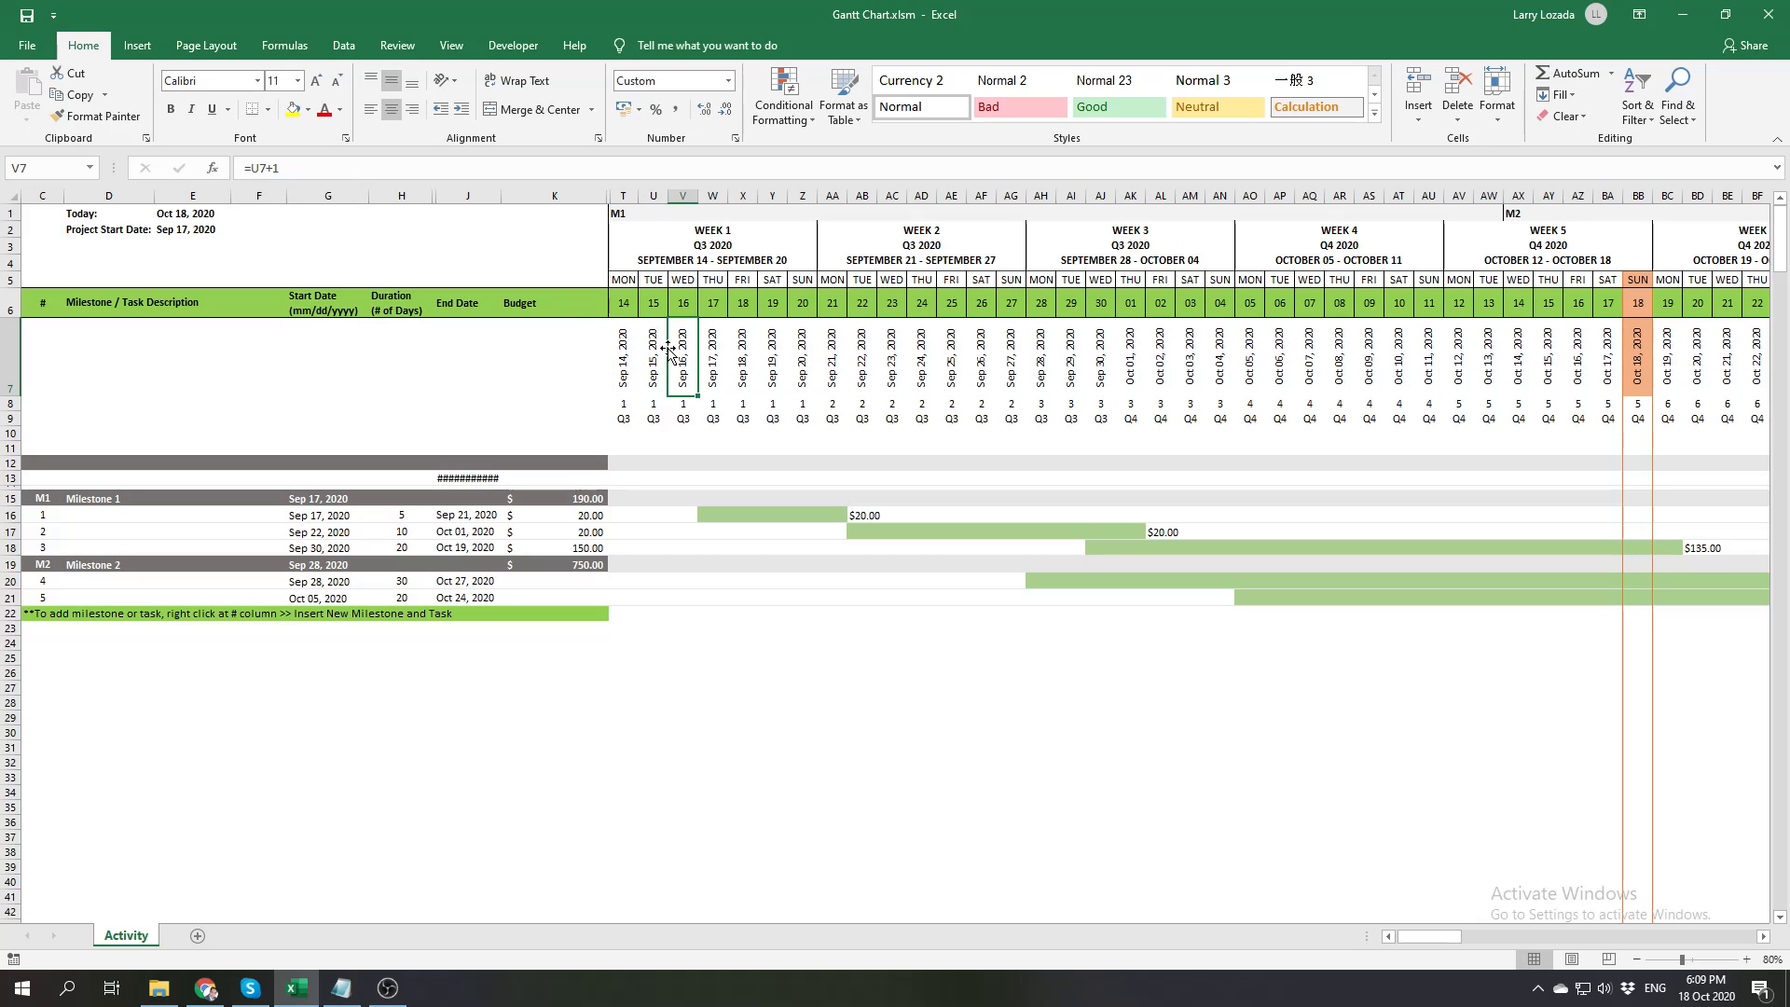
{"action": "left_click", "coordinate": [654, 348]}
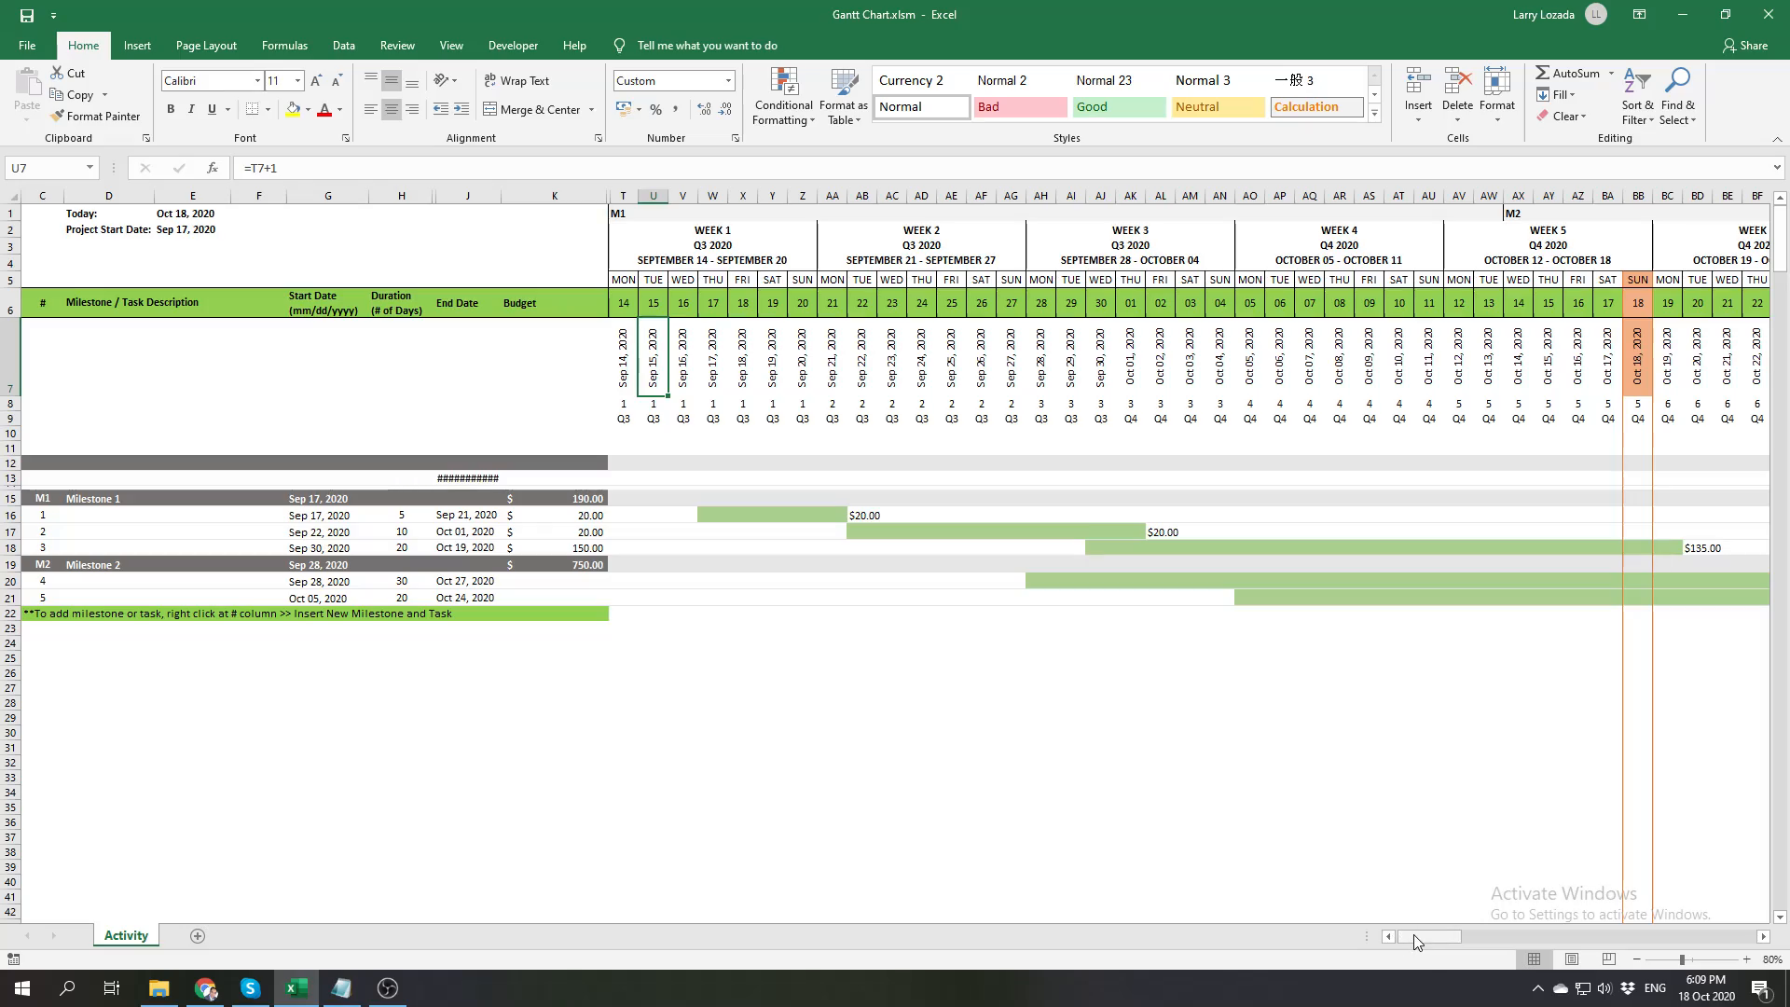
{"action": "left_click_drag", "start_coordinate": [1414, 934], "coordinate": [1740, 940]}
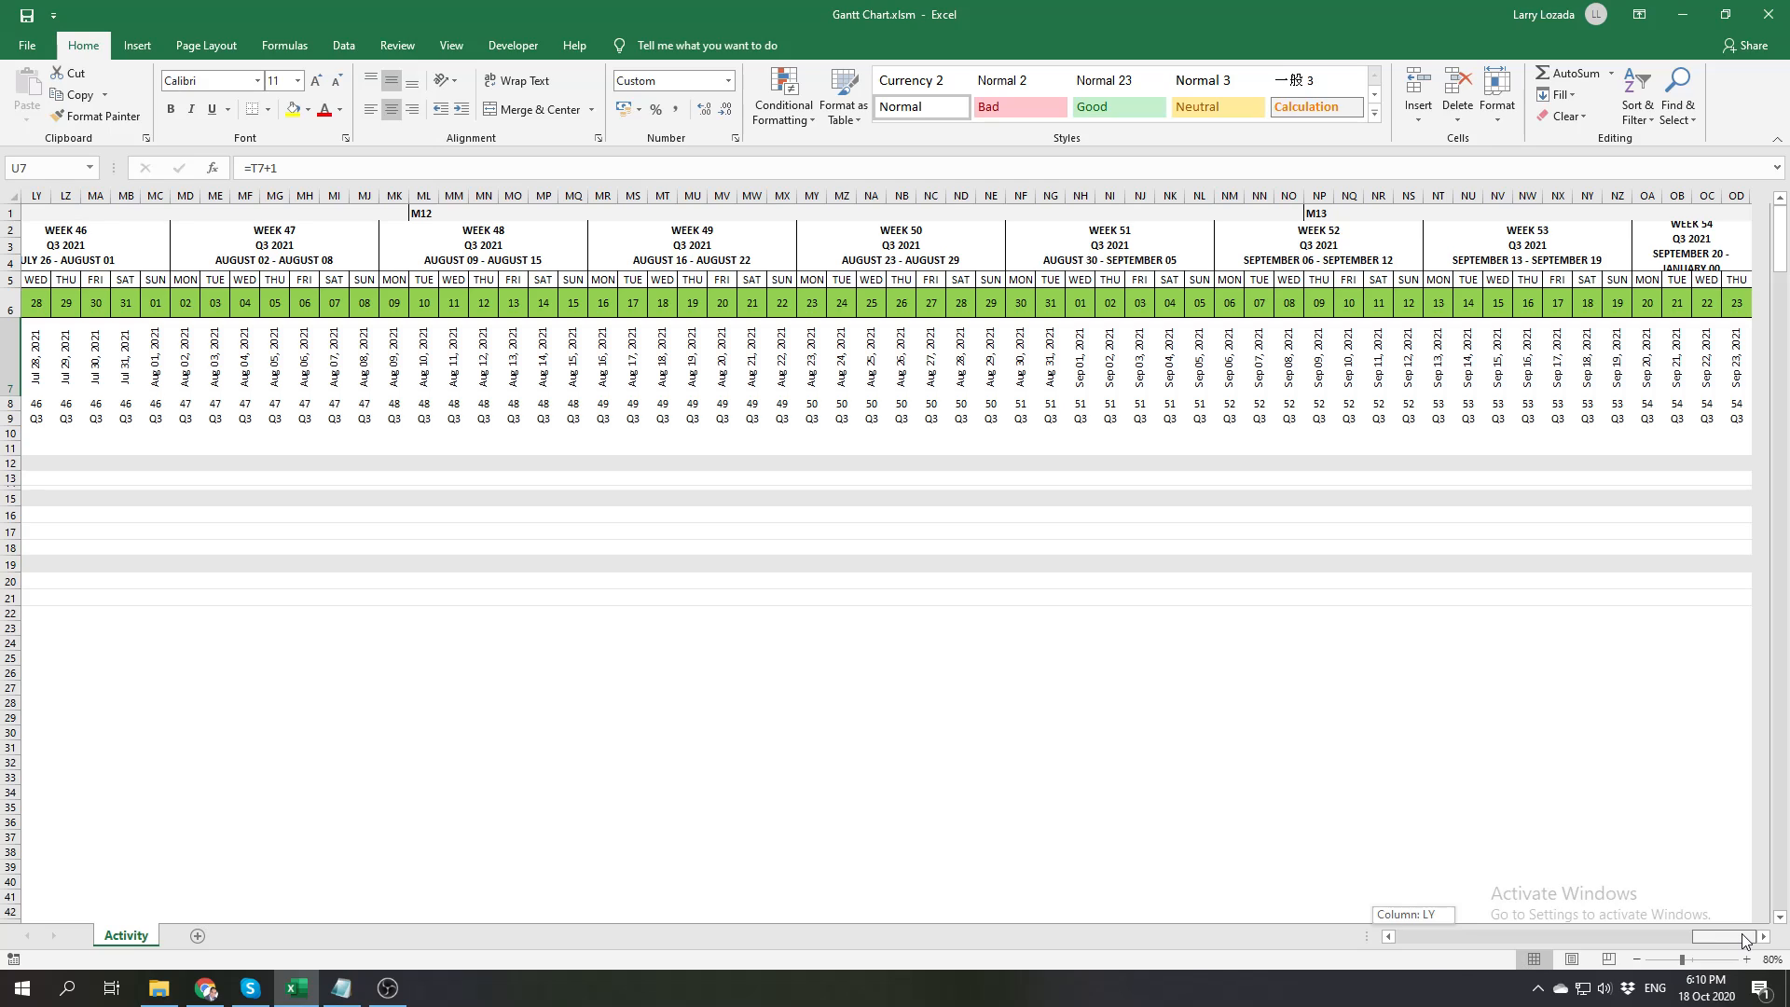
{"action": "left_click_drag", "start_coordinate": [1742, 940], "coordinate": [1676, 937]}
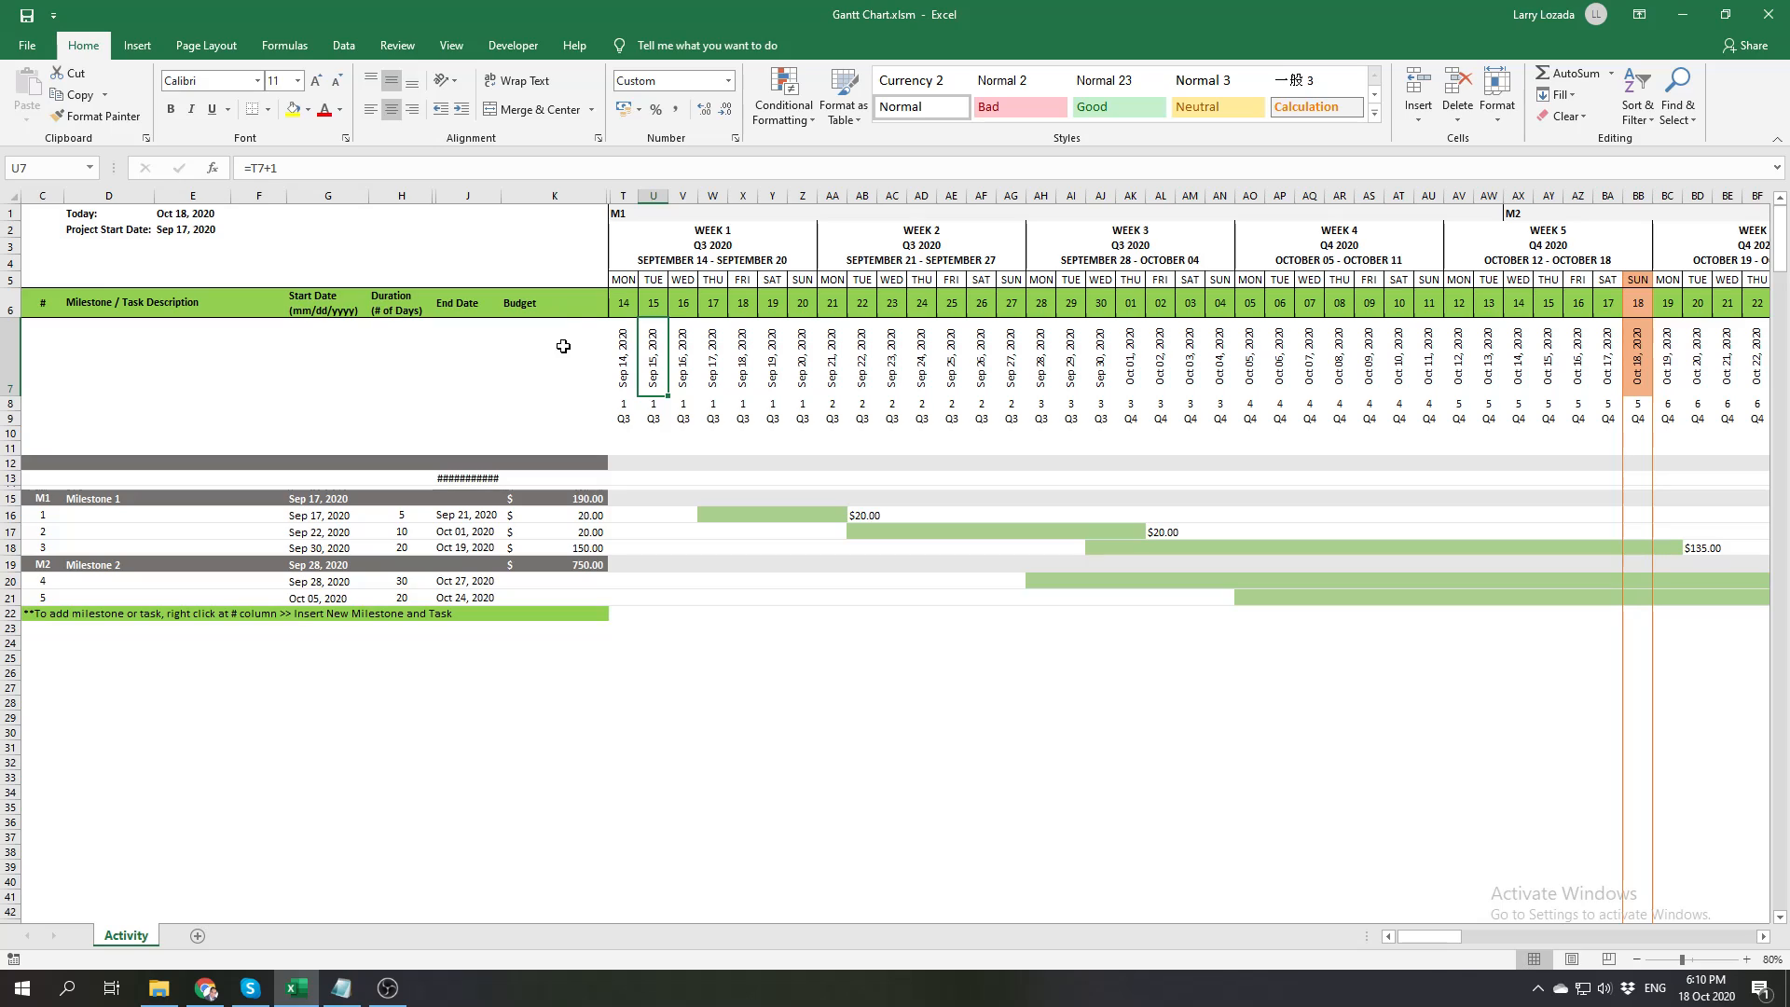
Inspect the day-number formula in T6 and the weekday-name formula in T5 against their source date in T7
{"action": "left_click", "coordinate": [624, 304]}
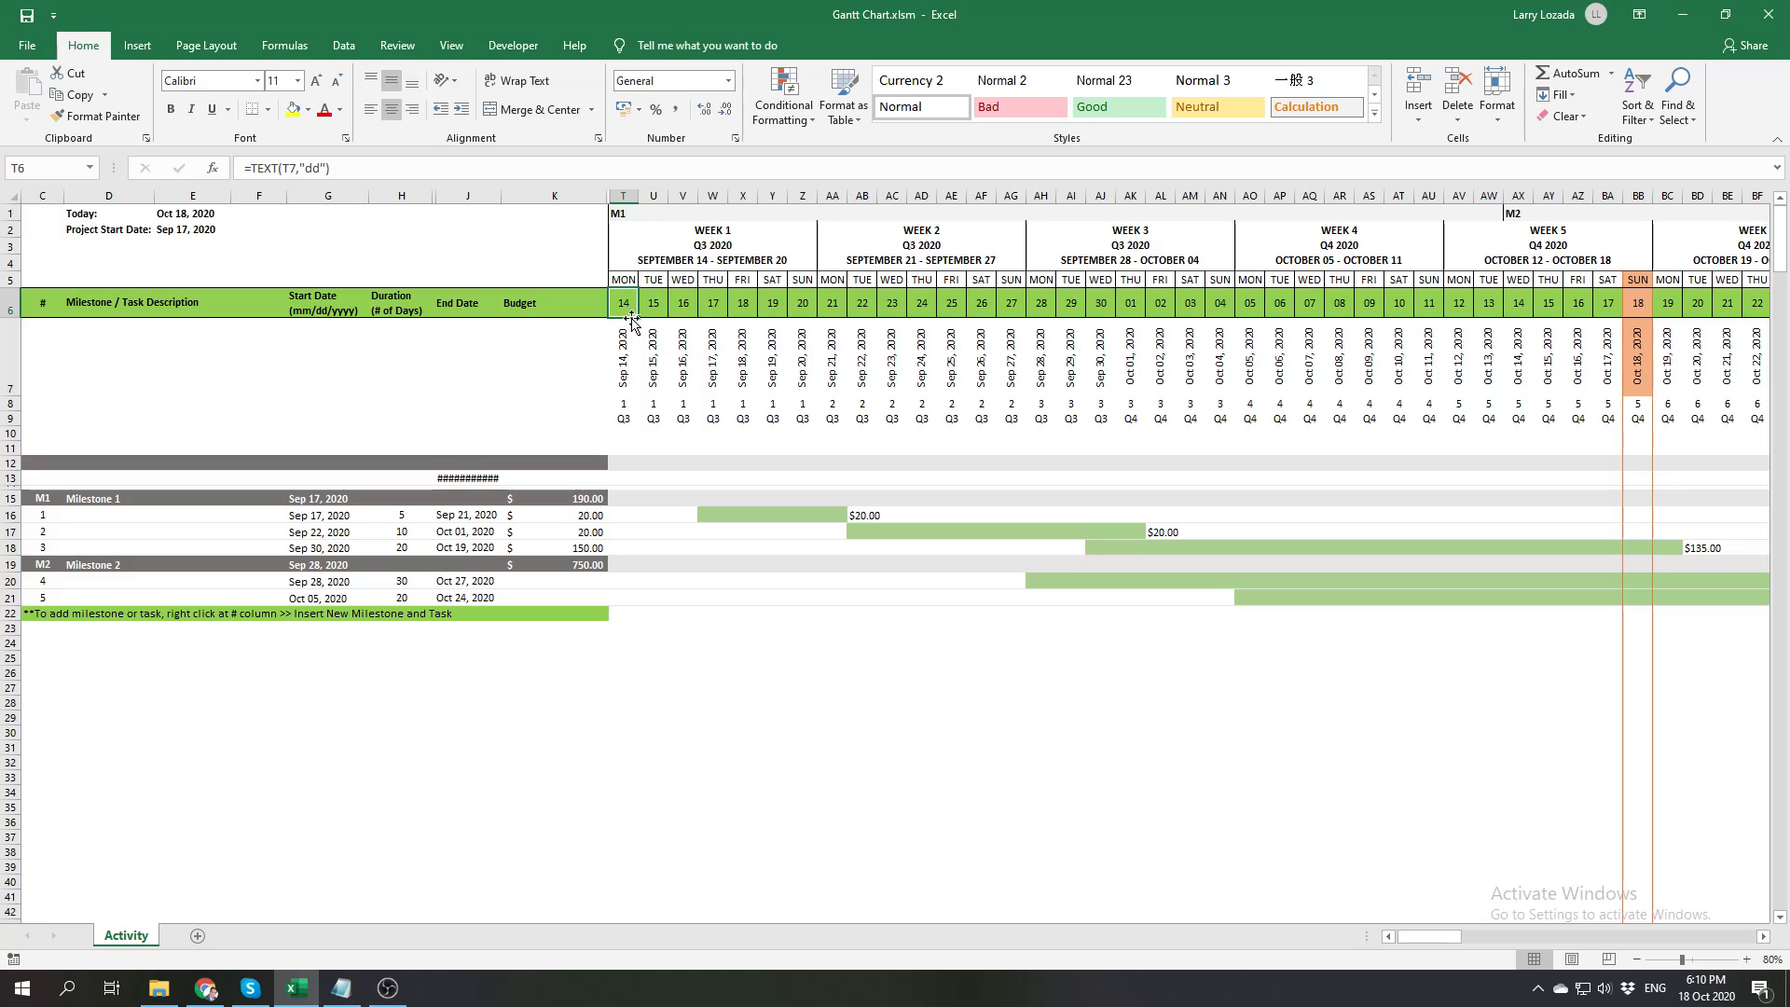
{"action": "left_click", "coordinate": [626, 356]}
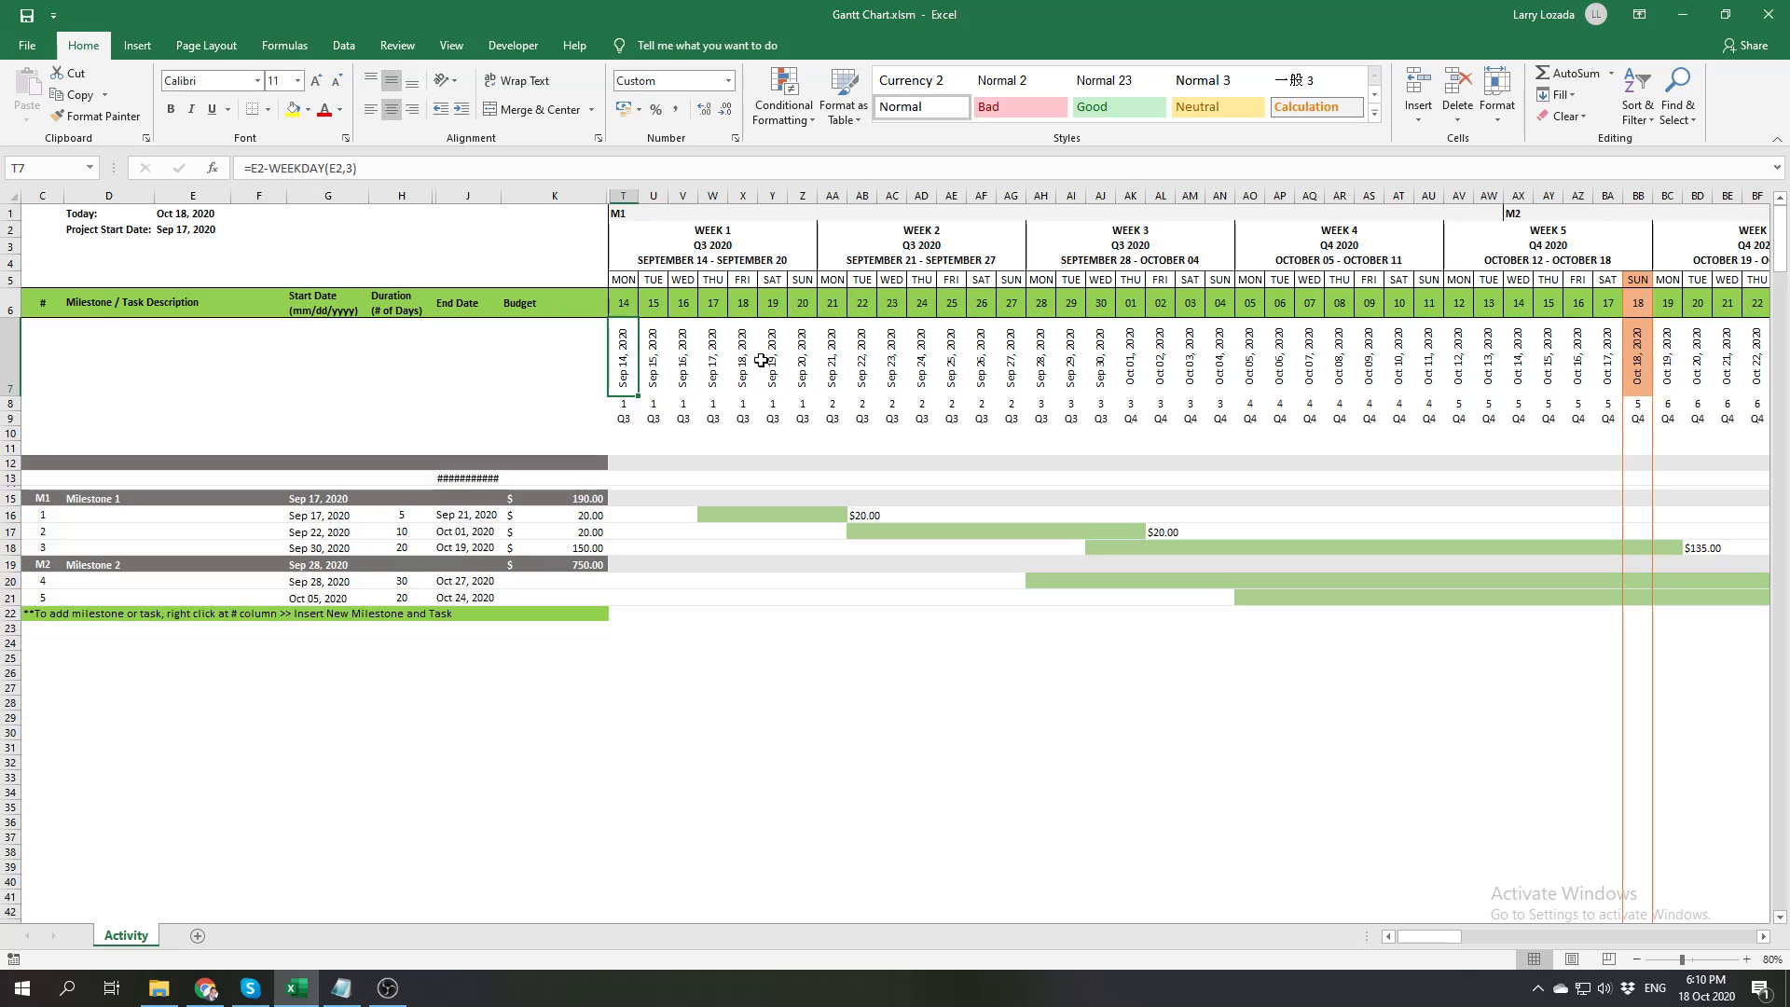
{"action": "left_click", "coordinate": [623, 279]}
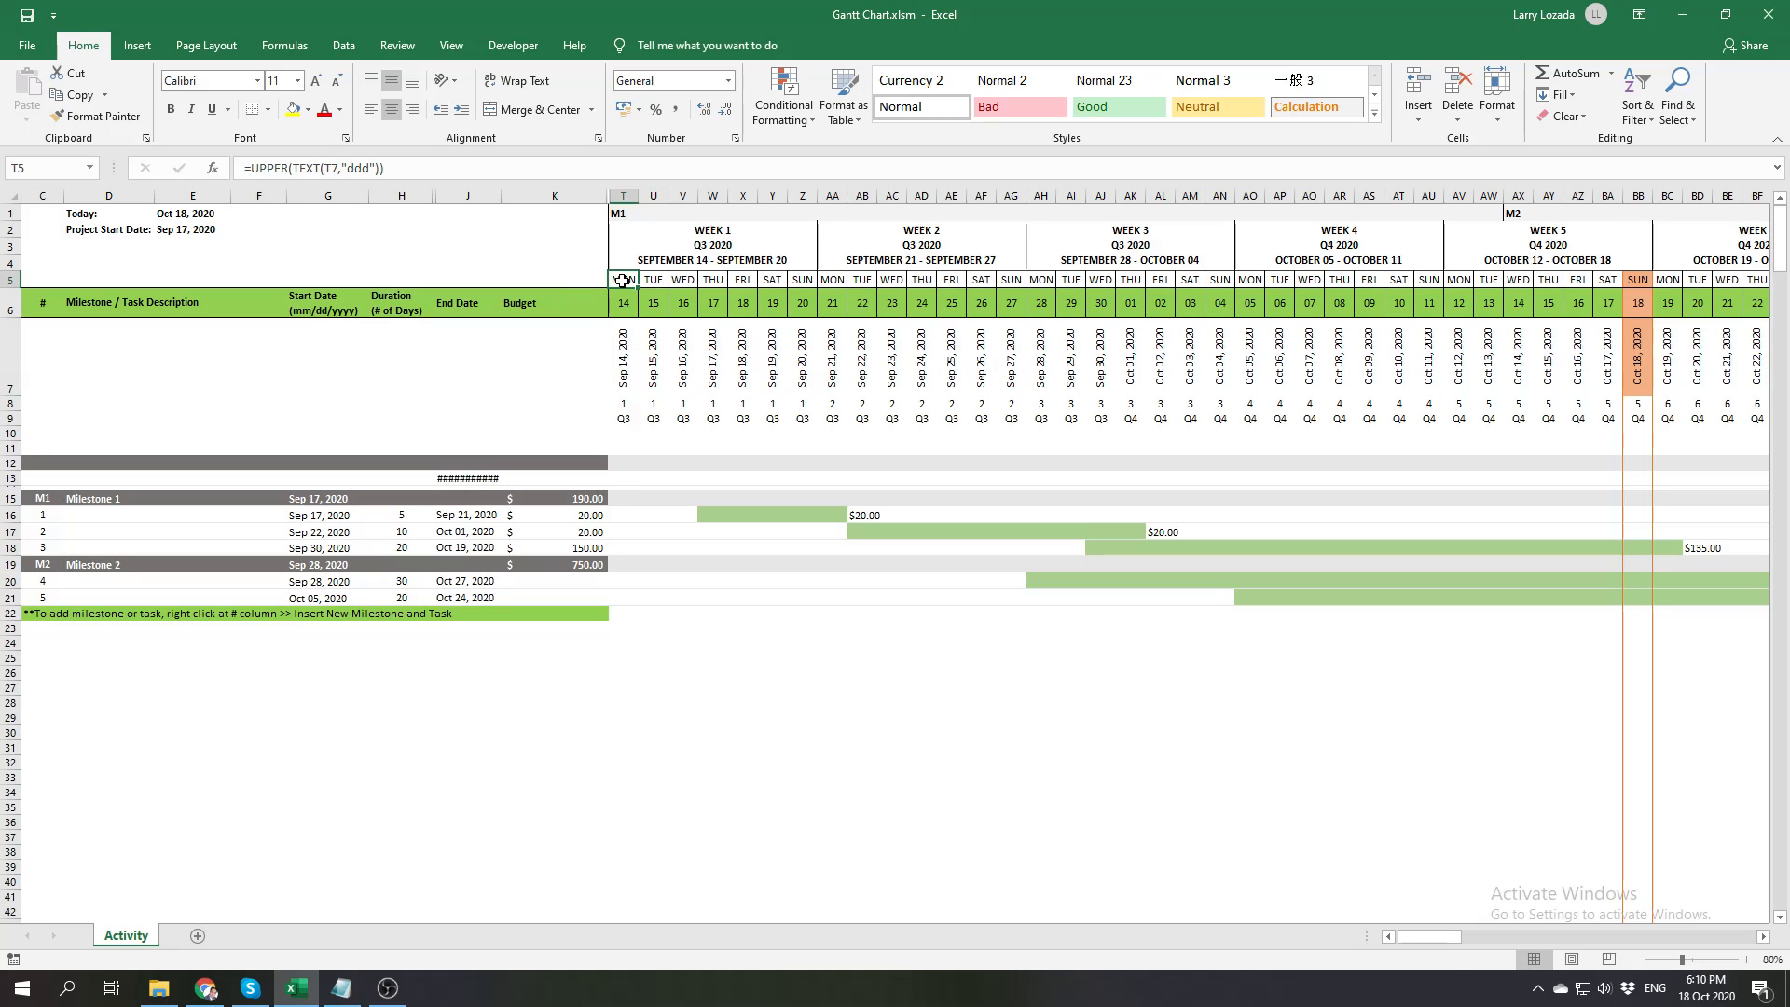
{"action": "left_click", "coordinate": [626, 356]}
Examine the week-number formulas across row 8 for the first two weeks and the quarter formula in T9
{"action": "left_click", "coordinate": [623, 404]}
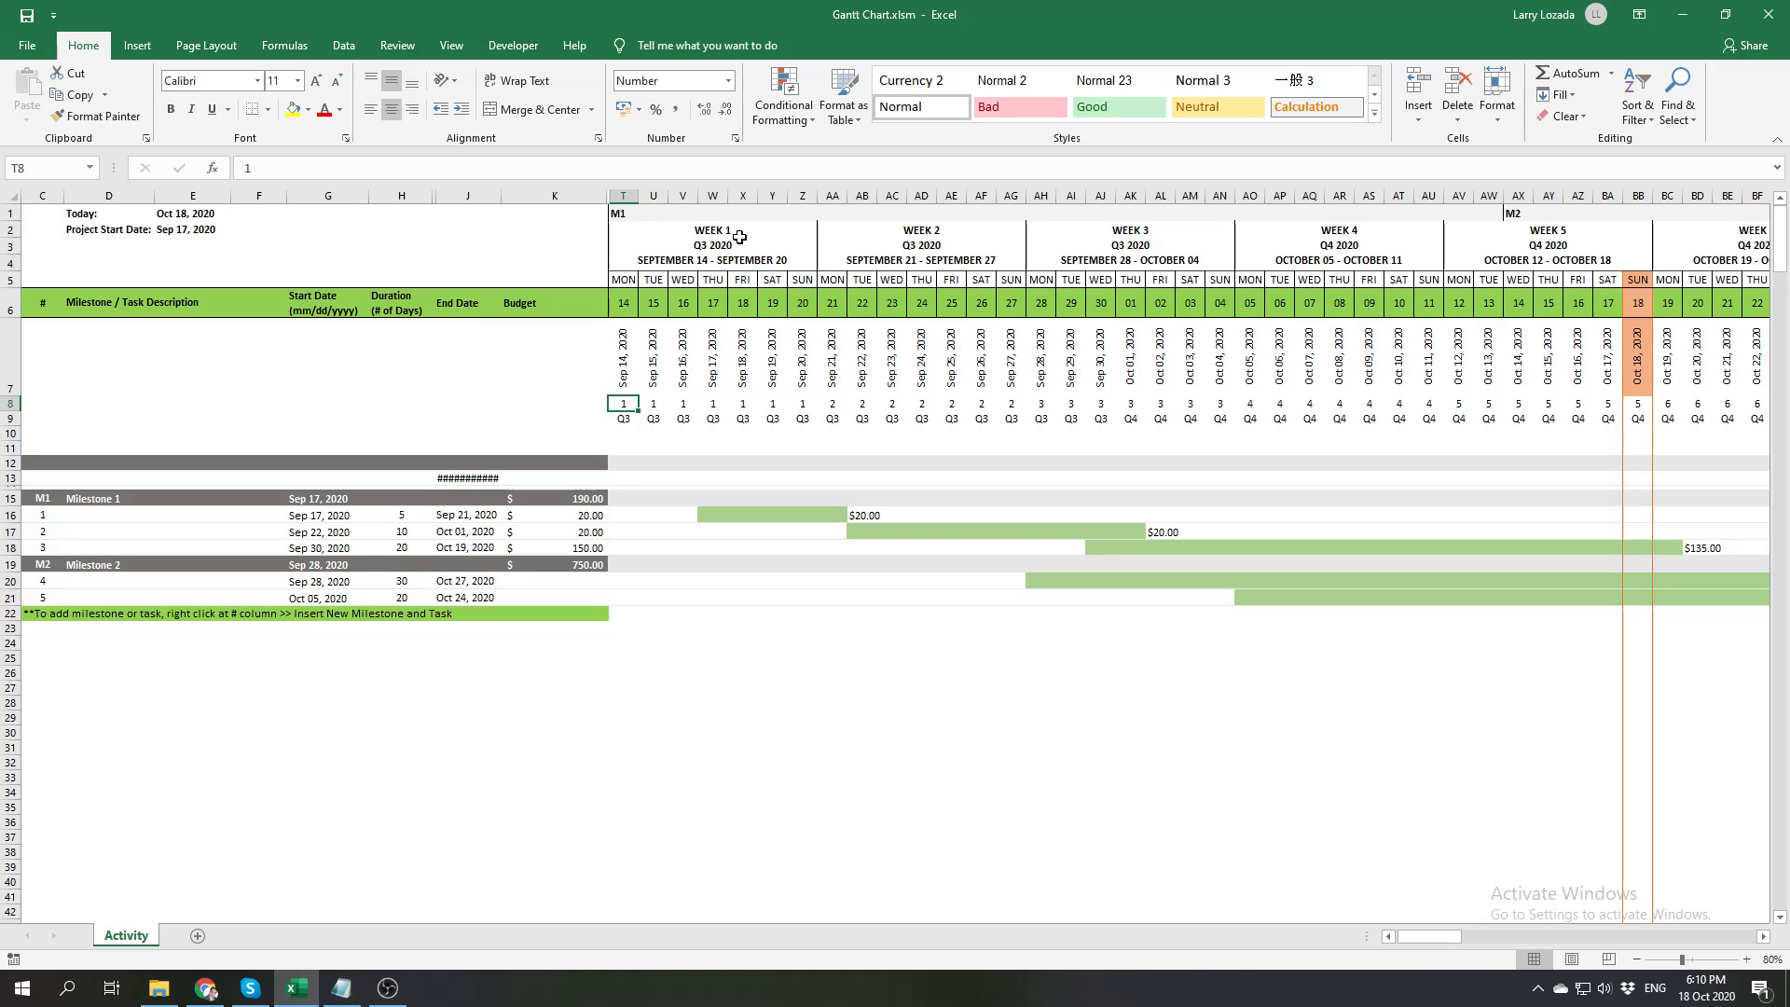
{"action": "left_click", "coordinate": [799, 403]}
{"action": "left_click", "coordinate": [833, 404]}
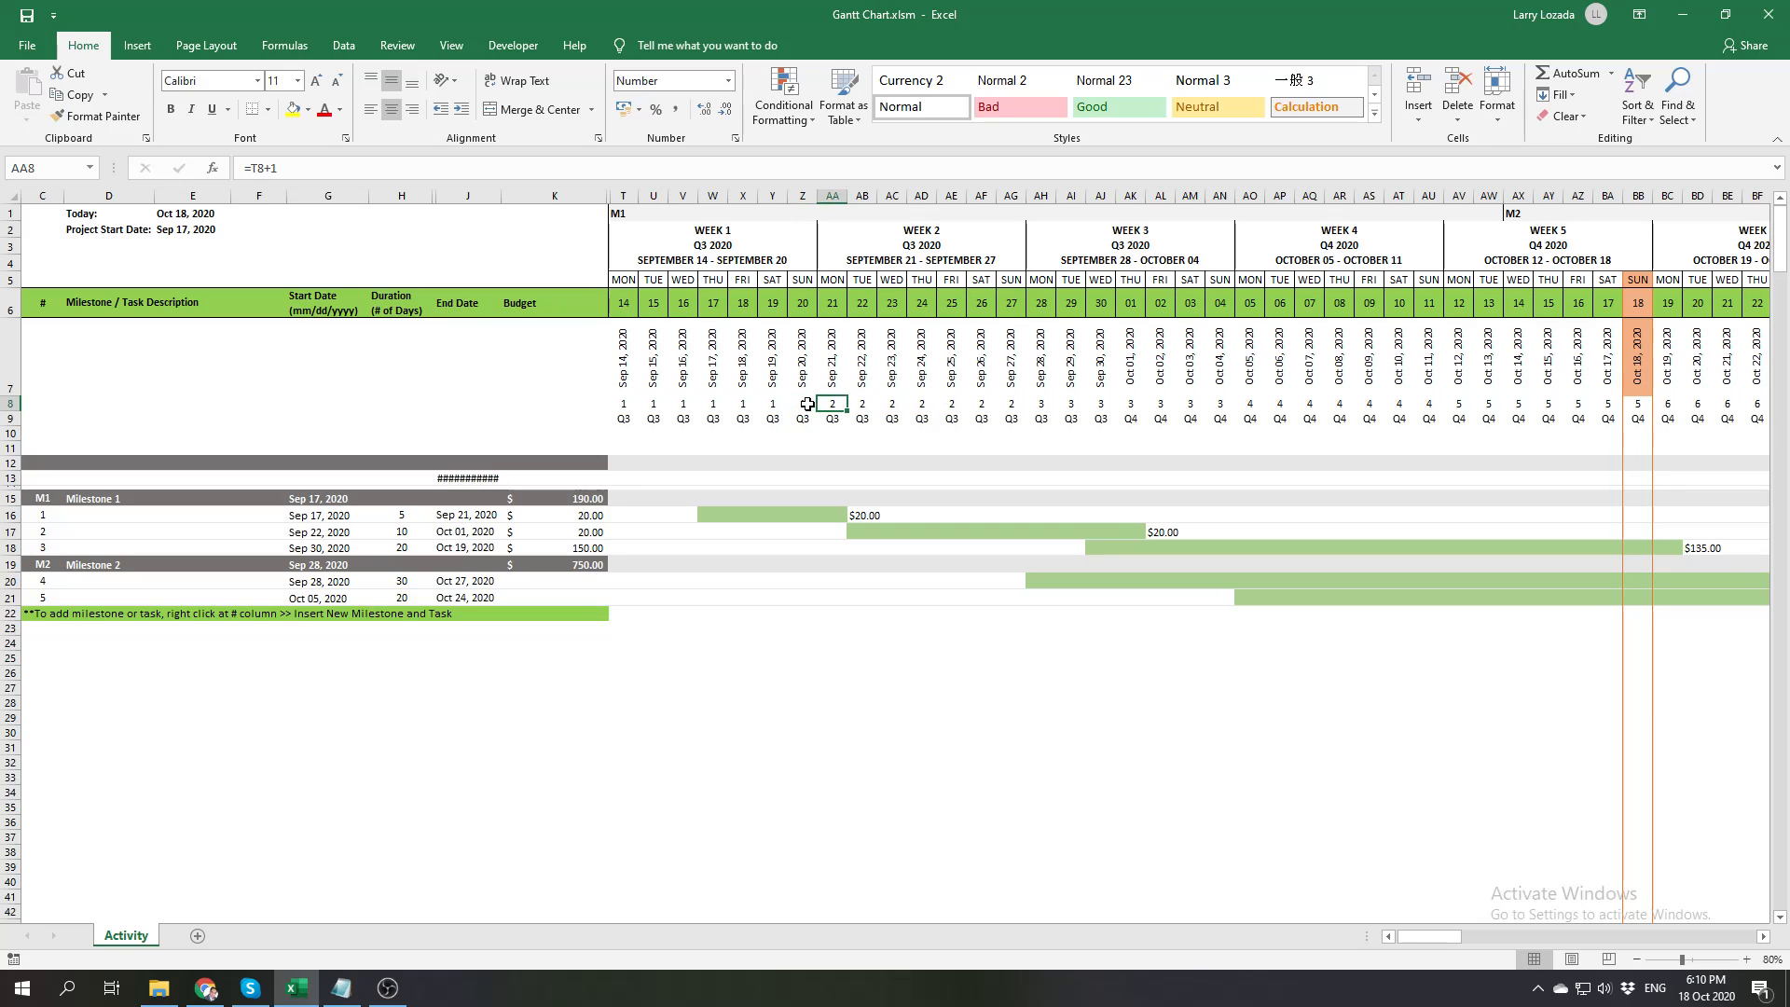
{"action": "left_click", "coordinate": [922, 403]}
{"action": "left_click", "coordinate": [1011, 404]}
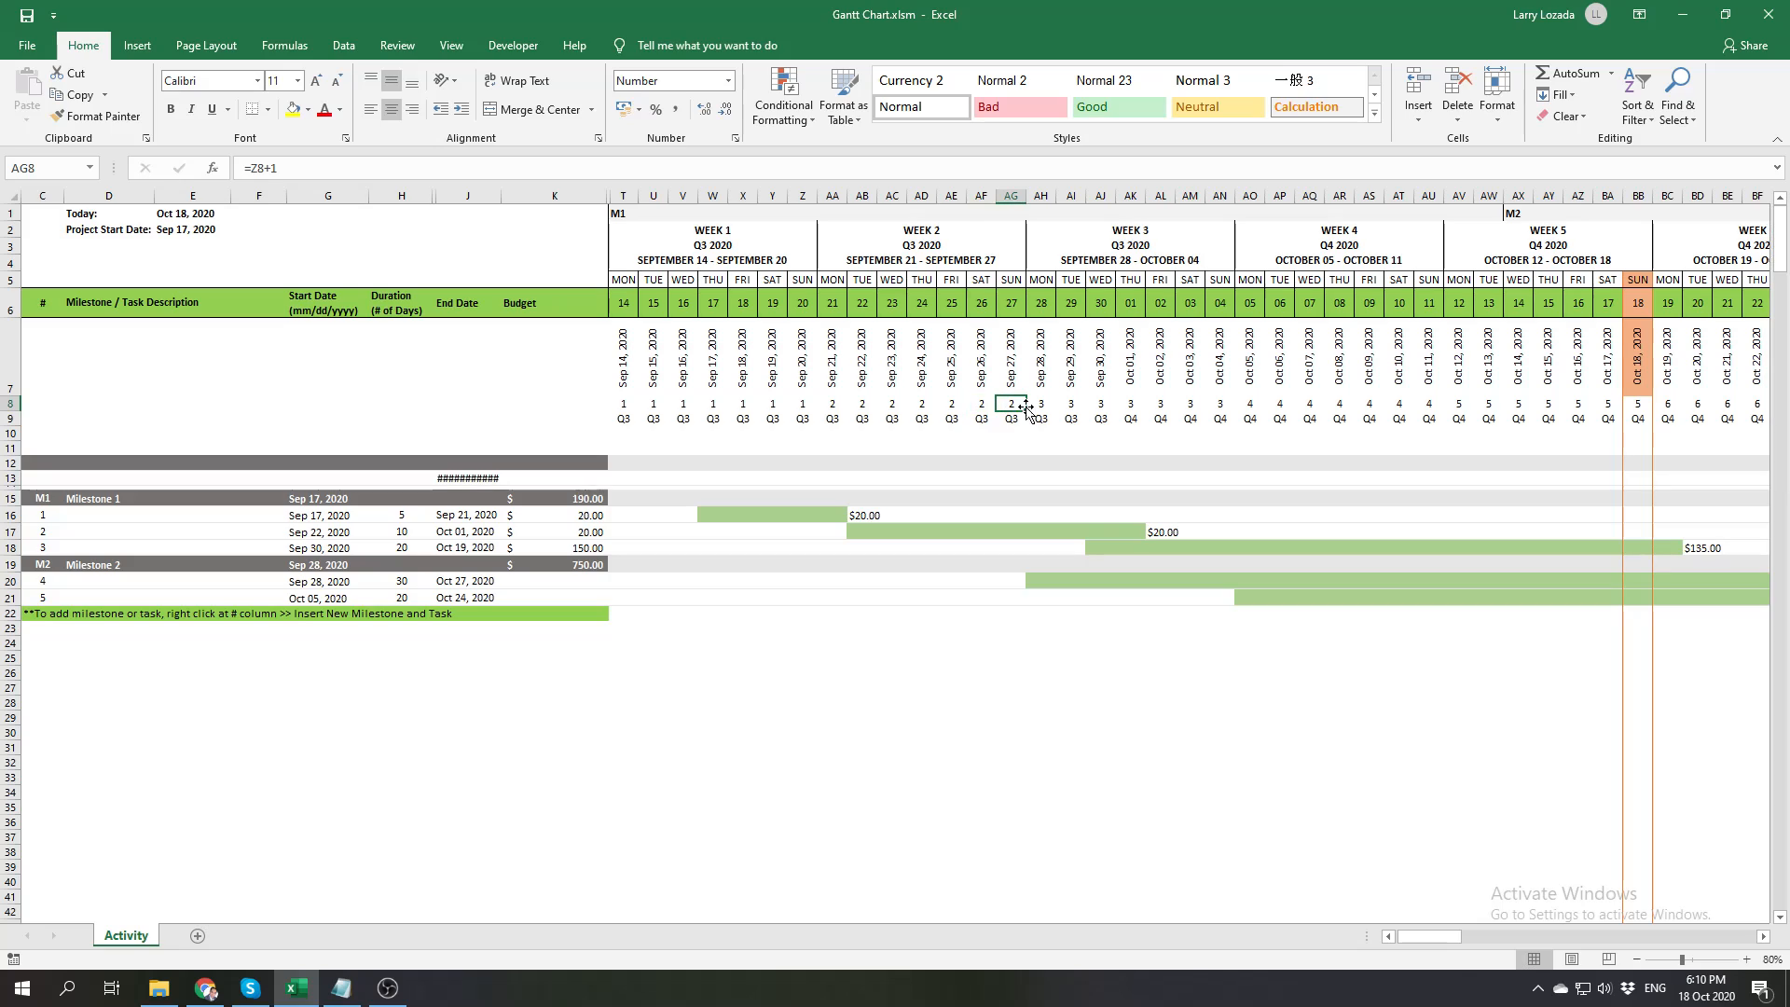
{"action": "left_click", "coordinate": [624, 419]}
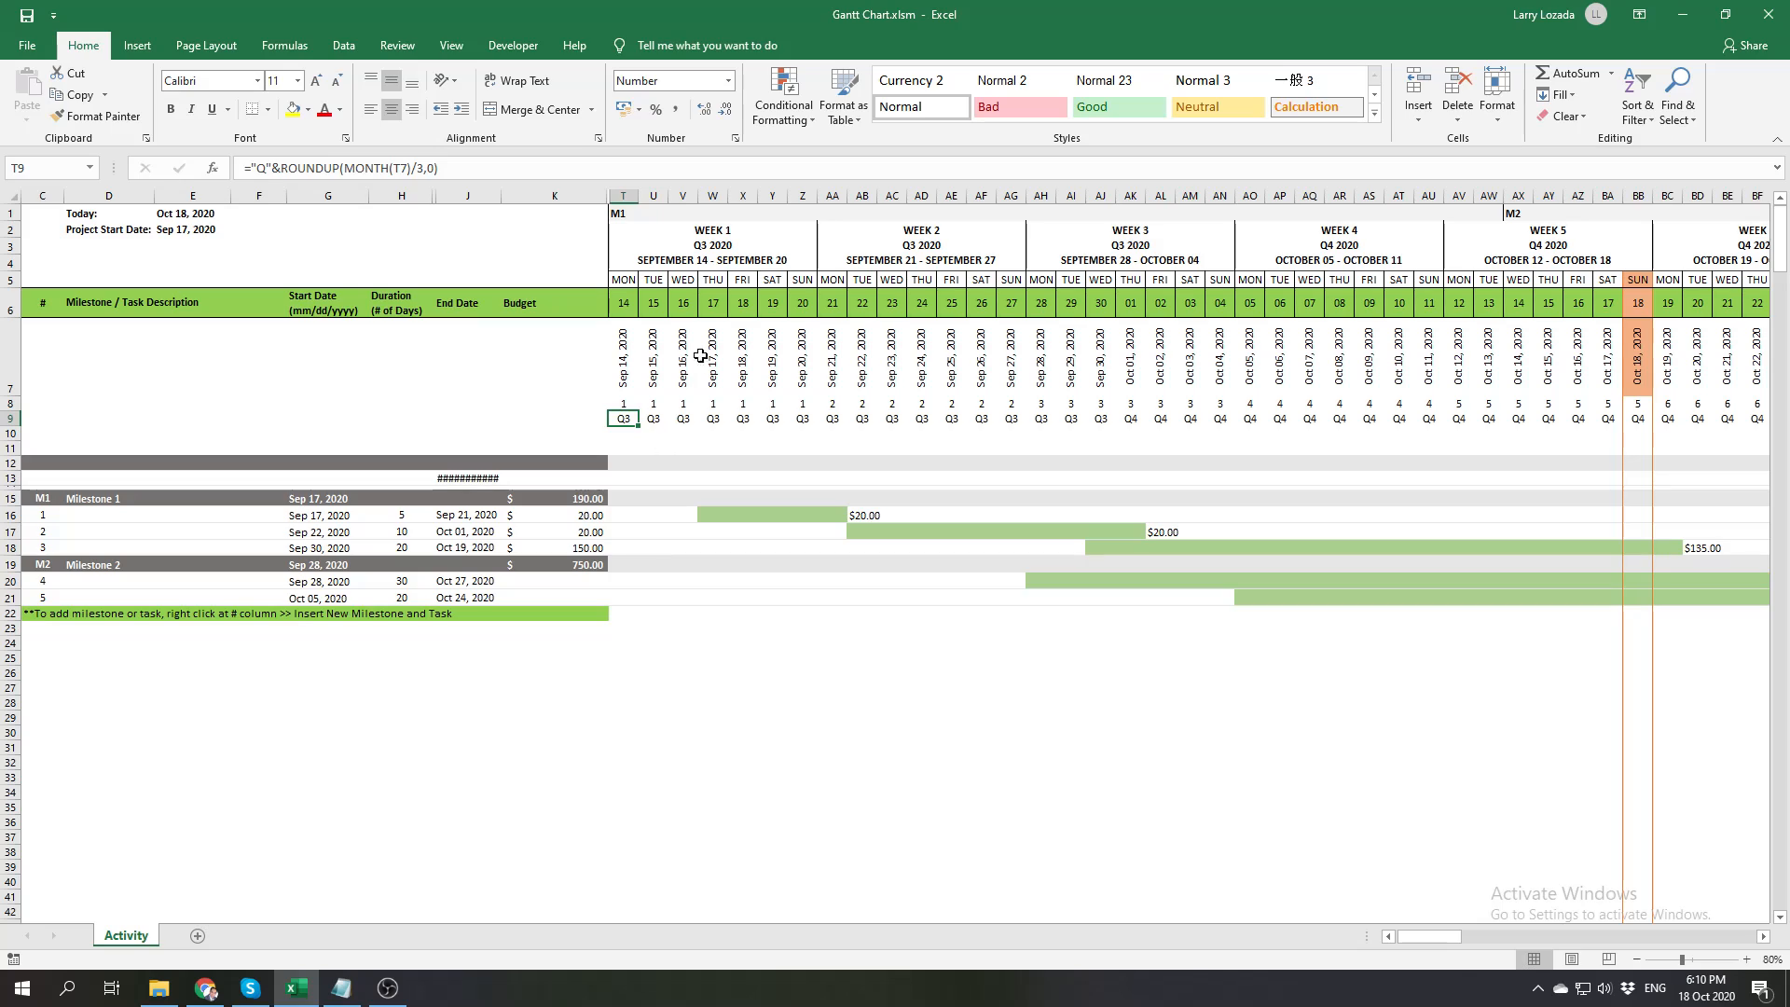
Enlarge the formula bar and inspect the merged week header formulas for Week 1 through Week 4
{"action": "left_click", "coordinate": [702, 244]}
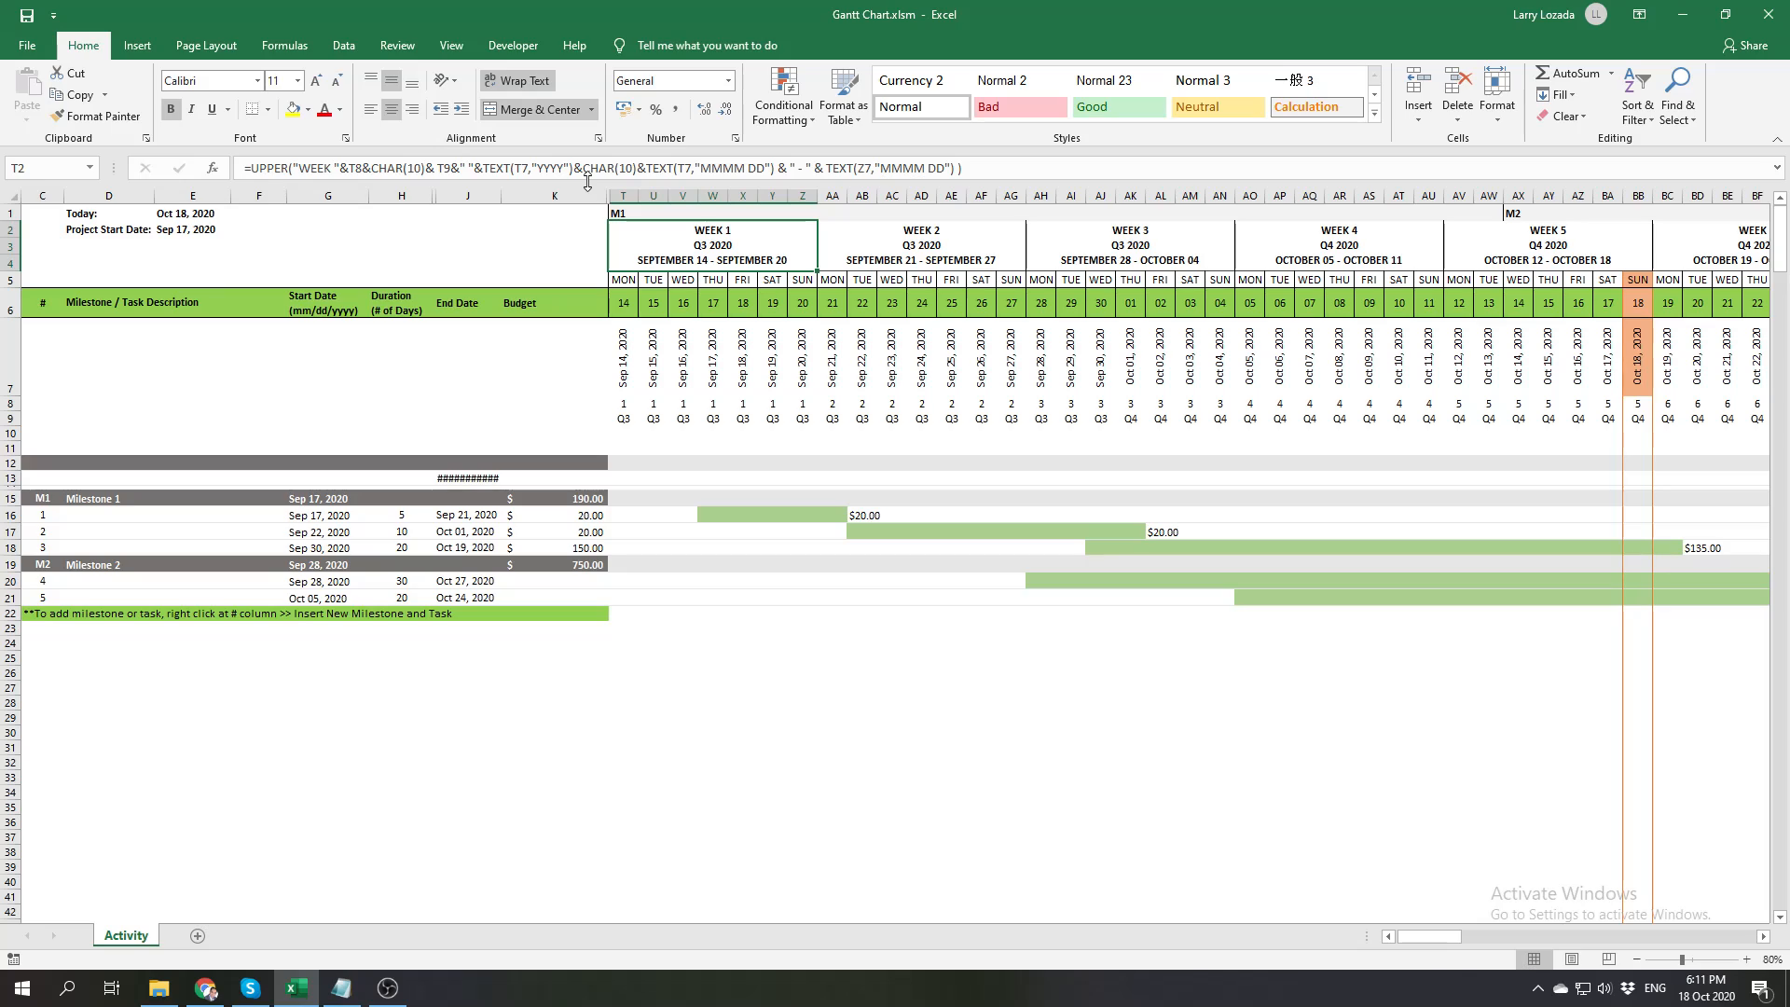
{"action": "left_click_drag", "start_coordinate": [596, 183], "coordinate": [597, 203]}
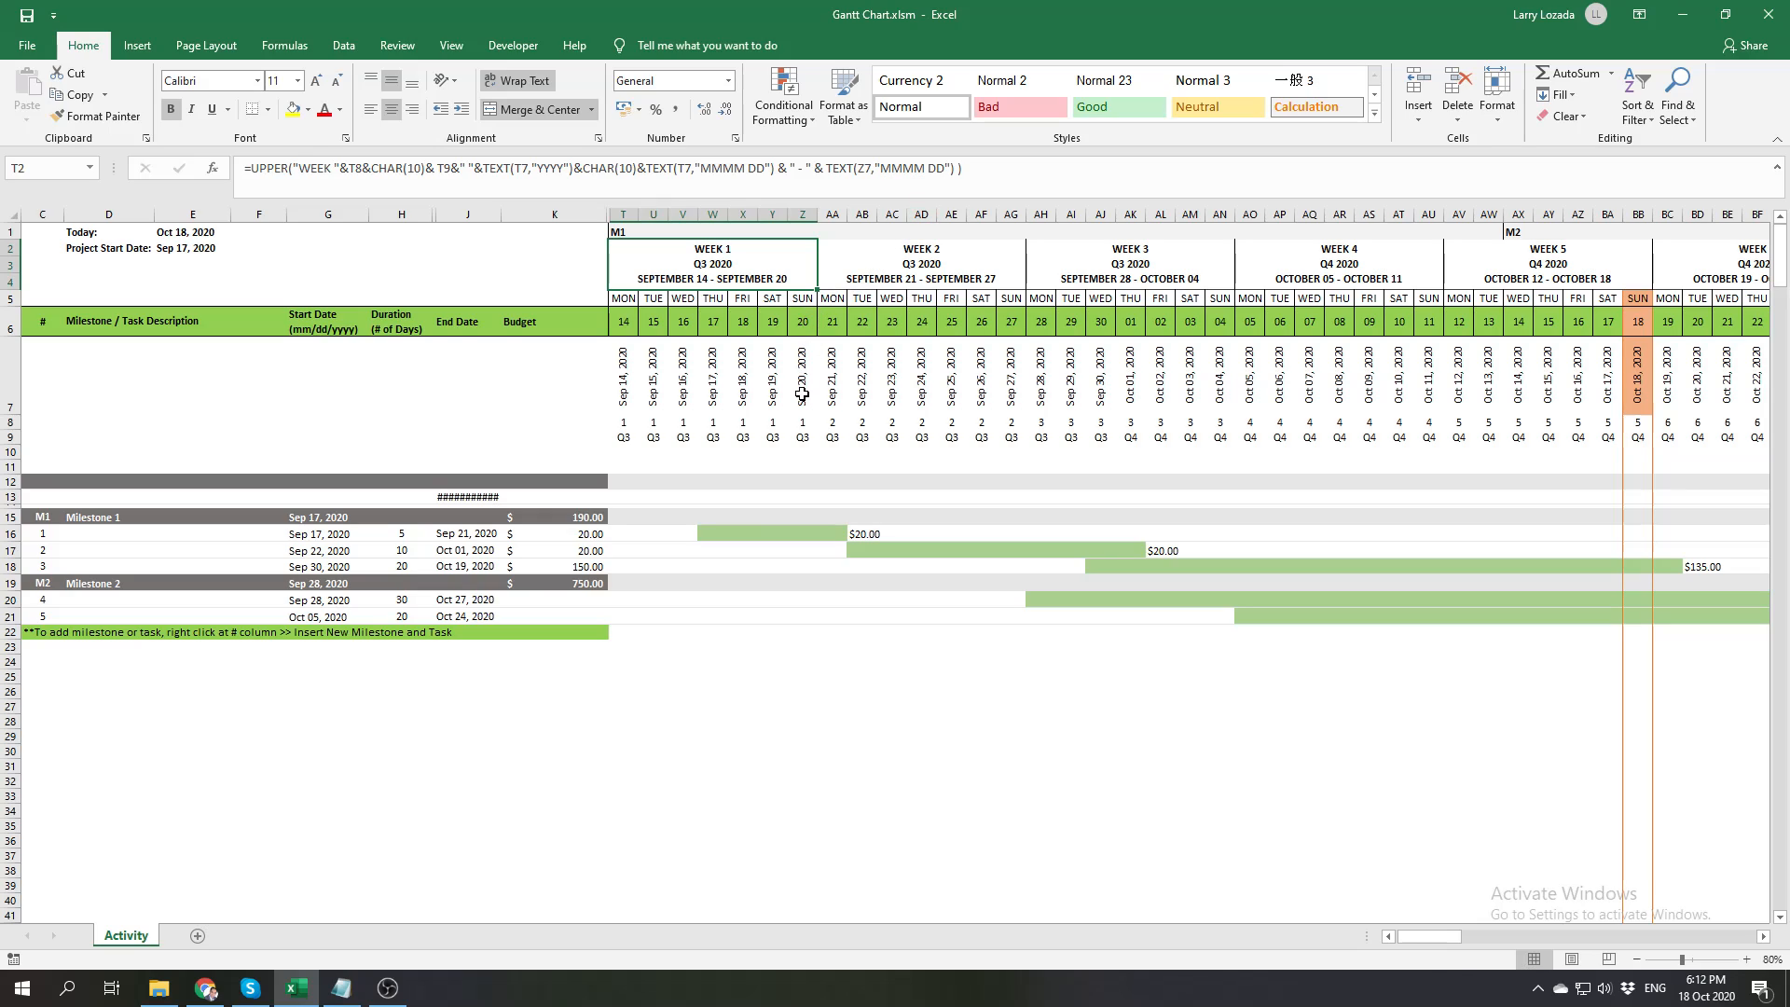
{"action": "left_click", "coordinate": [886, 261]}
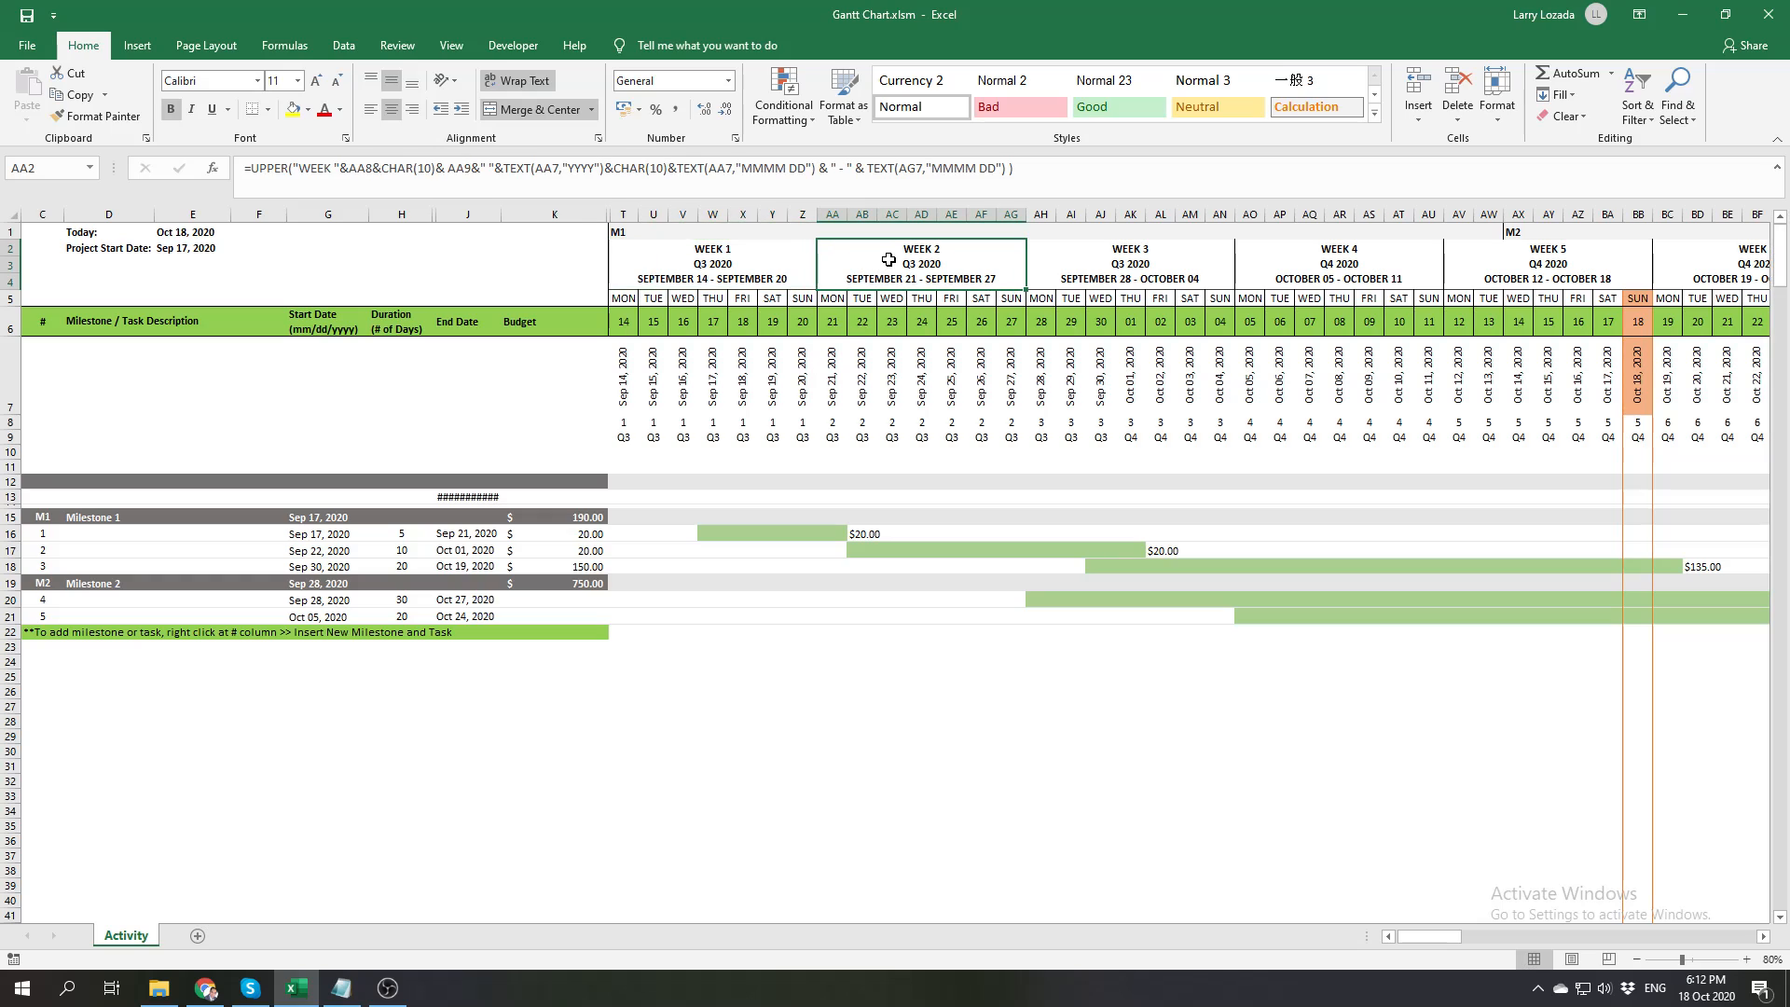
{"action": "left_click", "coordinate": [1087, 266]}
{"action": "left_click", "coordinate": [1328, 264]}
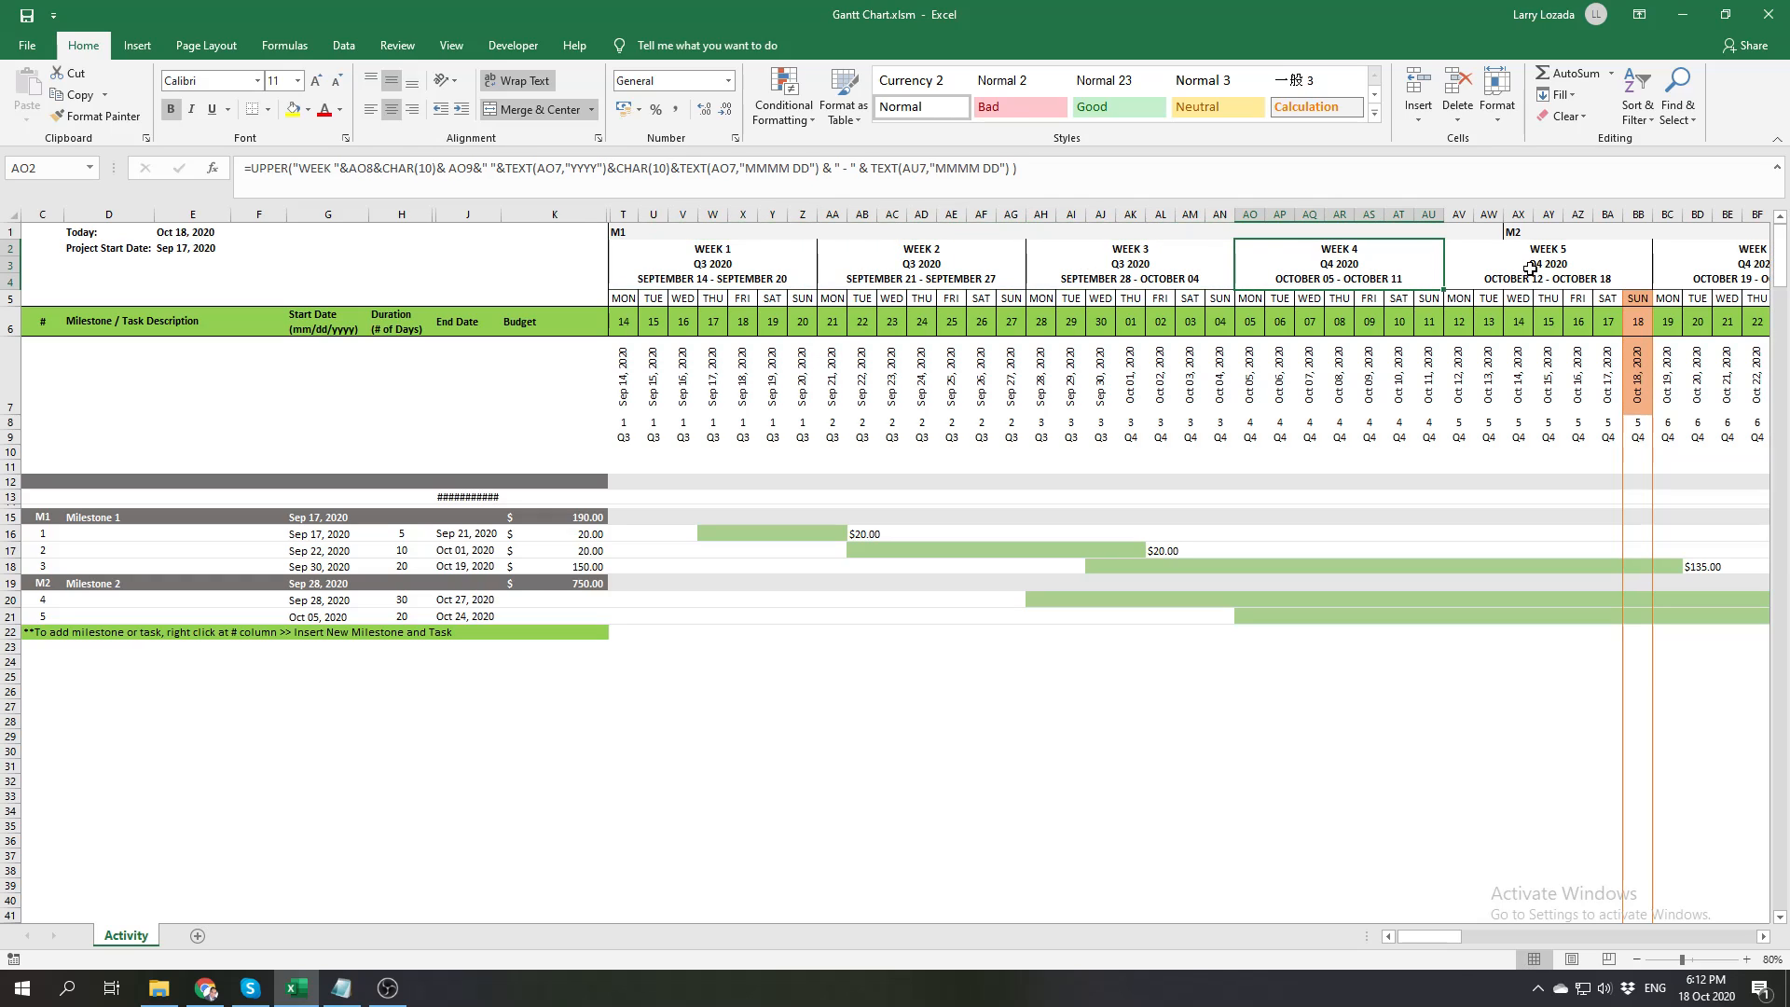
Check the merged Week 5 header formula, and hide the helper rows from row 7 down to just above Milestone 1
{"action": "left_click", "coordinate": [1530, 269]}
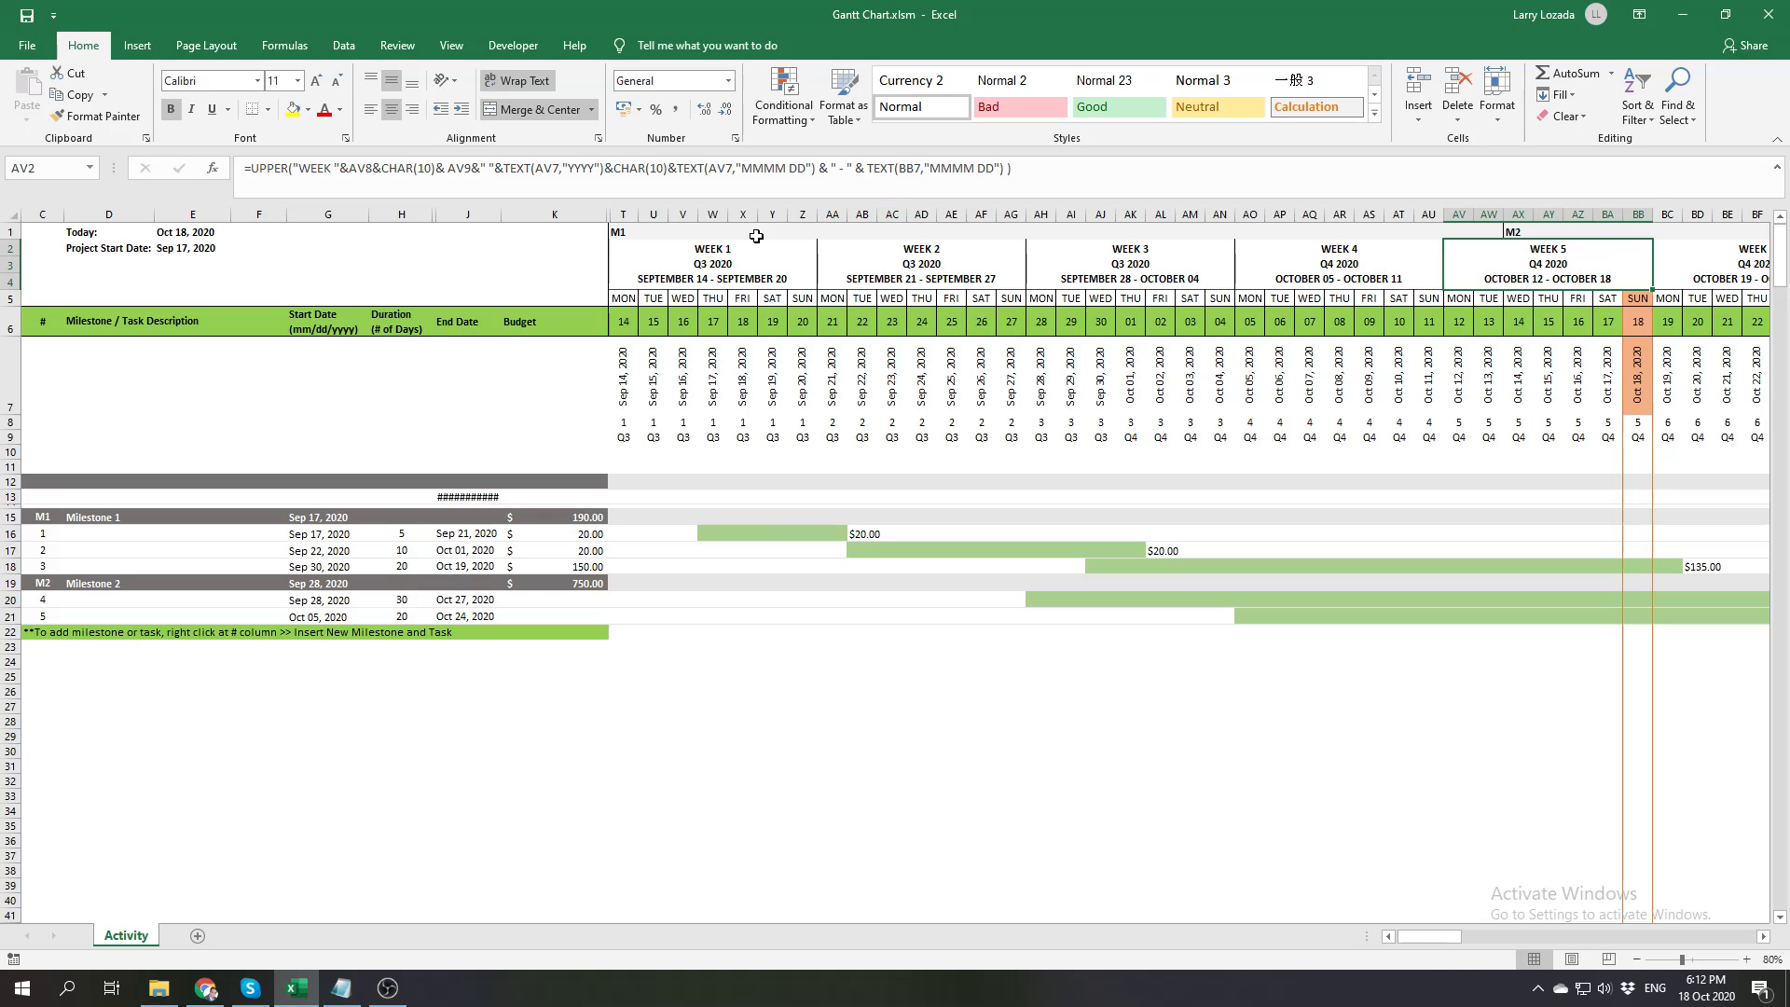
{"action": "left_click", "coordinate": [23, 403]}
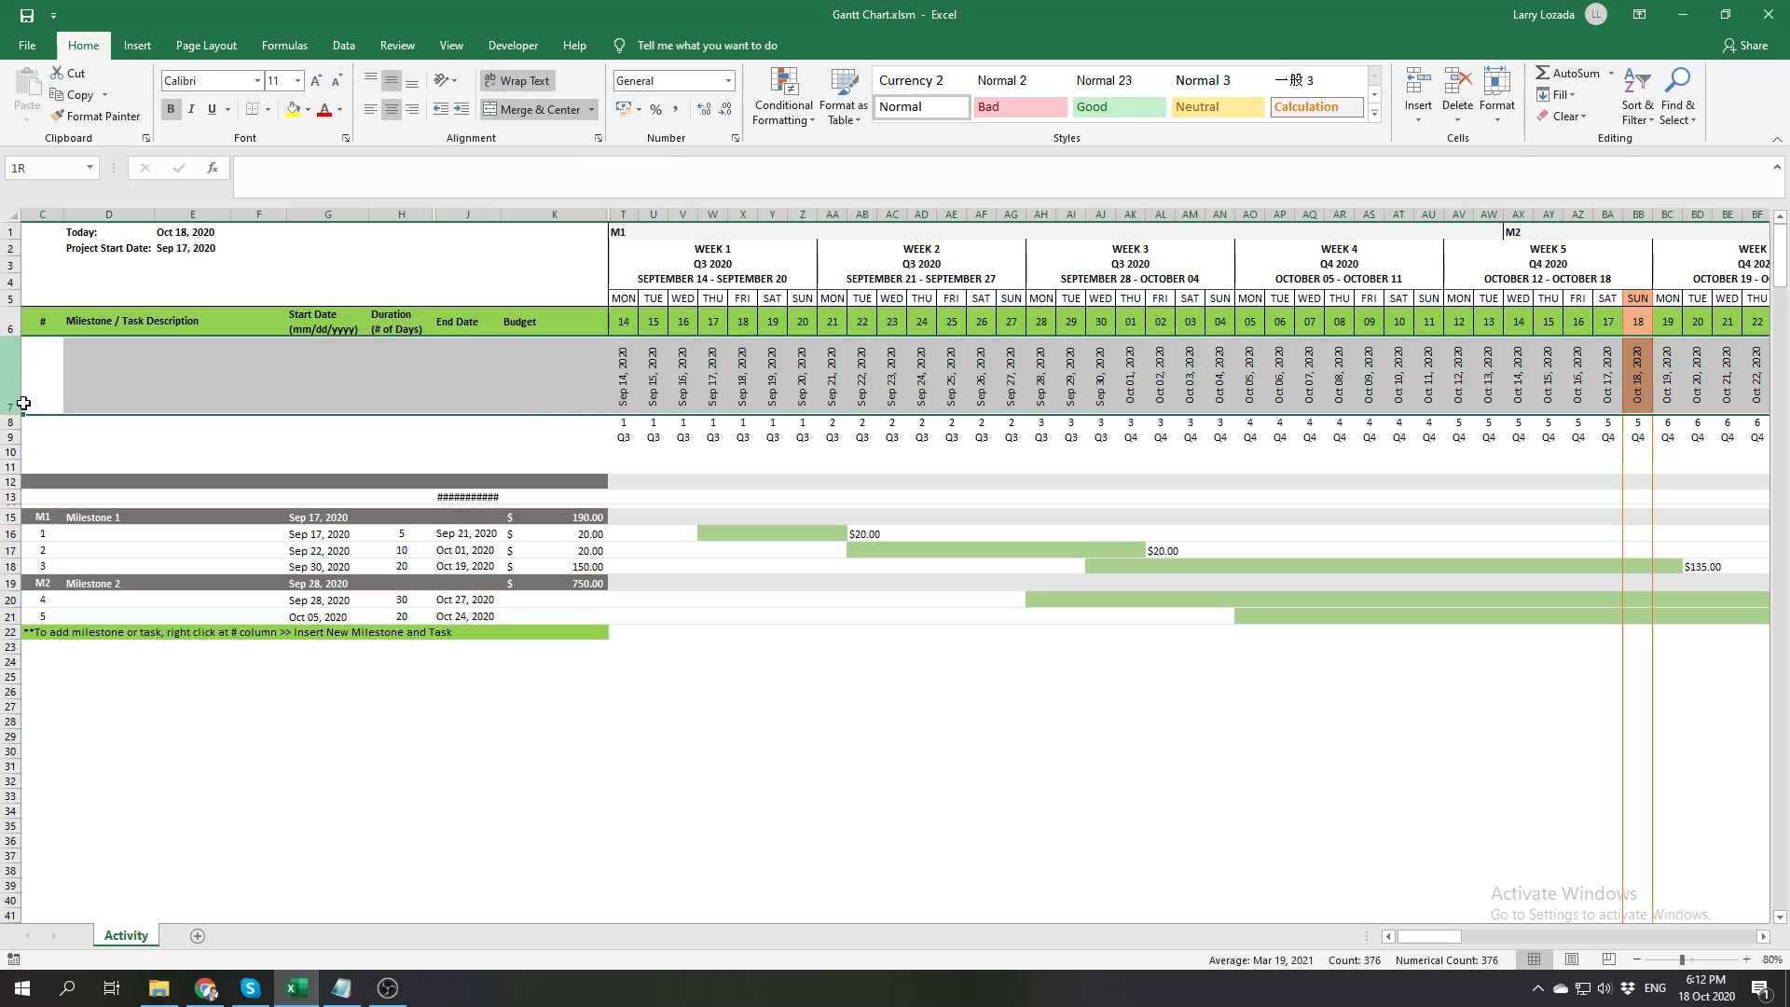
{"action": "left_click_drag", "start_coordinate": [24, 403], "coordinate": [13, 488]}
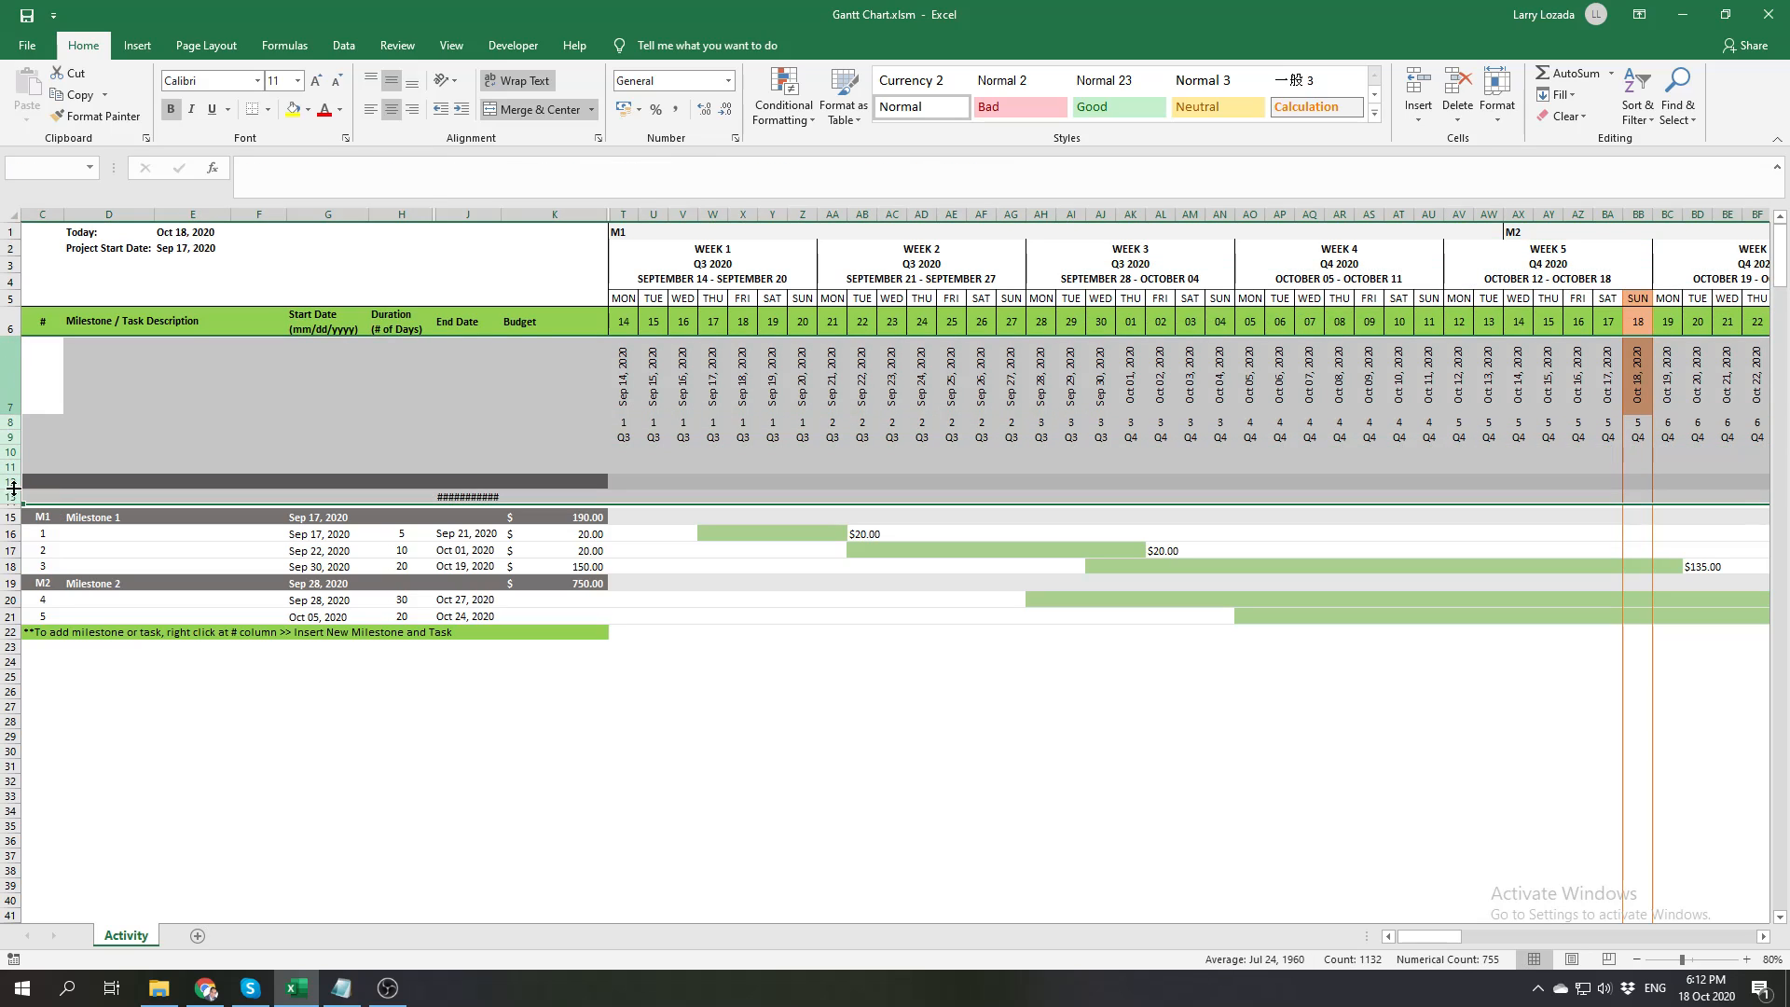
{"action": "right_click", "coordinate": [13, 488]}
{"action": "left_click", "coordinate": [148, 648]}
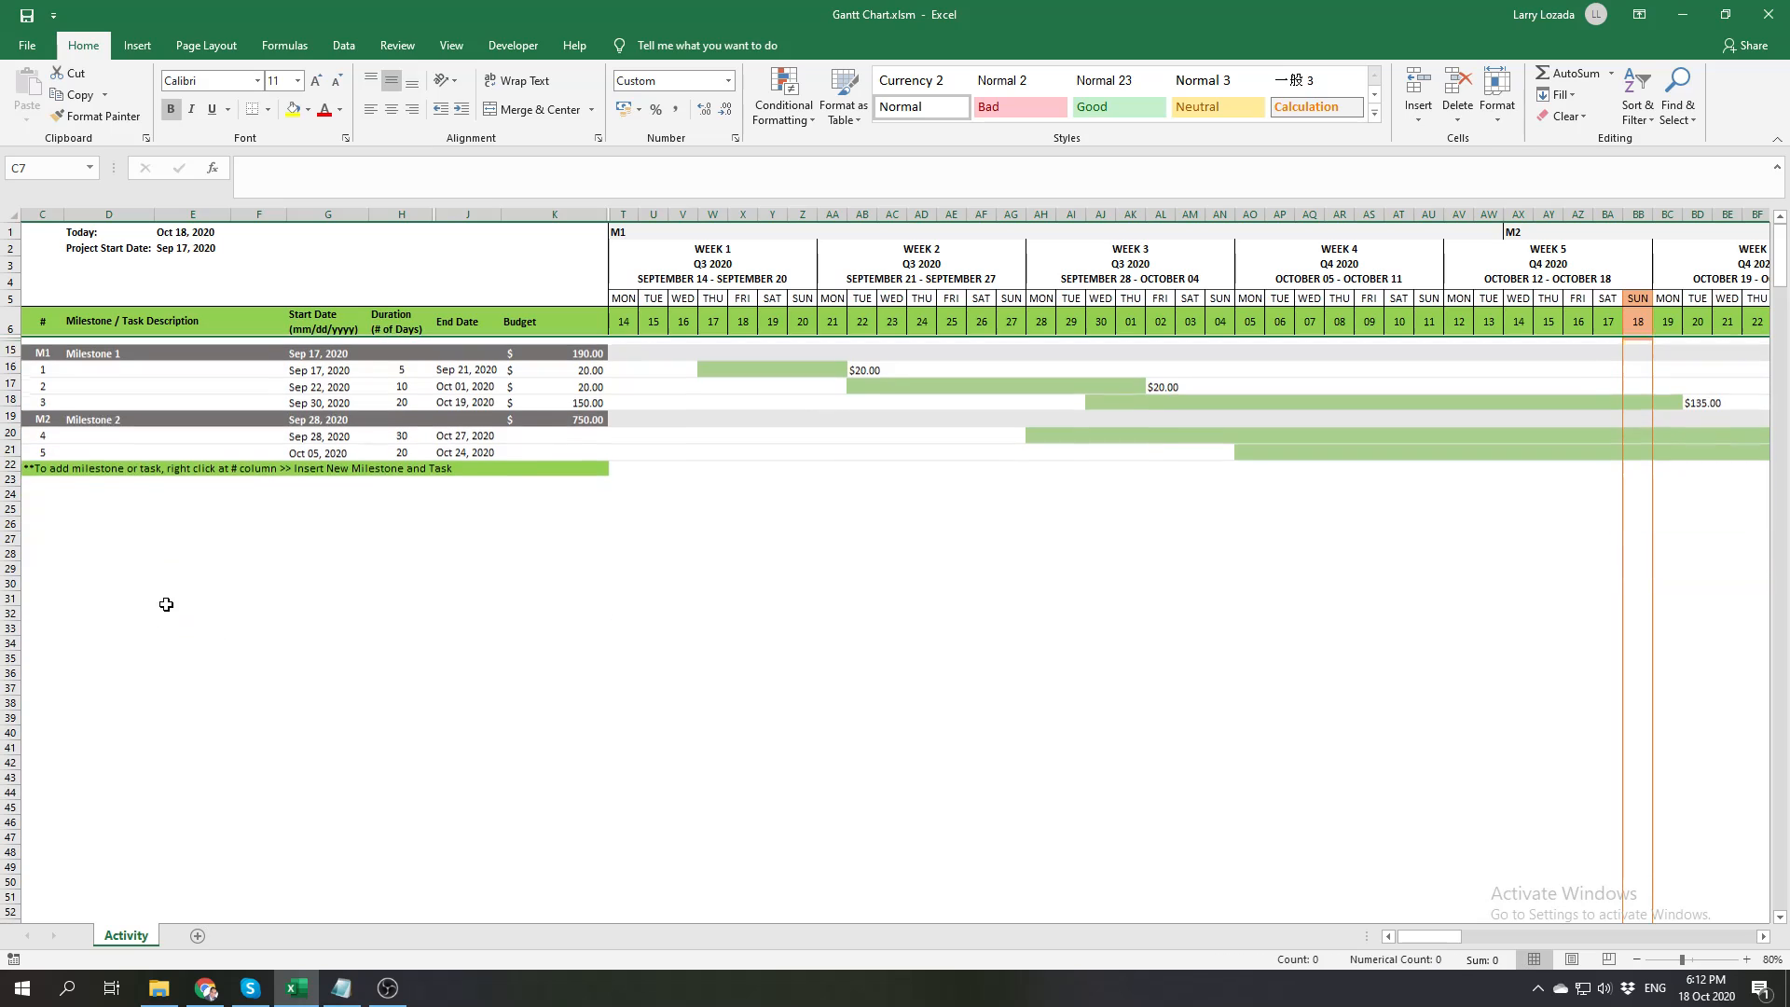
{"action": "left_click", "coordinate": [235, 597]}
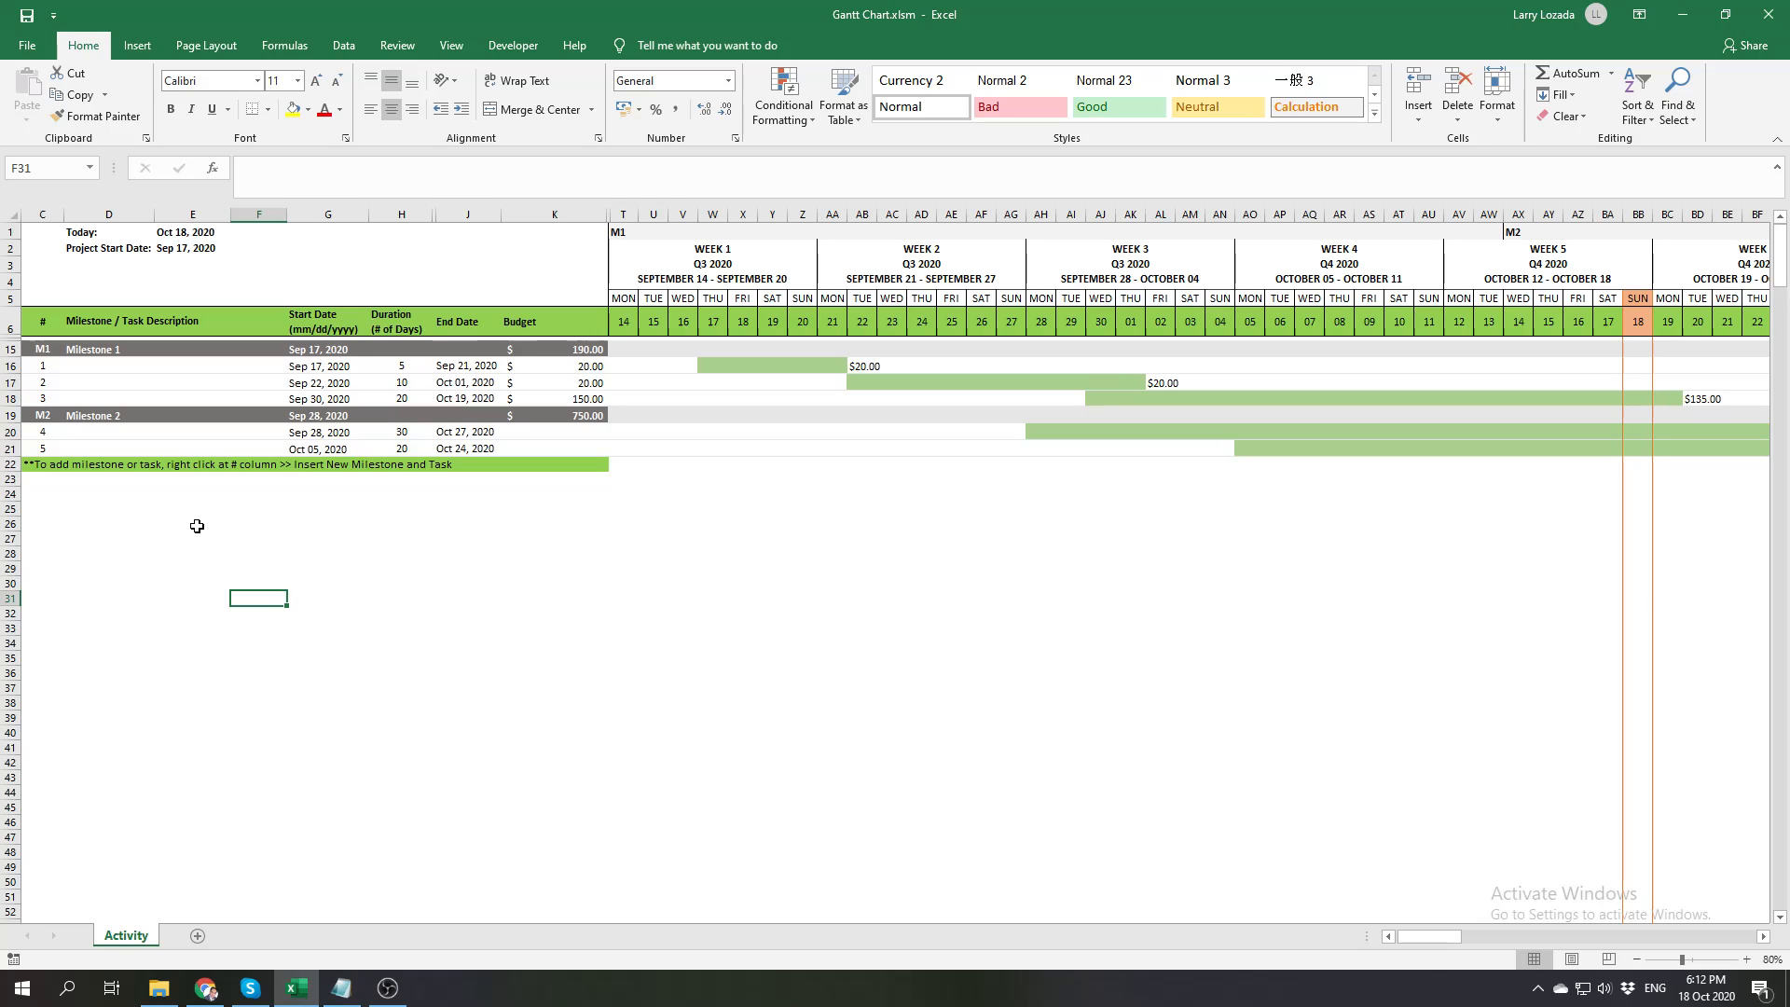
Examine the Insert New Milestone and Task options available on the instruction row beneath task 5
{"action": "right_click", "coordinate": [44, 464]}
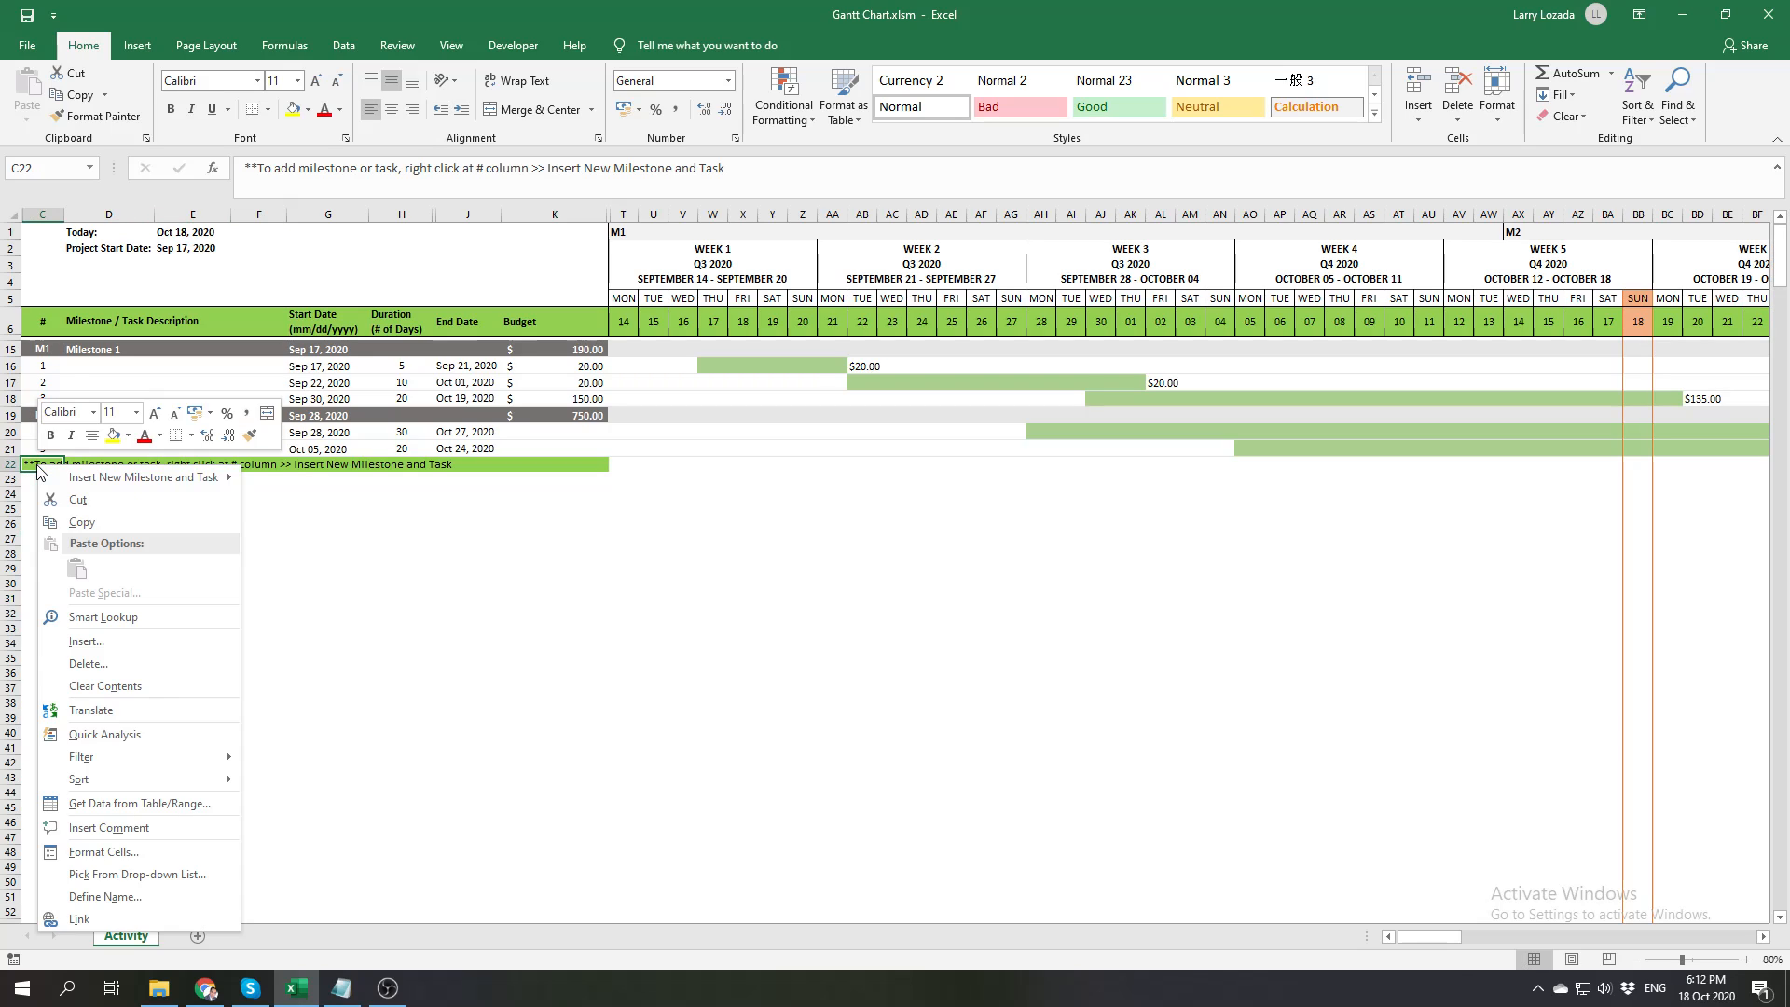
{"action": "left_click", "coordinate": [401, 522]}
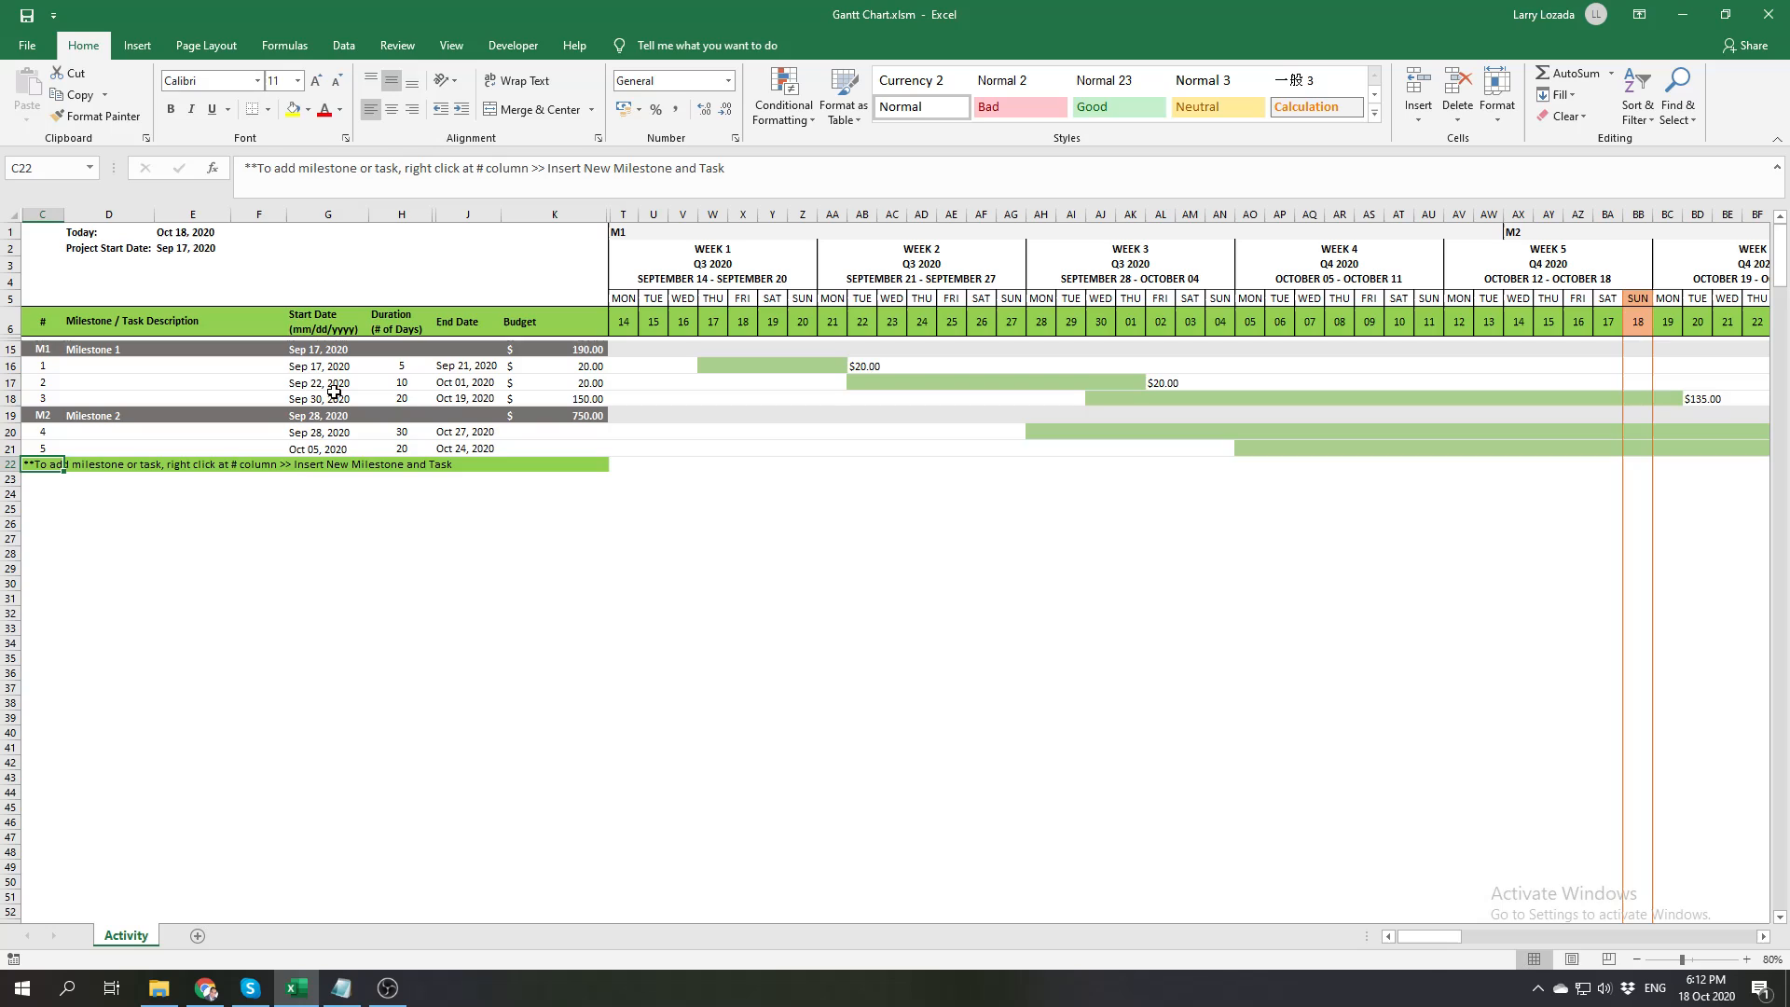
{"action": "right_click", "coordinate": [53, 467]}
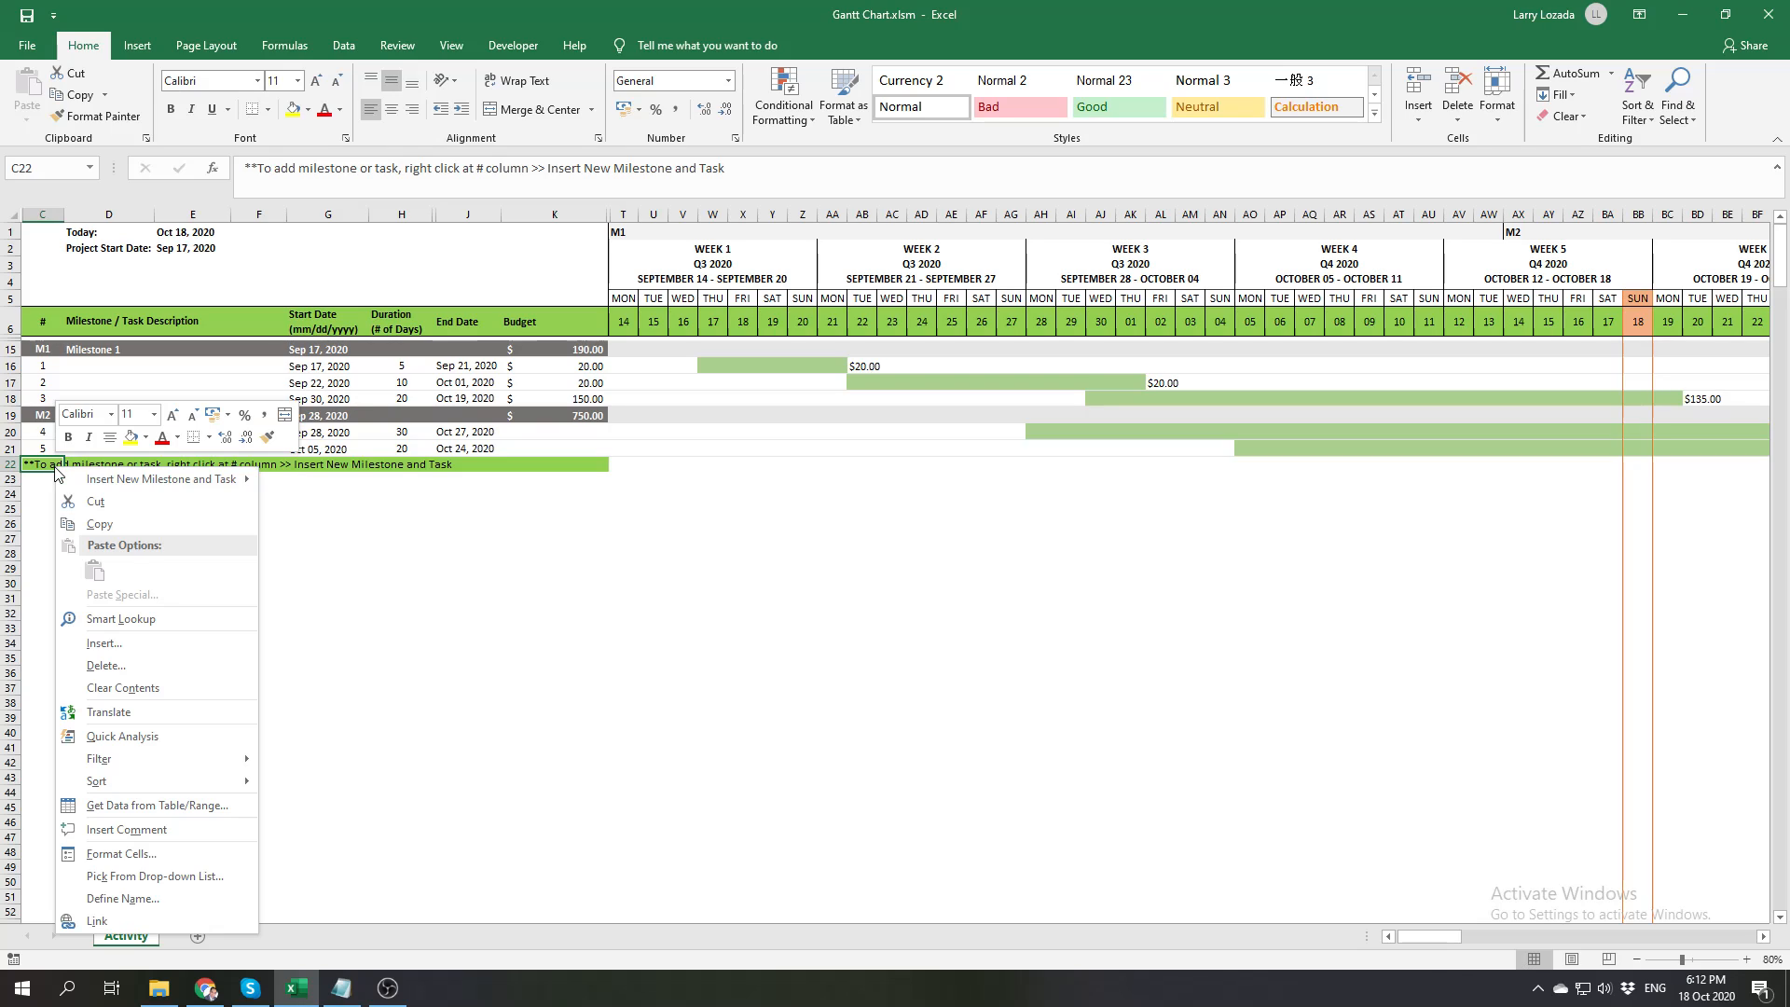
{"action": "mouse_move", "coordinate": [84, 480]}
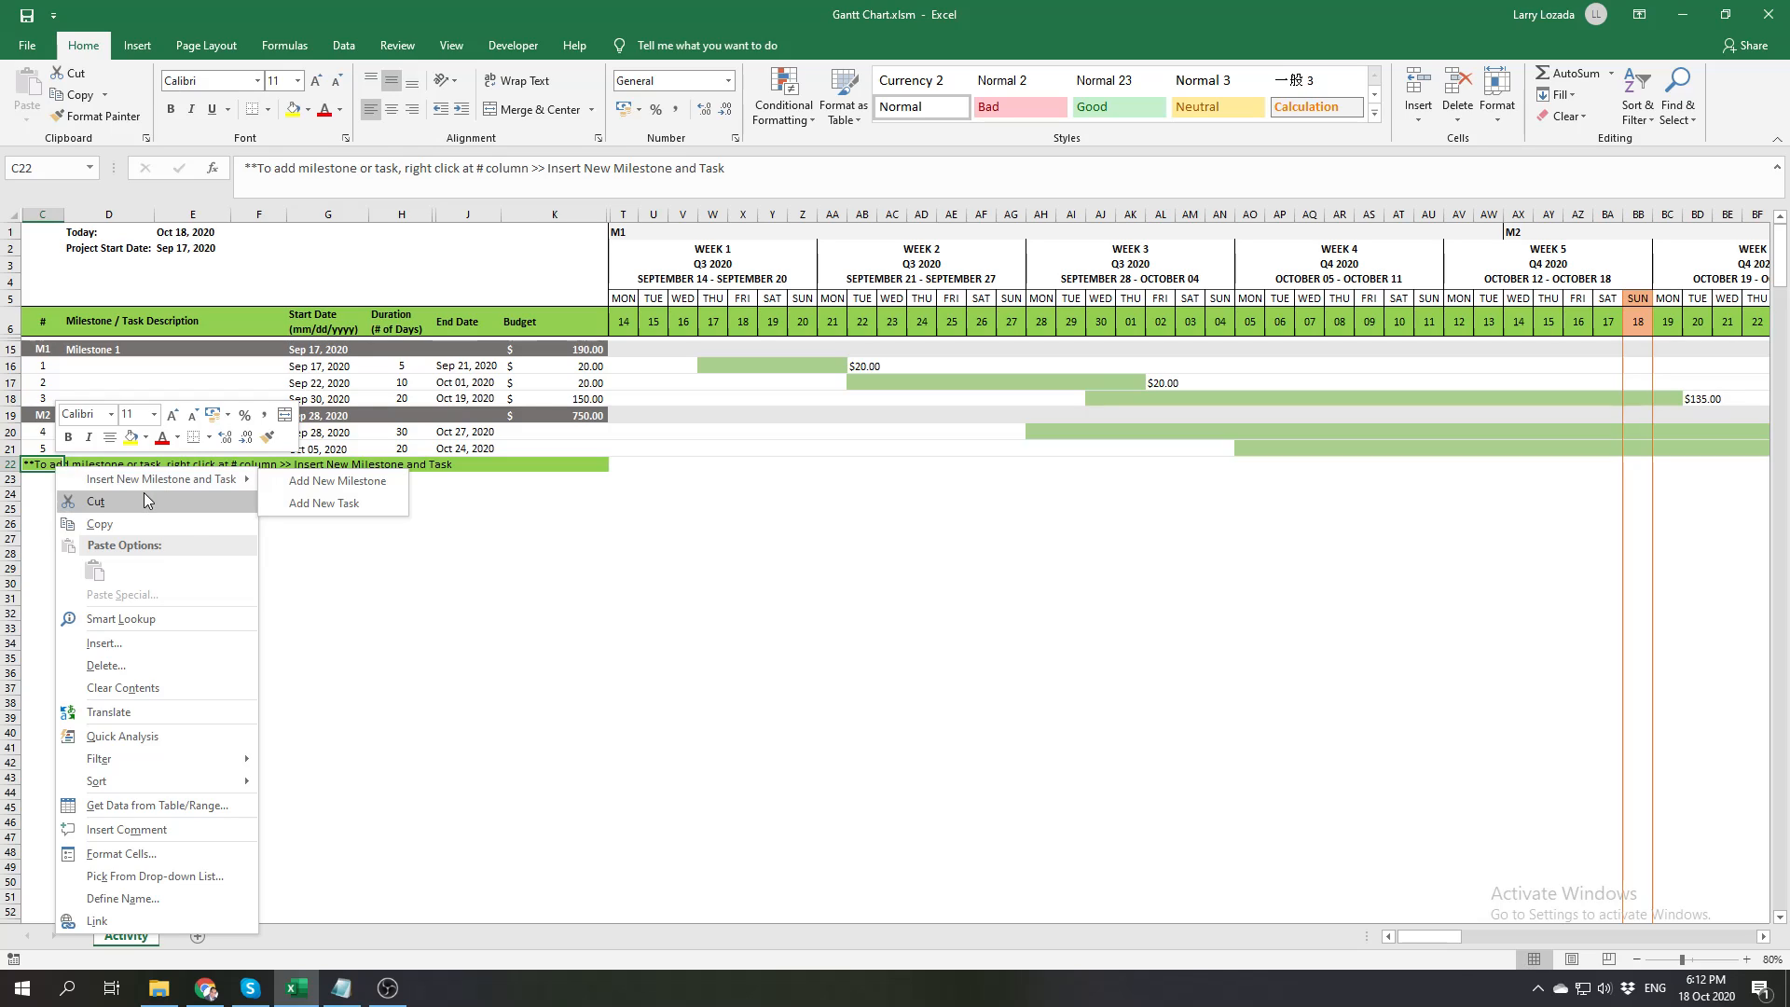
{"action": "right_click", "coordinate": [39, 469]}
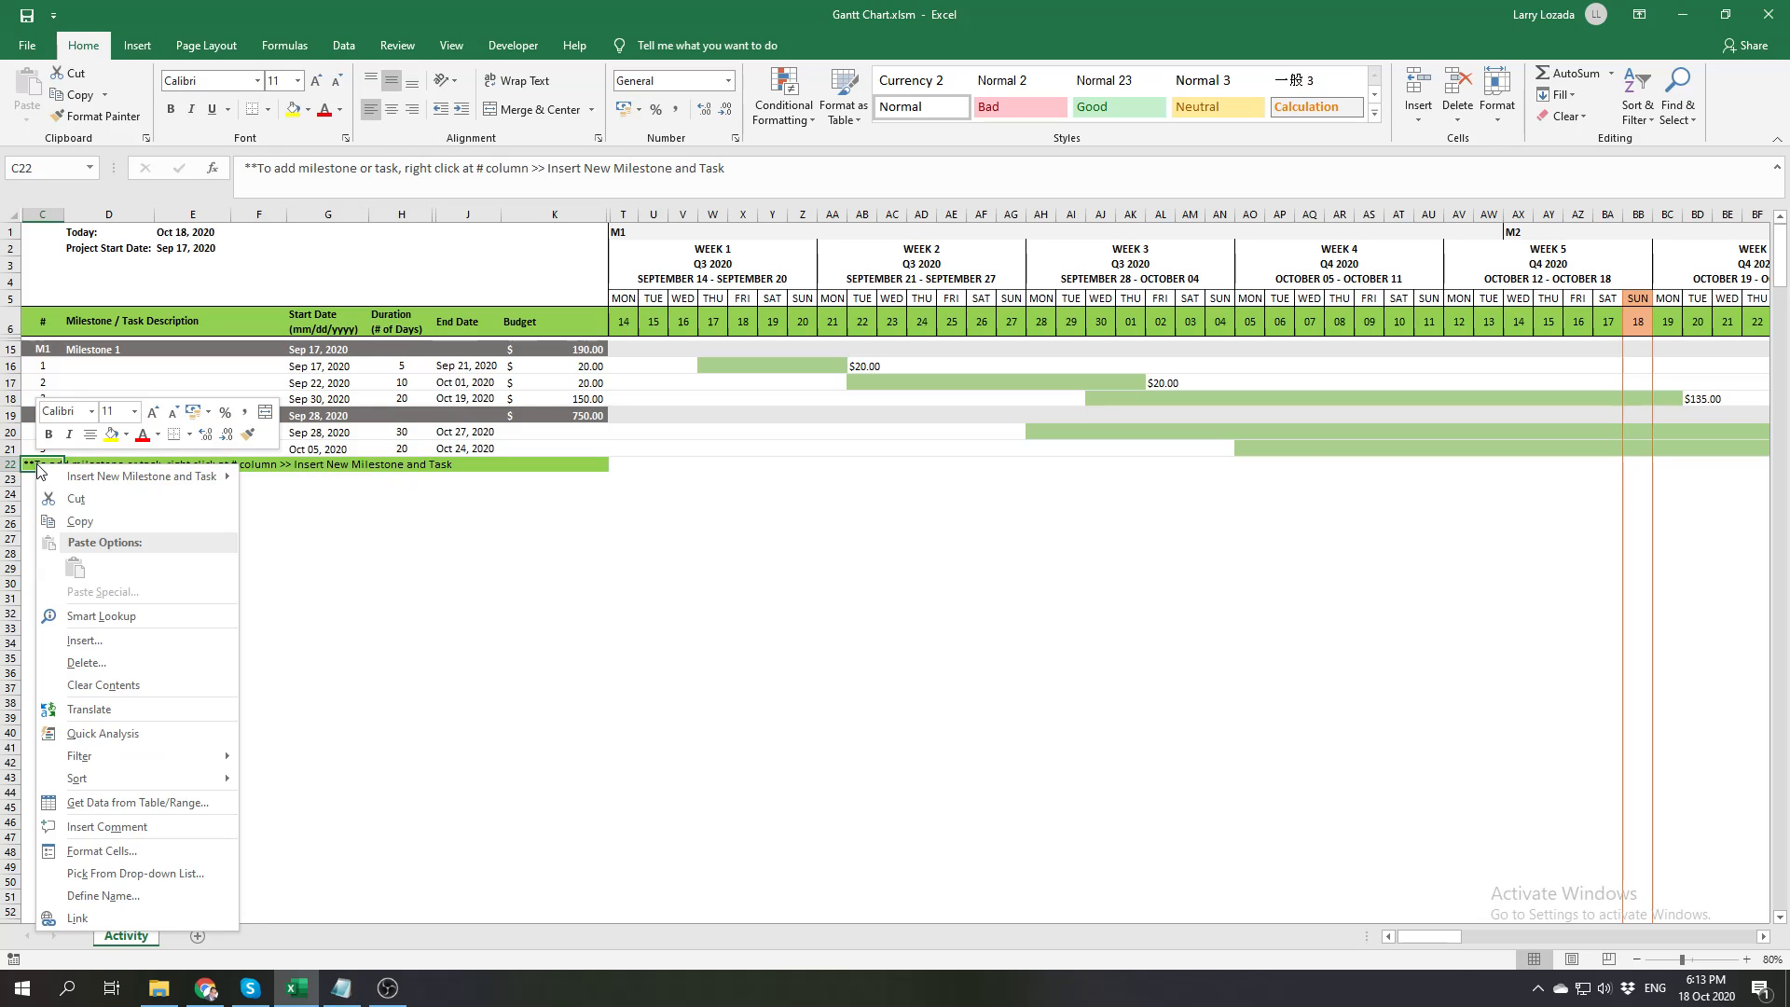
{"action": "mouse_move", "coordinate": [177, 483]}
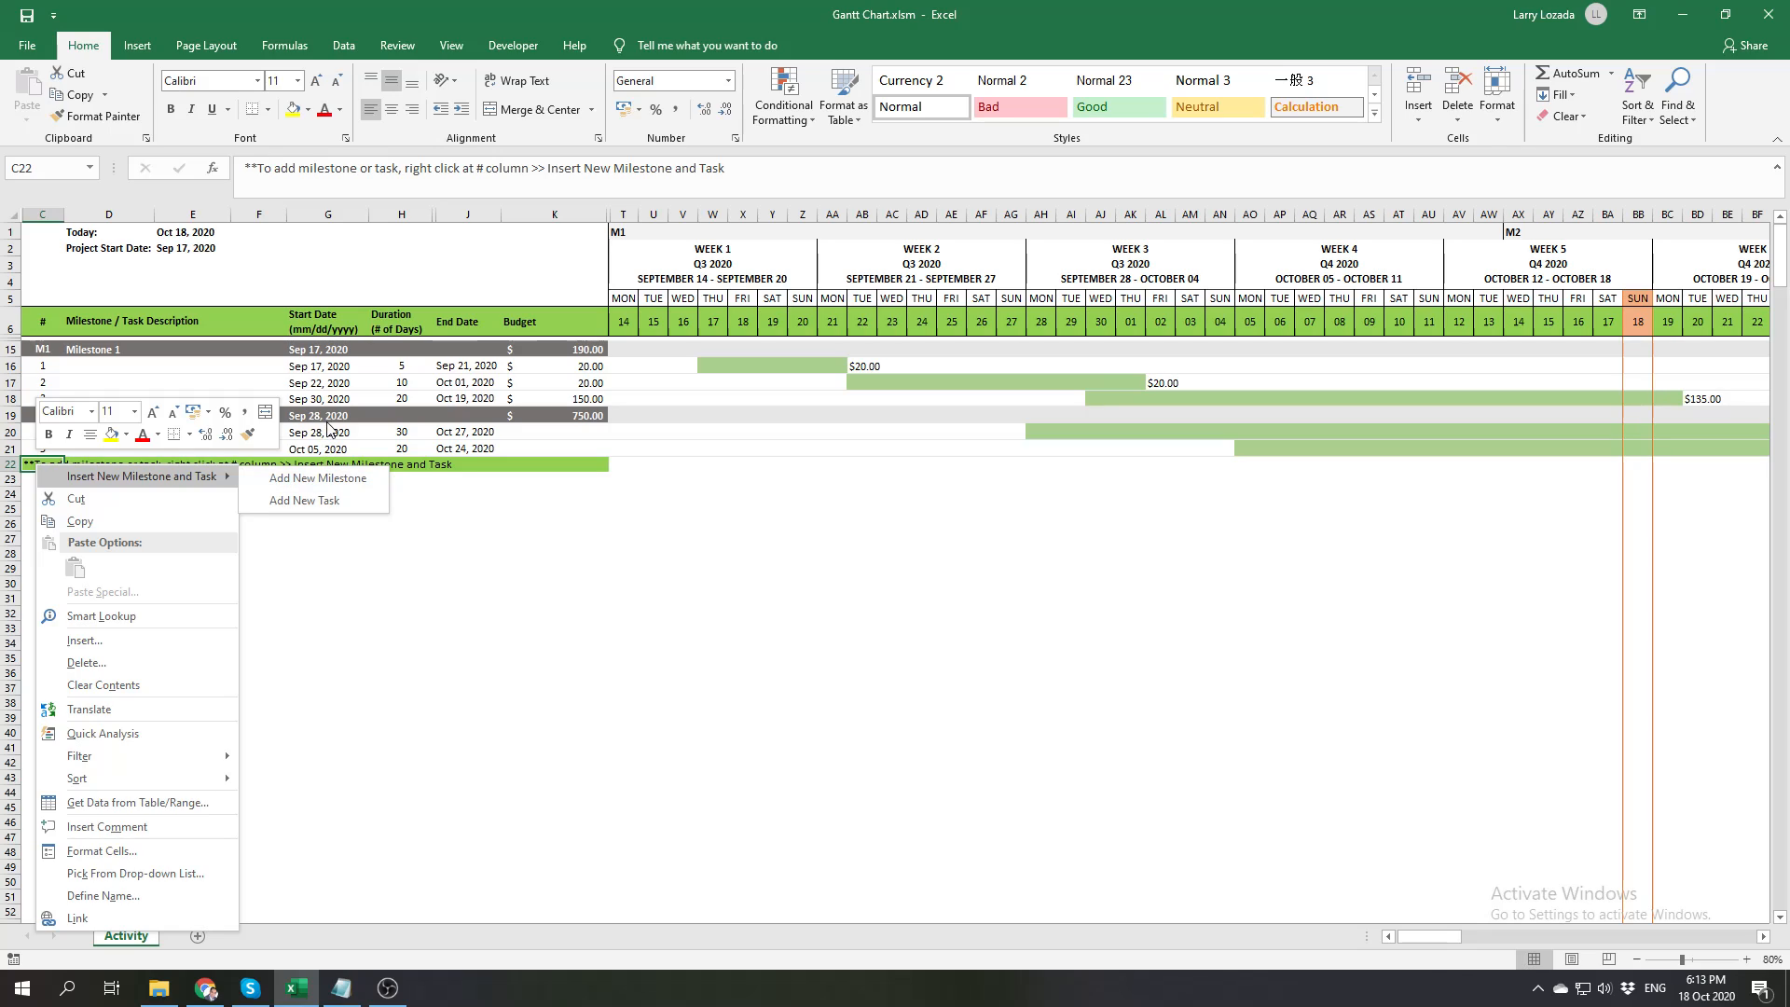
{"action": "left_click", "coordinate": [397, 571]}
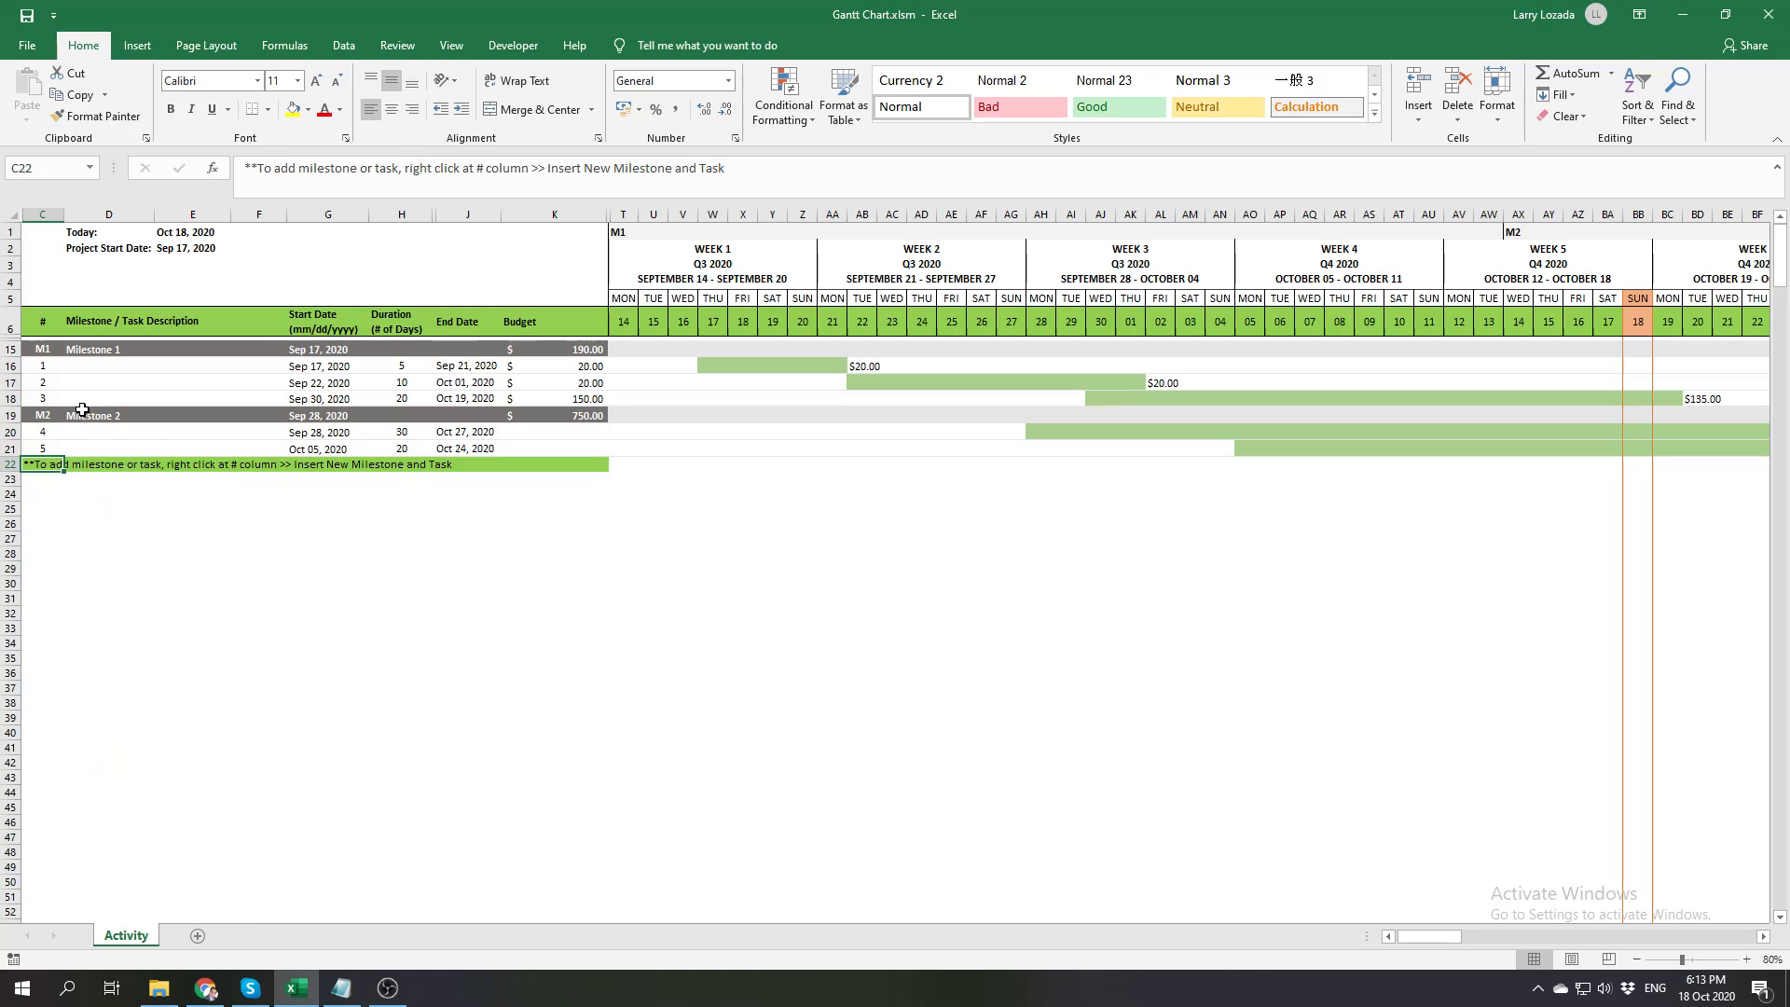
Add a new task under Milestone 2, number it 6 and enter the description "Task 6"
{"action": "right_click", "coordinate": [52, 463]}
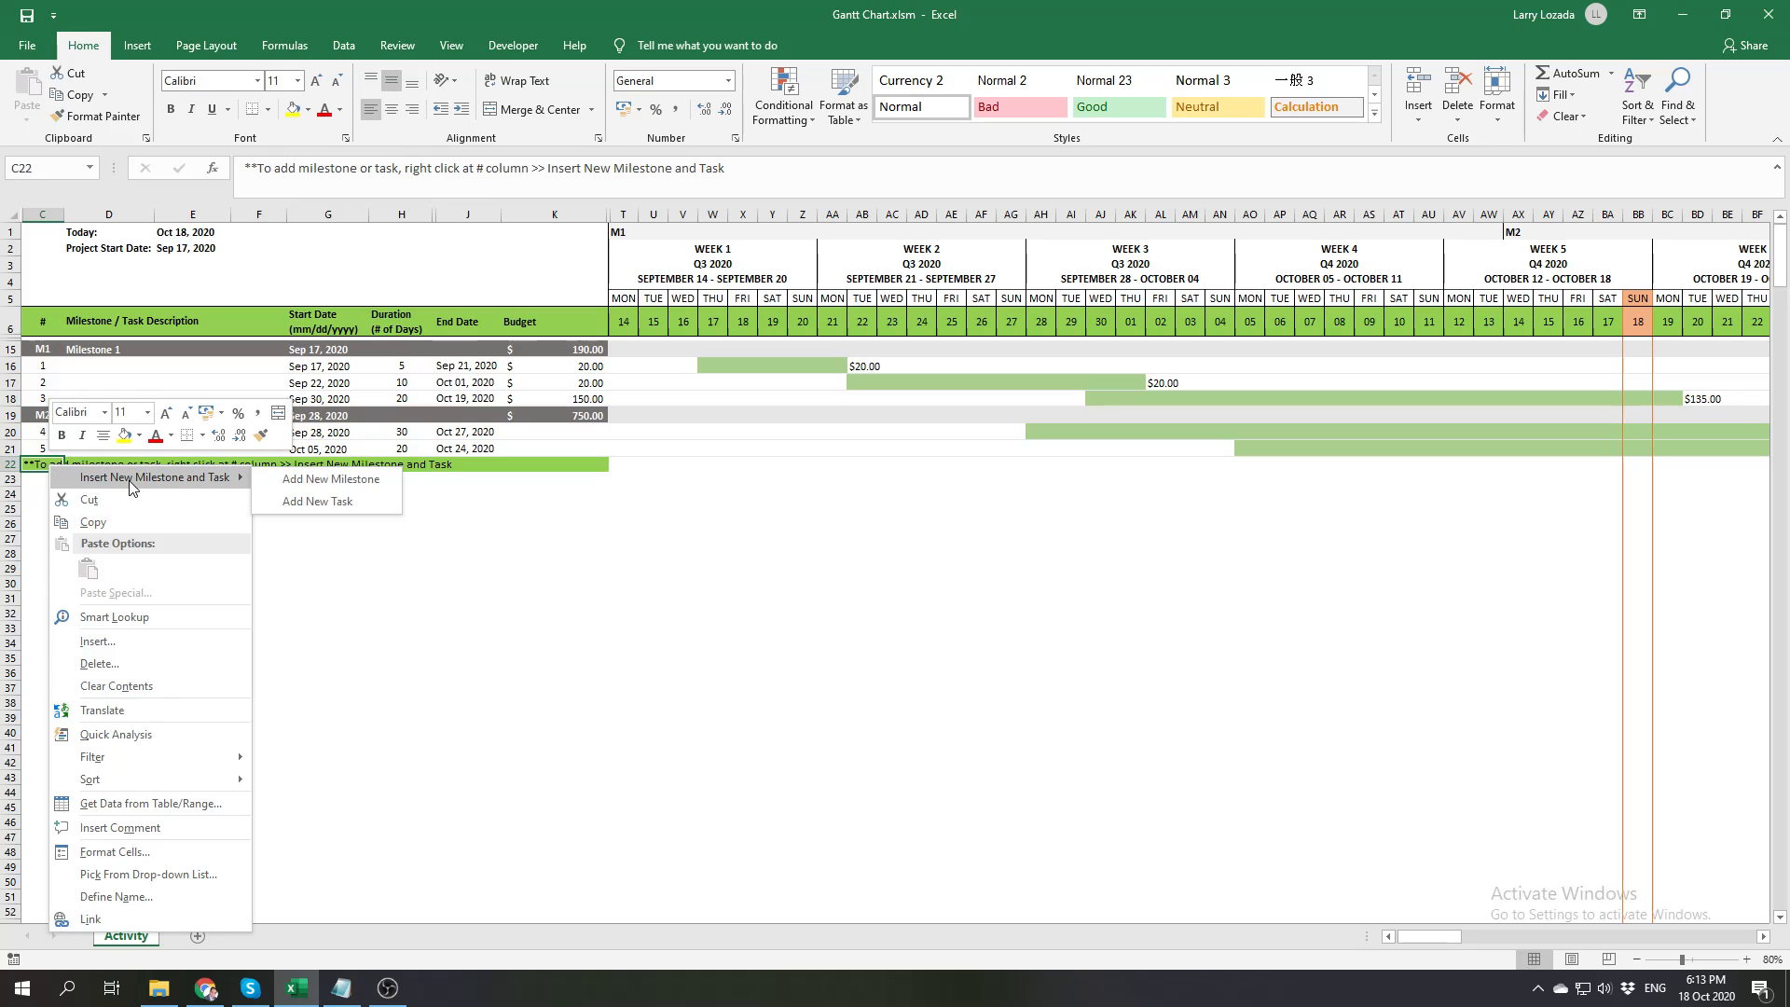
{"action": "left_click", "coordinate": [322, 502]}
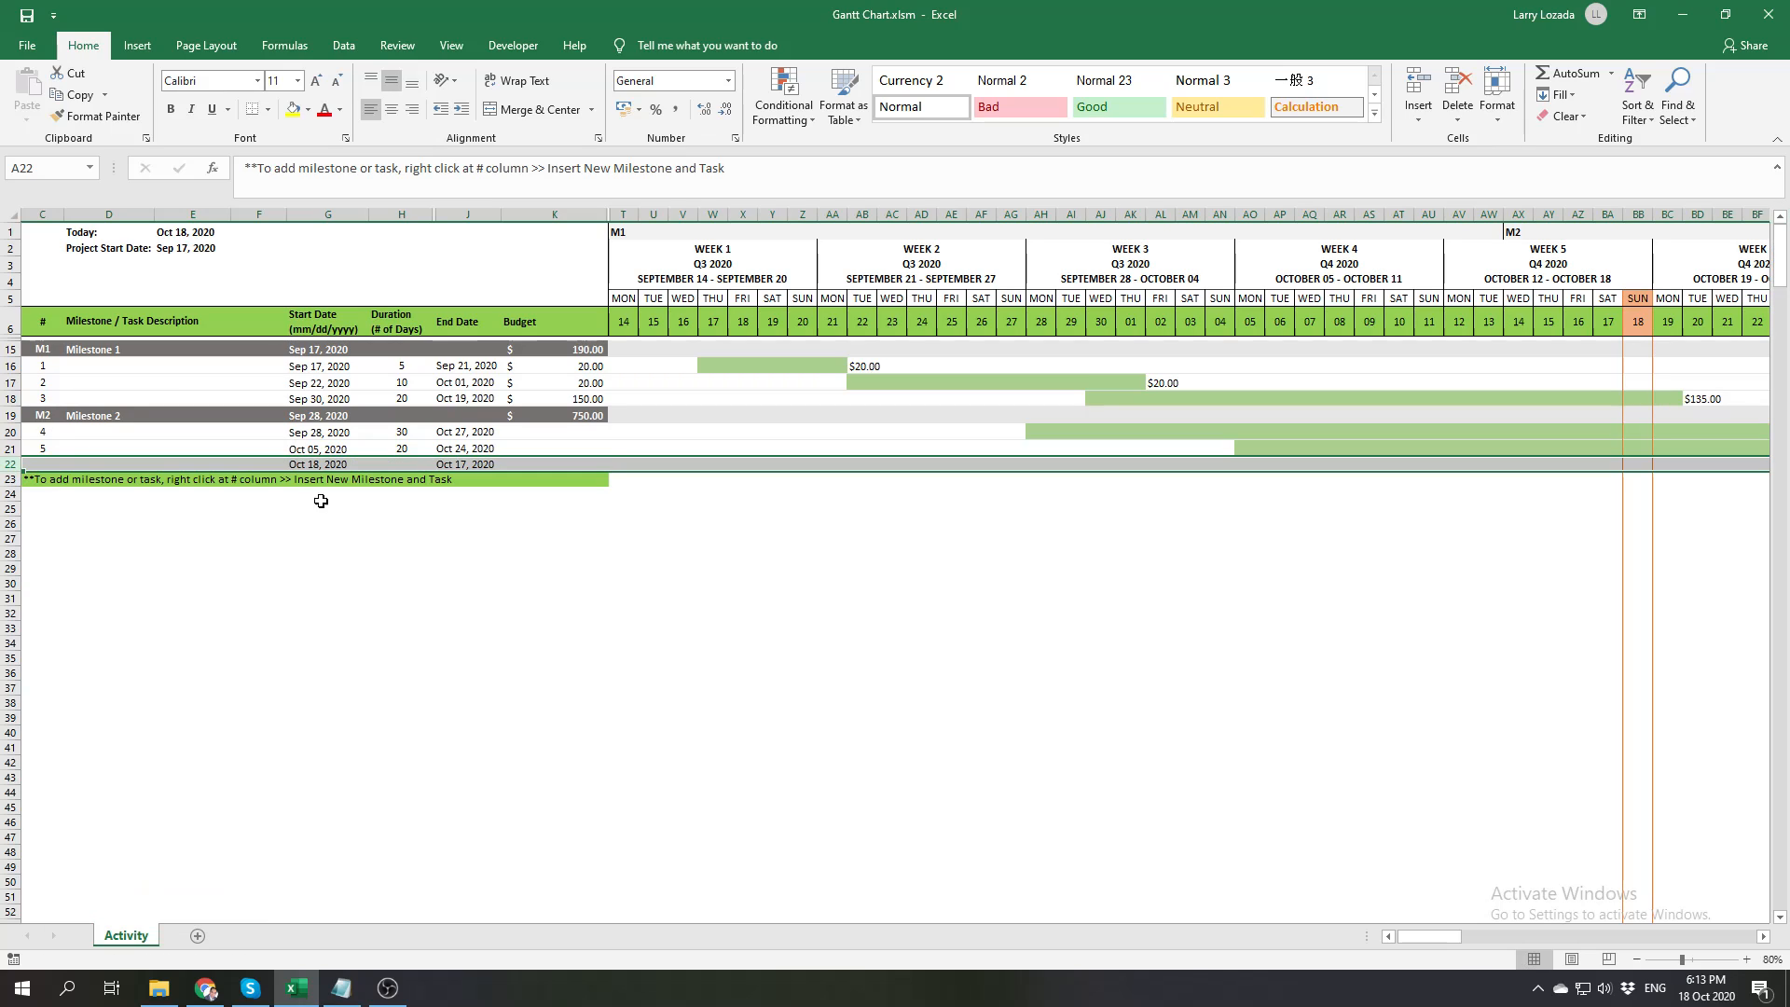
{"action": "left_click", "coordinate": [37, 462]}
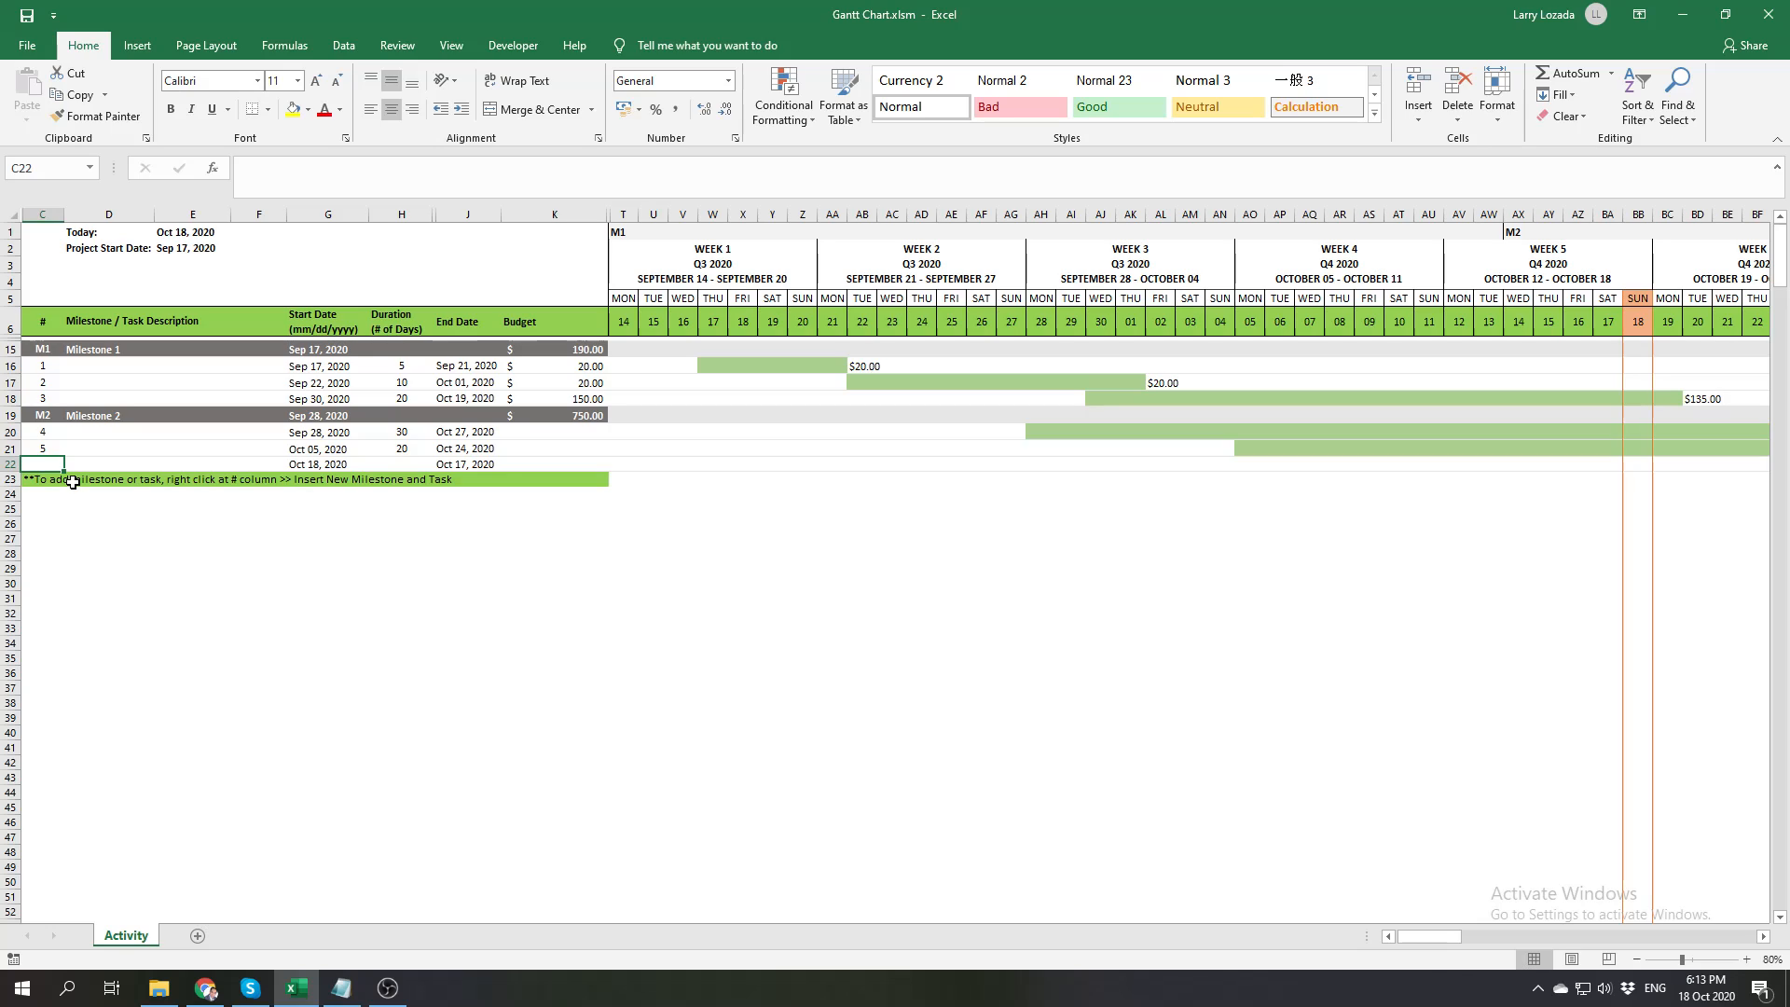
{"action": "type", "text": "6"}
{"action": "key", "text": "Tab"}
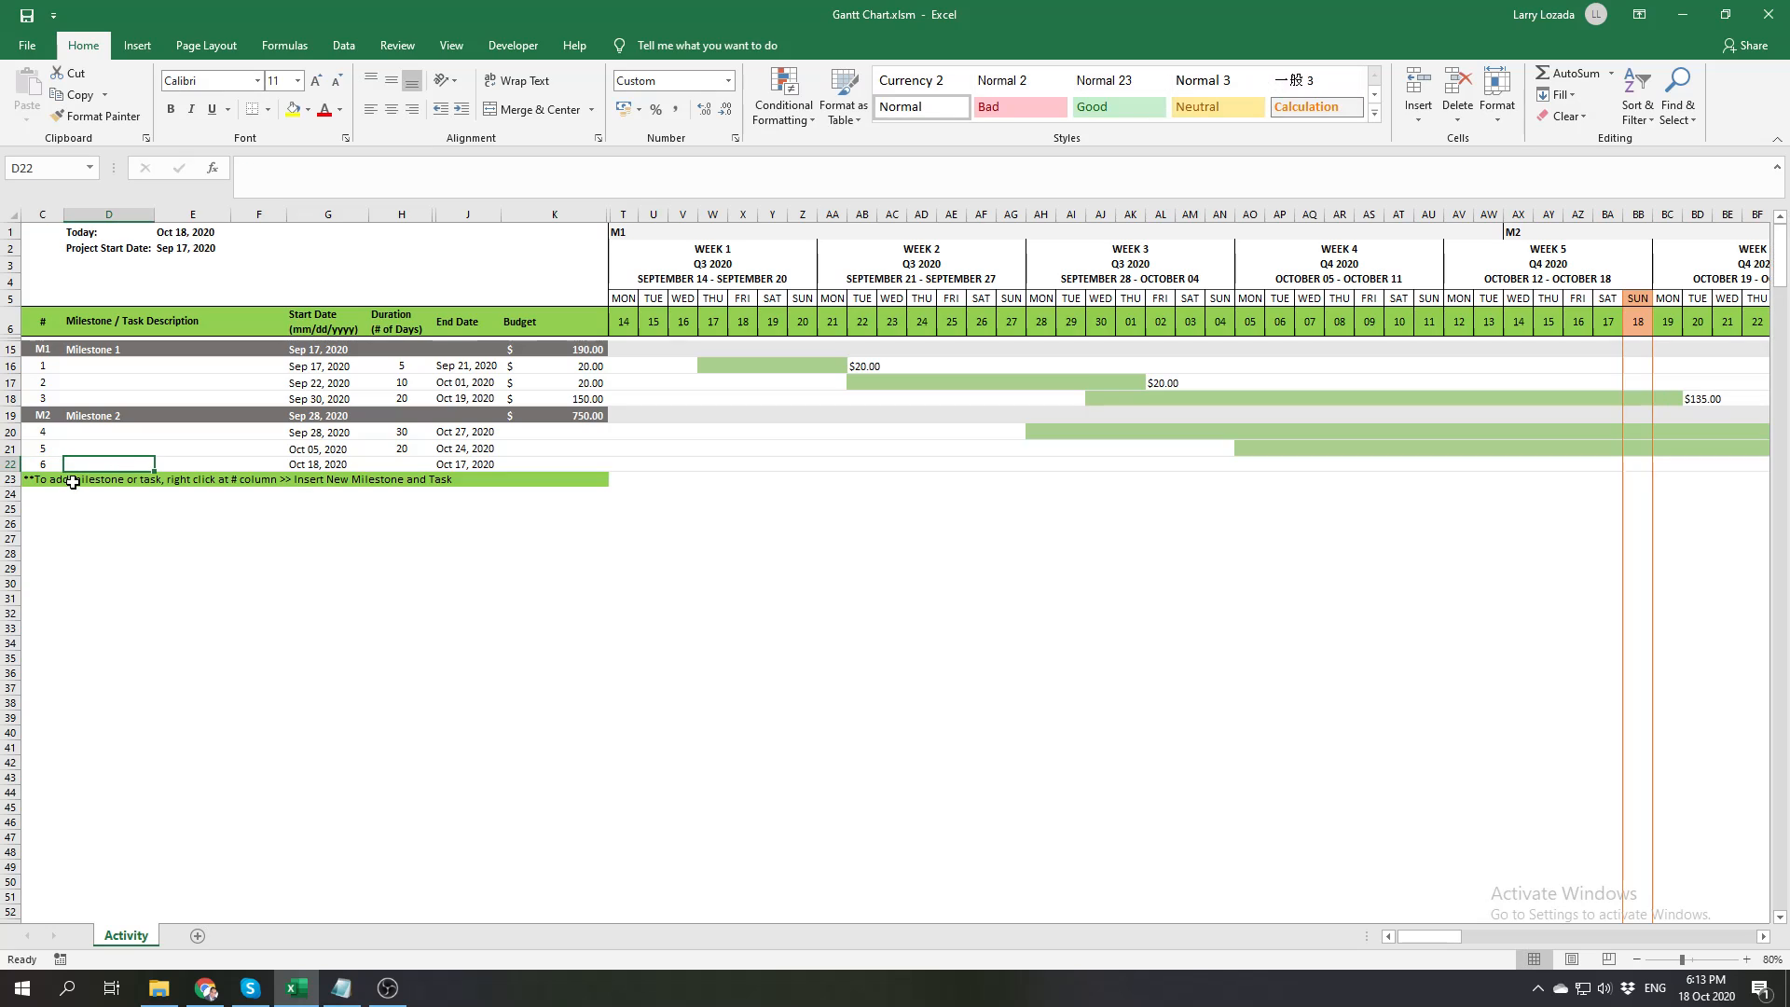
{"action": "type", "text": "Task 6"}
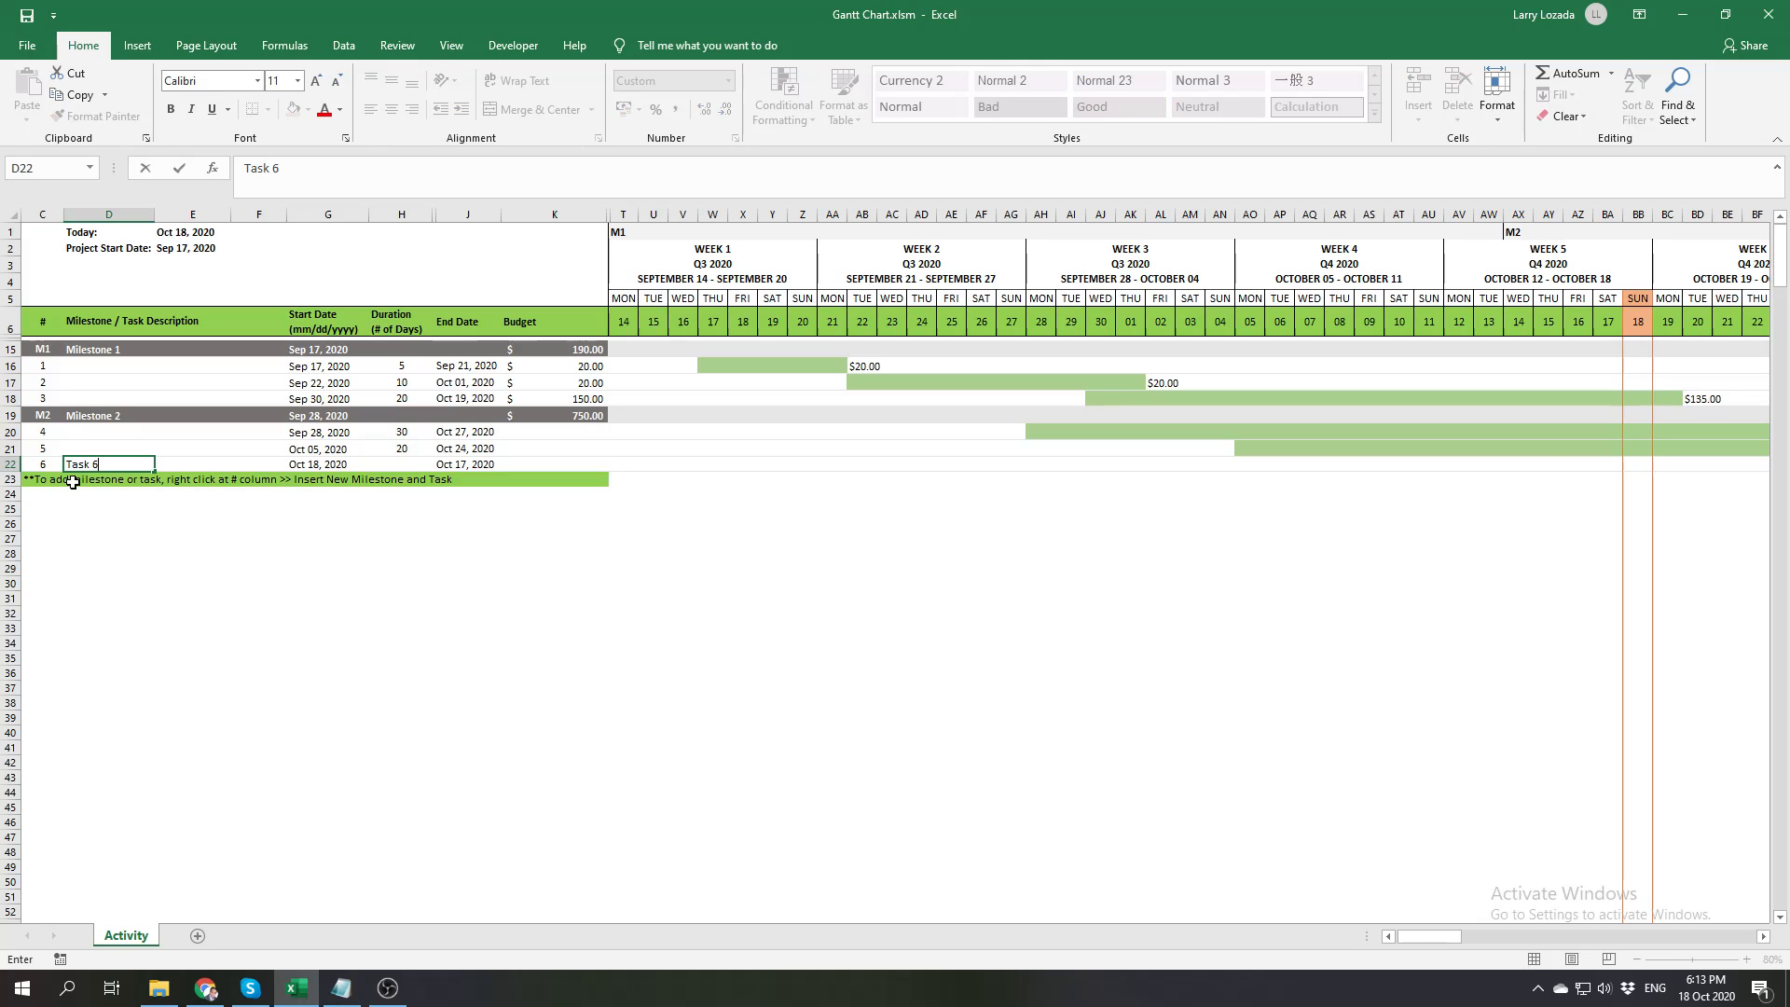
{"action": "key", "text": "Tab"}
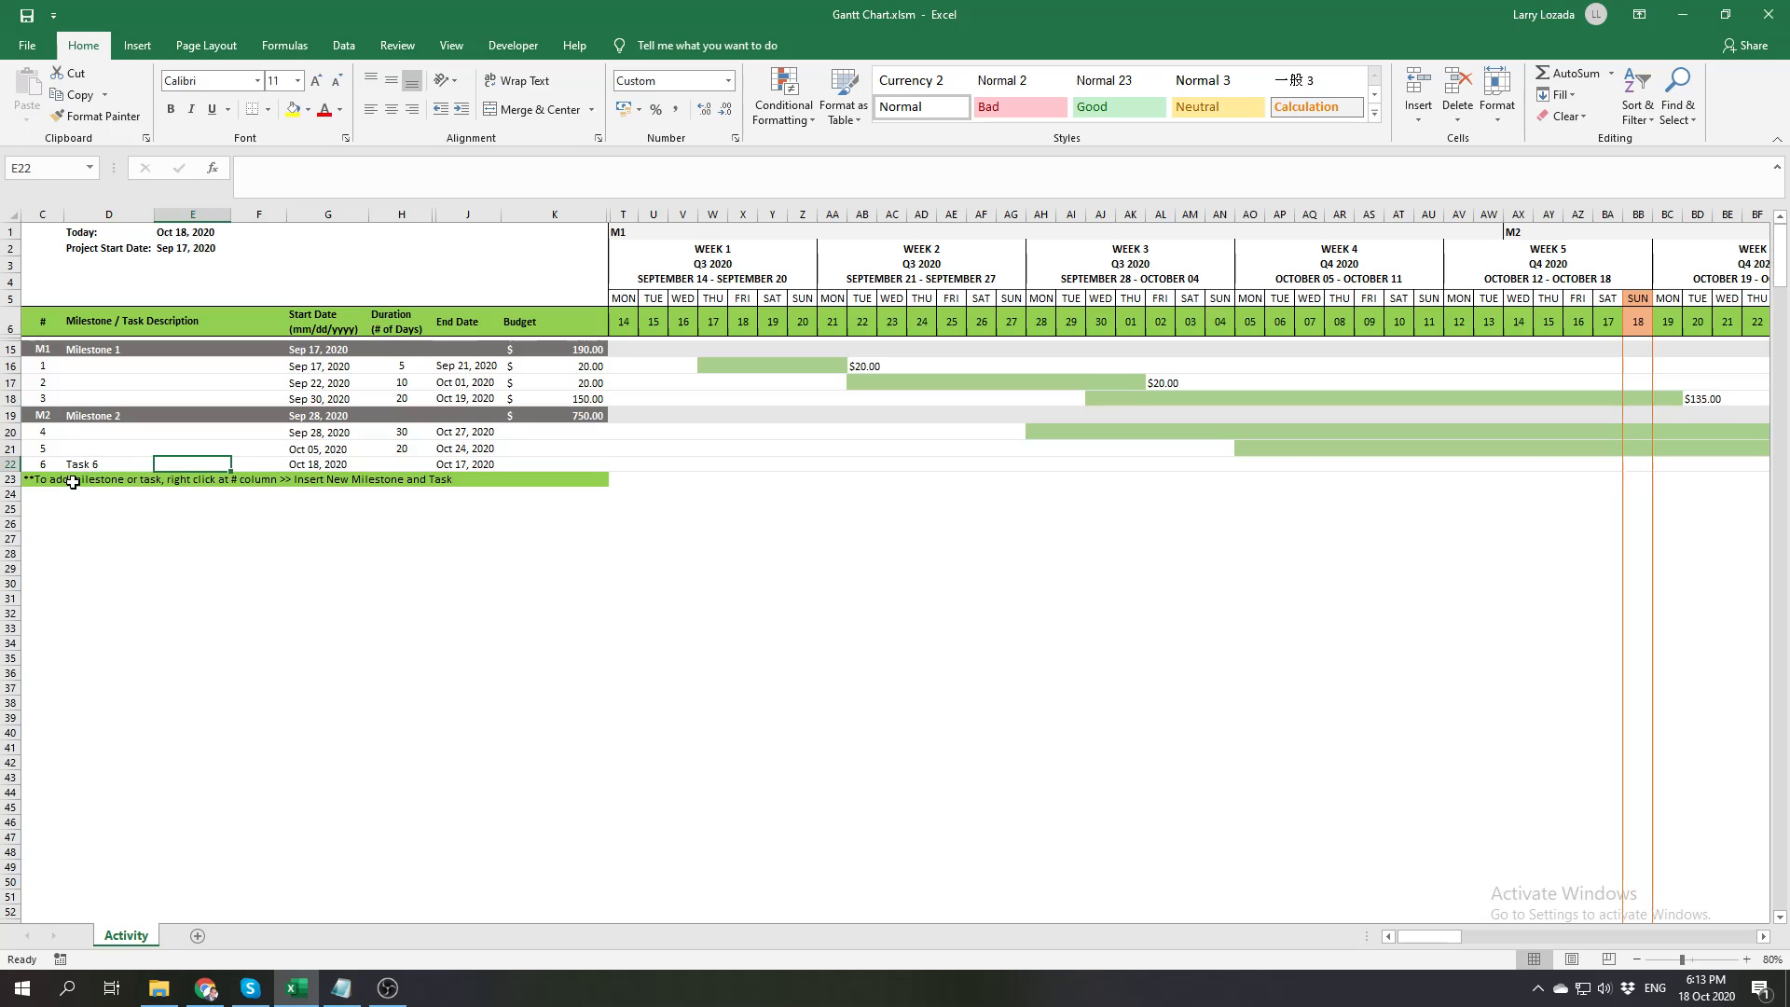
Set the start date of Task 6 to October 12, 2020 using the calendar picker
{"action": "left_click", "coordinate": [315, 464]}
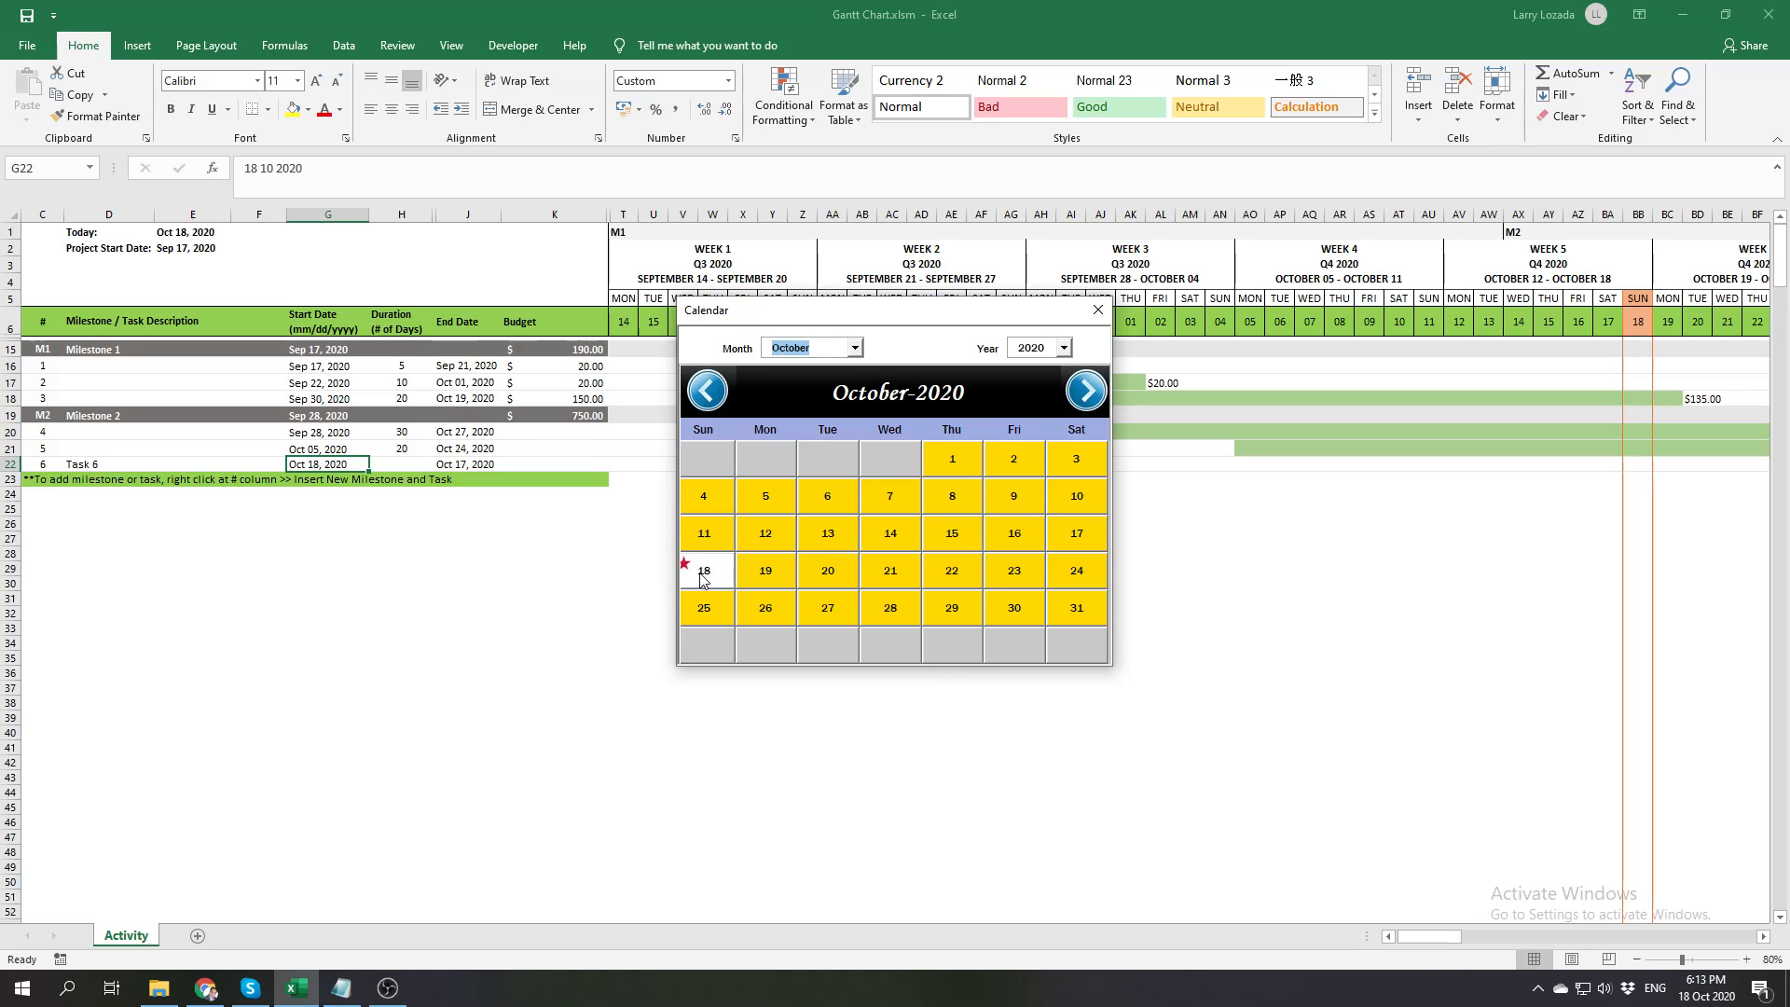
{"action": "left_click", "coordinate": [767, 536]}
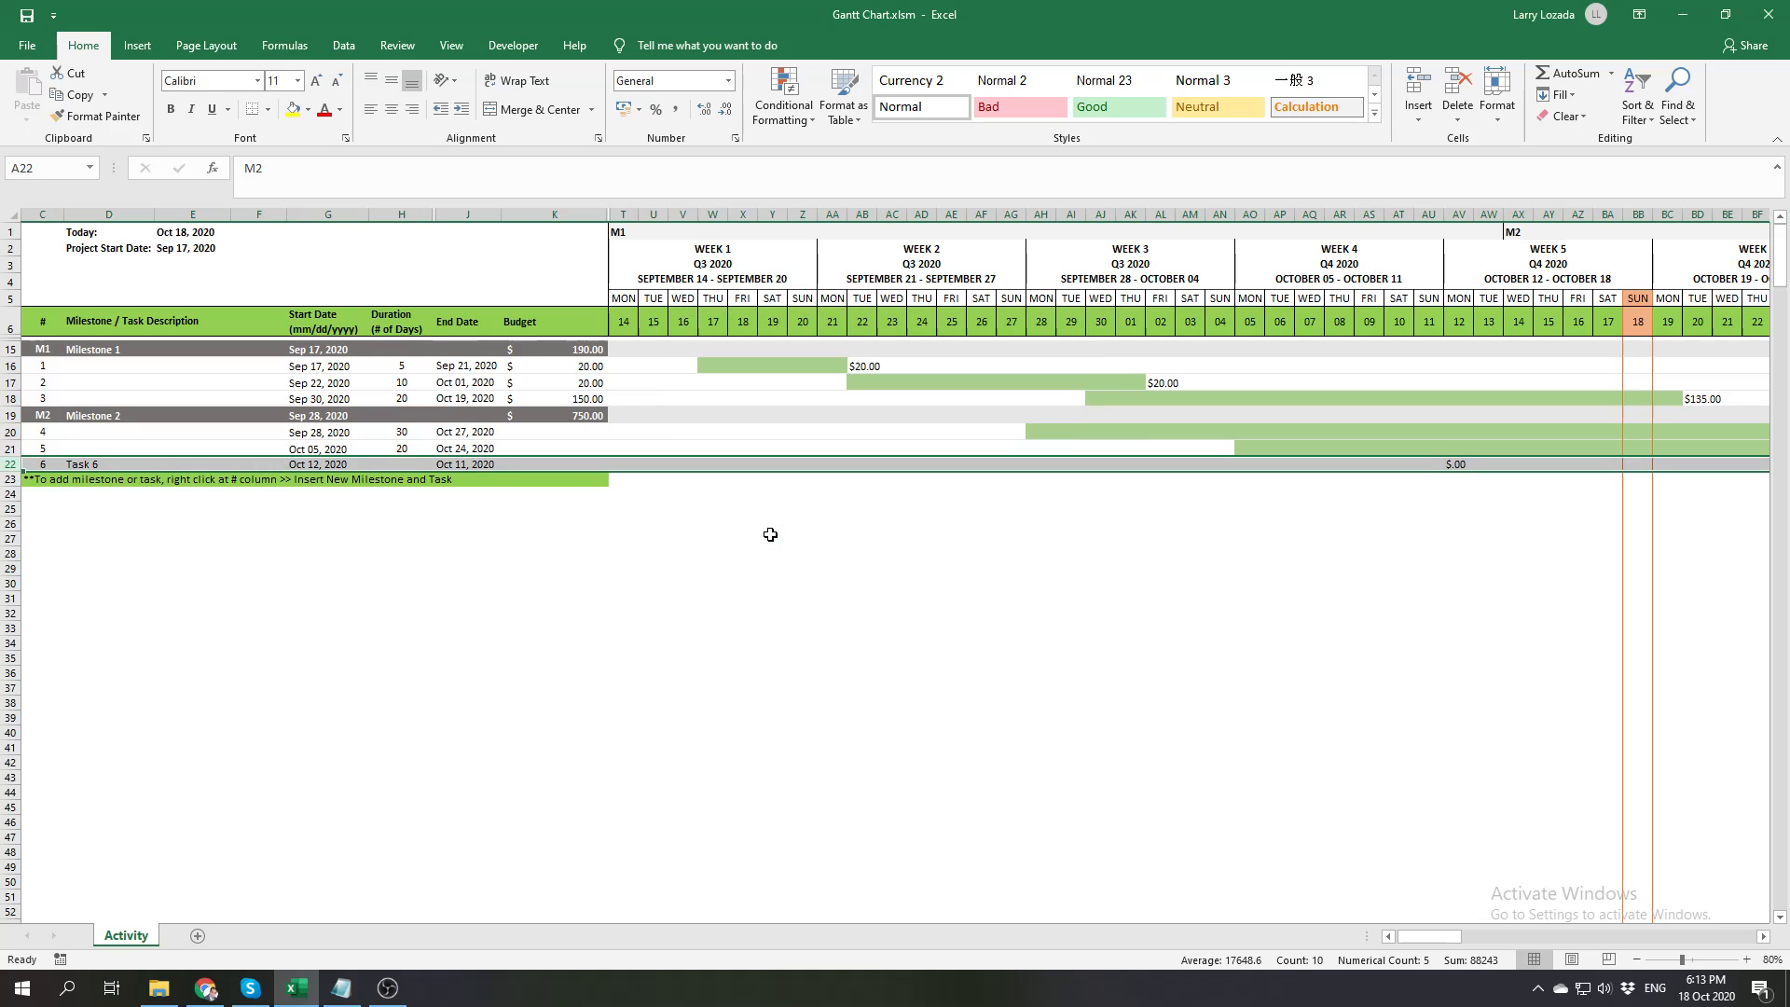
{"action": "left_click", "coordinate": [324, 463]}
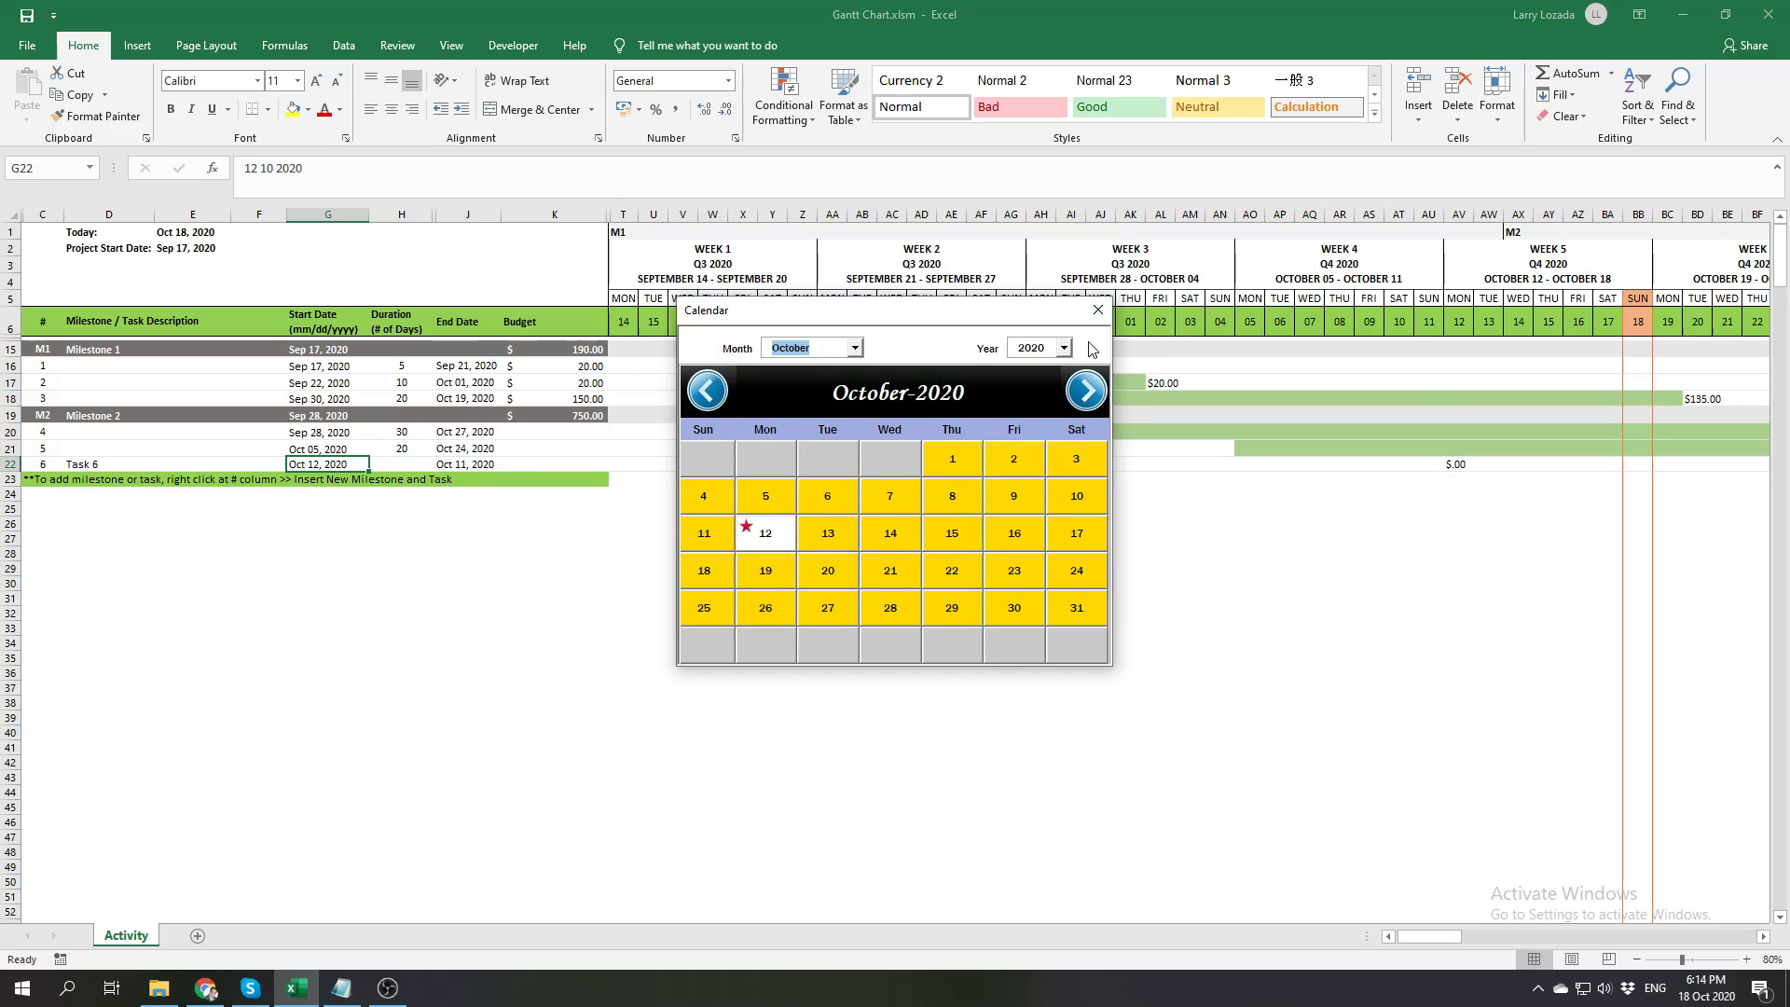
{"action": "left_click", "coordinate": [1099, 311]}
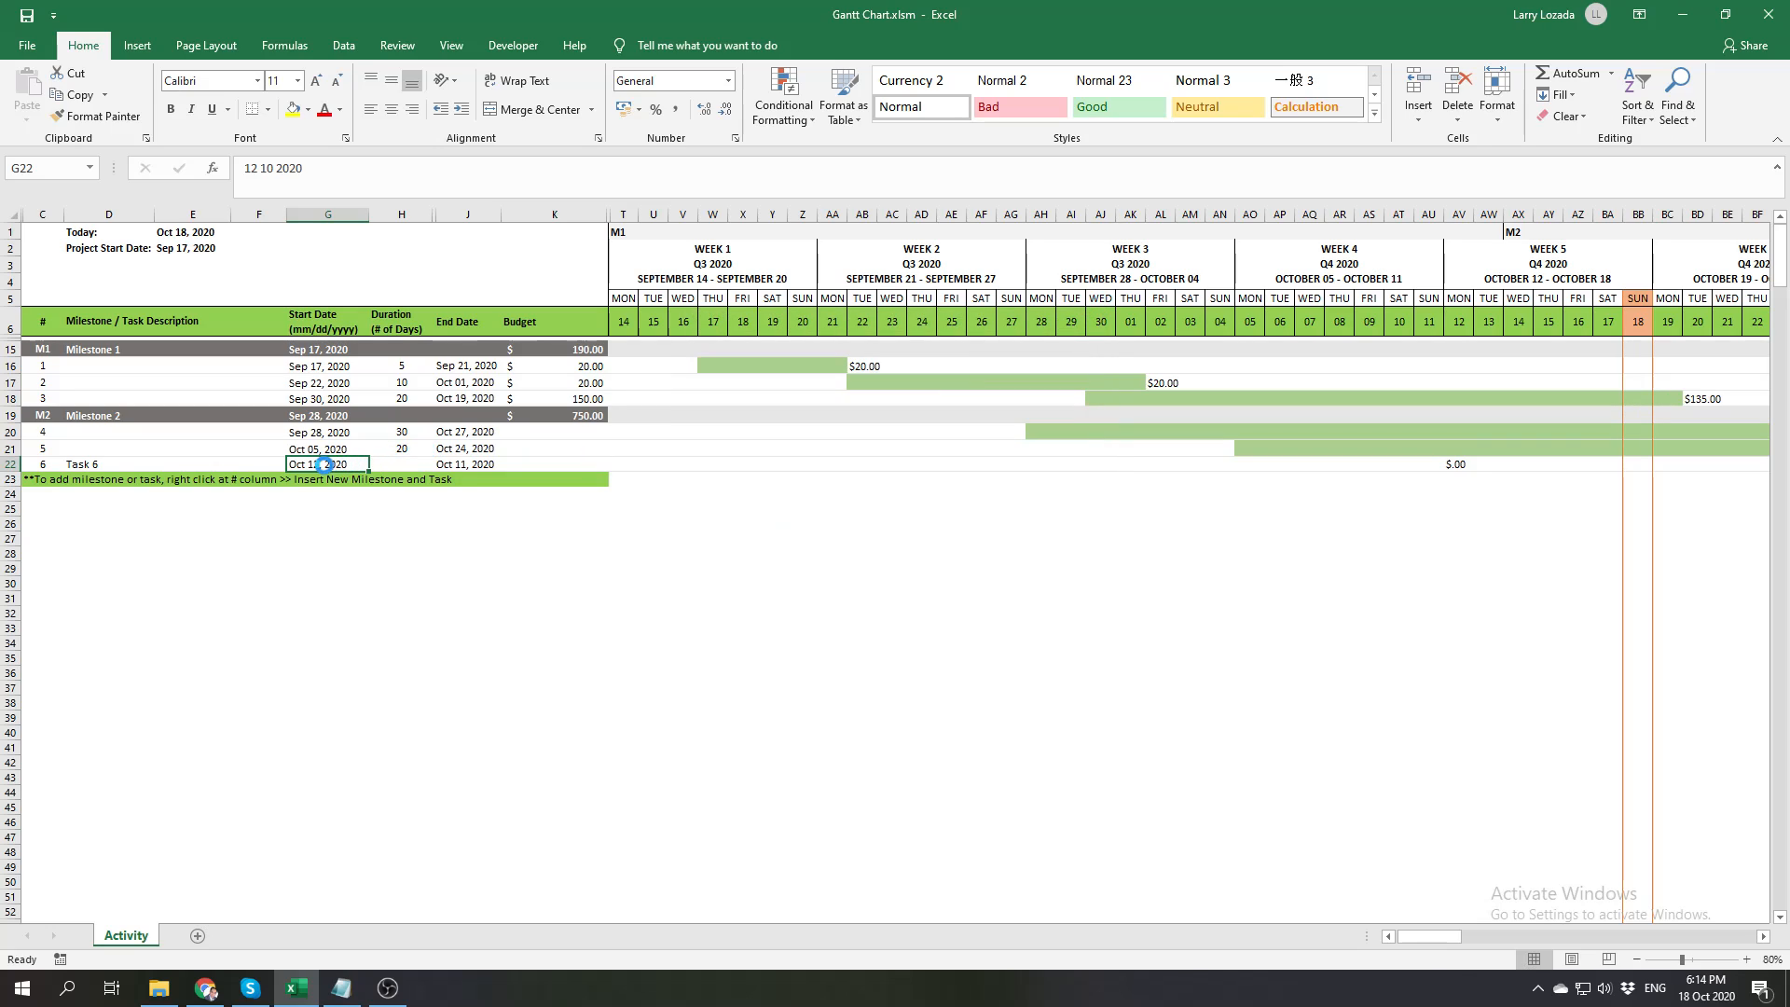
{"action": "left_click", "coordinate": [327, 464]}
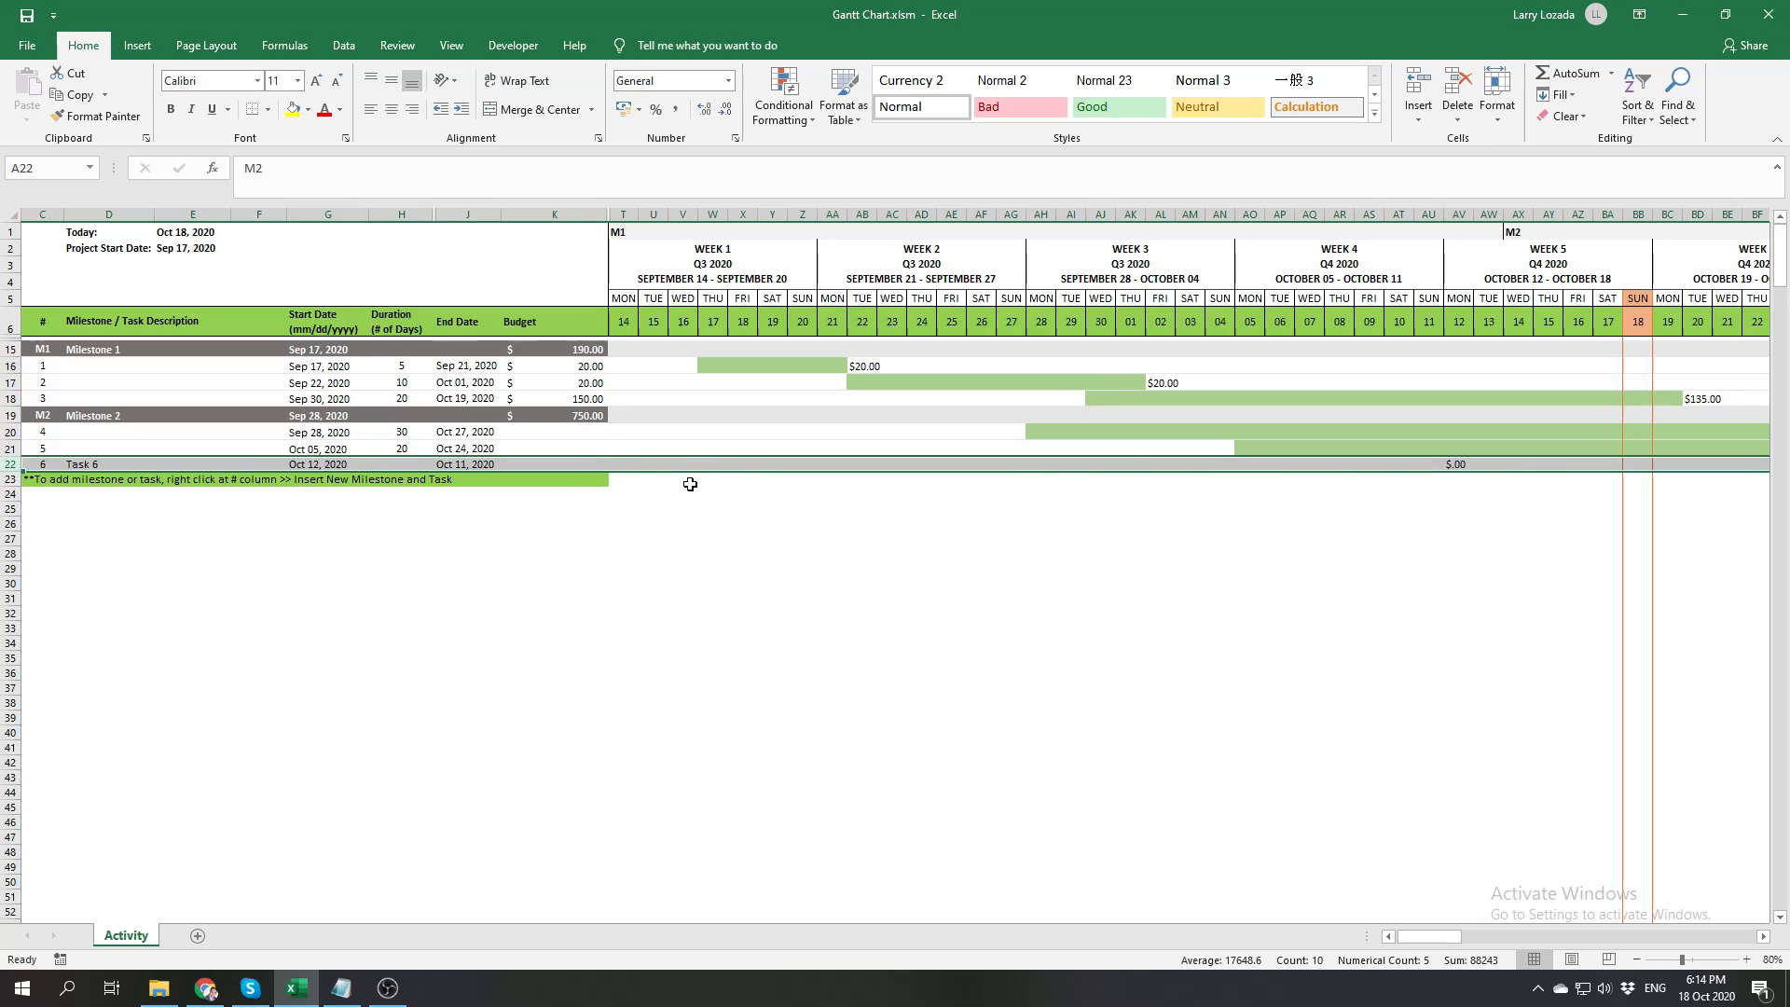
Set the duration of Task 6 to 5 days
{"action": "left_click_drag", "start_coordinate": [1445, 933], "coordinate": [1383, 938]}
{"action": "left_click", "coordinate": [400, 464]}
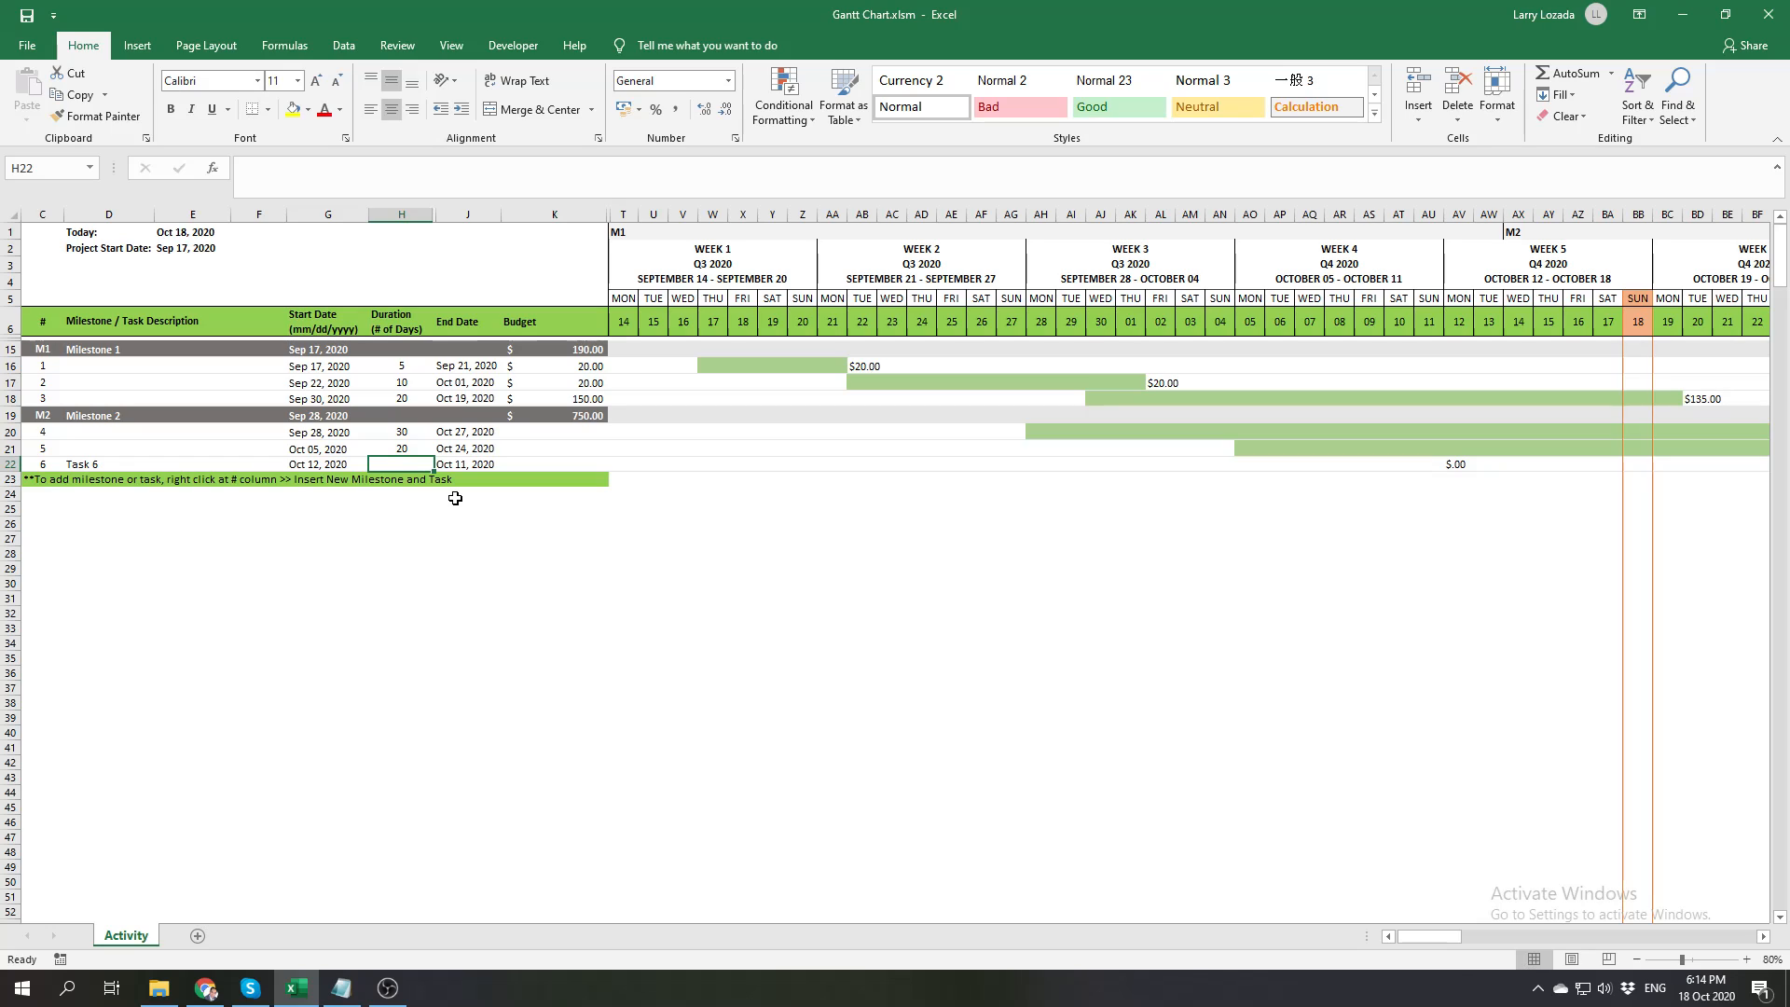
{"action": "type", "text": "5"}
{"action": "key", "text": "Return"}
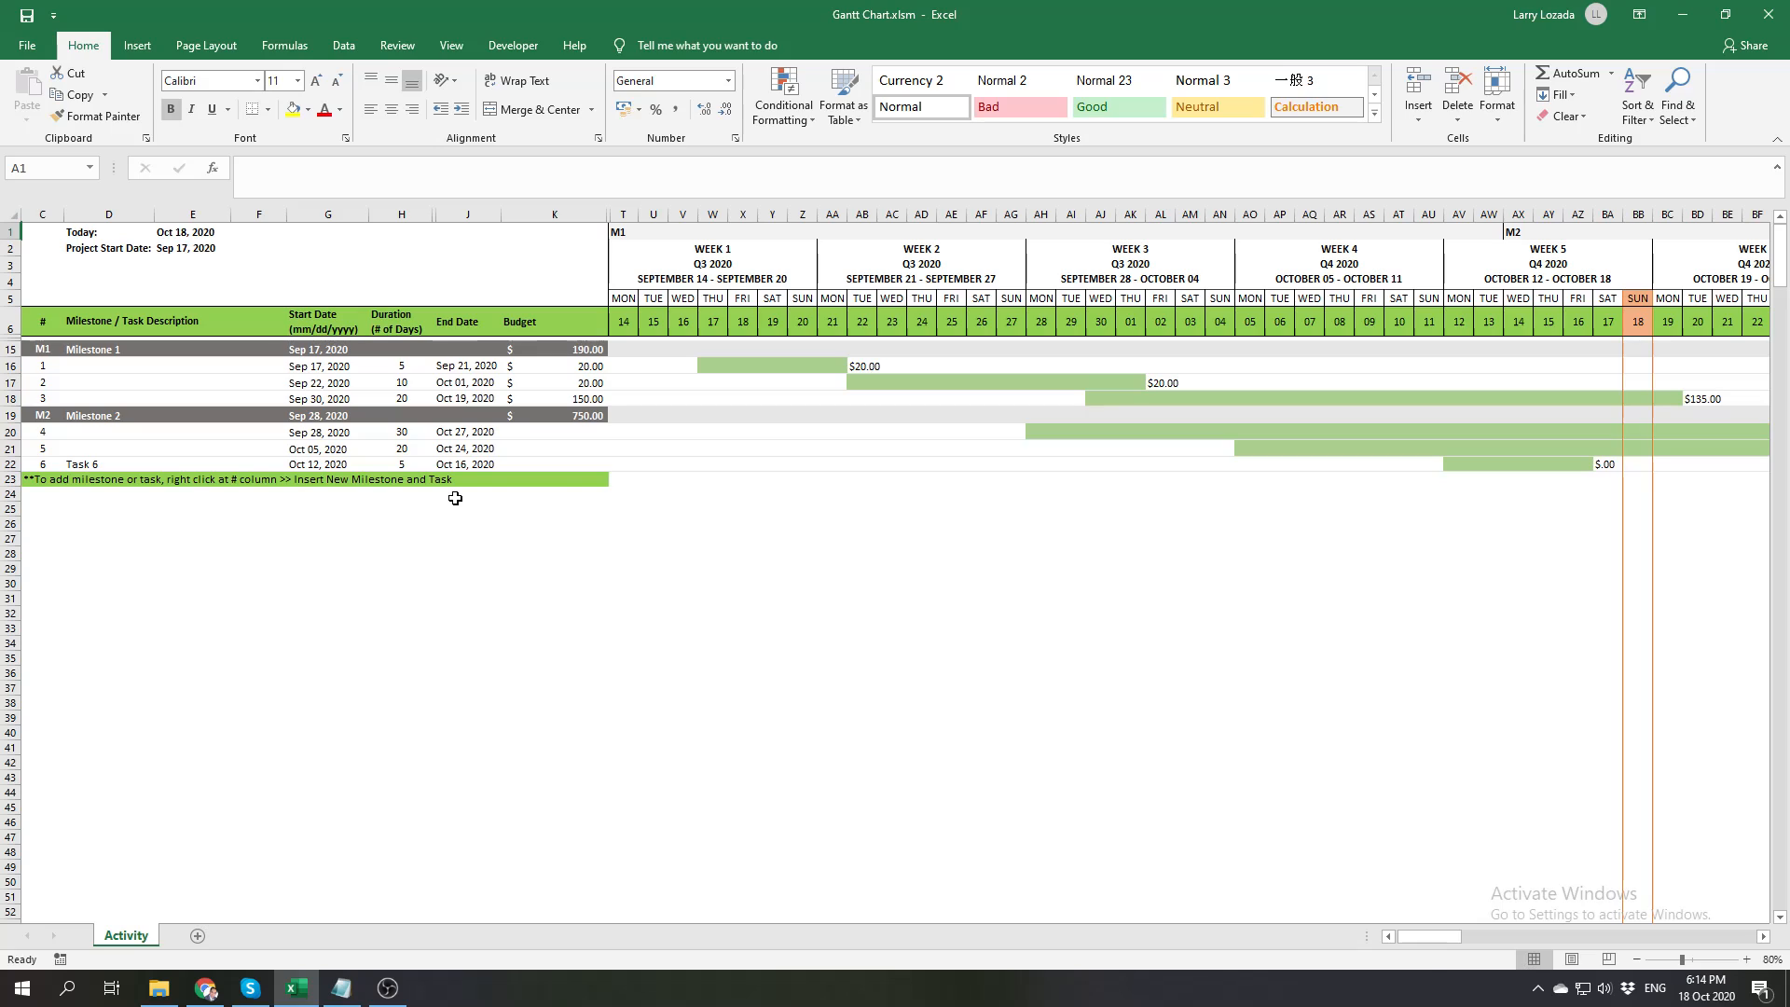
Trace Task 6's timeline bar day by day from October 12 to October 16 and check its end date cell
{"action": "left_click", "coordinate": [1462, 465]}
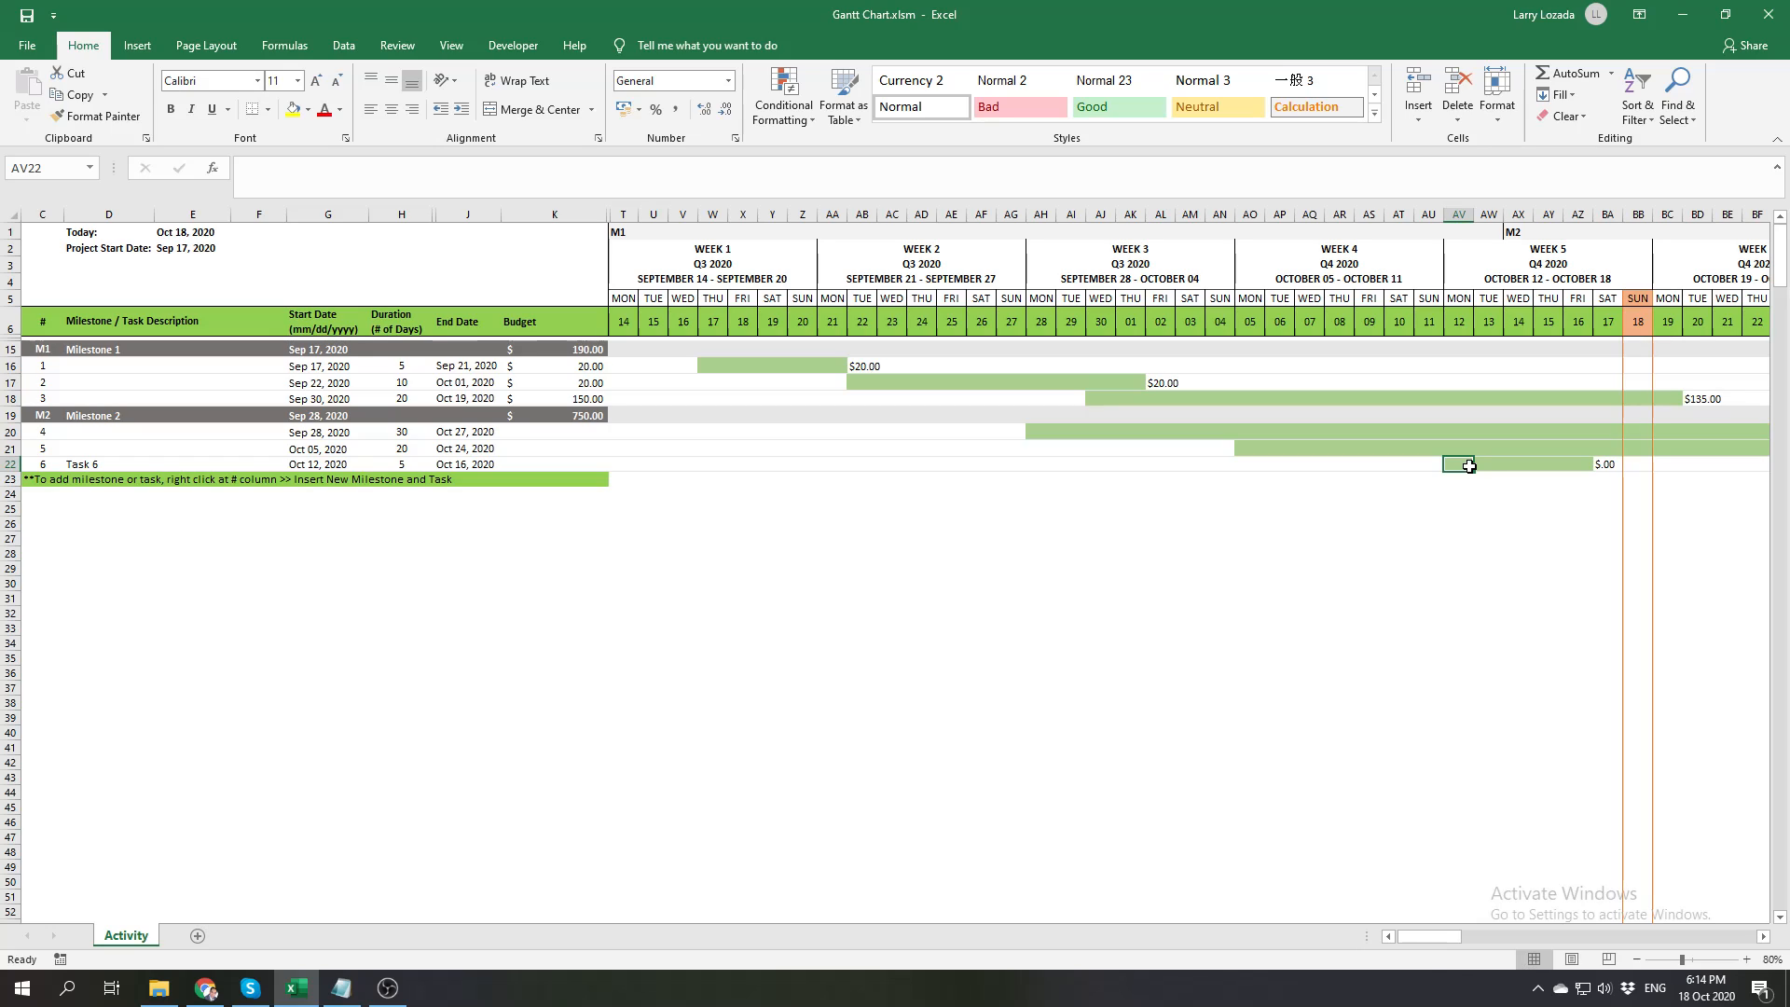
{"action": "key", "text": "Right"}
{"action": "key", "text": "Right"}
{"action": "left_click", "coordinate": [1470, 463]}
{"action": "key", "text": "Right"}
{"action": "key", "text": "Right"}
{"action": "key", "text": "Right"}
{"action": "key", "text": "Right"}
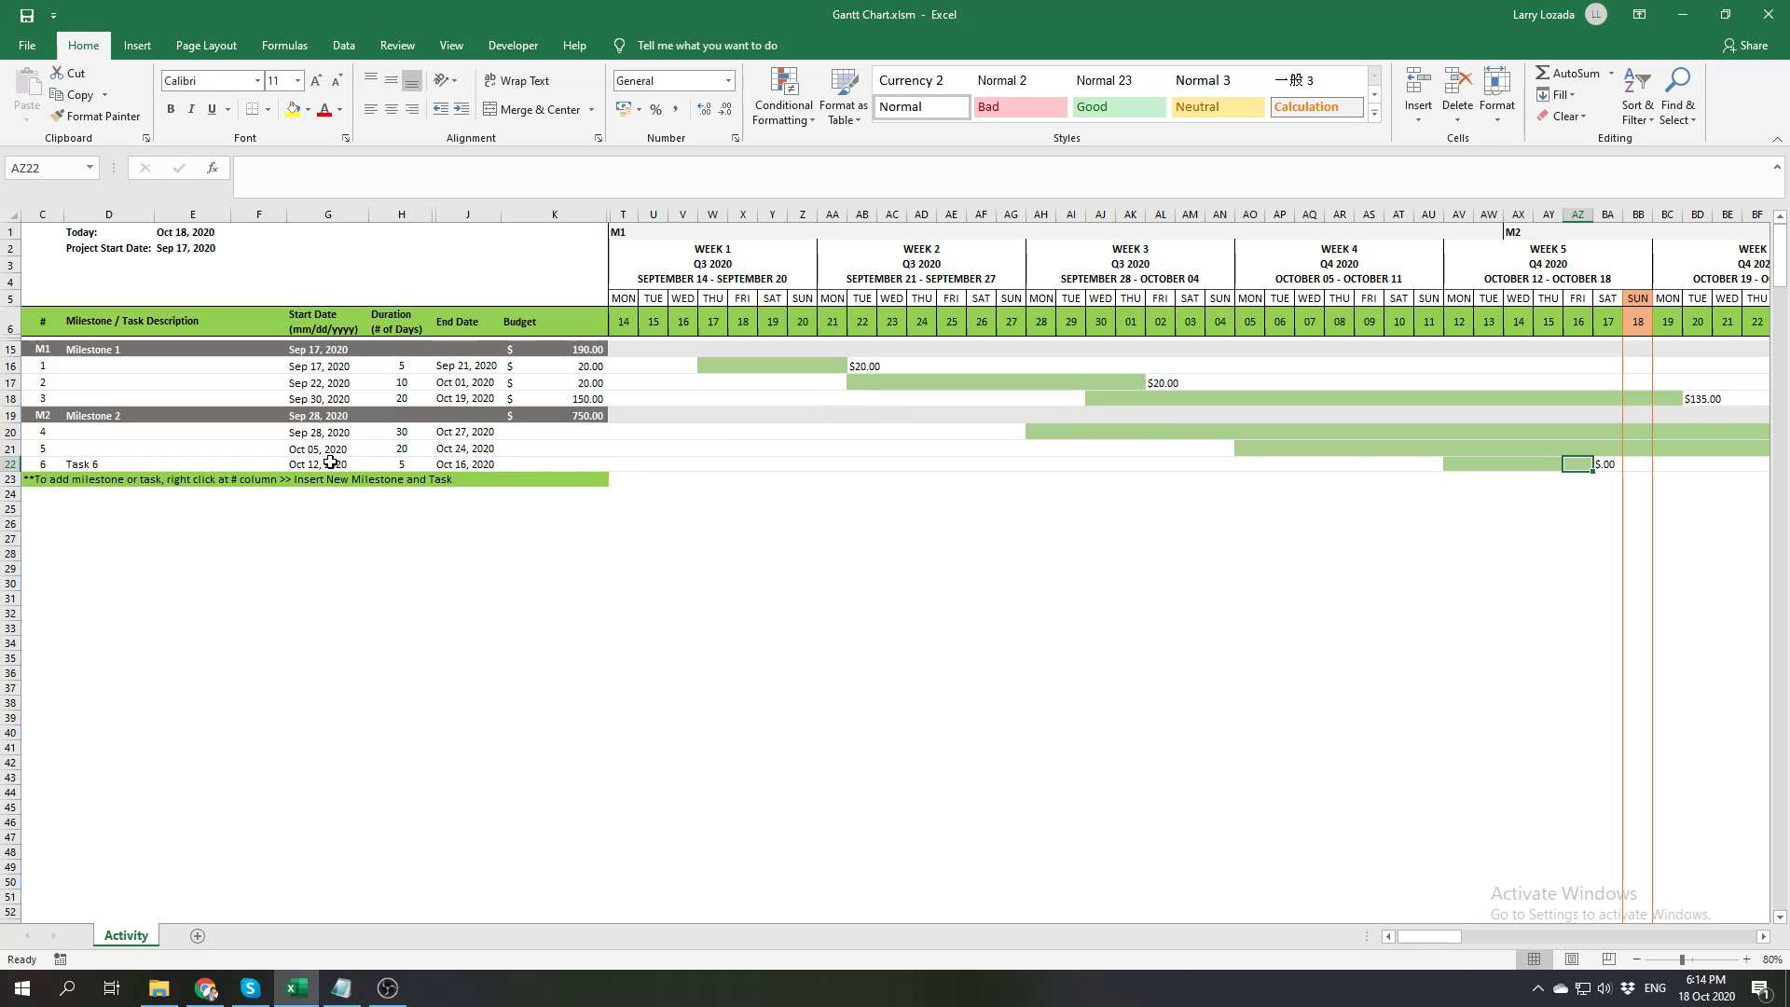
{"action": "left_click", "coordinate": [451, 468]}
{"action": "left_click", "coordinate": [519, 541]}
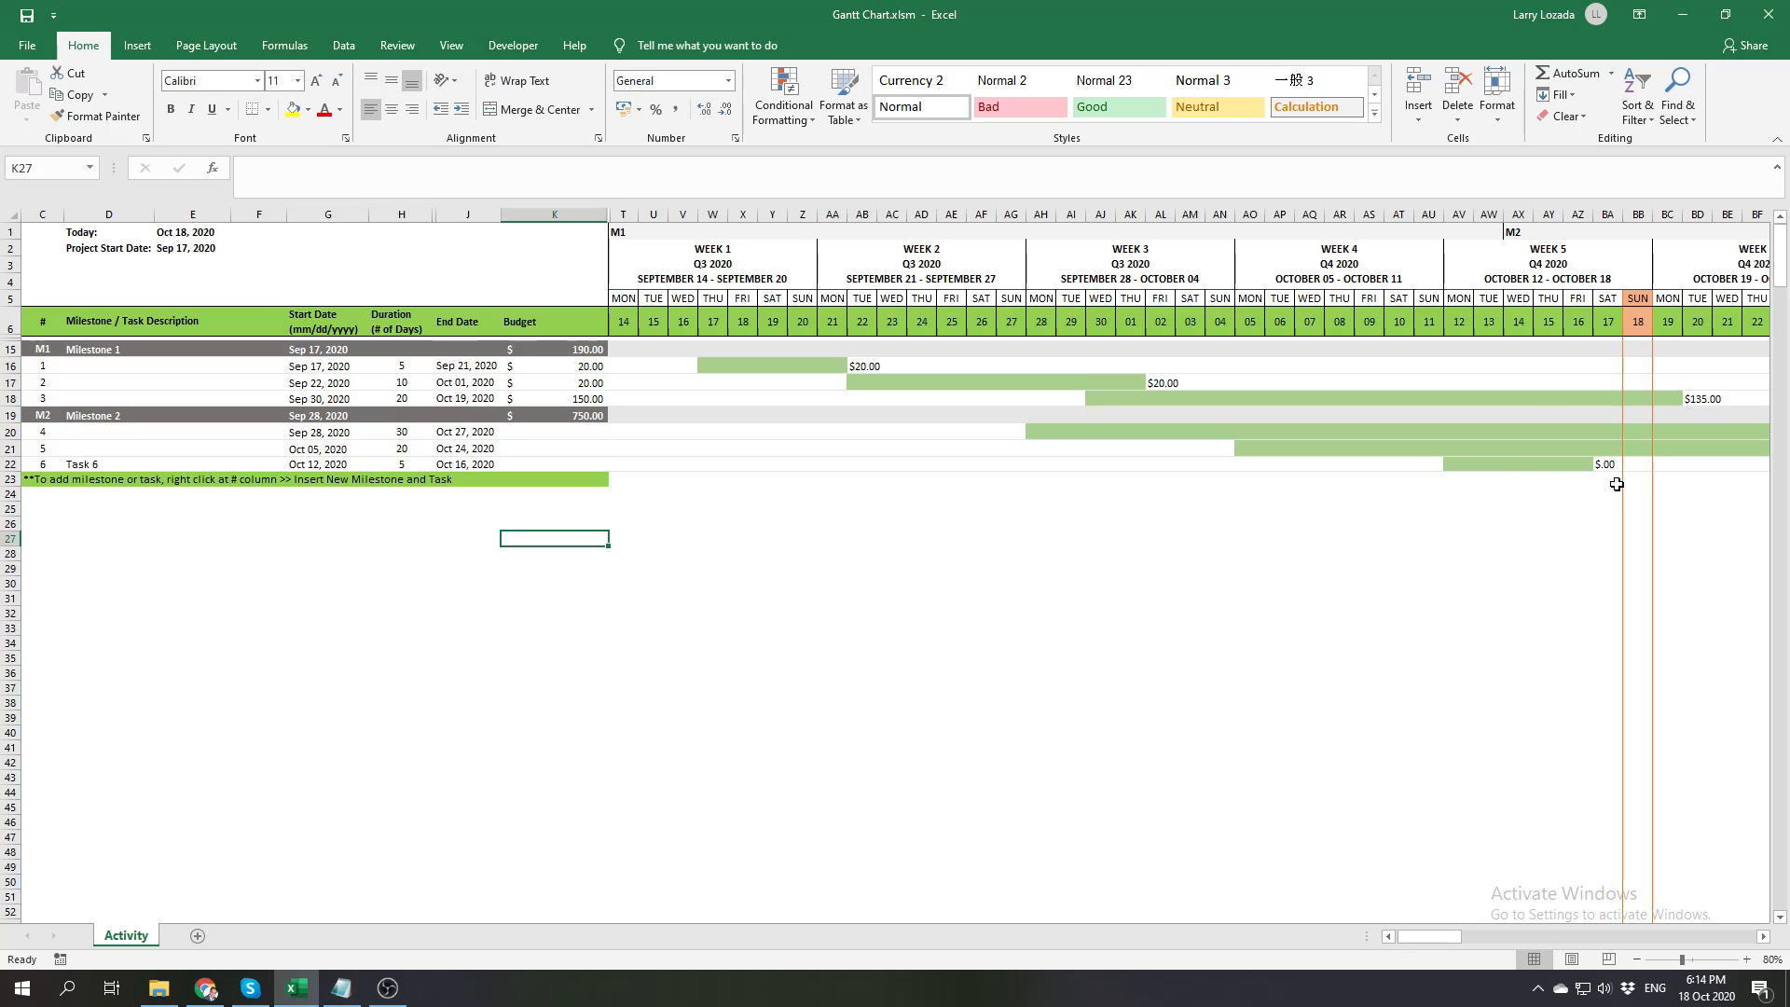
Enter a budget of 100 for Task 6
{"action": "left_click", "coordinate": [570, 467]}
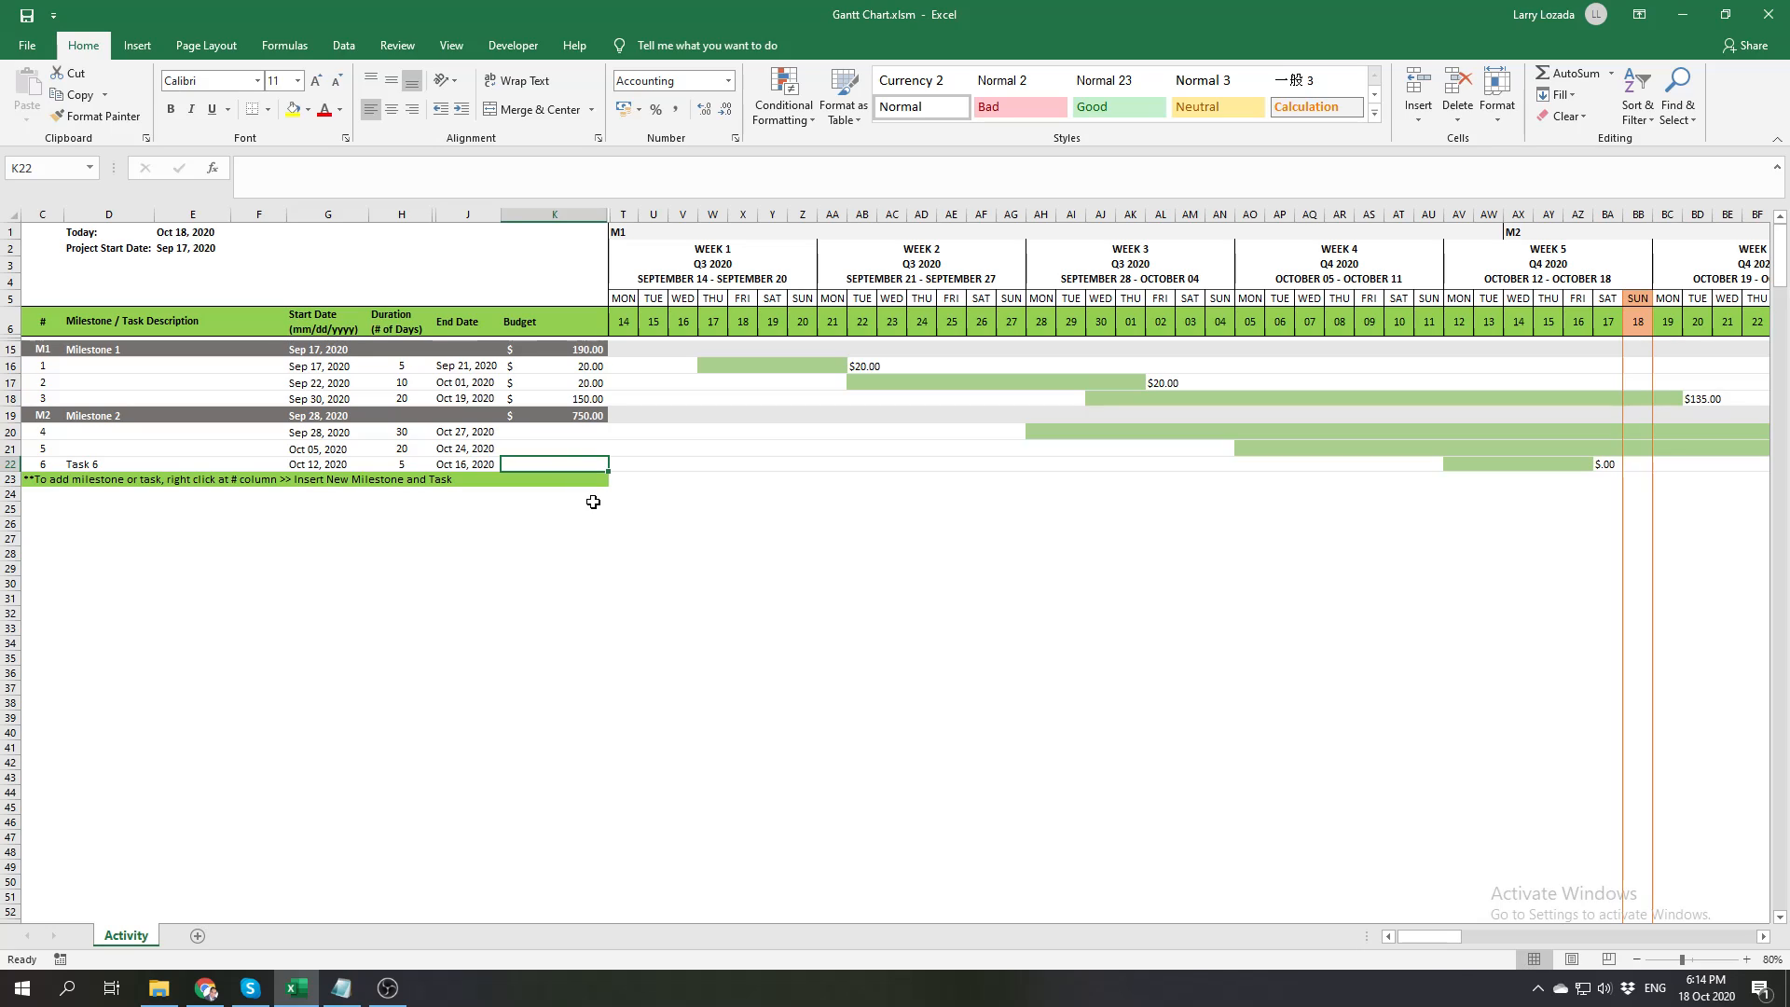
{"action": "type", "text": "100"}
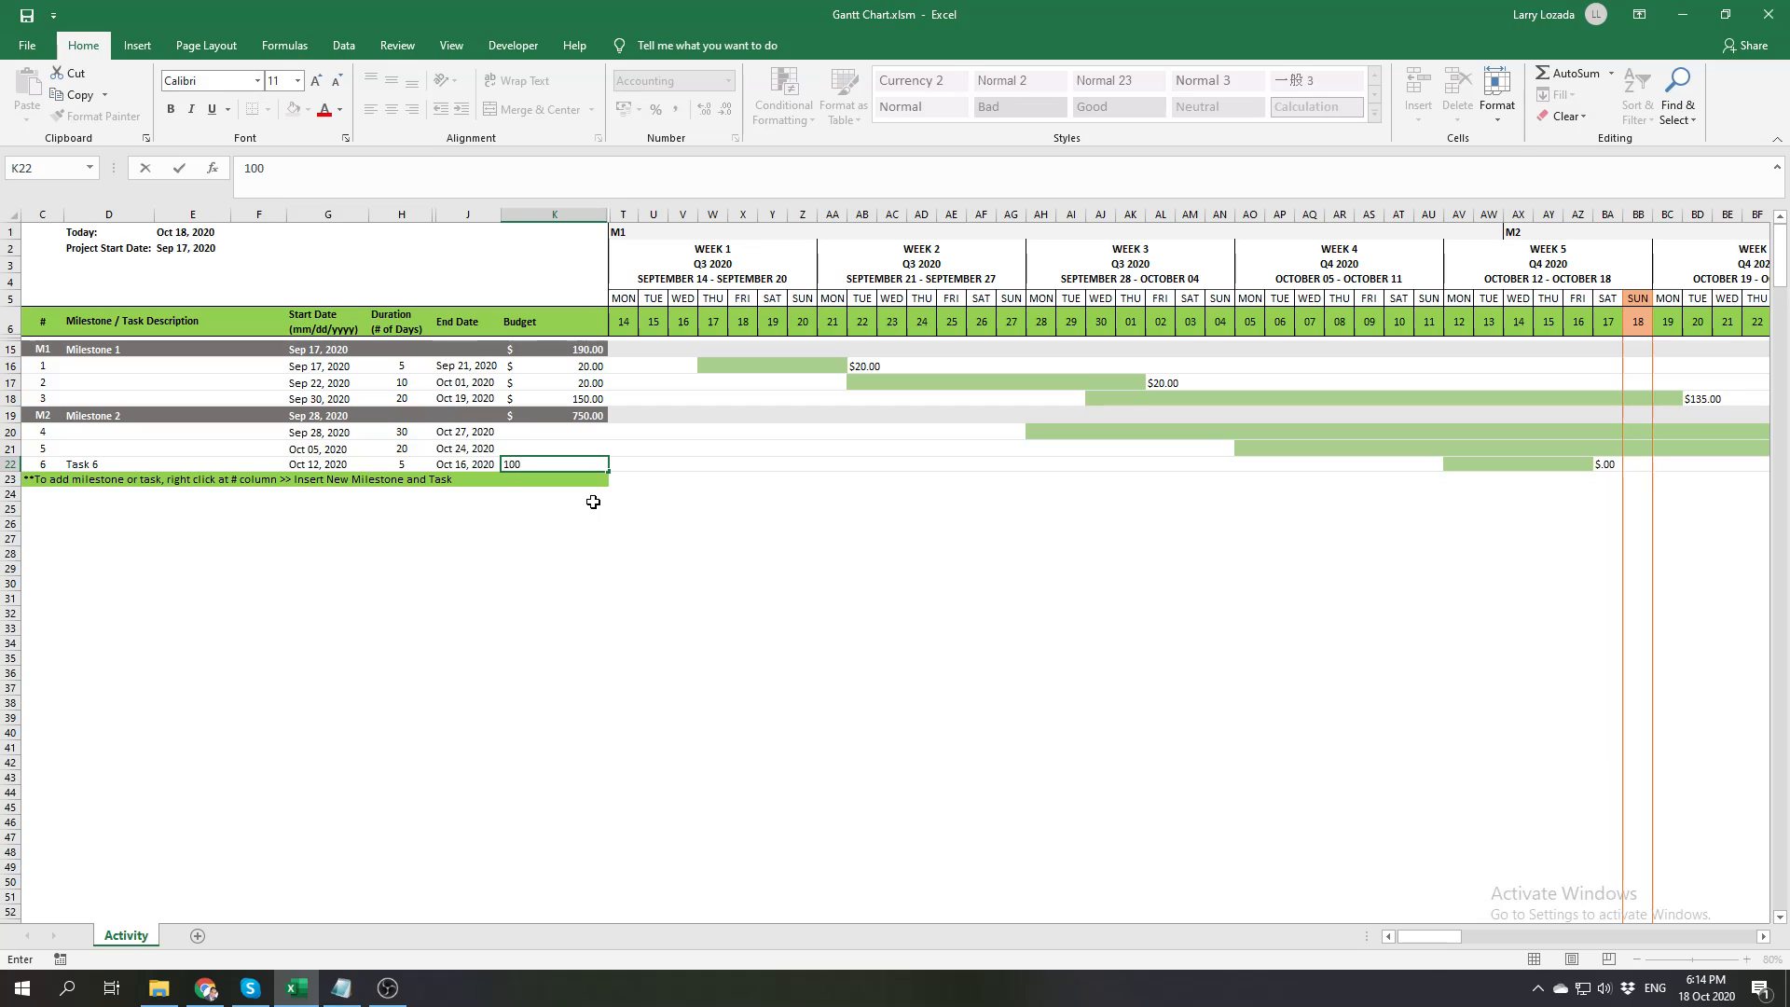
{"action": "key", "text": "Return"}
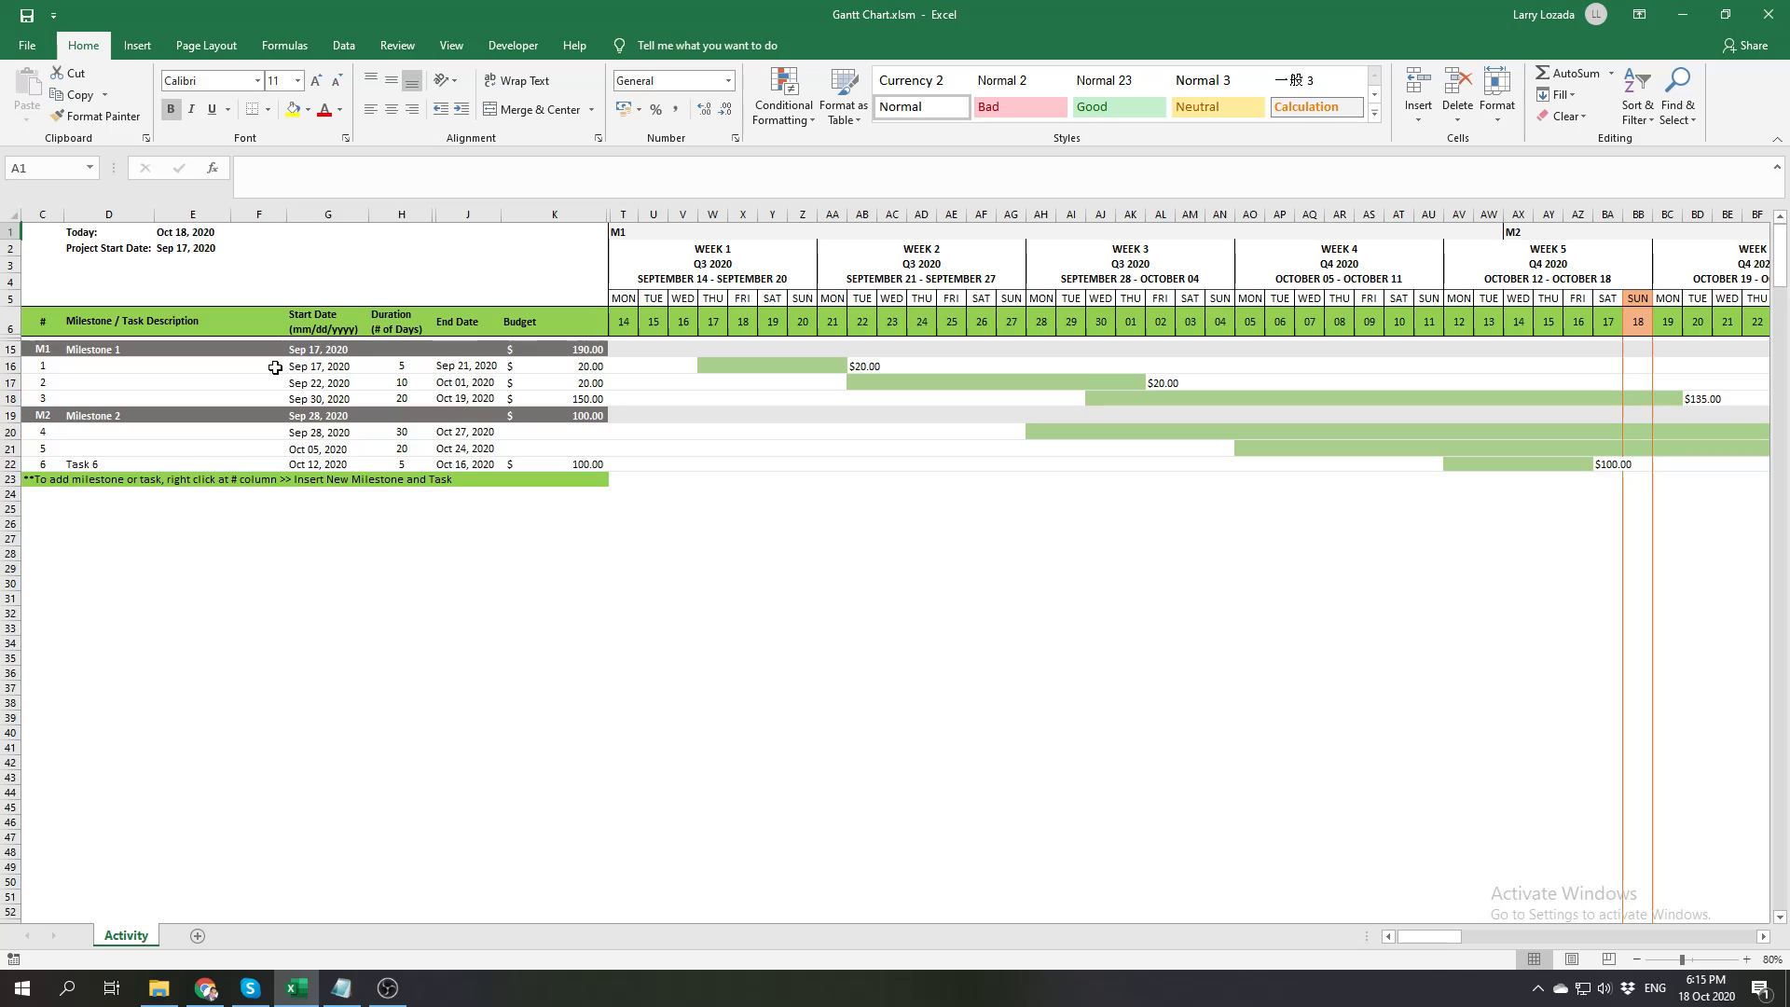
Compare the start dates of Milestone 1 and Milestone 2 with the start dates of the tasks beneath them
{"action": "left_click", "coordinate": [331, 351]}
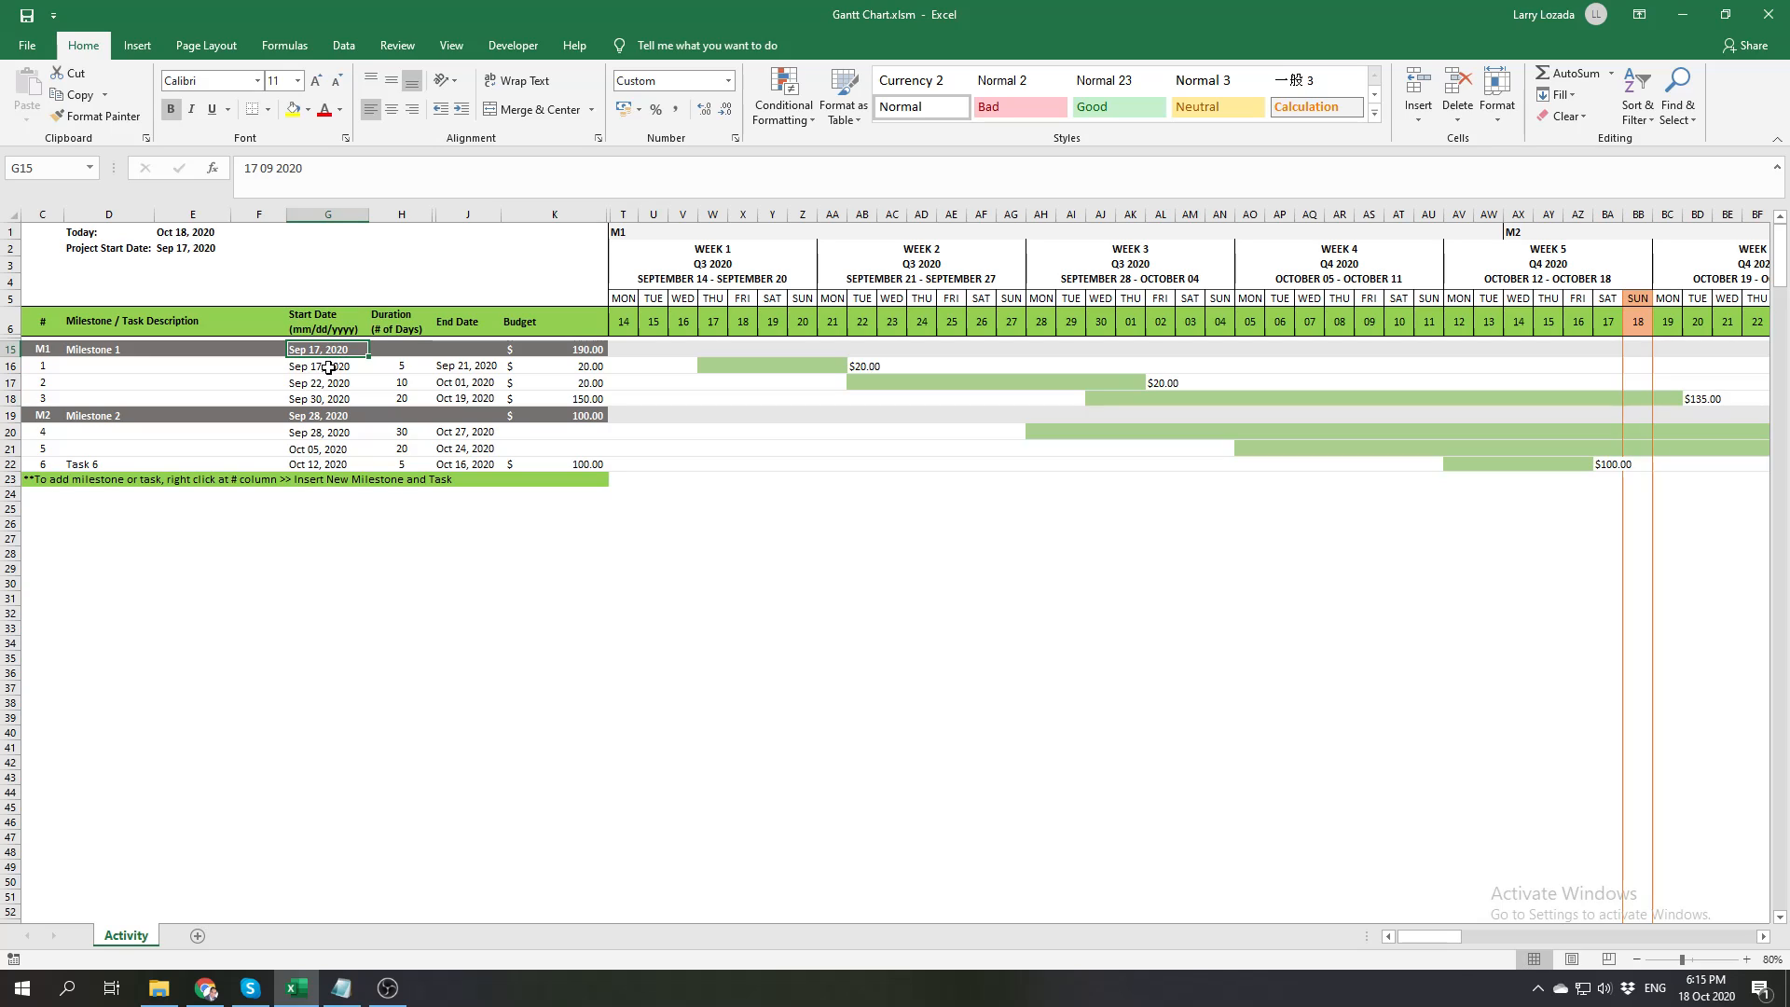
{"action": "left_click_drag", "start_coordinate": [329, 367], "coordinate": [329, 398]}
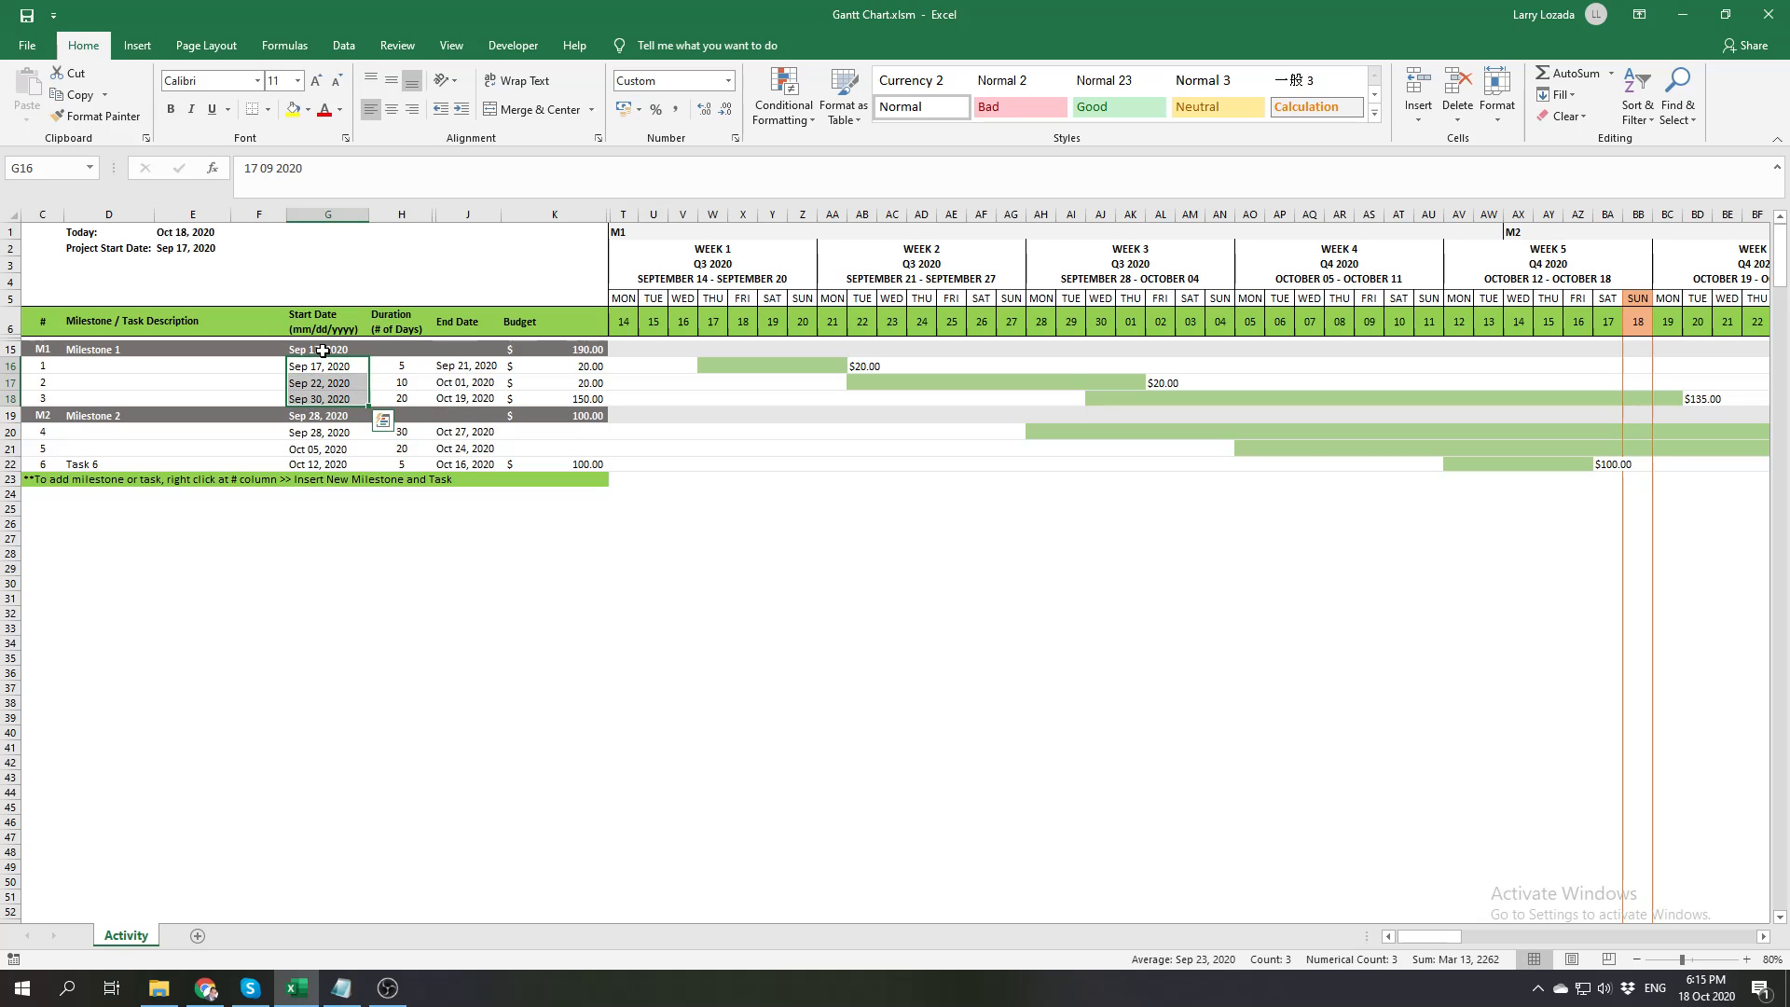
{"action": "left_click", "coordinate": [345, 433]}
{"action": "left_click", "coordinate": [1098, 308]}
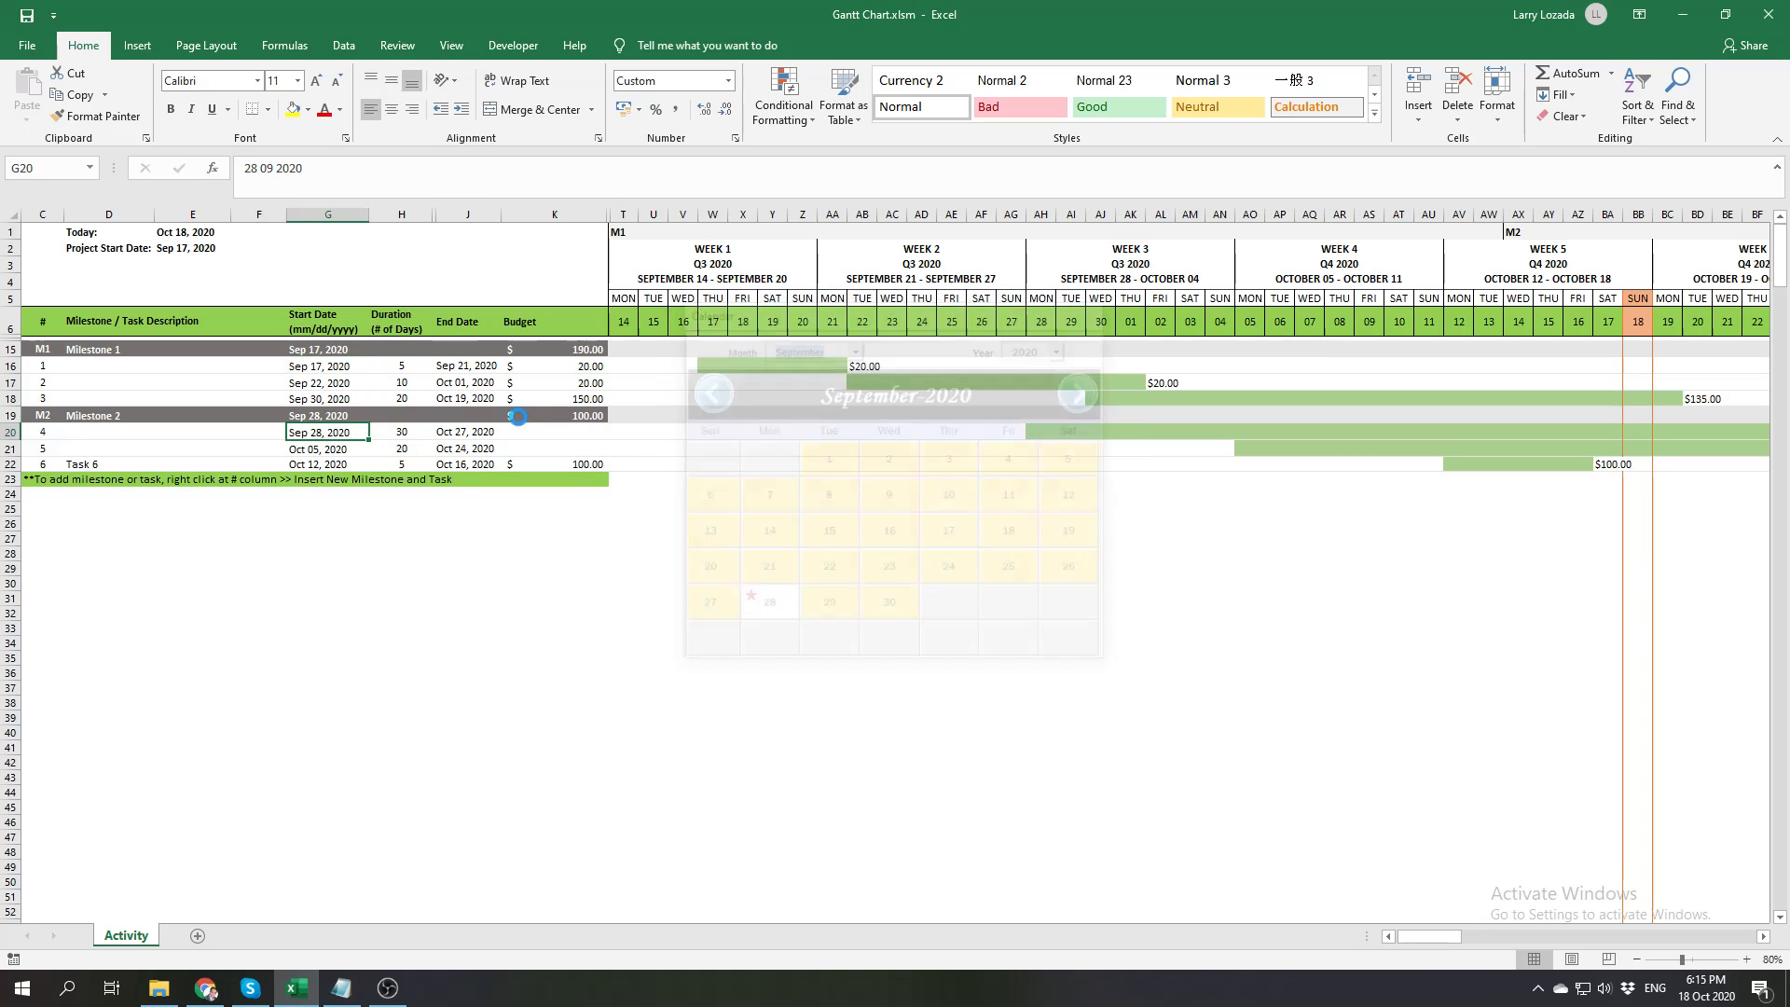
{"action": "left_click", "coordinate": [319, 416]}
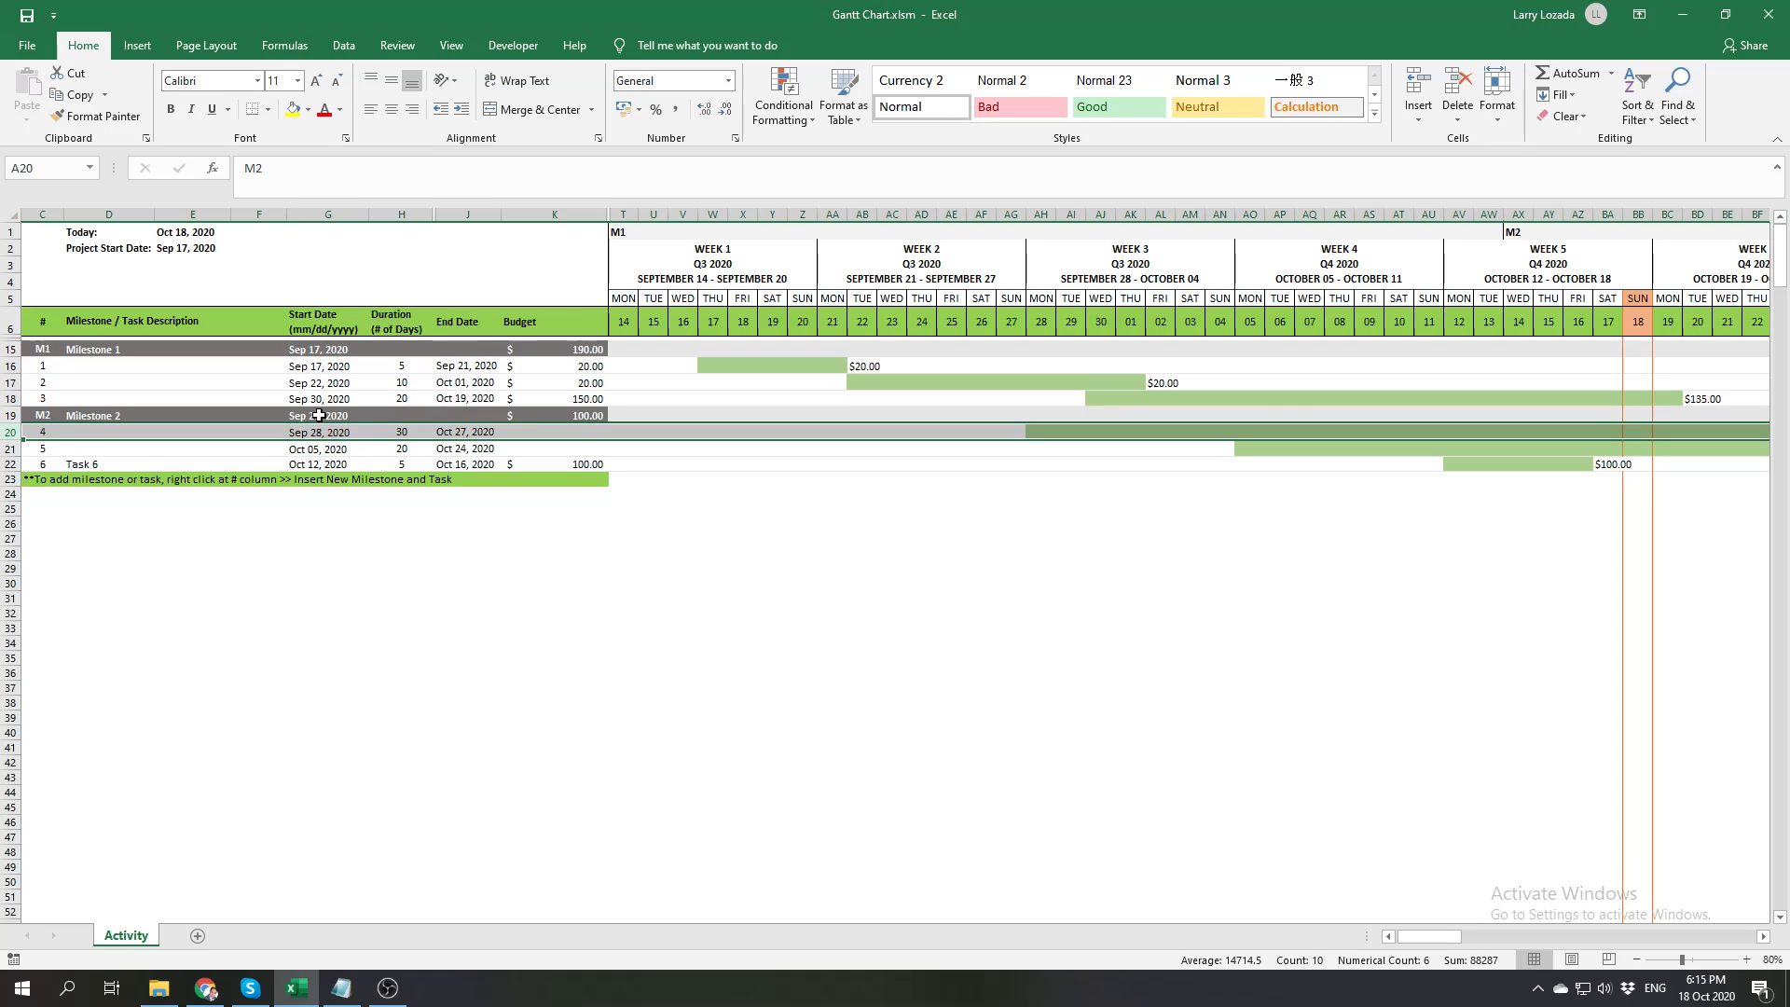
Check the budget cells of Tasks 1, 2 and 3 and mark Task 3's timeline bar from September 30 to October 18
{"action": "left_click", "coordinate": [471, 611]}
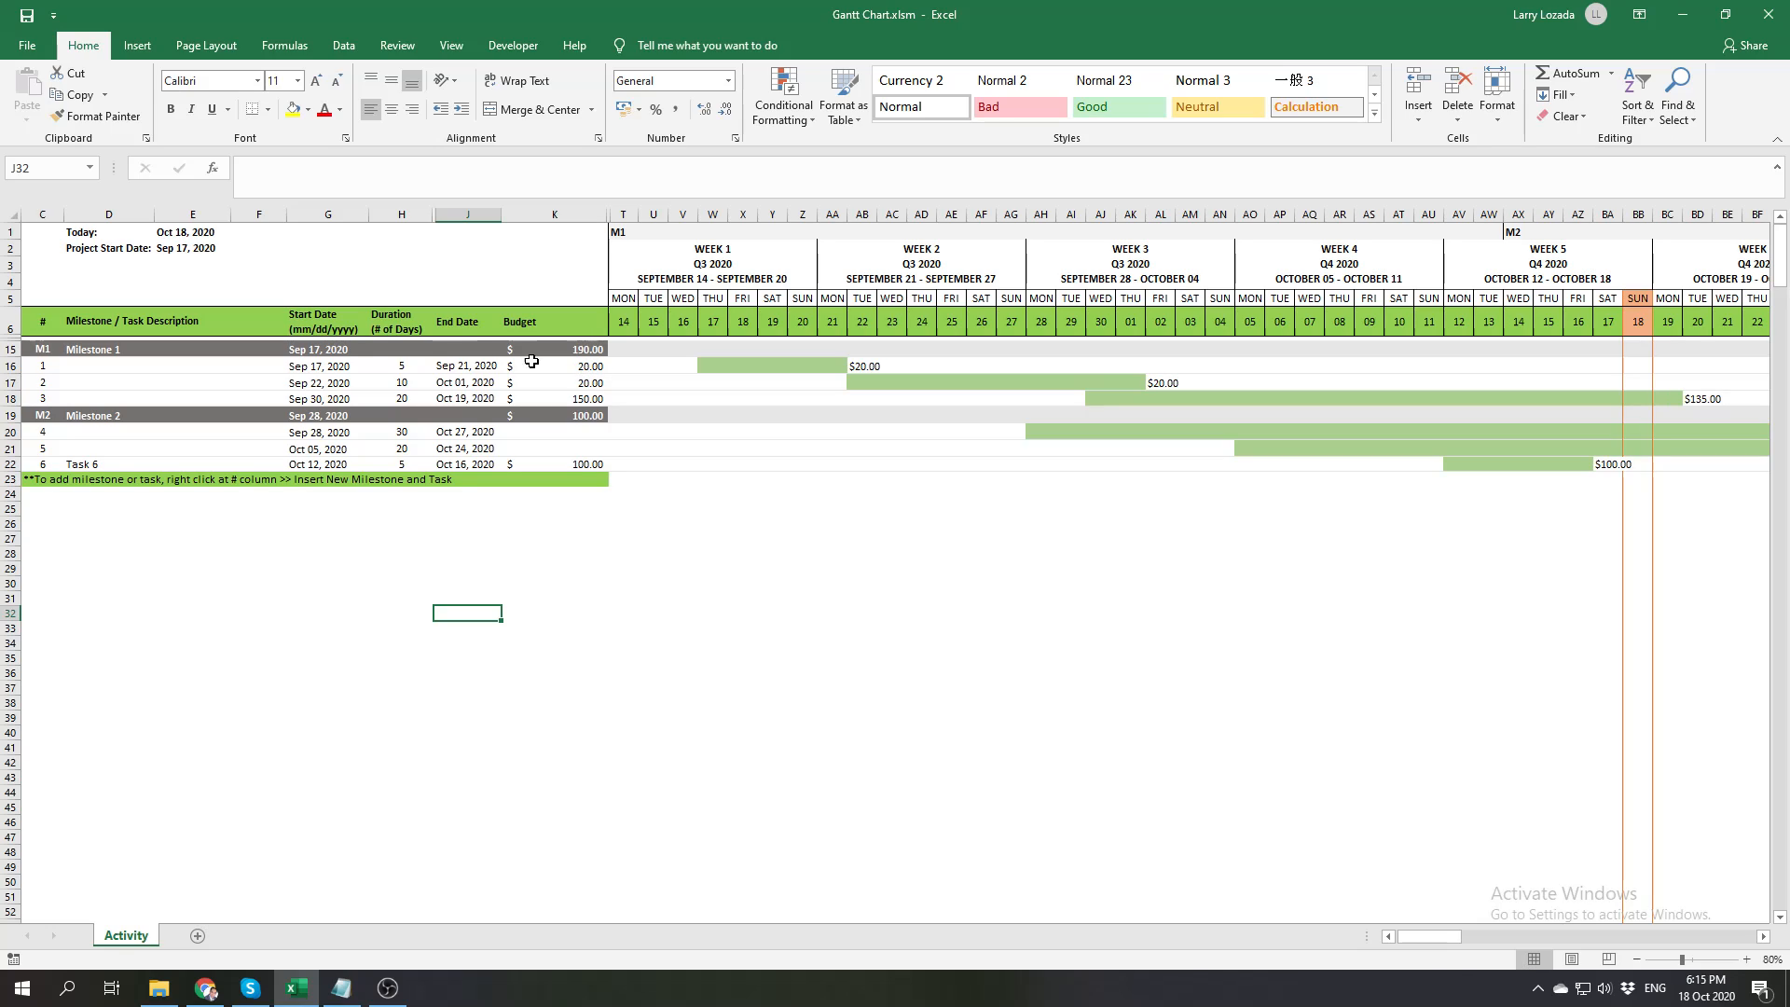
{"action": "left_click", "coordinate": [595, 367]}
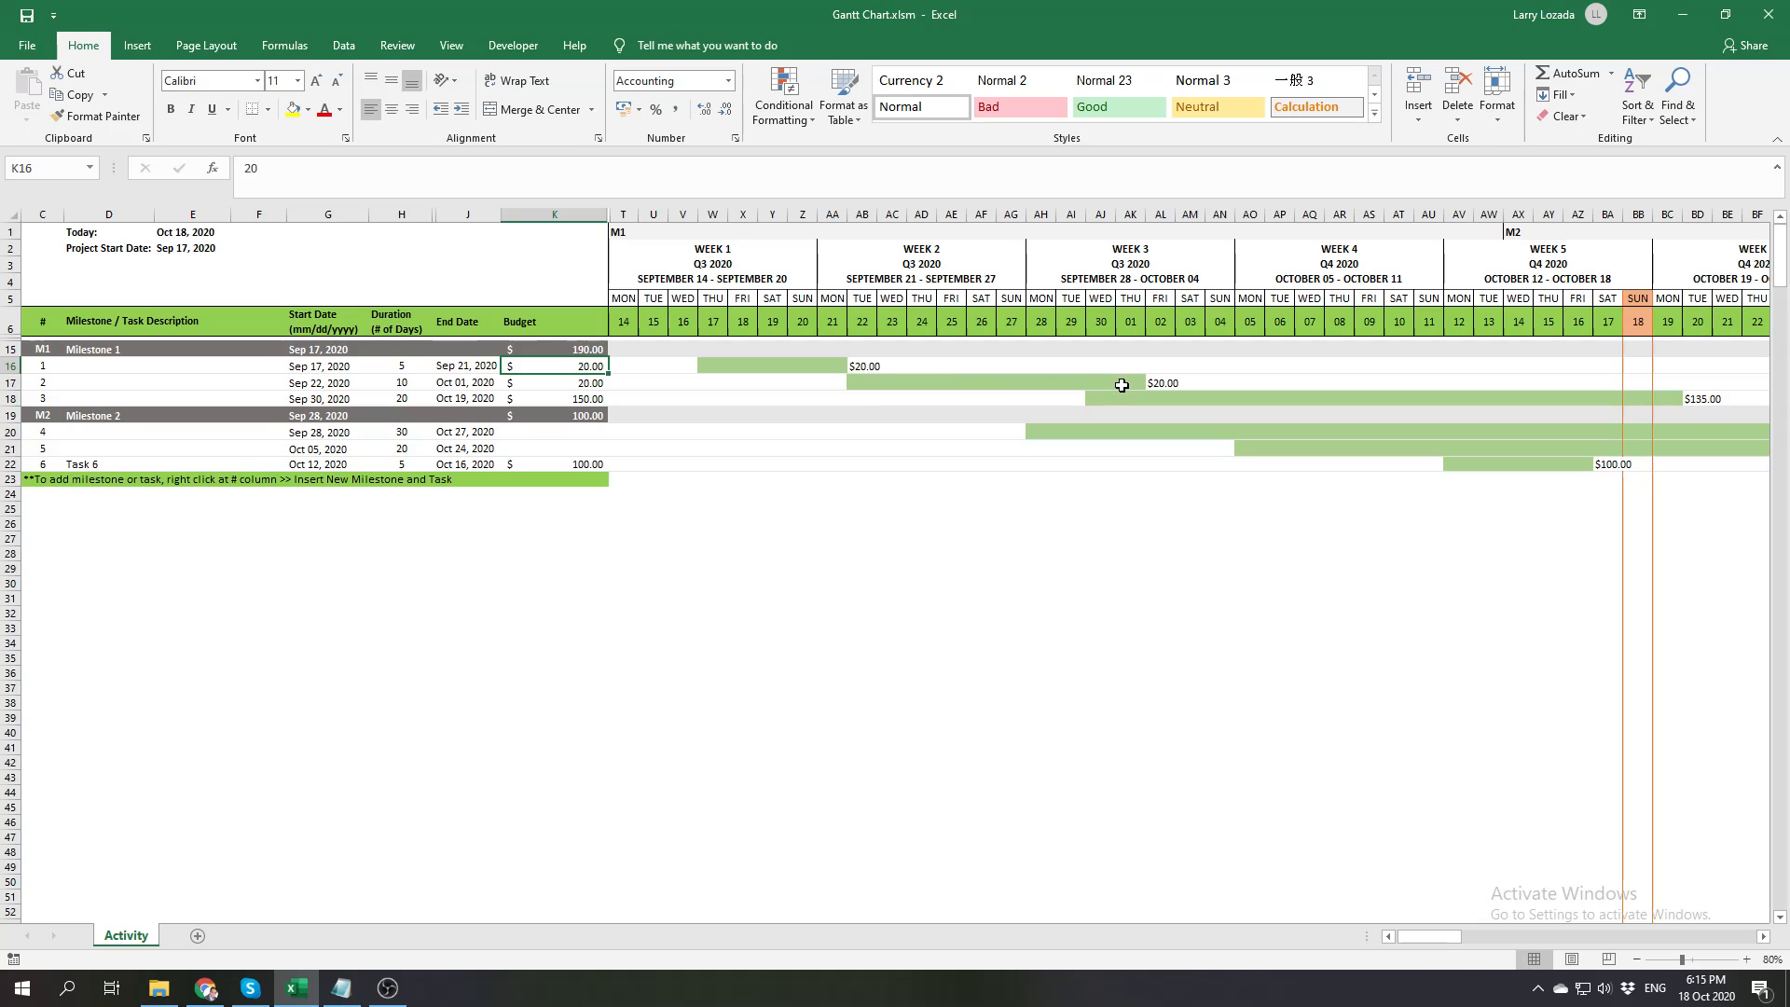
{"action": "left_click", "coordinate": [593, 382]}
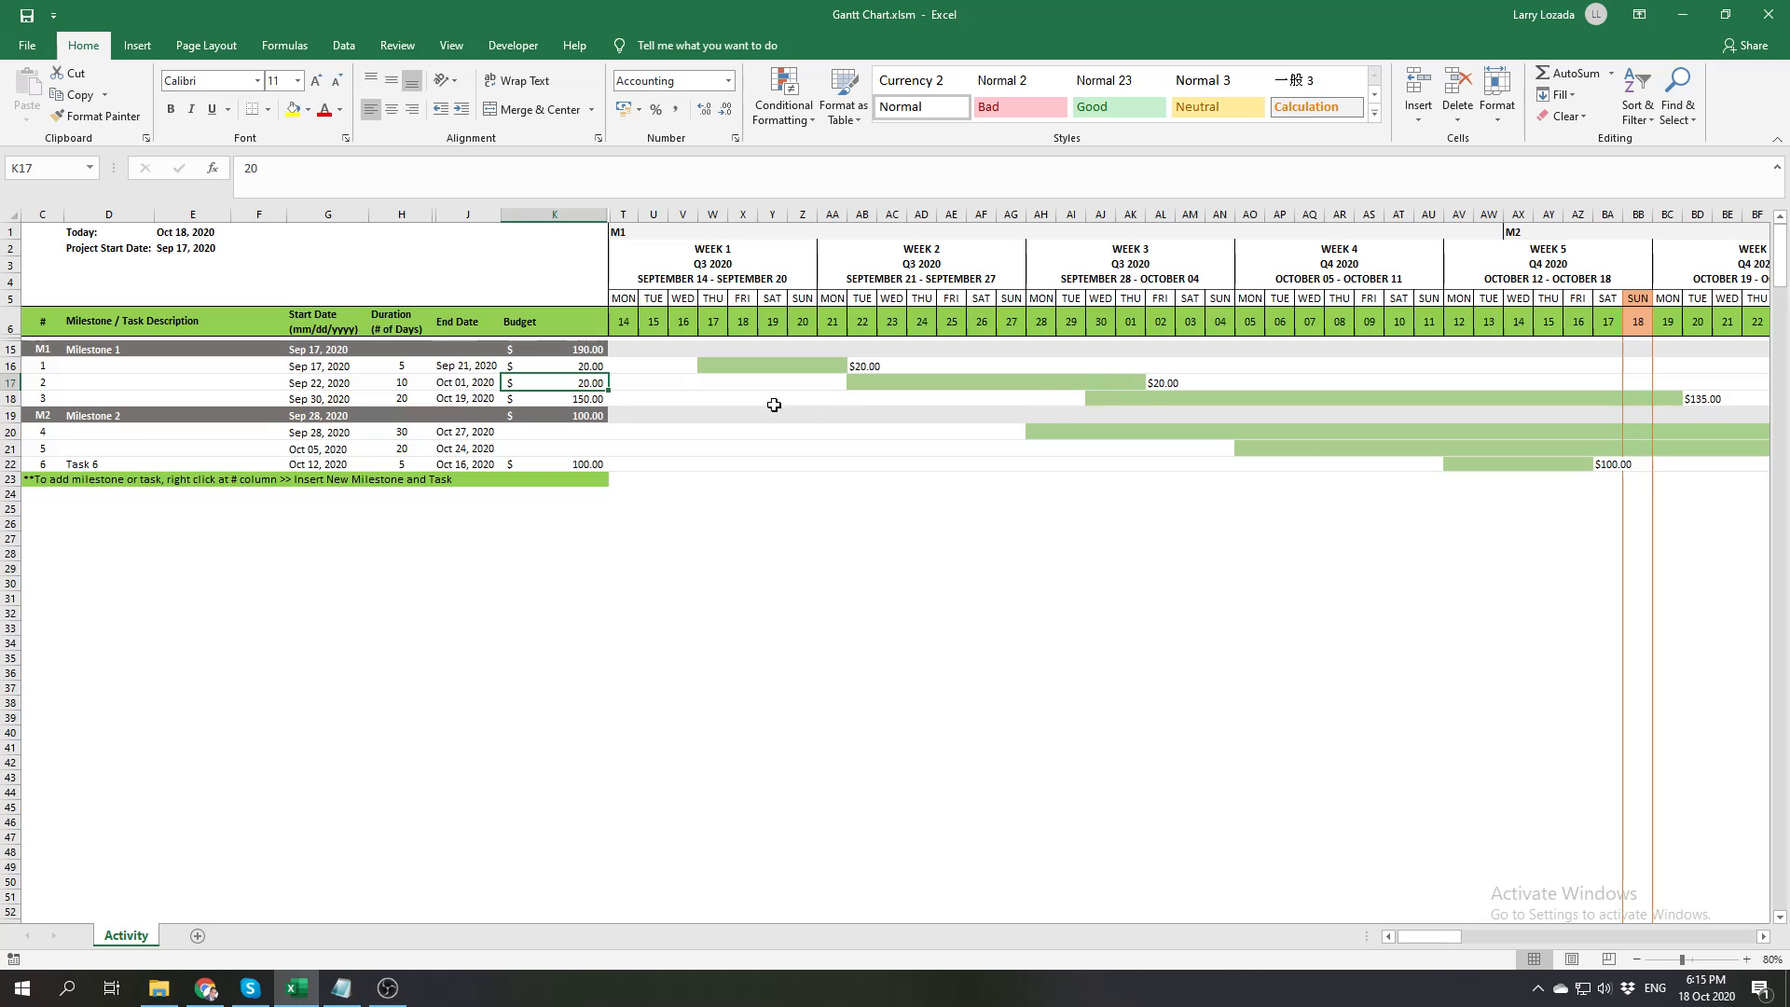
{"action": "left_click", "coordinate": [594, 408]}
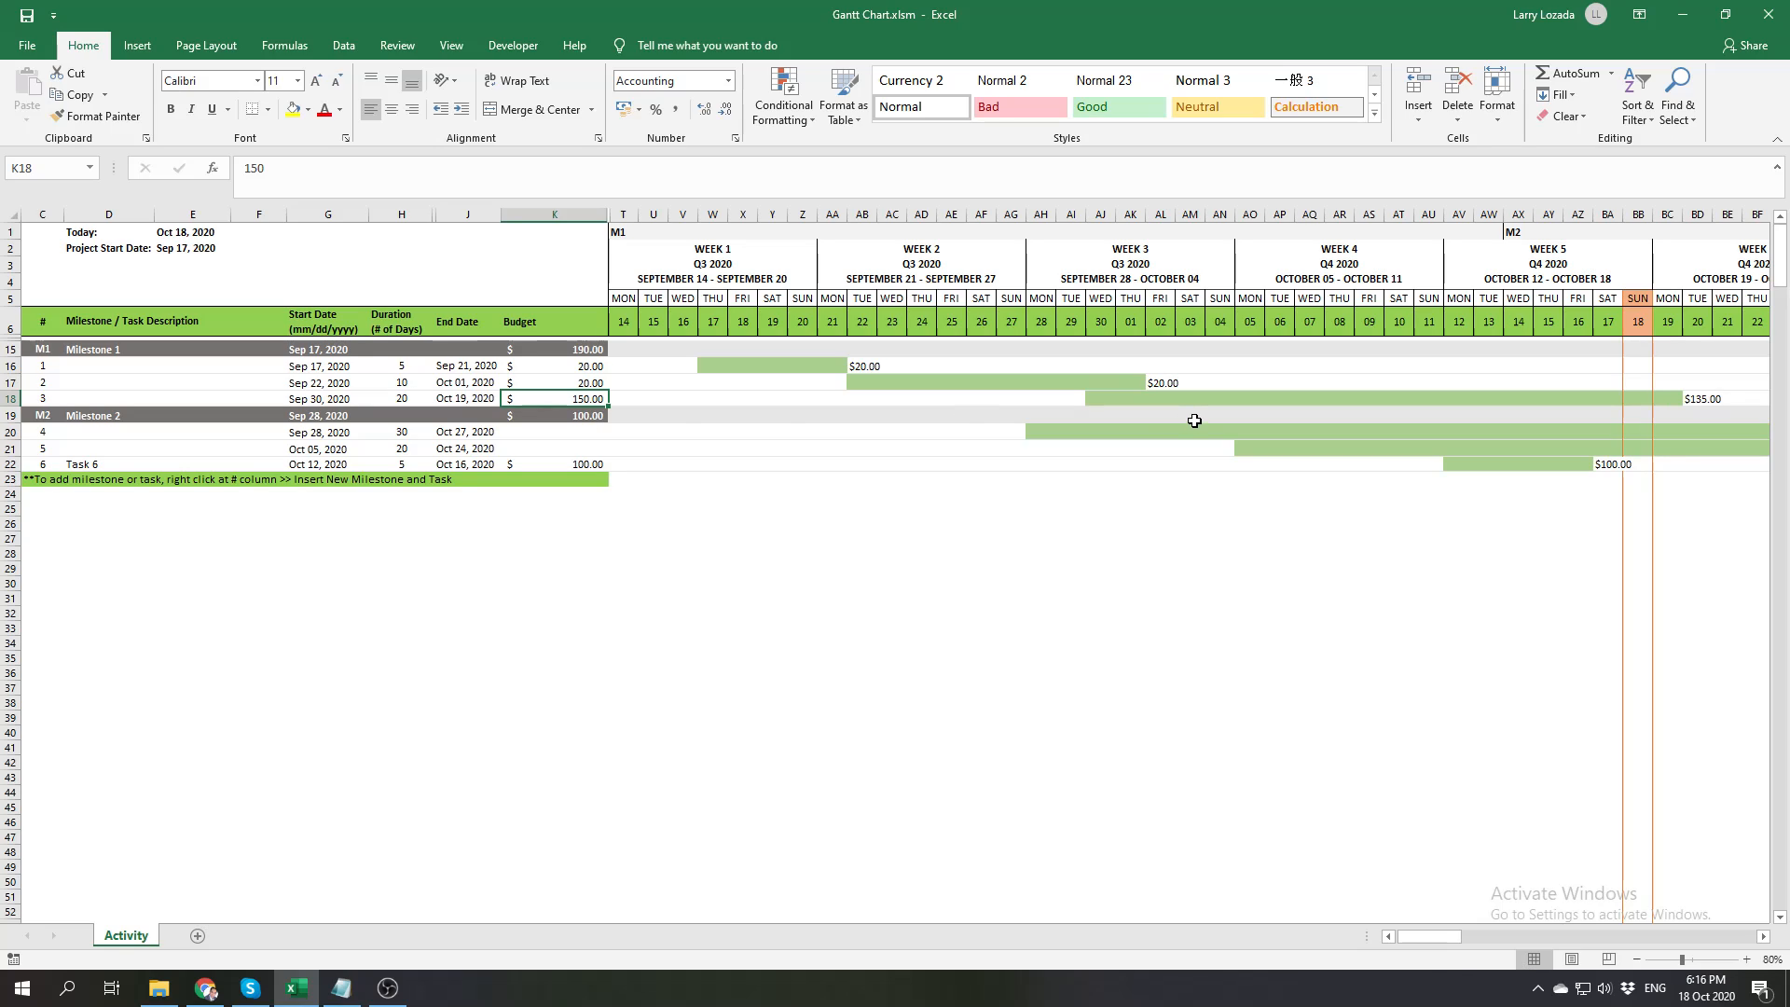
{"action": "left_click_drag", "start_coordinate": [1093, 399], "coordinate": [1643, 402]}
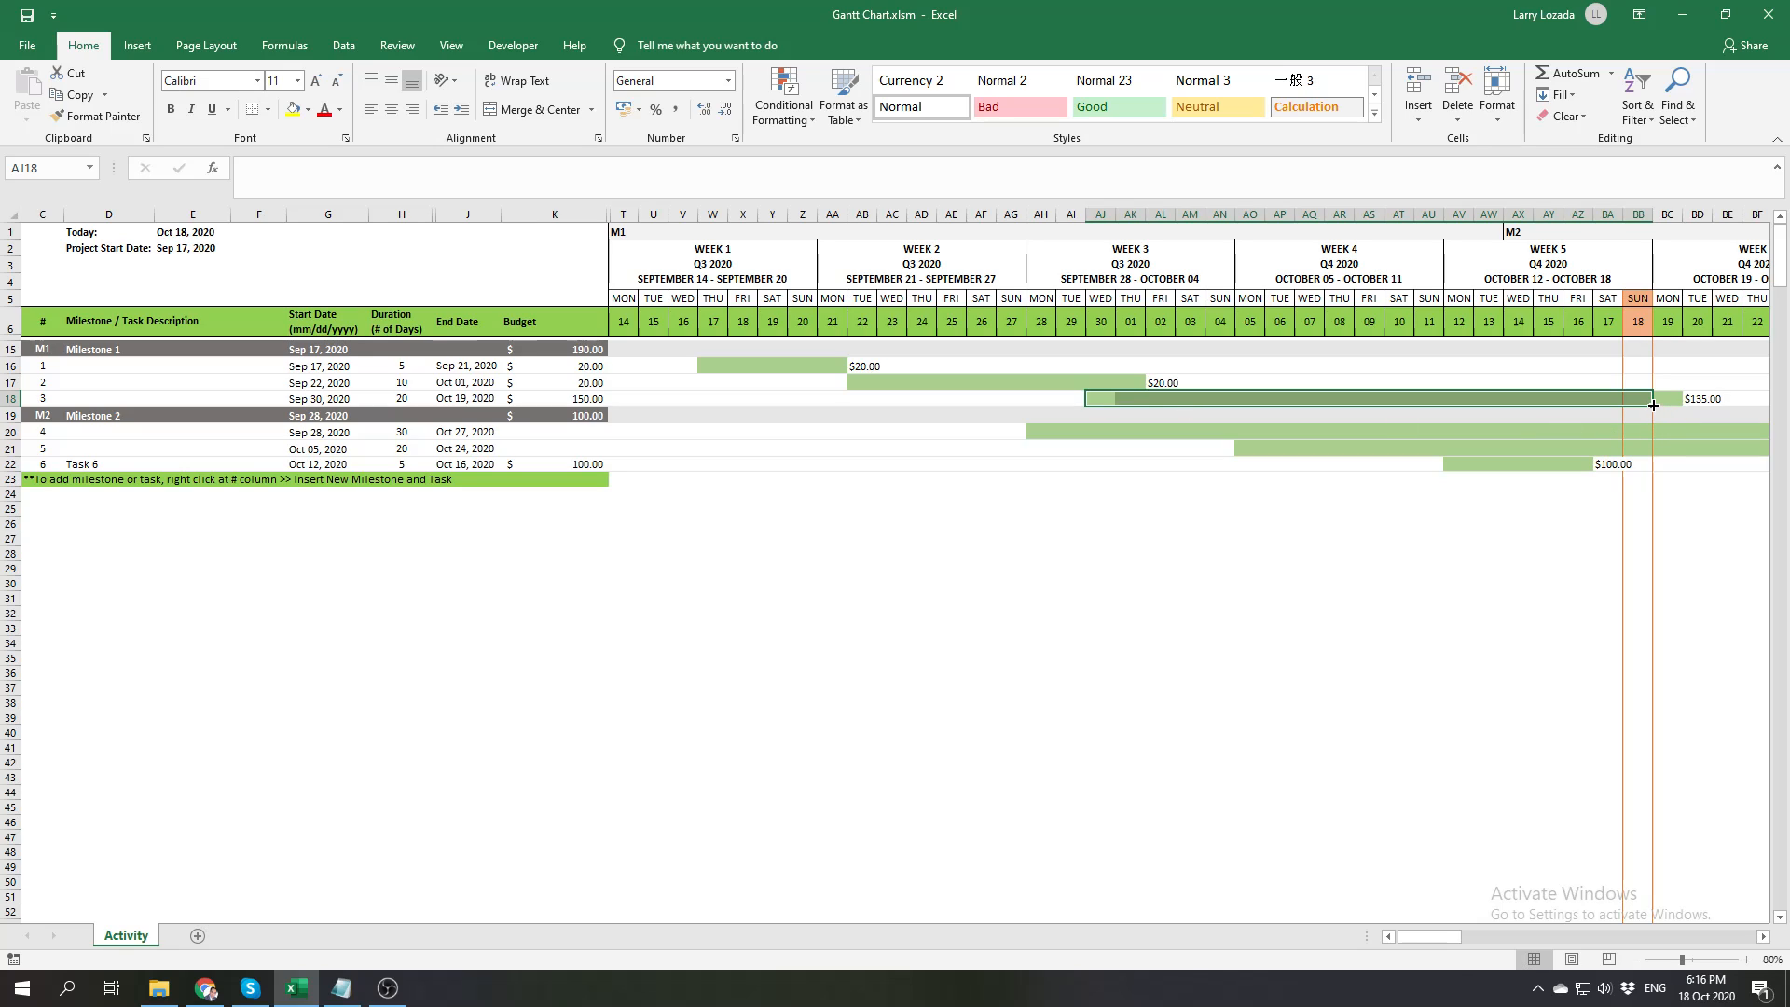
{"action": "left_click", "coordinate": [1554, 547]}
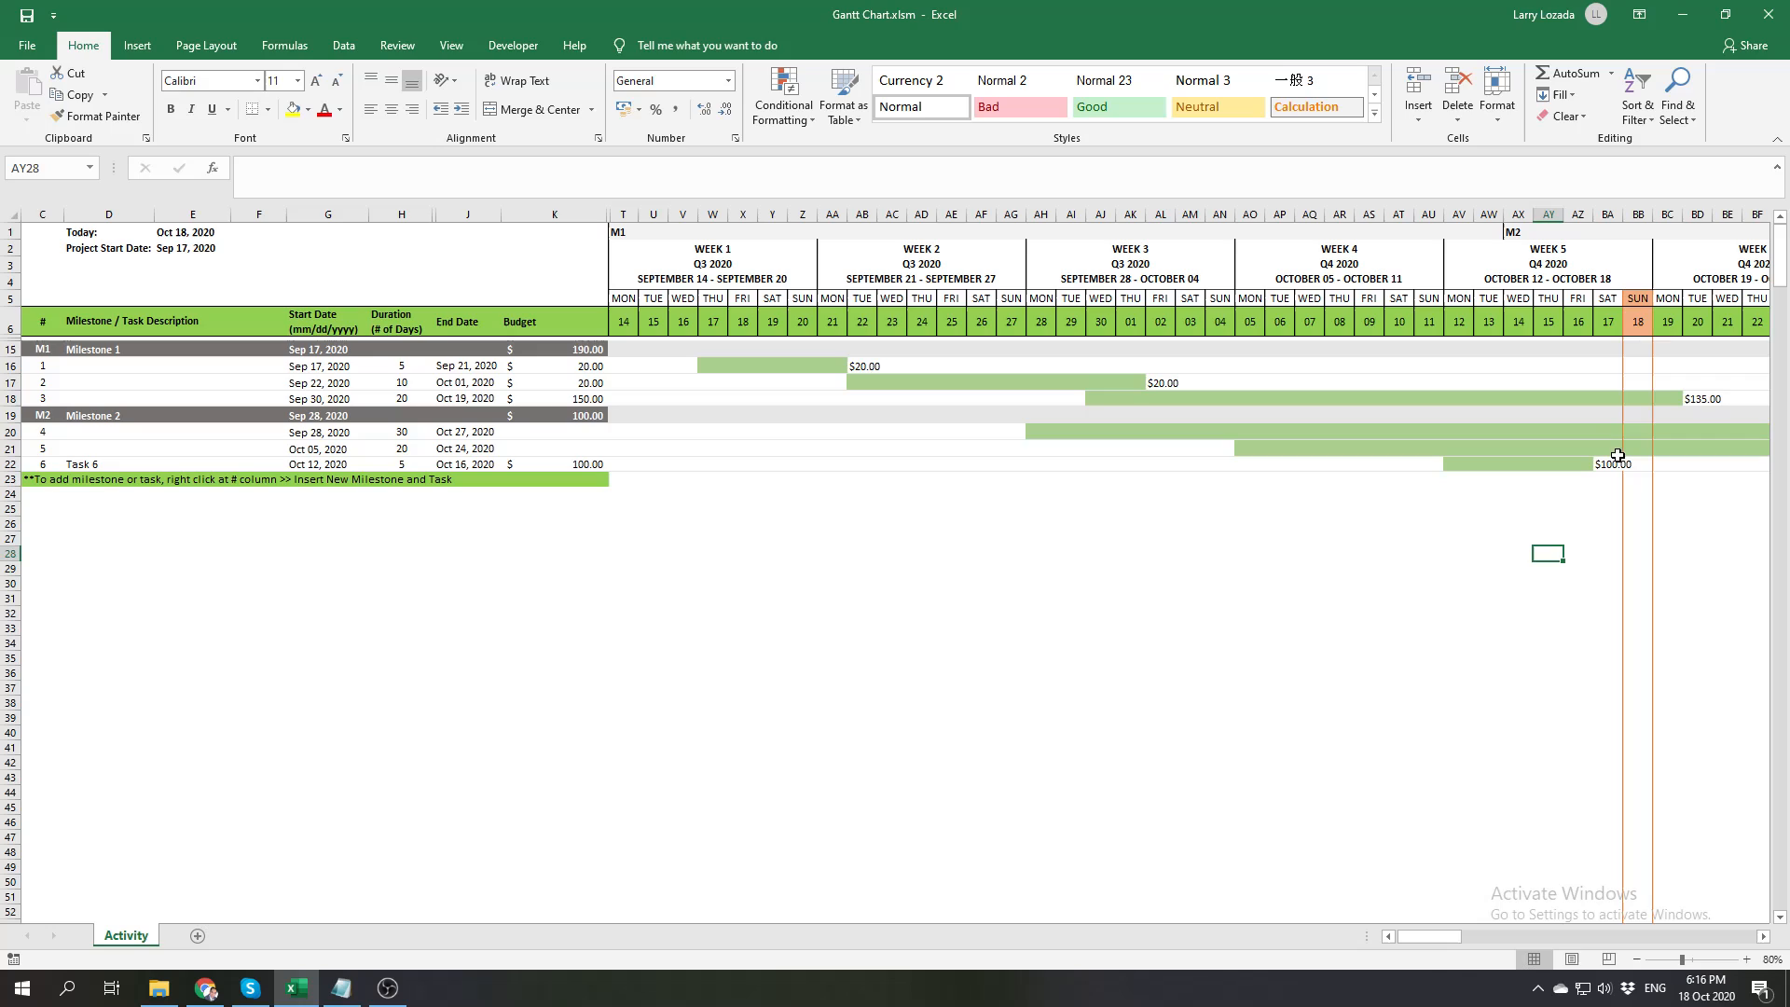
Inspect the formula of the amount label after Task 3's timeline bar and step through the bar's last days before it
{"action": "left_click", "coordinate": [1703, 399]}
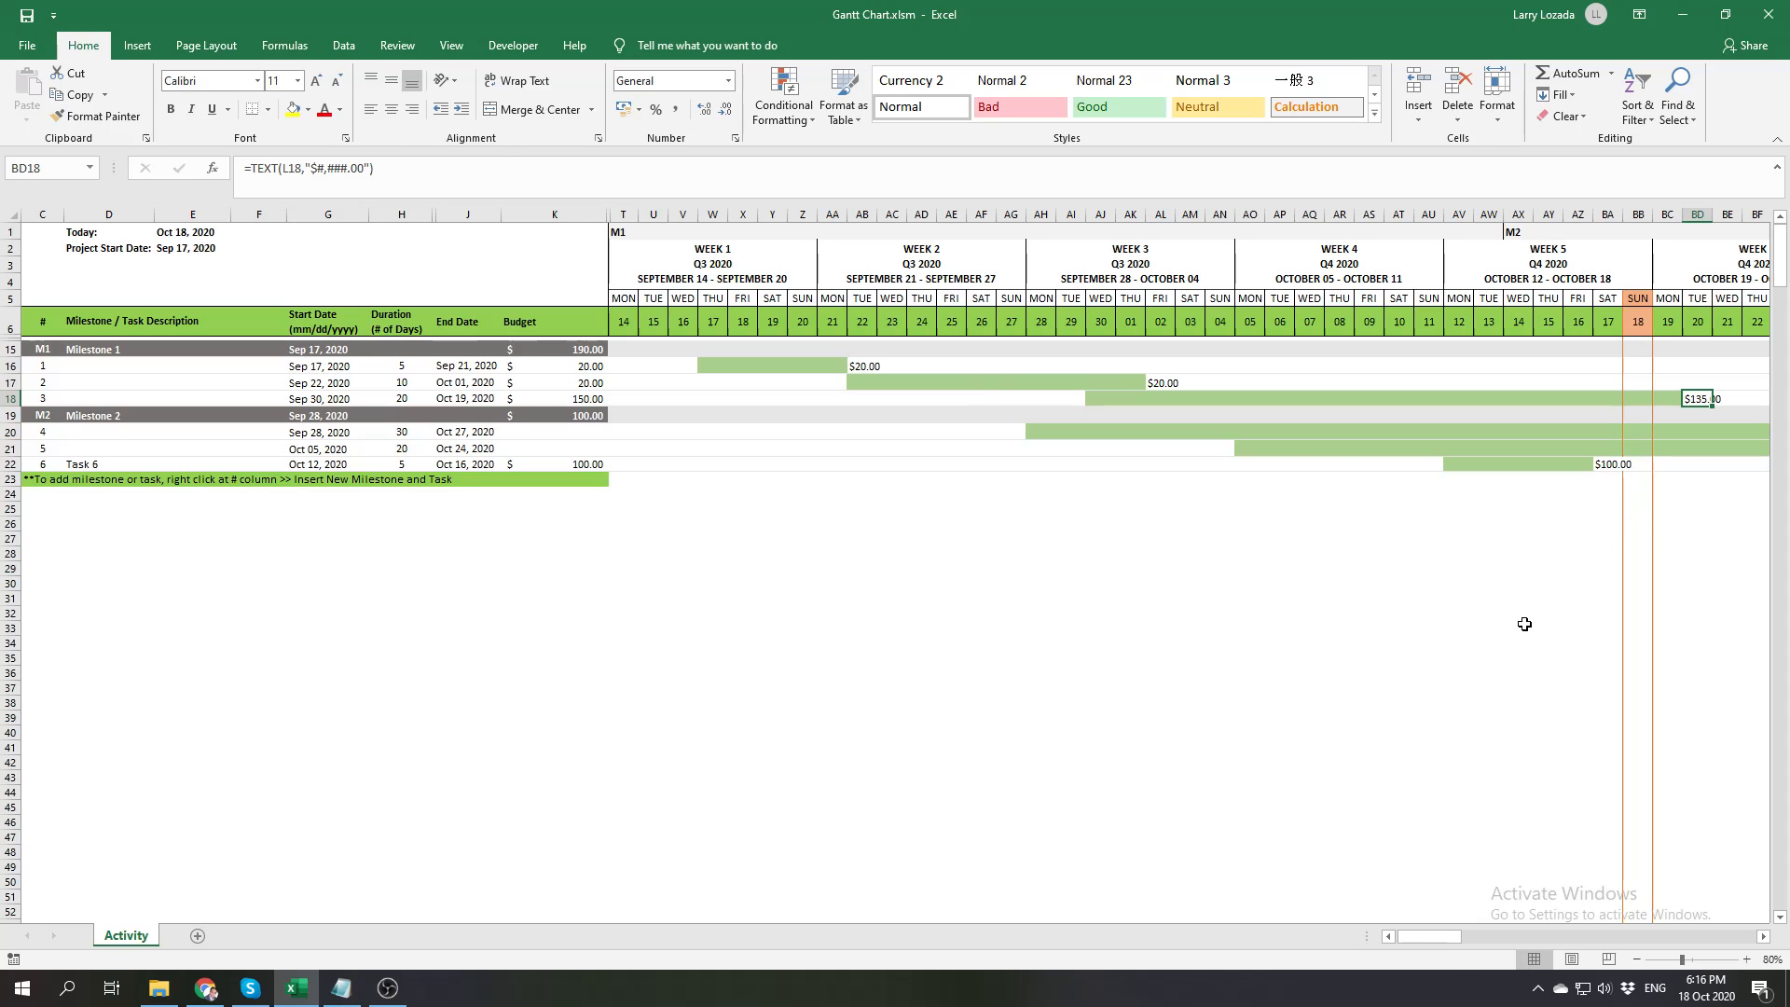
{"action": "key", "text": "Down"}
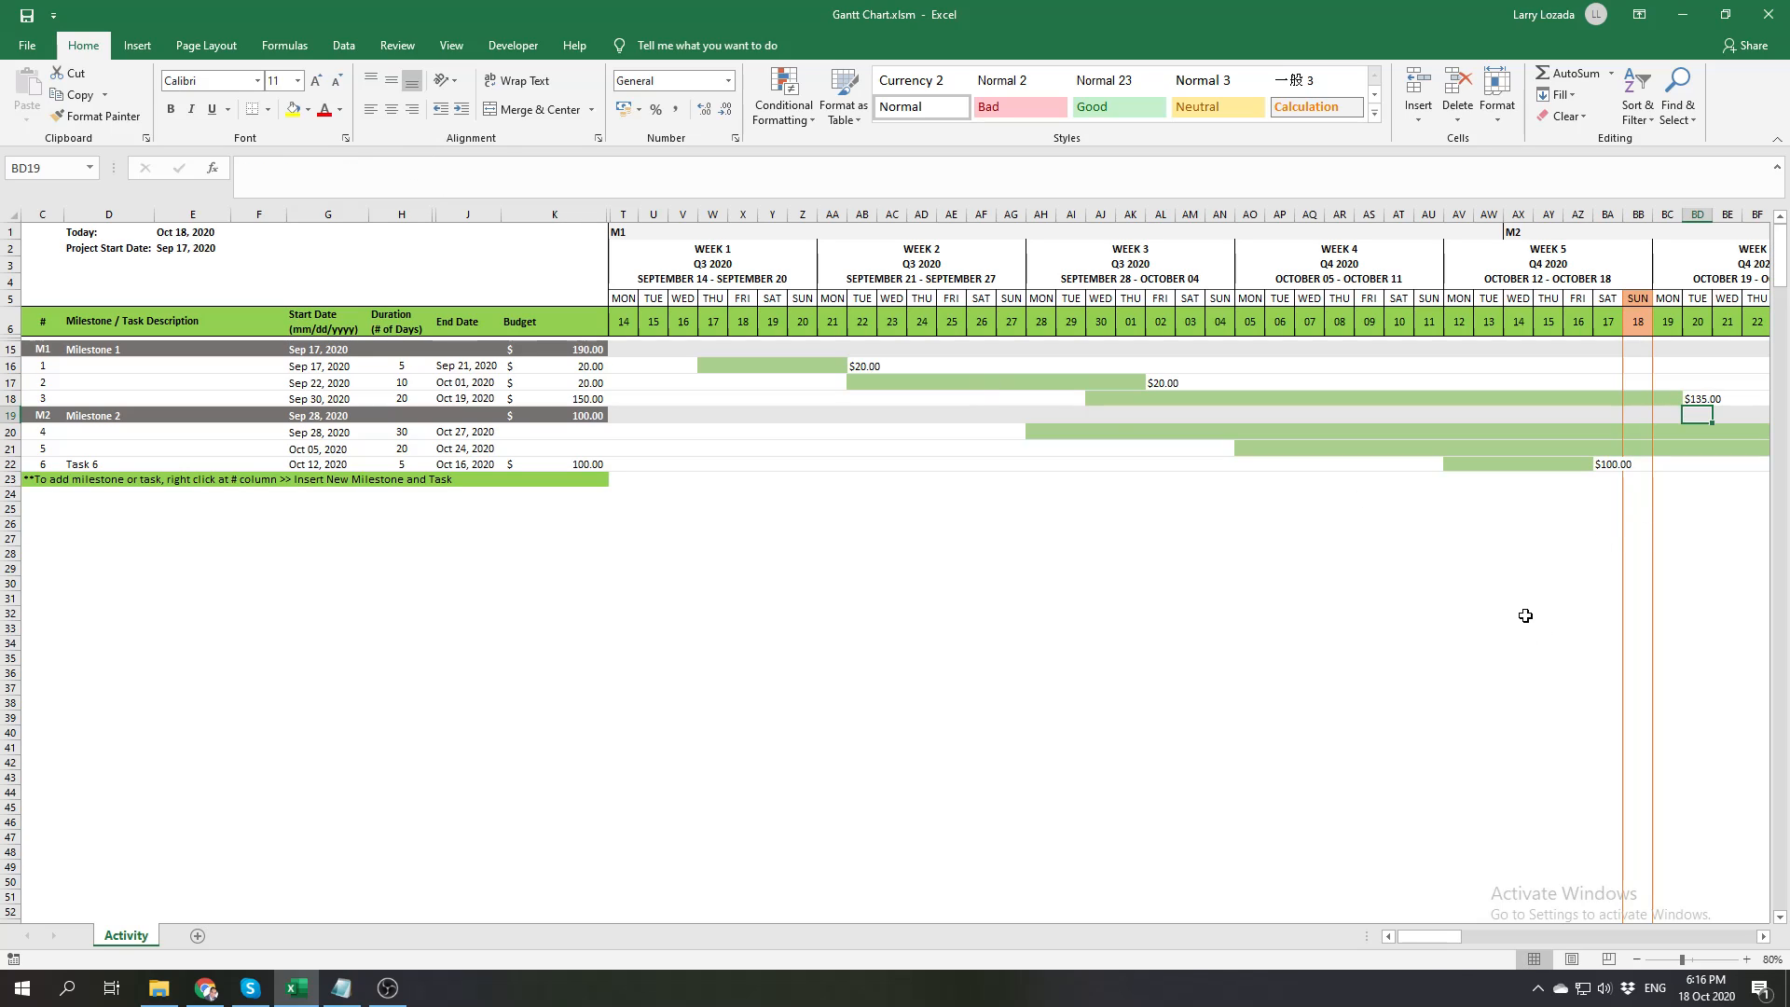
{"action": "left_click", "coordinate": [1704, 399]}
{"action": "key", "text": "Left"}
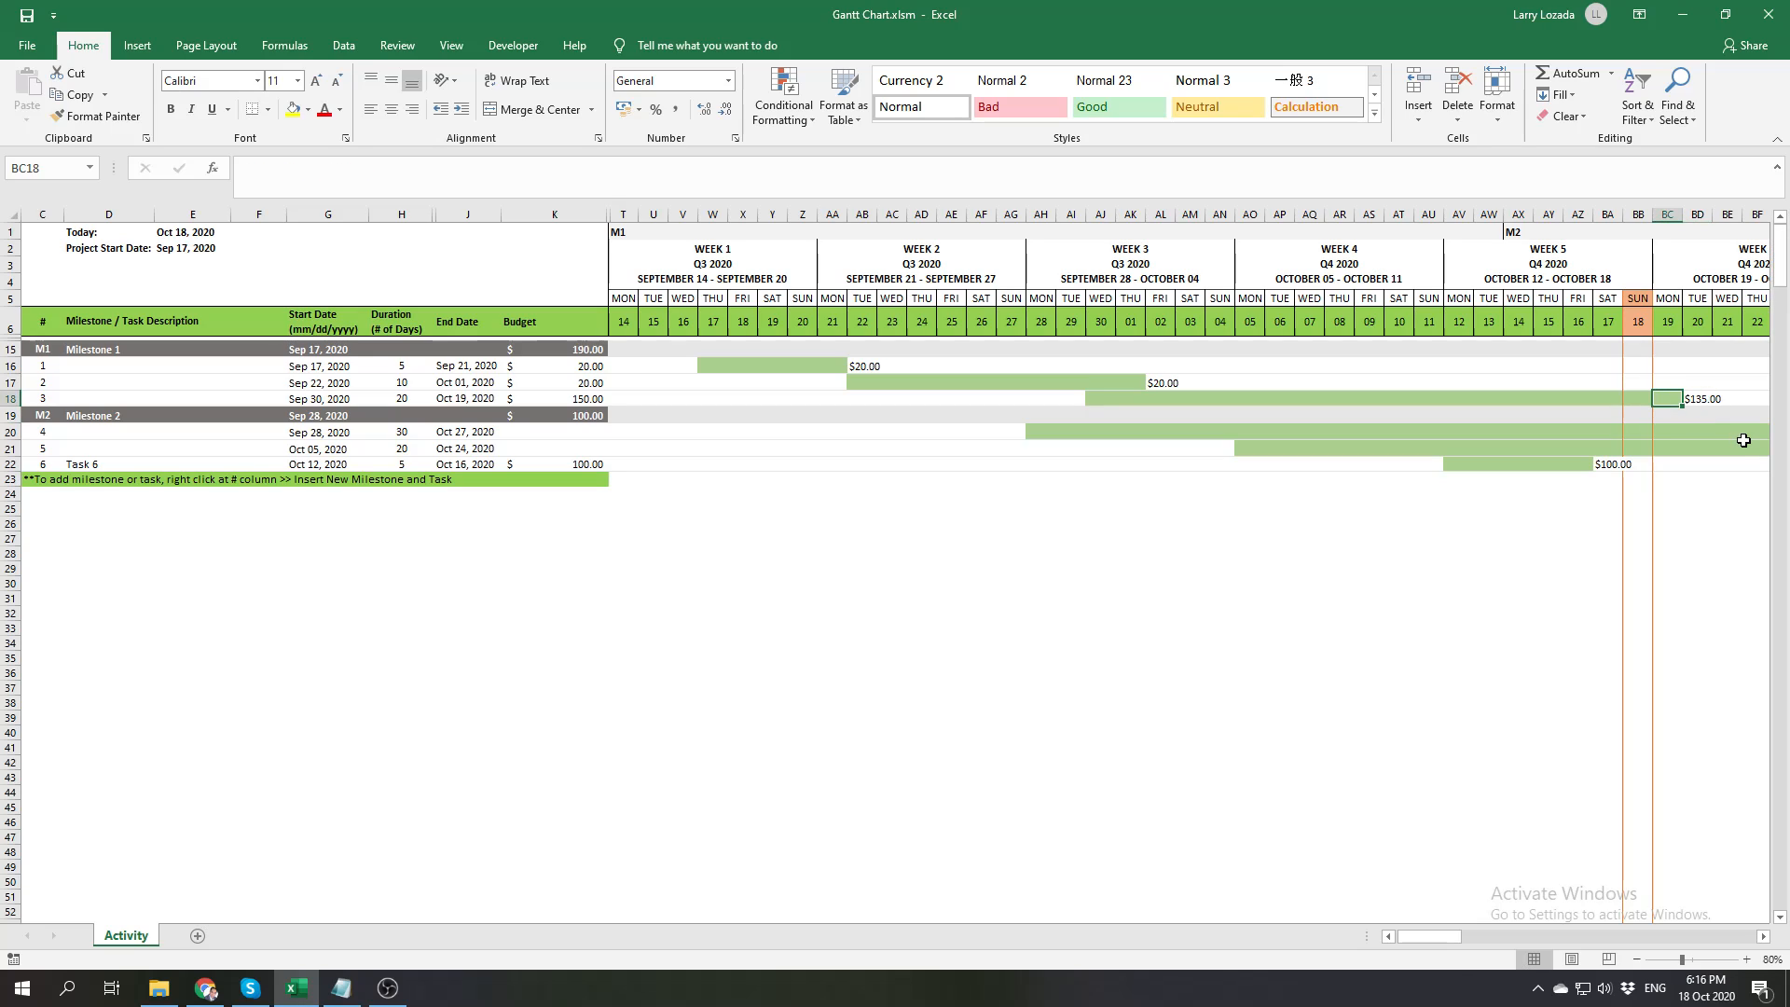
{"action": "key", "text": "Left"}
{"action": "key", "text": "Left"}
{"action": "key", "text": "Left"}
{"action": "key", "text": "Left"}
{"action": "key", "text": "Right"}
{"action": "key", "text": "Right"}
{"action": "key", "text": "Right"}
{"action": "key", "text": "Right"}
{"action": "key", "text": "Right"}
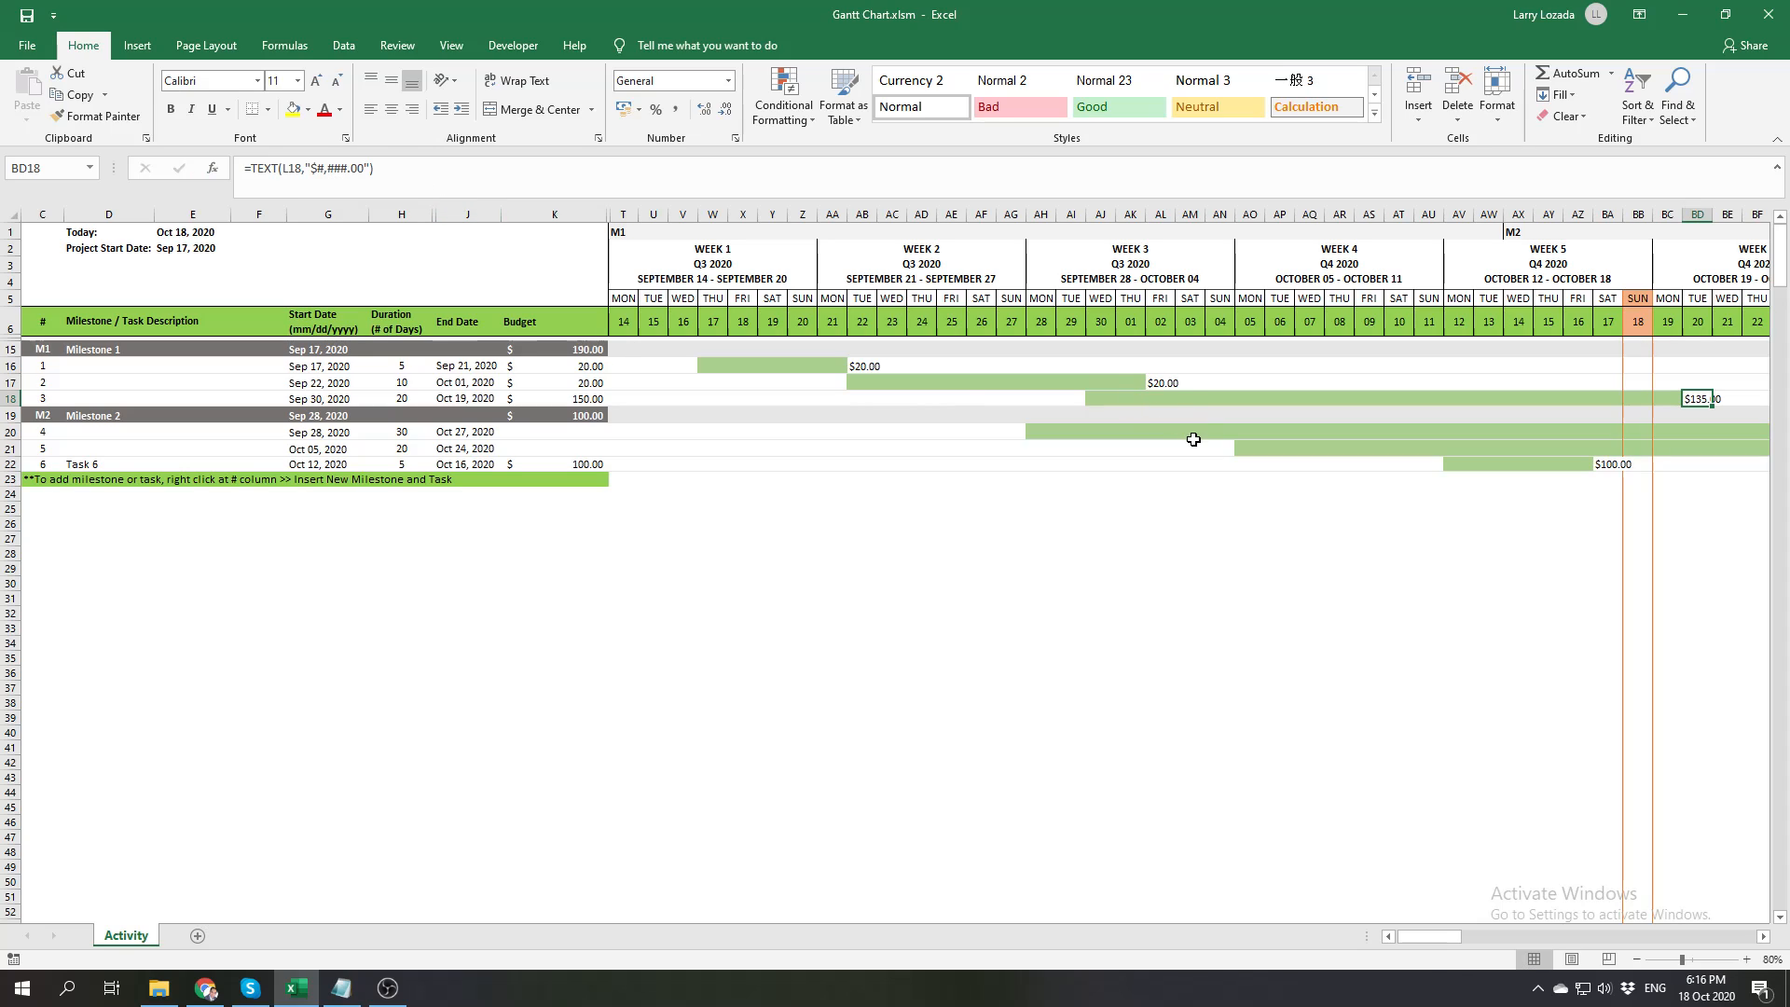
Check the last day of Task 4's timeline bar and the formula of the amount label beside it
{"action": "left_click_drag", "start_coordinate": [1451, 942], "coordinate": [1457, 933]}
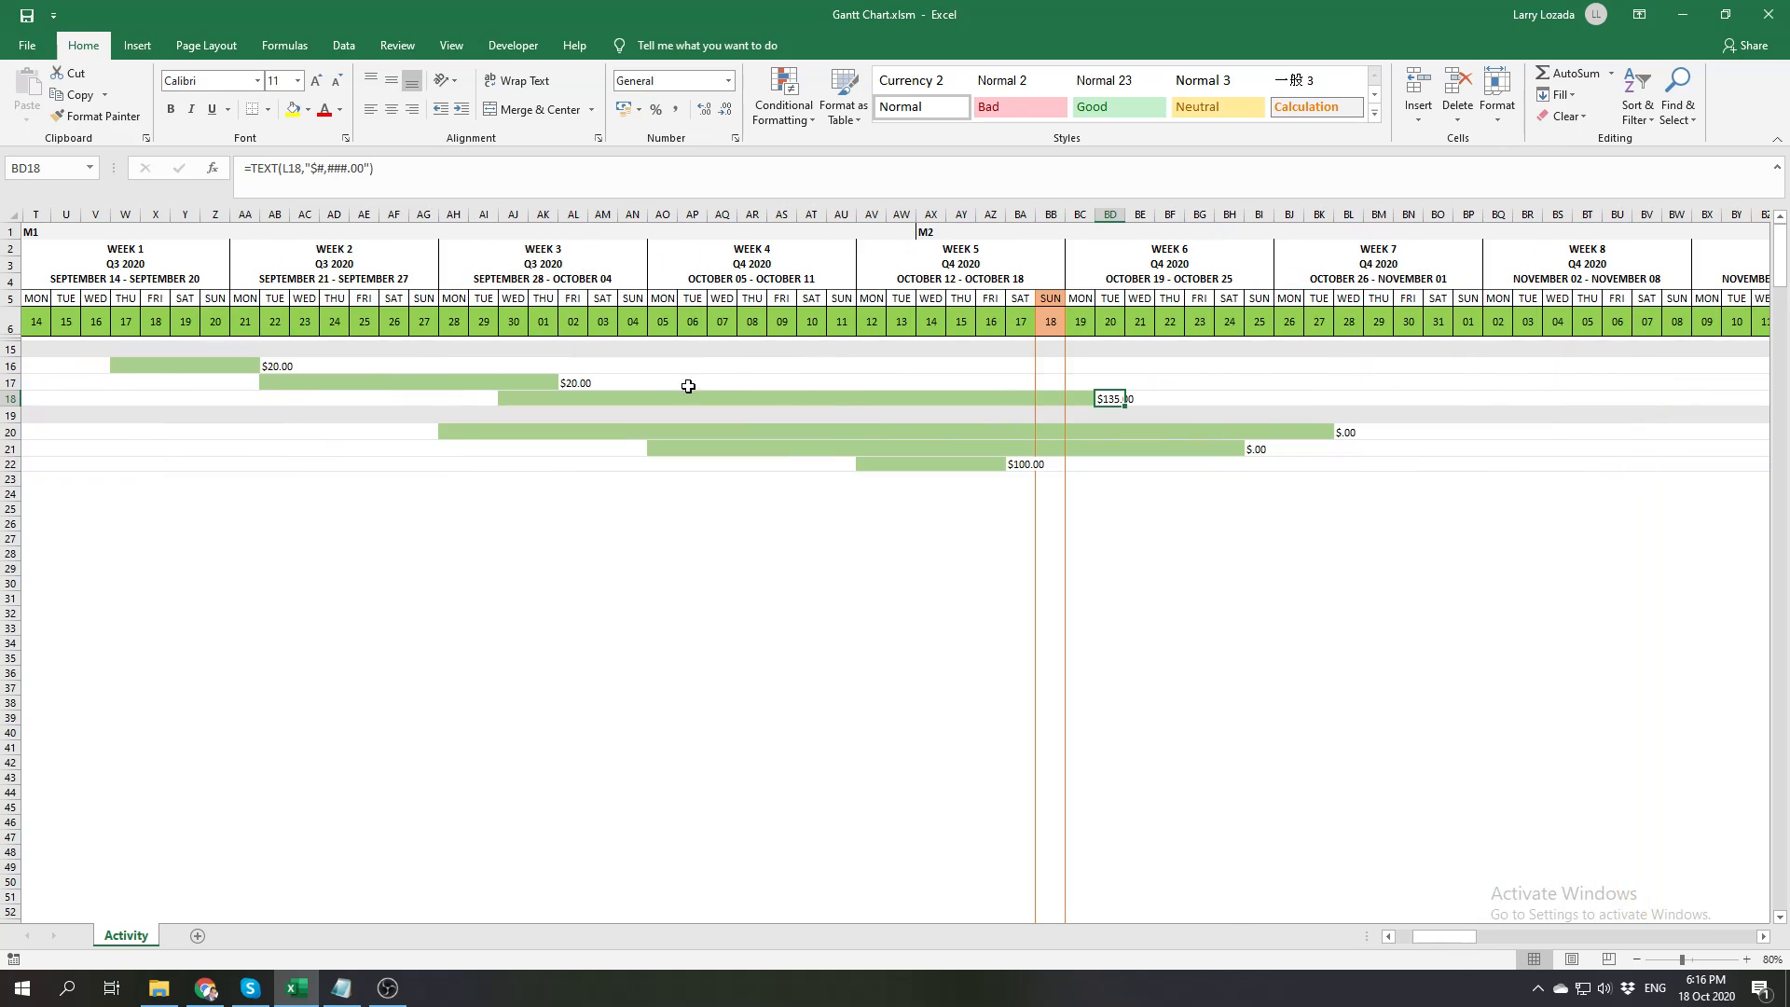
{"action": "mouse_move", "coordinate": [1441, 937]}
{"action": "left_mouse_down"}
{"action": "mouse_move", "coordinate": [1373, 937]}
{"action": "mouse_move", "coordinate": [1435, 927]}
{"action": "left_mouse_up"}
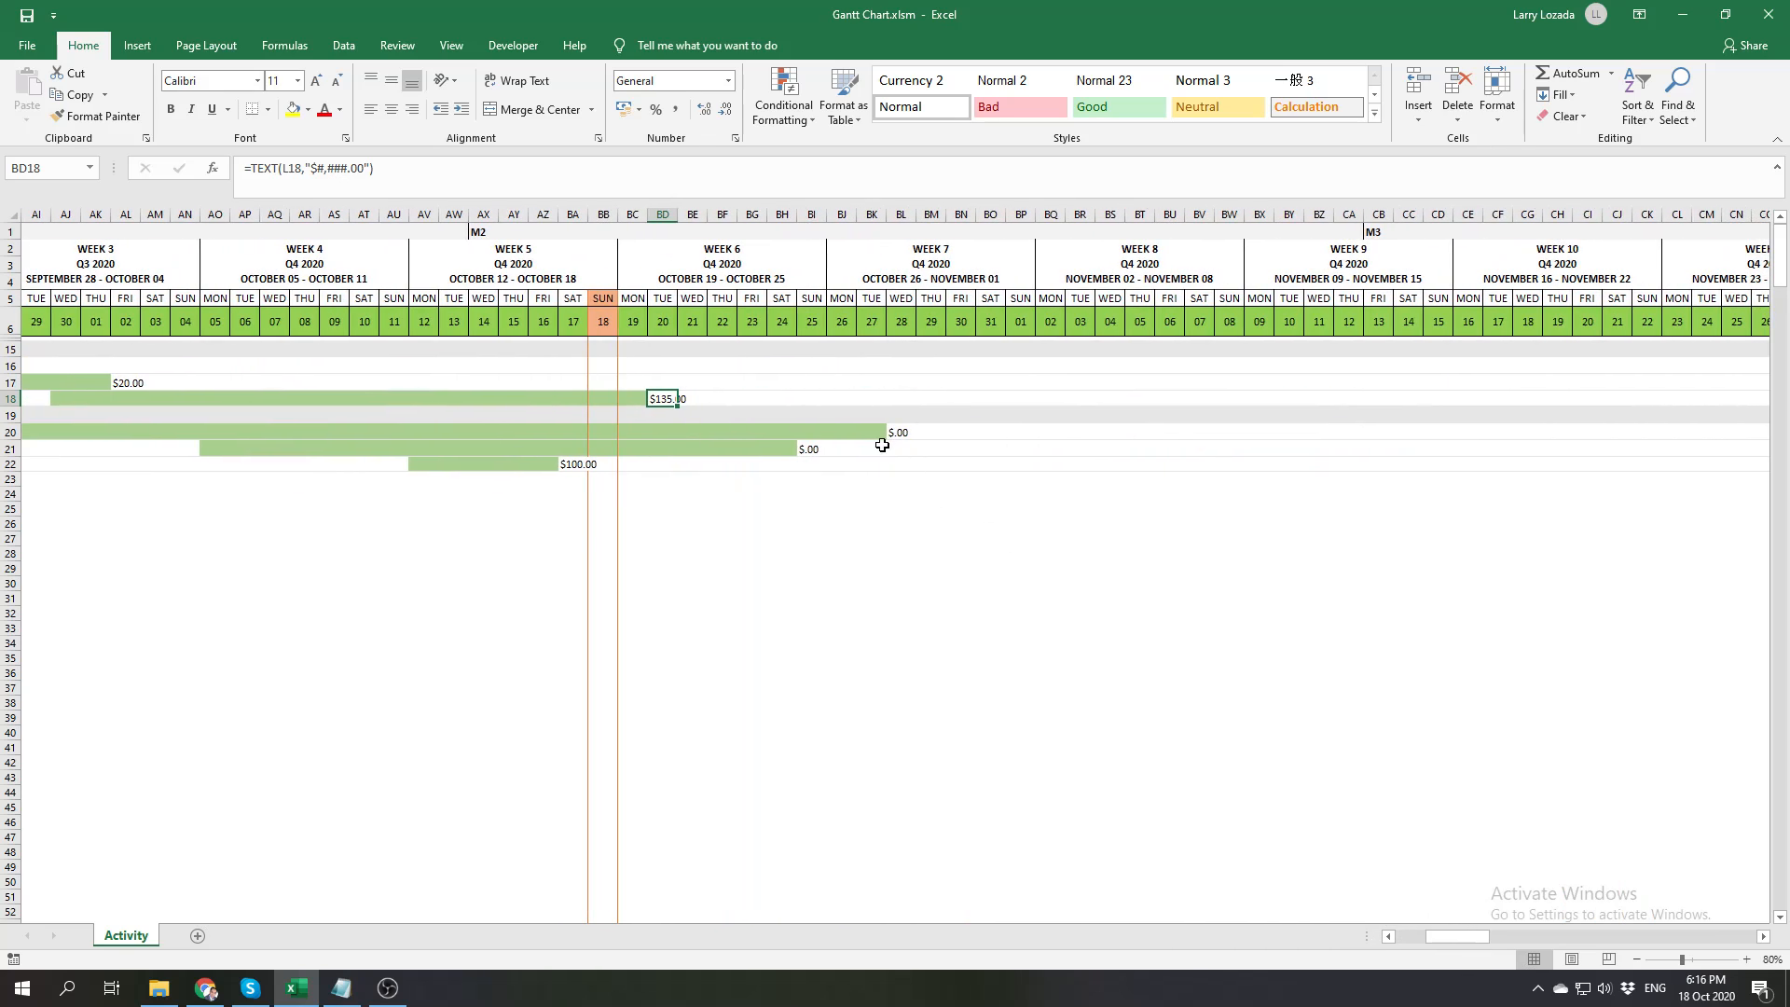
{"action": "left_click", "coordinate": [870, 434]}
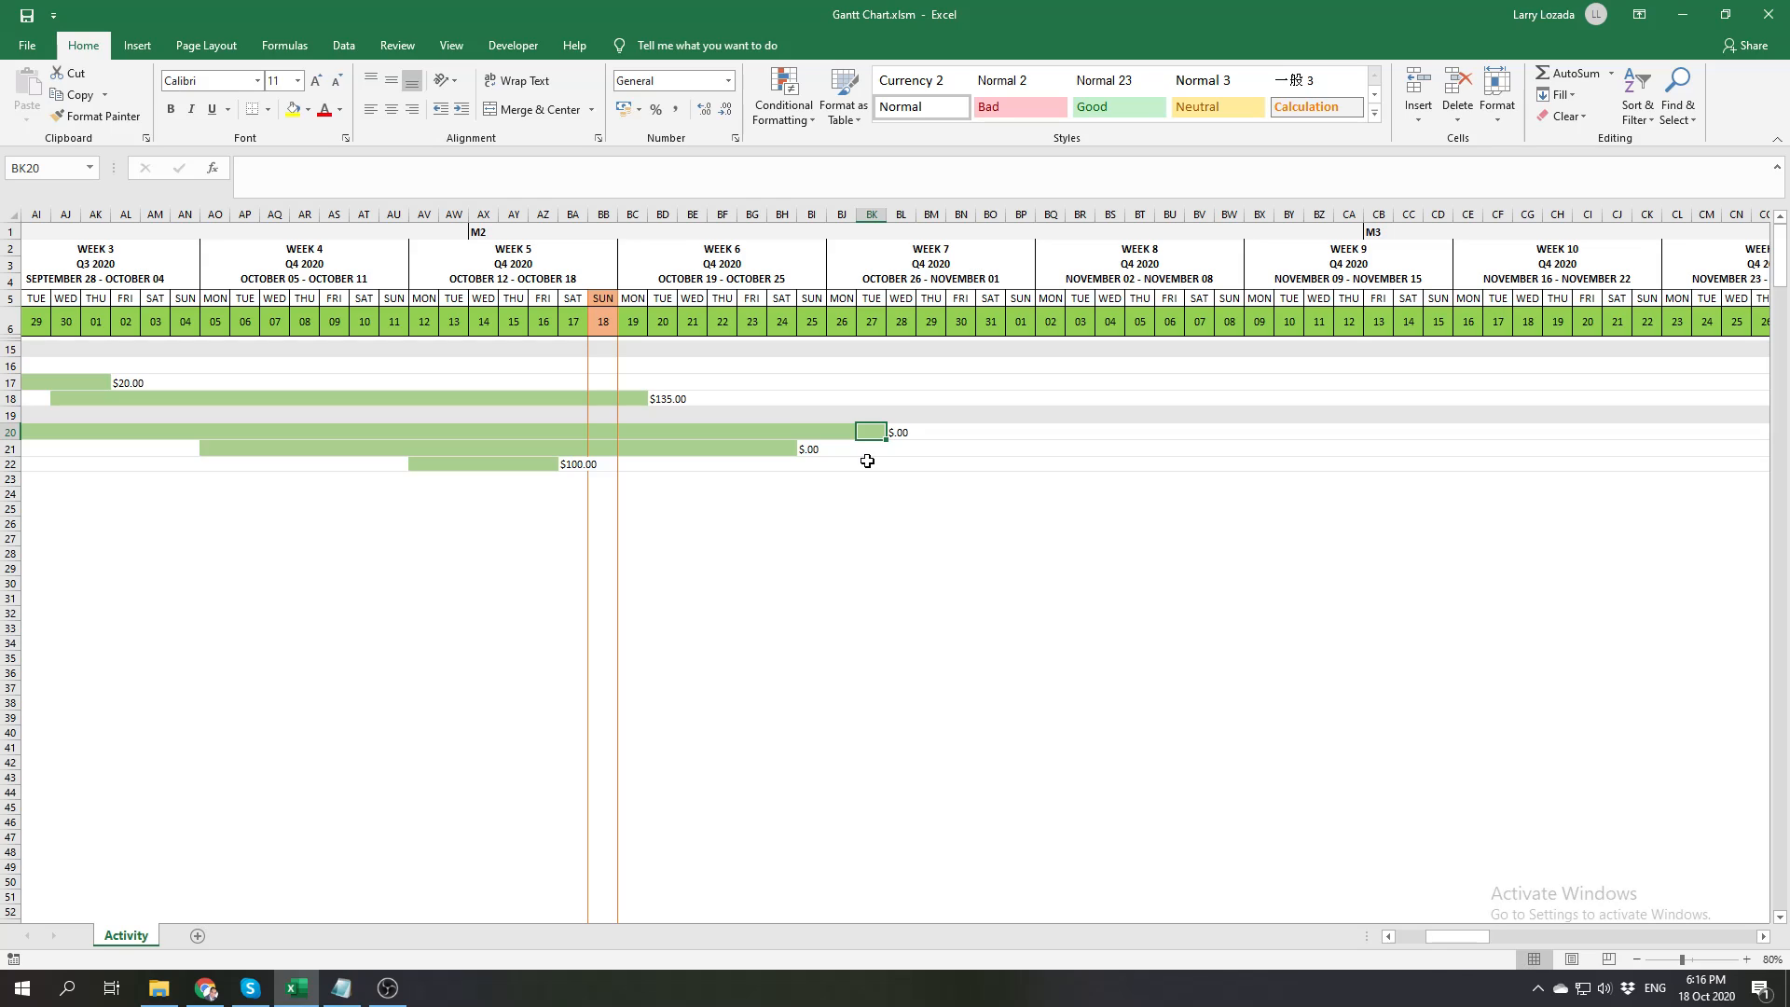
{"action": "key", "text": "Right"}
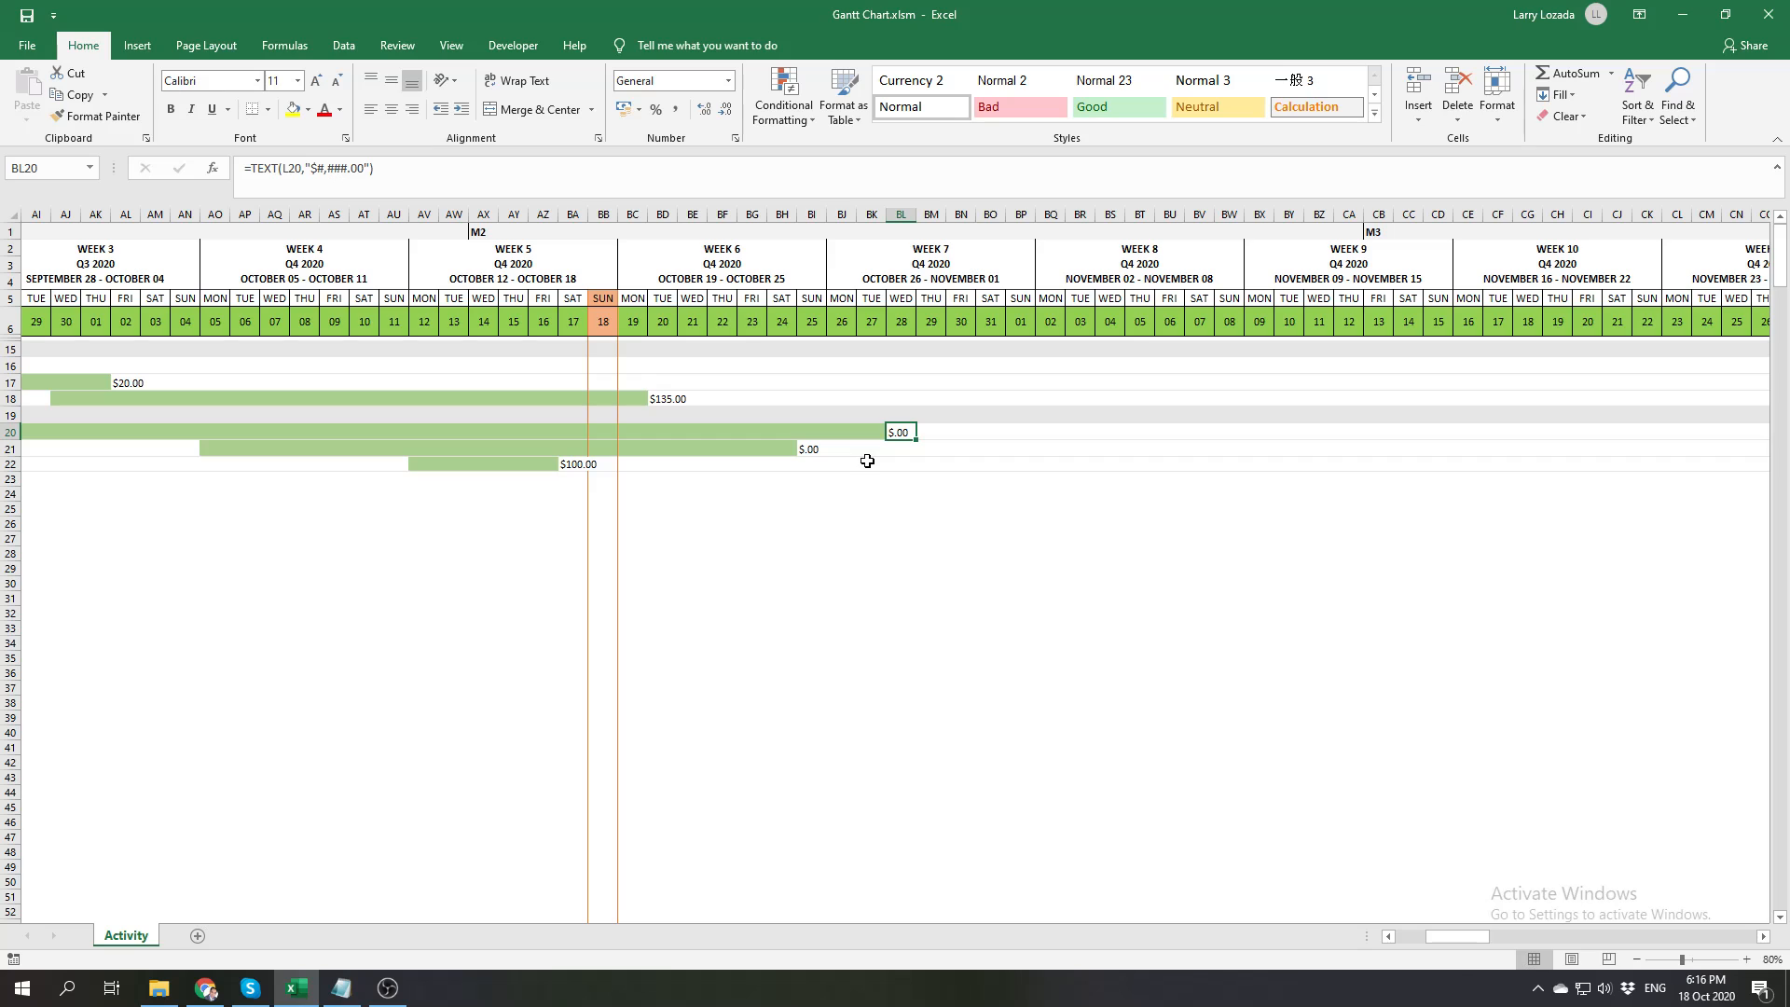
{"action": "left_click", "coordinate": [934, 539]}
{"action": "left_click_drag", "start_coordinate": [1485, 936], "coordinate": [1430, 940]}
{"action": "left_click", "coordinate": [682, 643]}
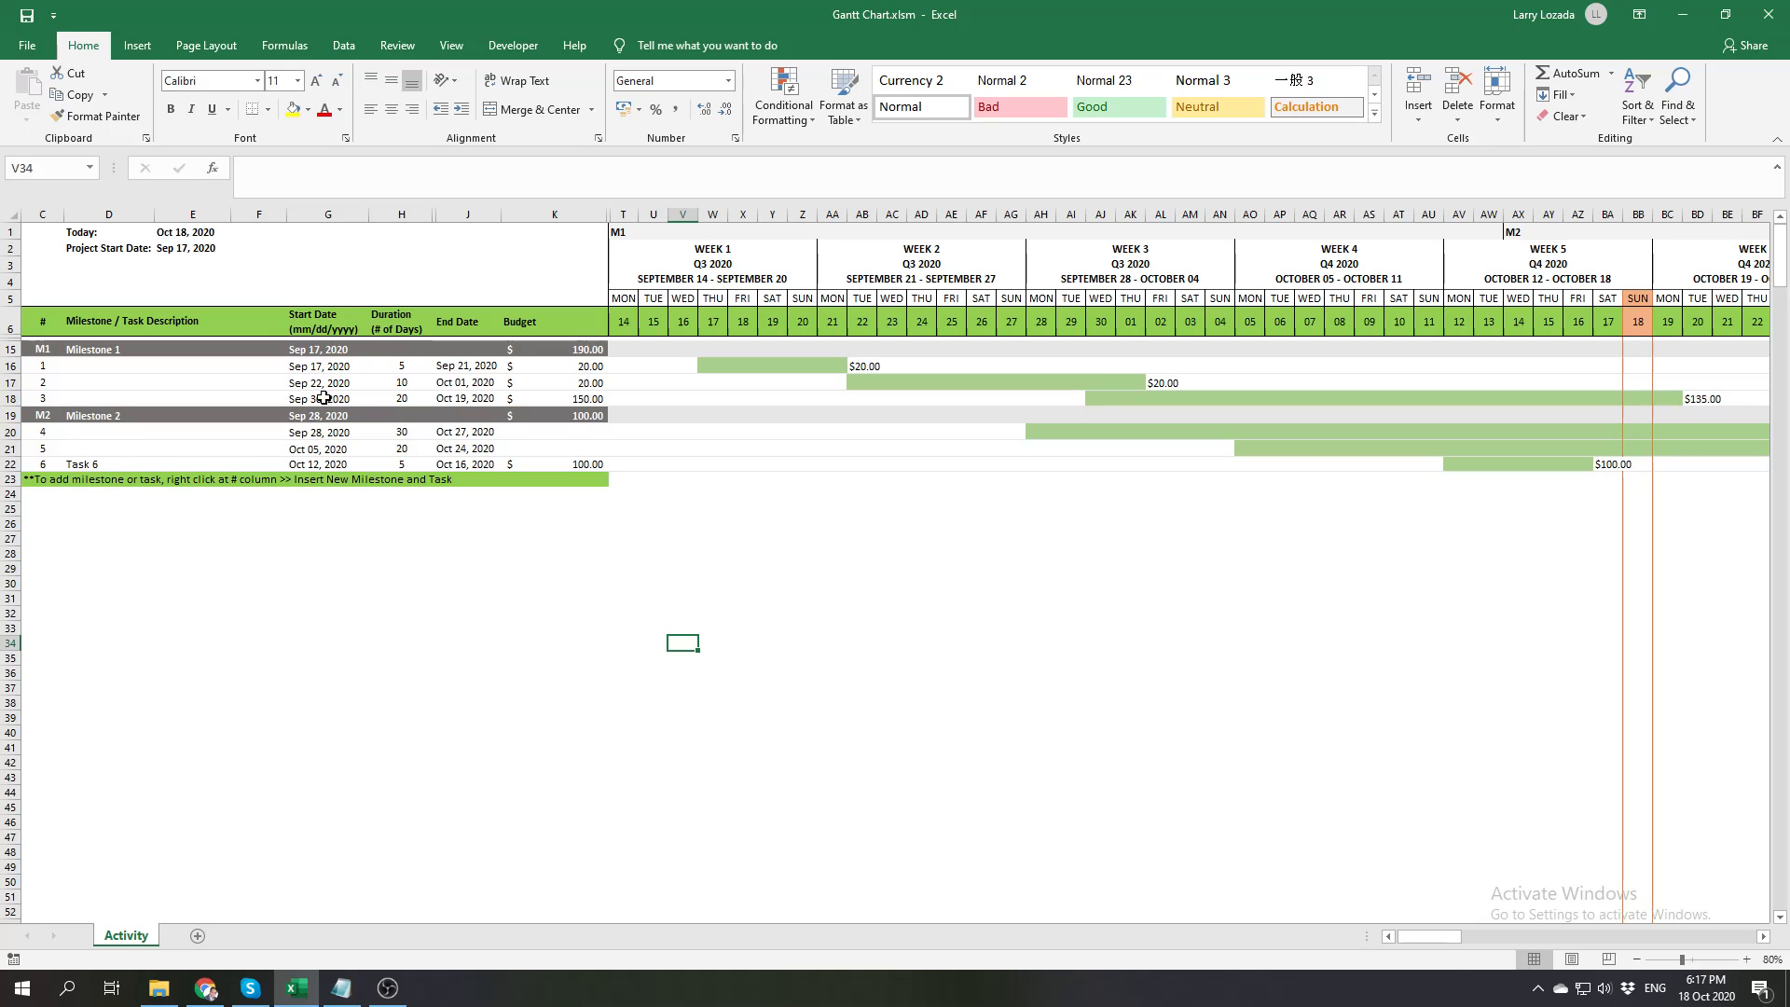
Set Task 3's start date to September 16, 2020 in the calendar and check the date in its re-sorted row
{"action": "left_click", "coordinate": [317, 399]}
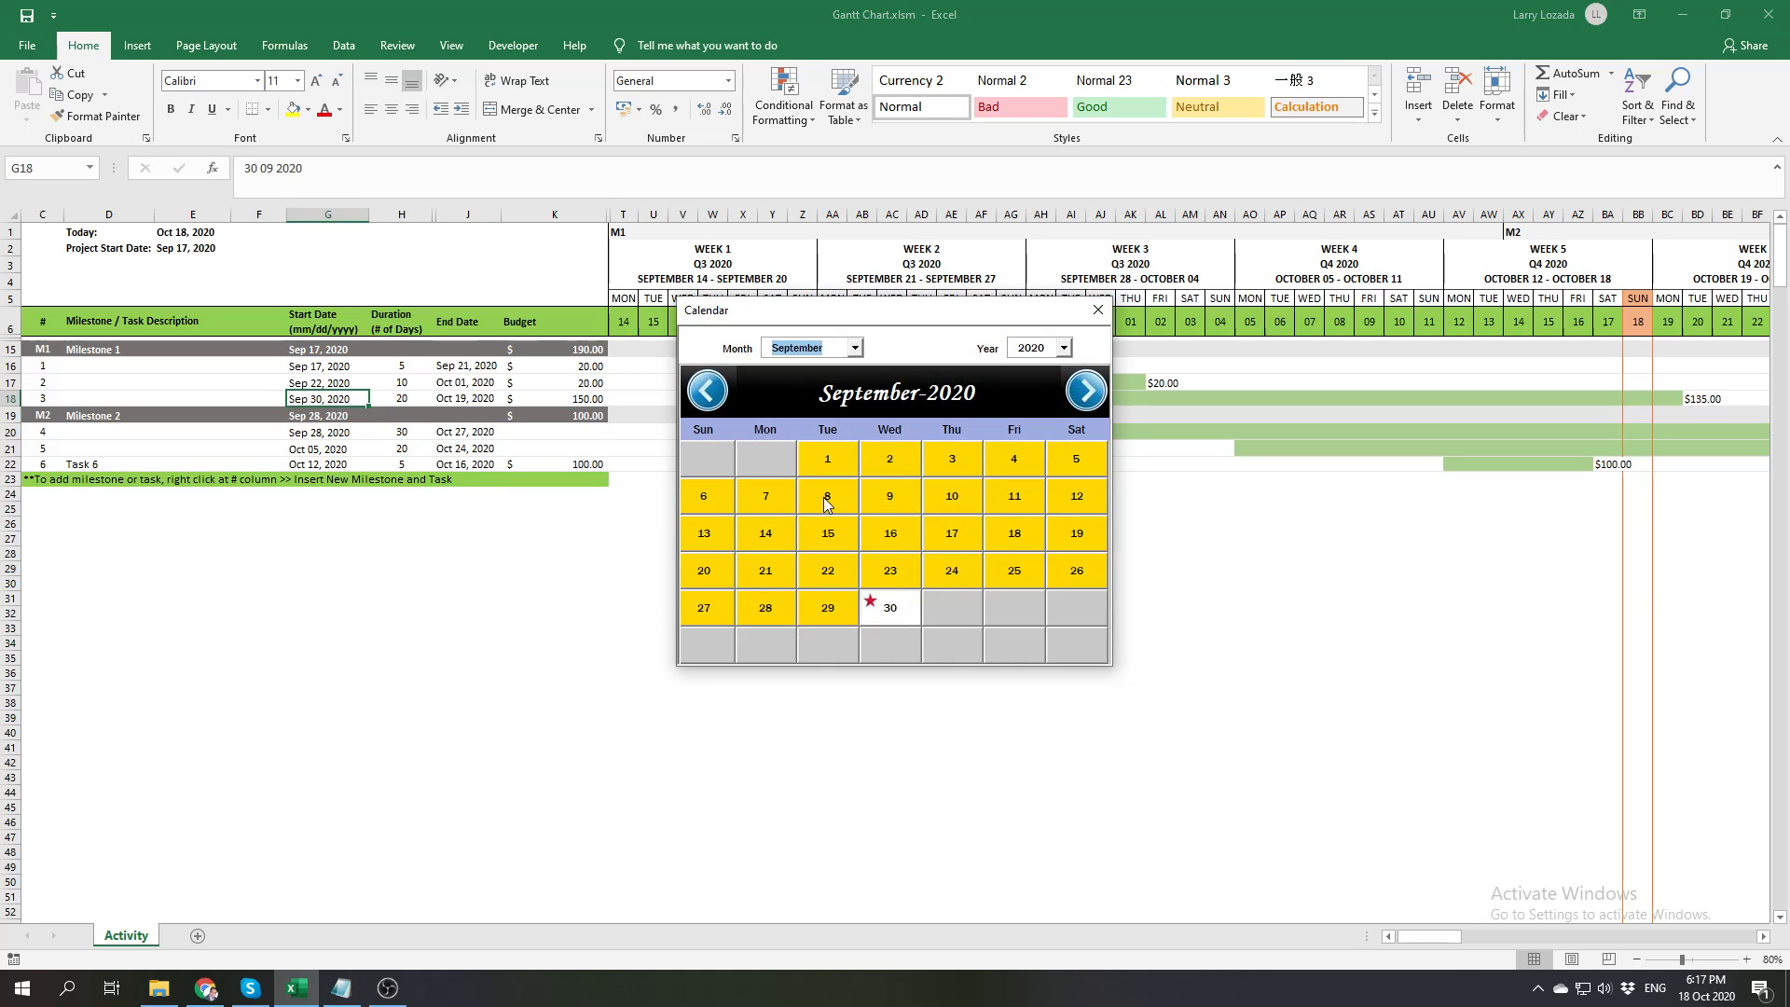
{"action": "left_click", "coordinate": [892, 534]}
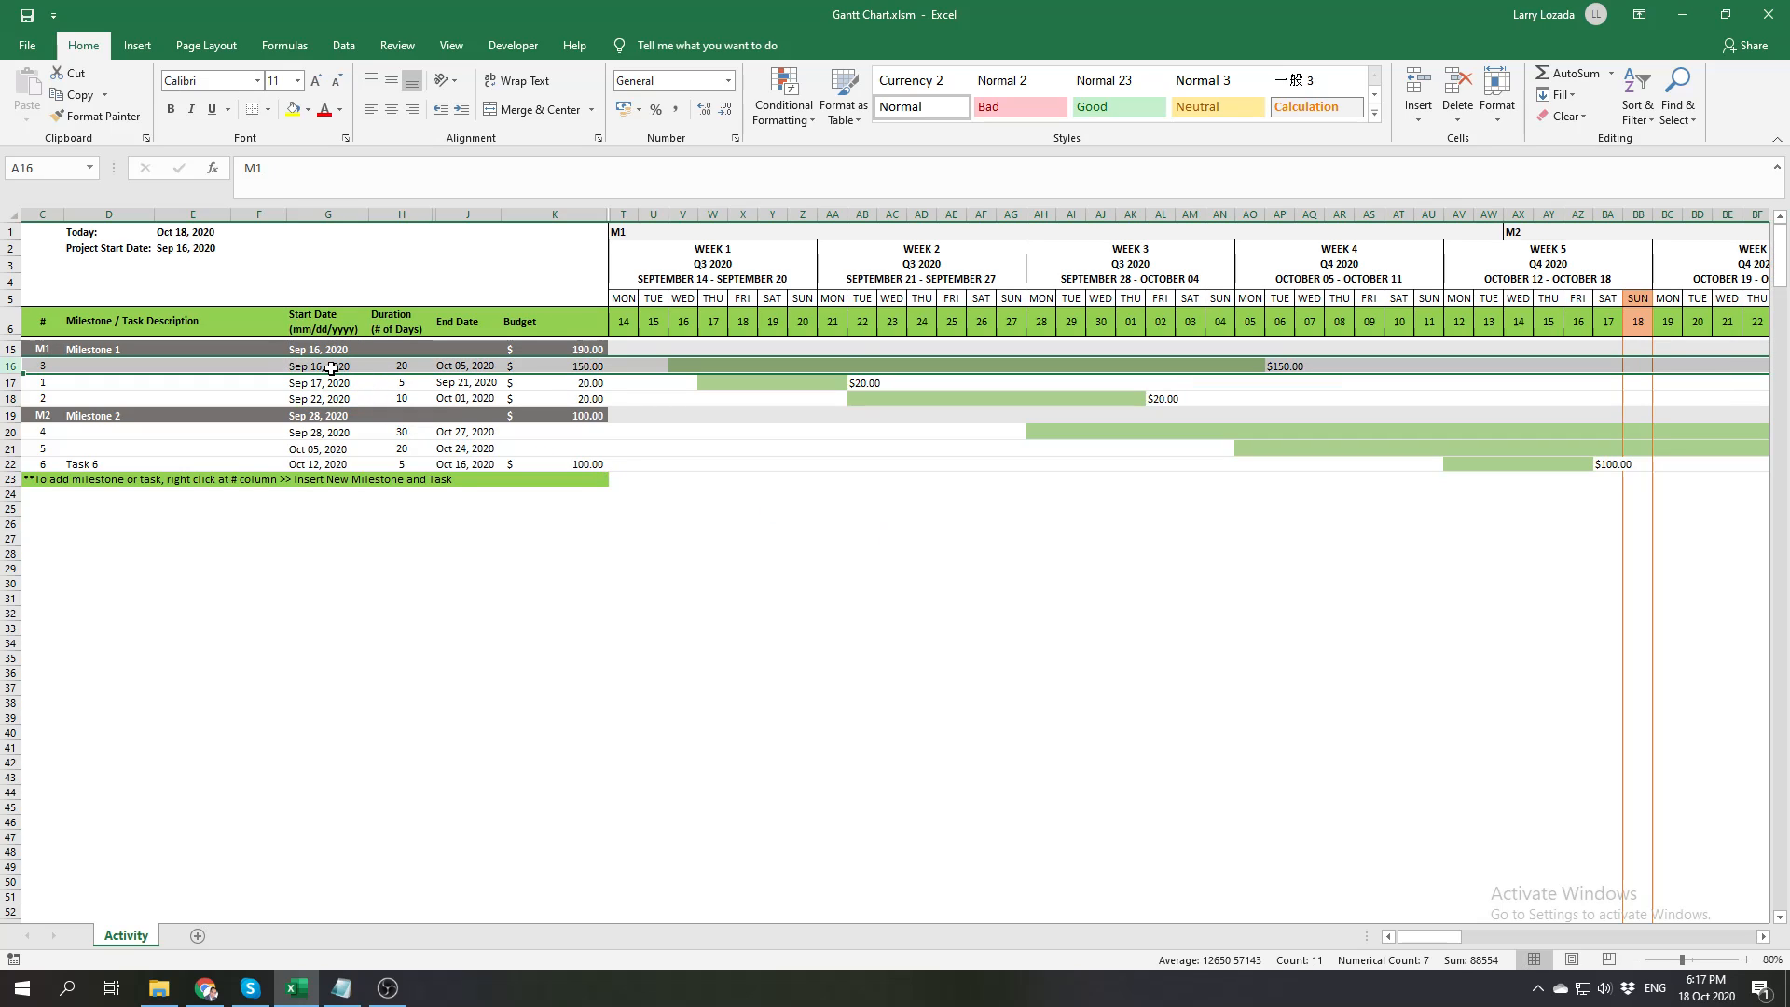
{"action": "left_click", "coordinate": [331, 368]}
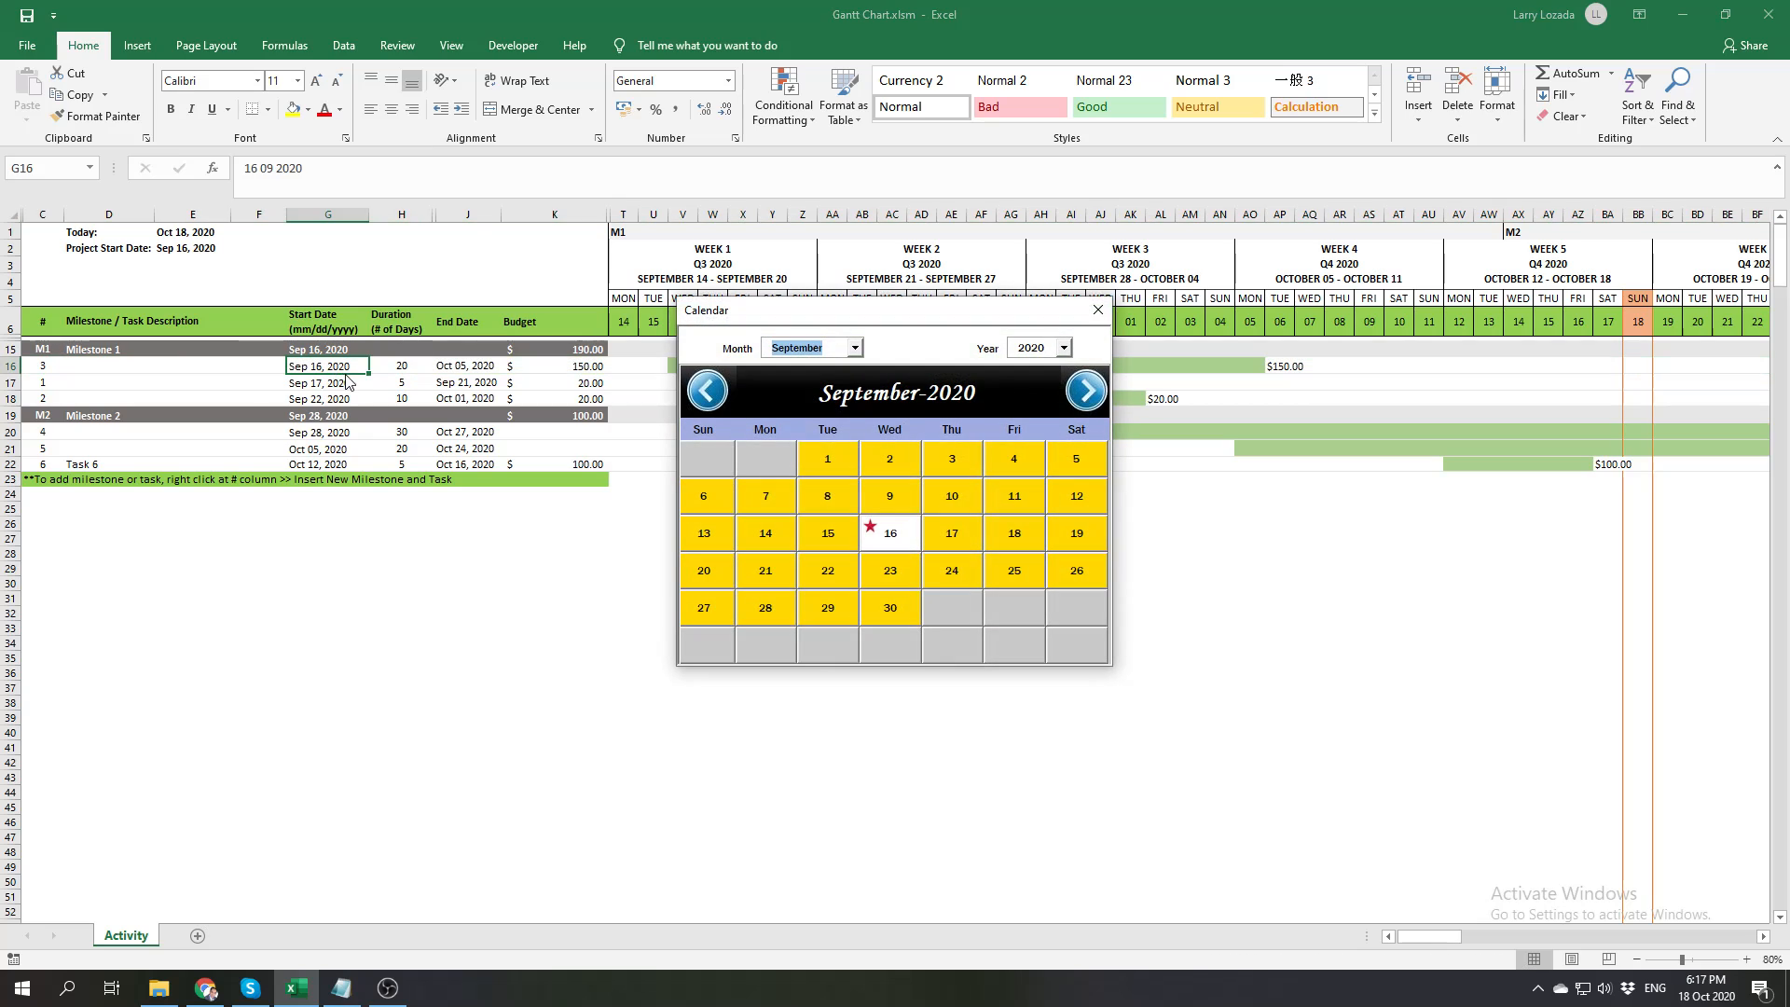
{"action": "left_click", "coordinate": [1099, 310]}
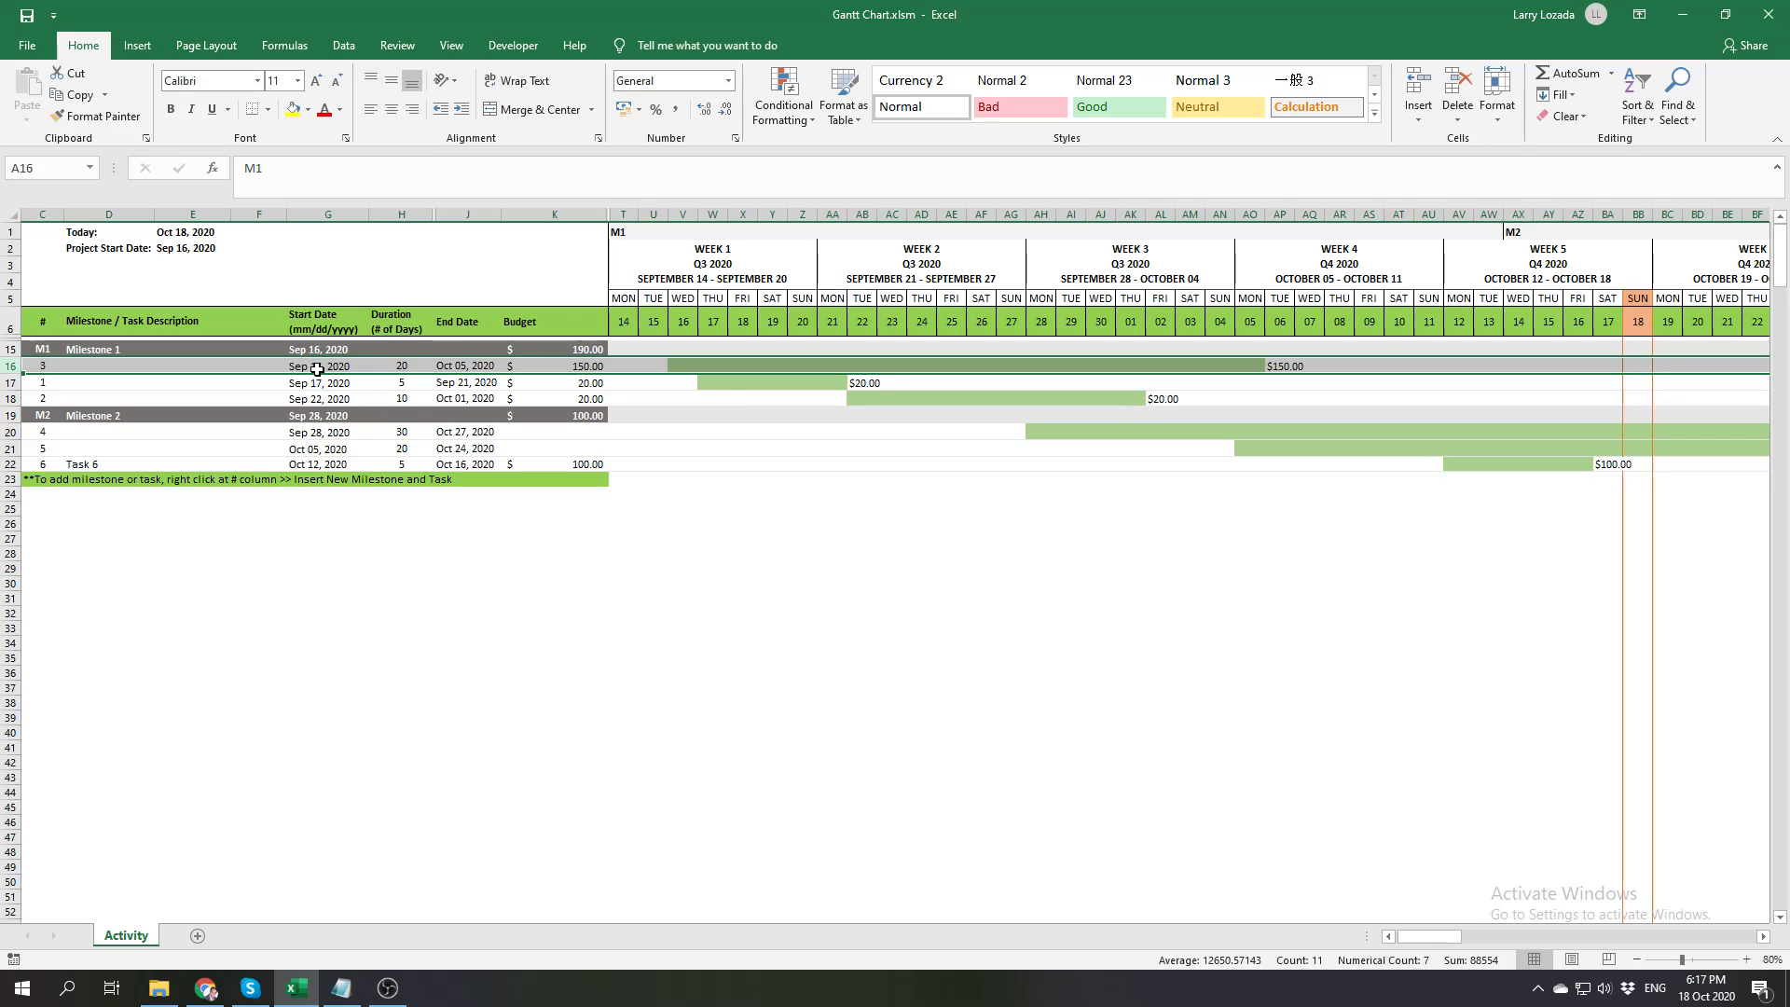
Set Task 3's start date to September 21, 2020 and Task 4's start date to September 15, 2020
{"action": "left_click", "coordinate": [317, 369]}
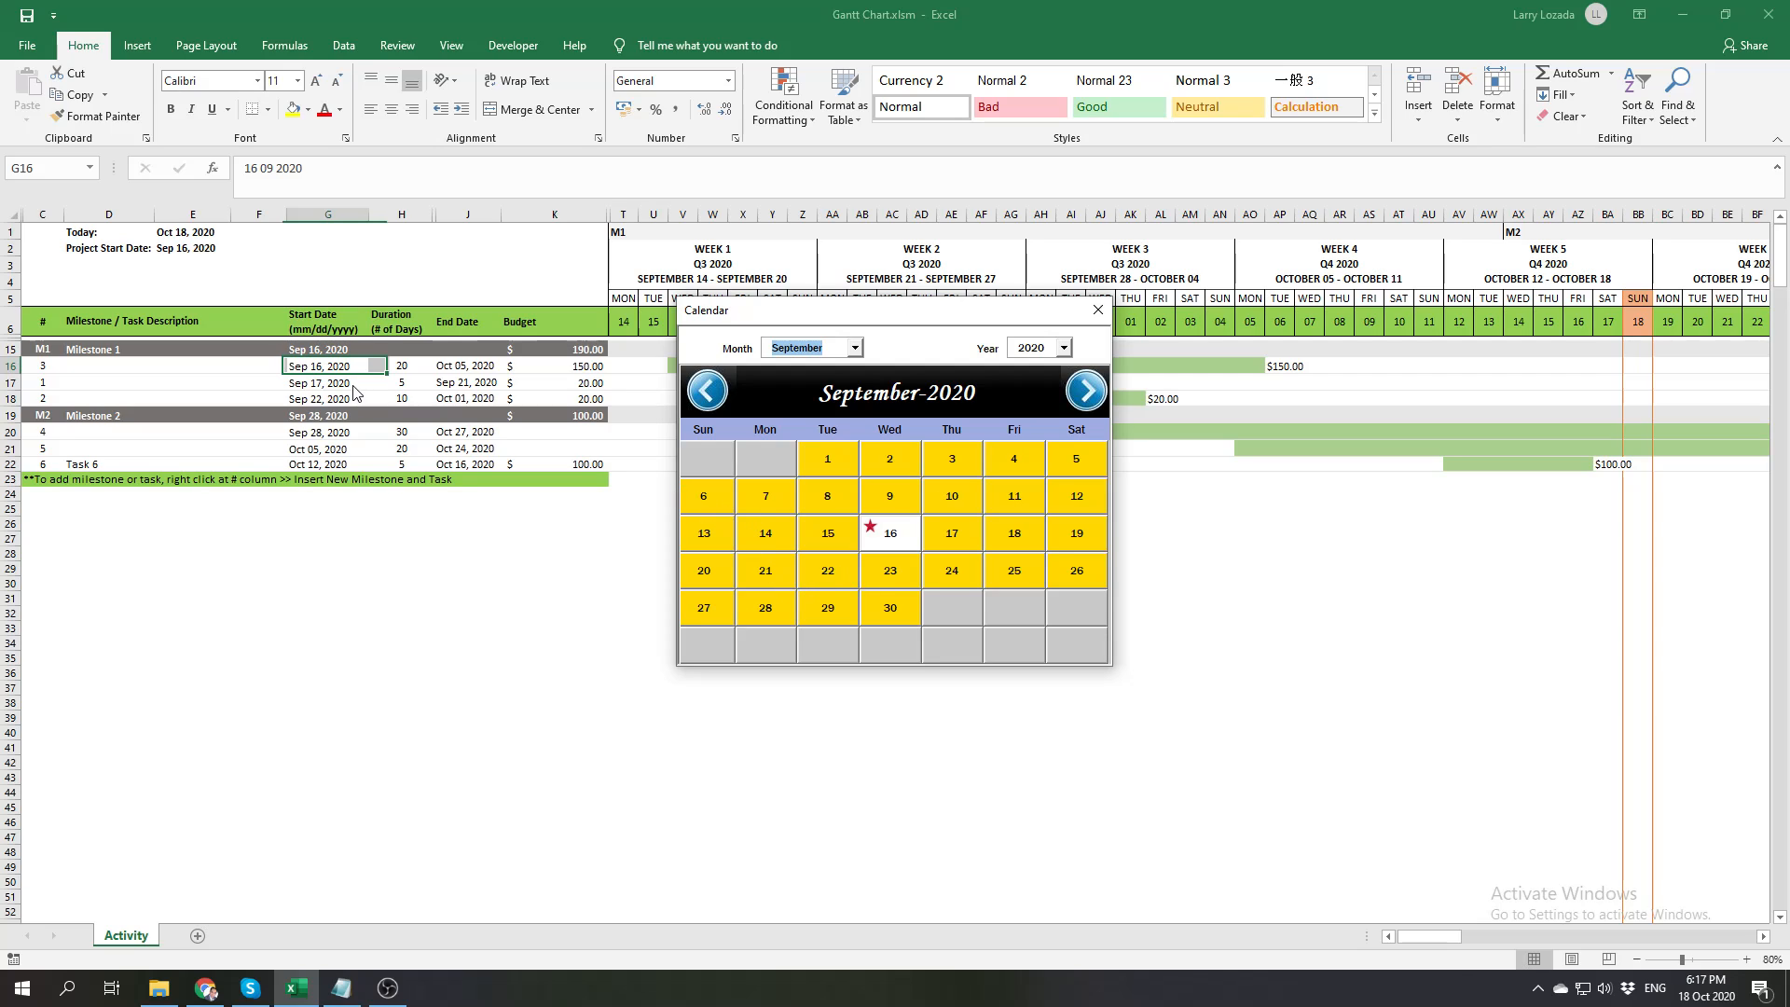
{"action": "left_click", "coordinate": [766, 571]}
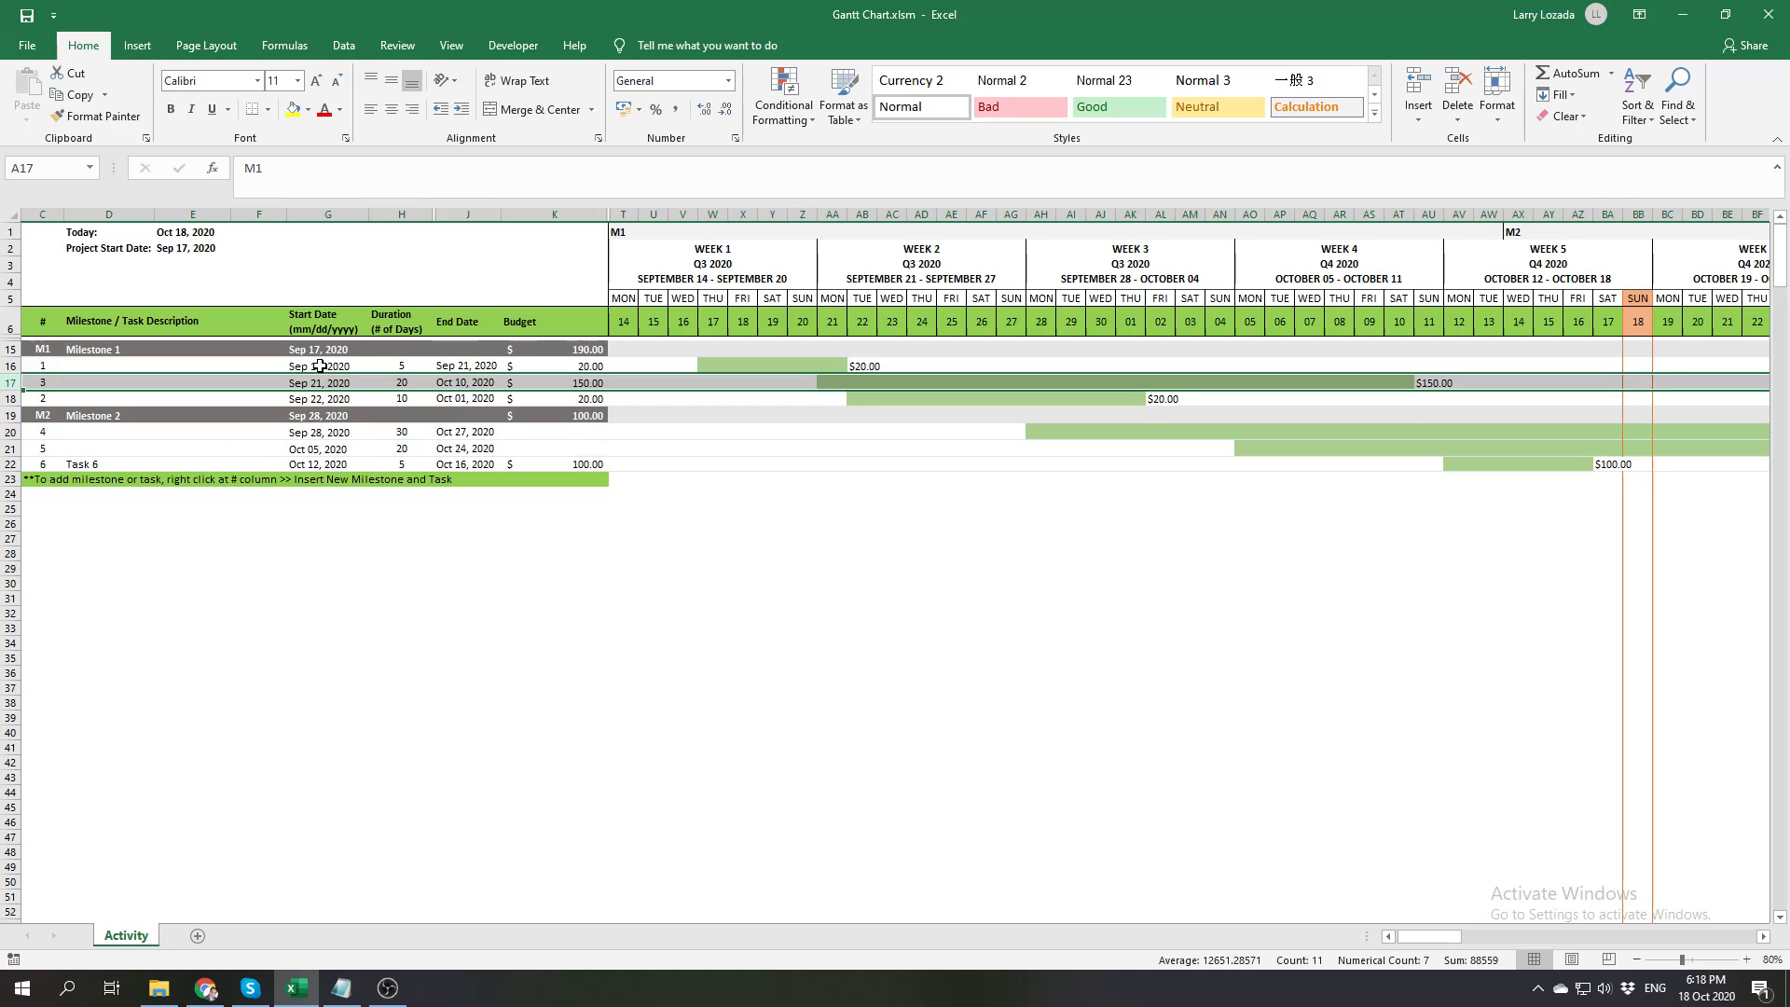
{"action": "left_click", "coordinate": [317, 433]}
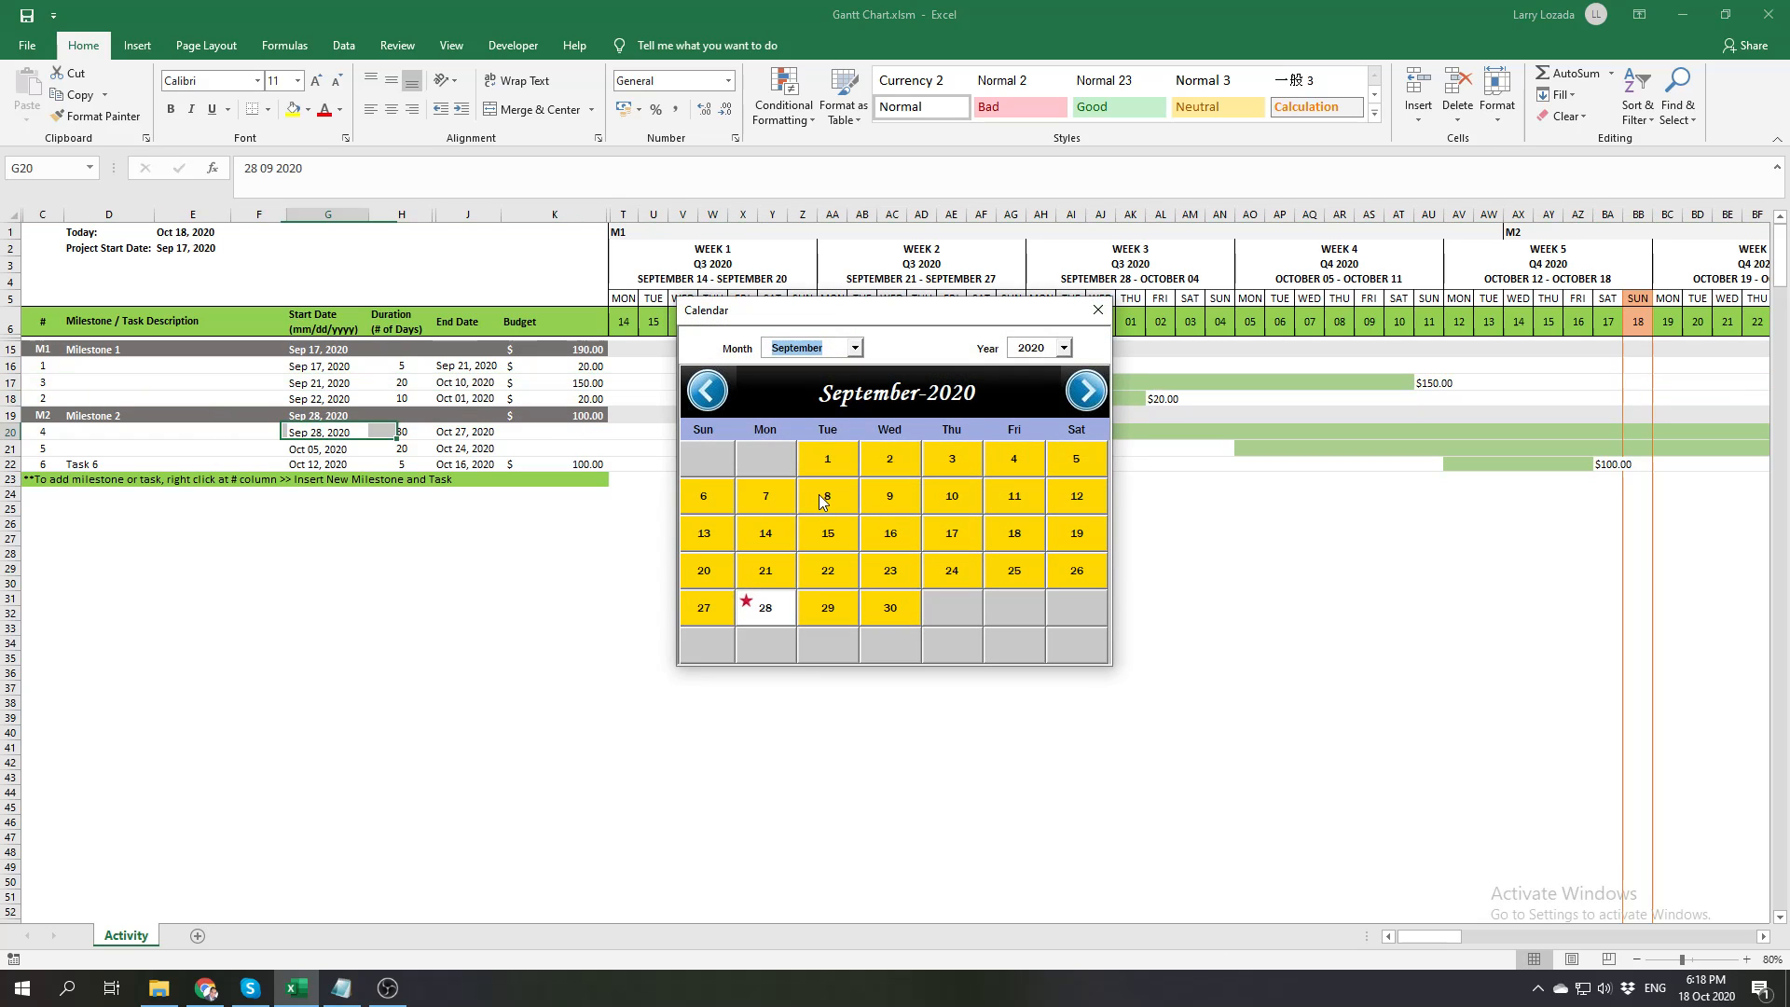
{"action": "left_click", "coordinate": [834, 532]}
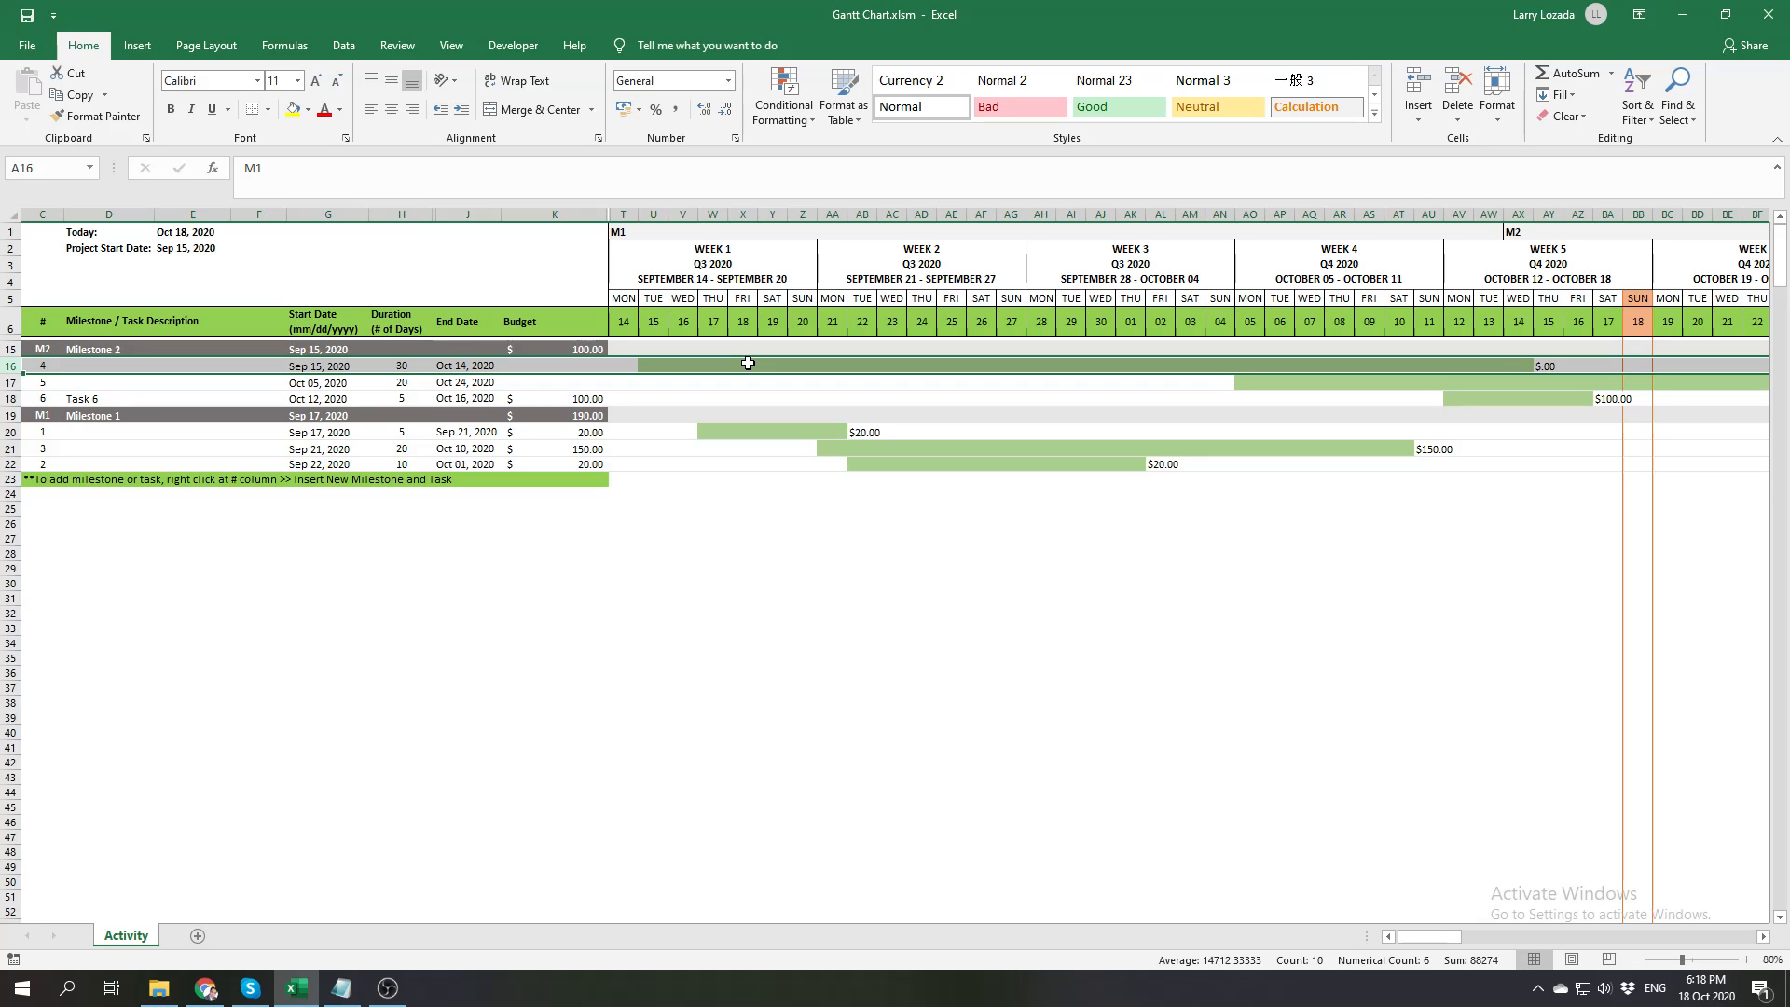
Add a new milestone row below the last task of Milestone 1 and number it M3
{"action": "right_click", "coordinate": [32, 479]}
{"action": "mouse_move", "coordinate": [230, 493]}
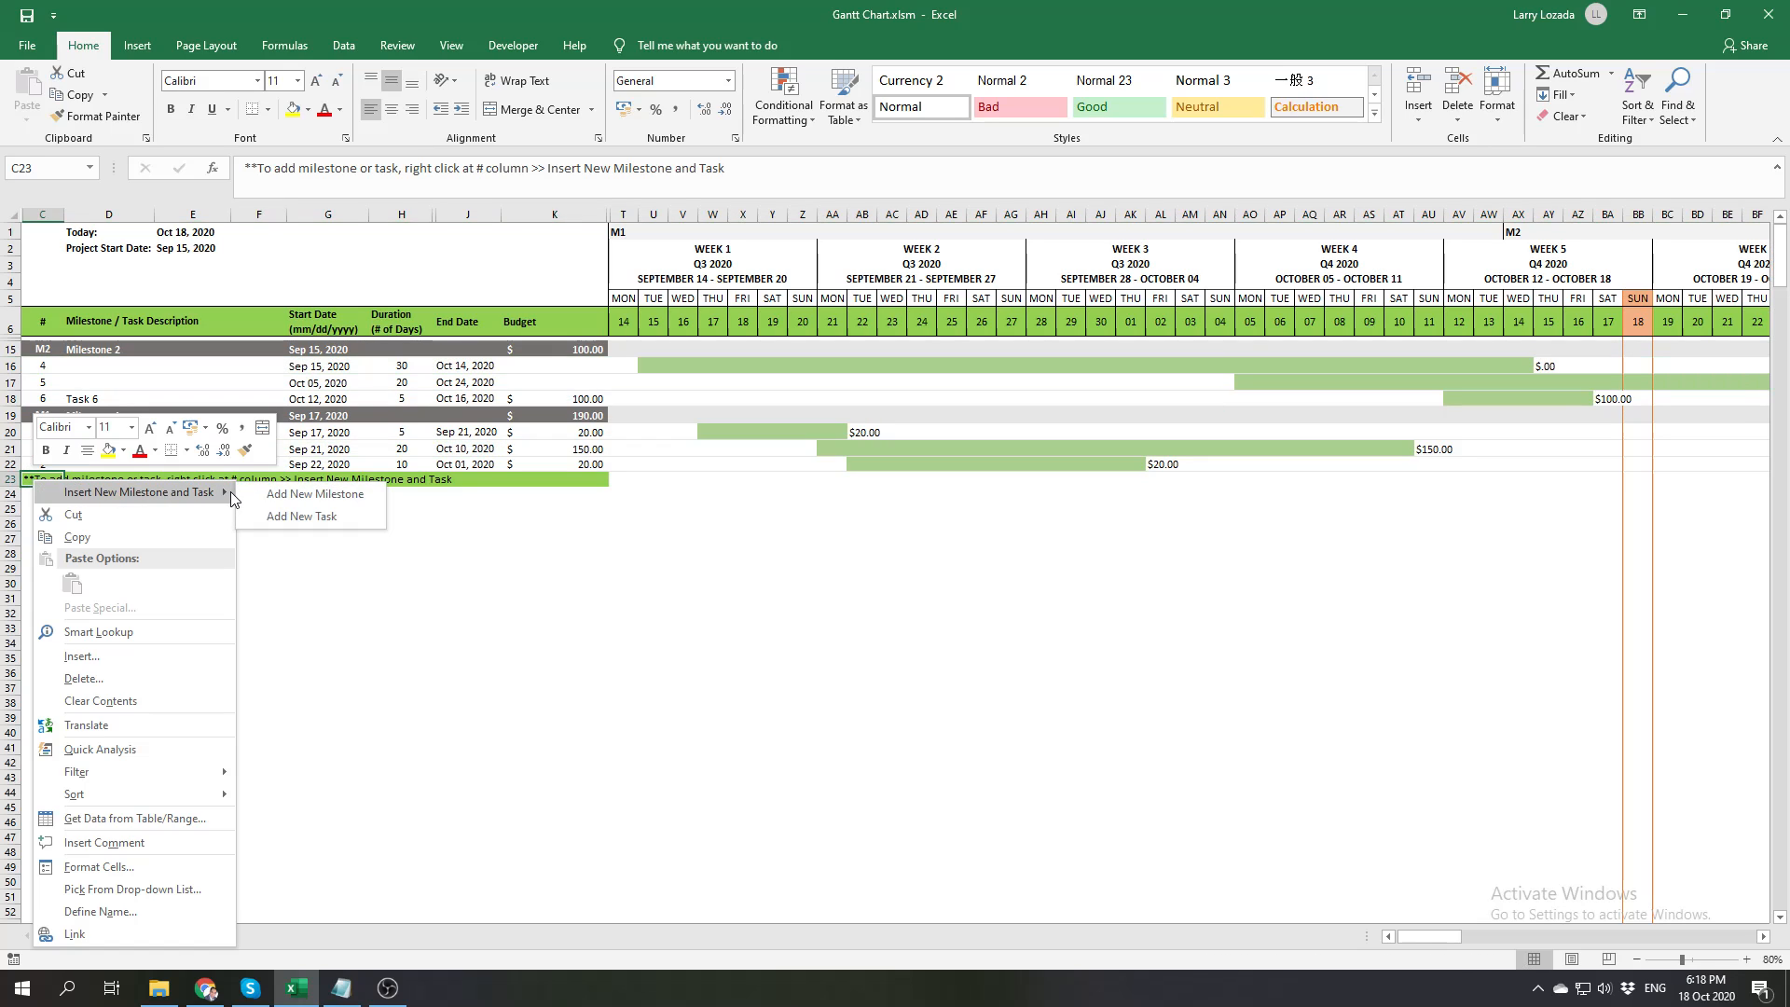
{"action": "left_click", "coordinate": [269, 494]}
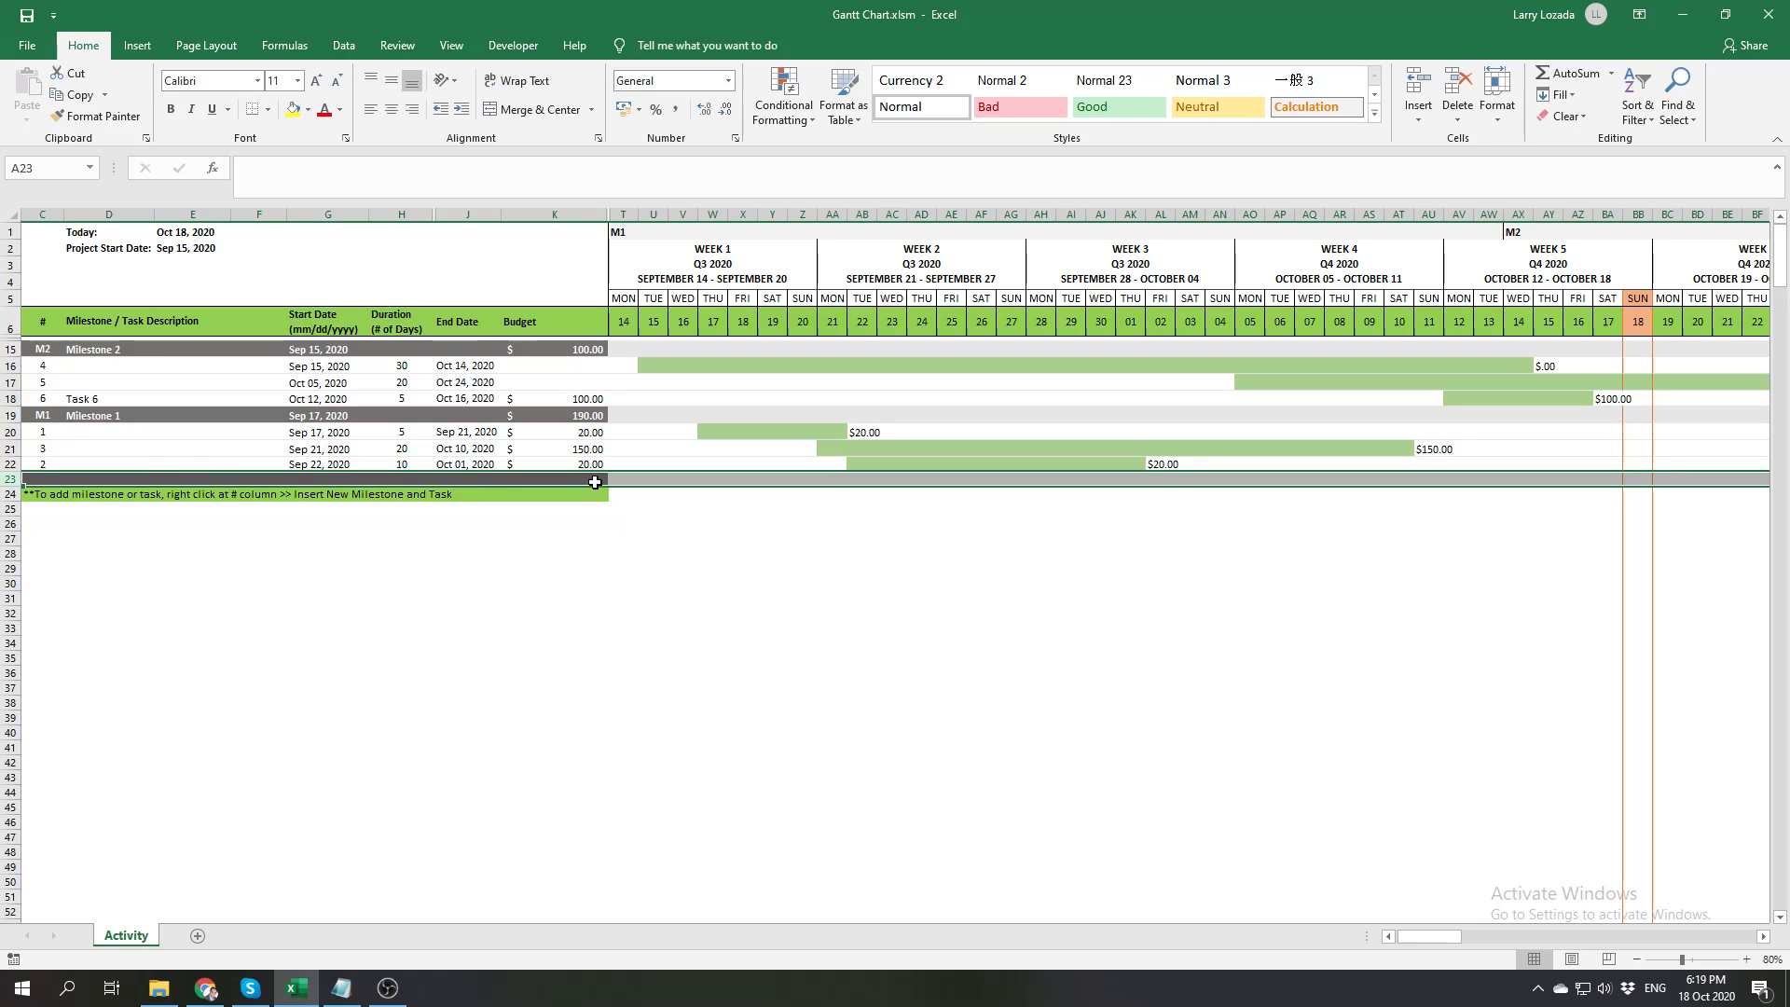
{"action": "left_click", "coordinate": [45, 478]}
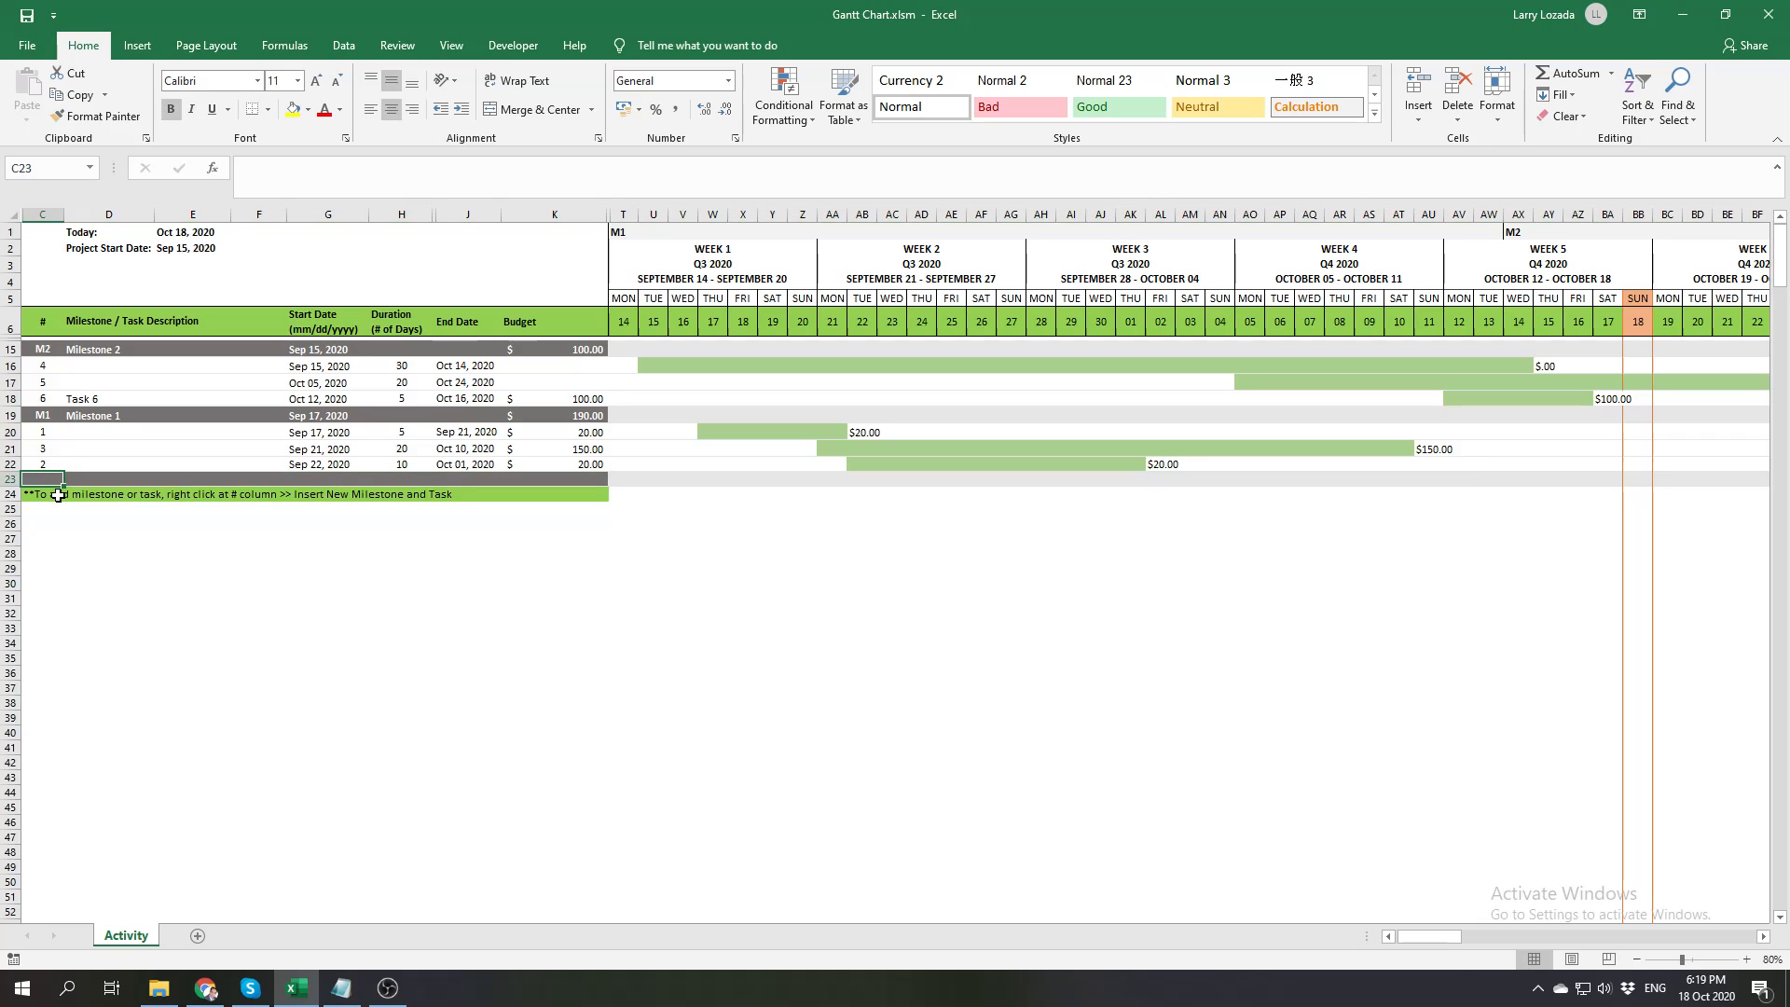
{"action": "type", "text": "M1"}
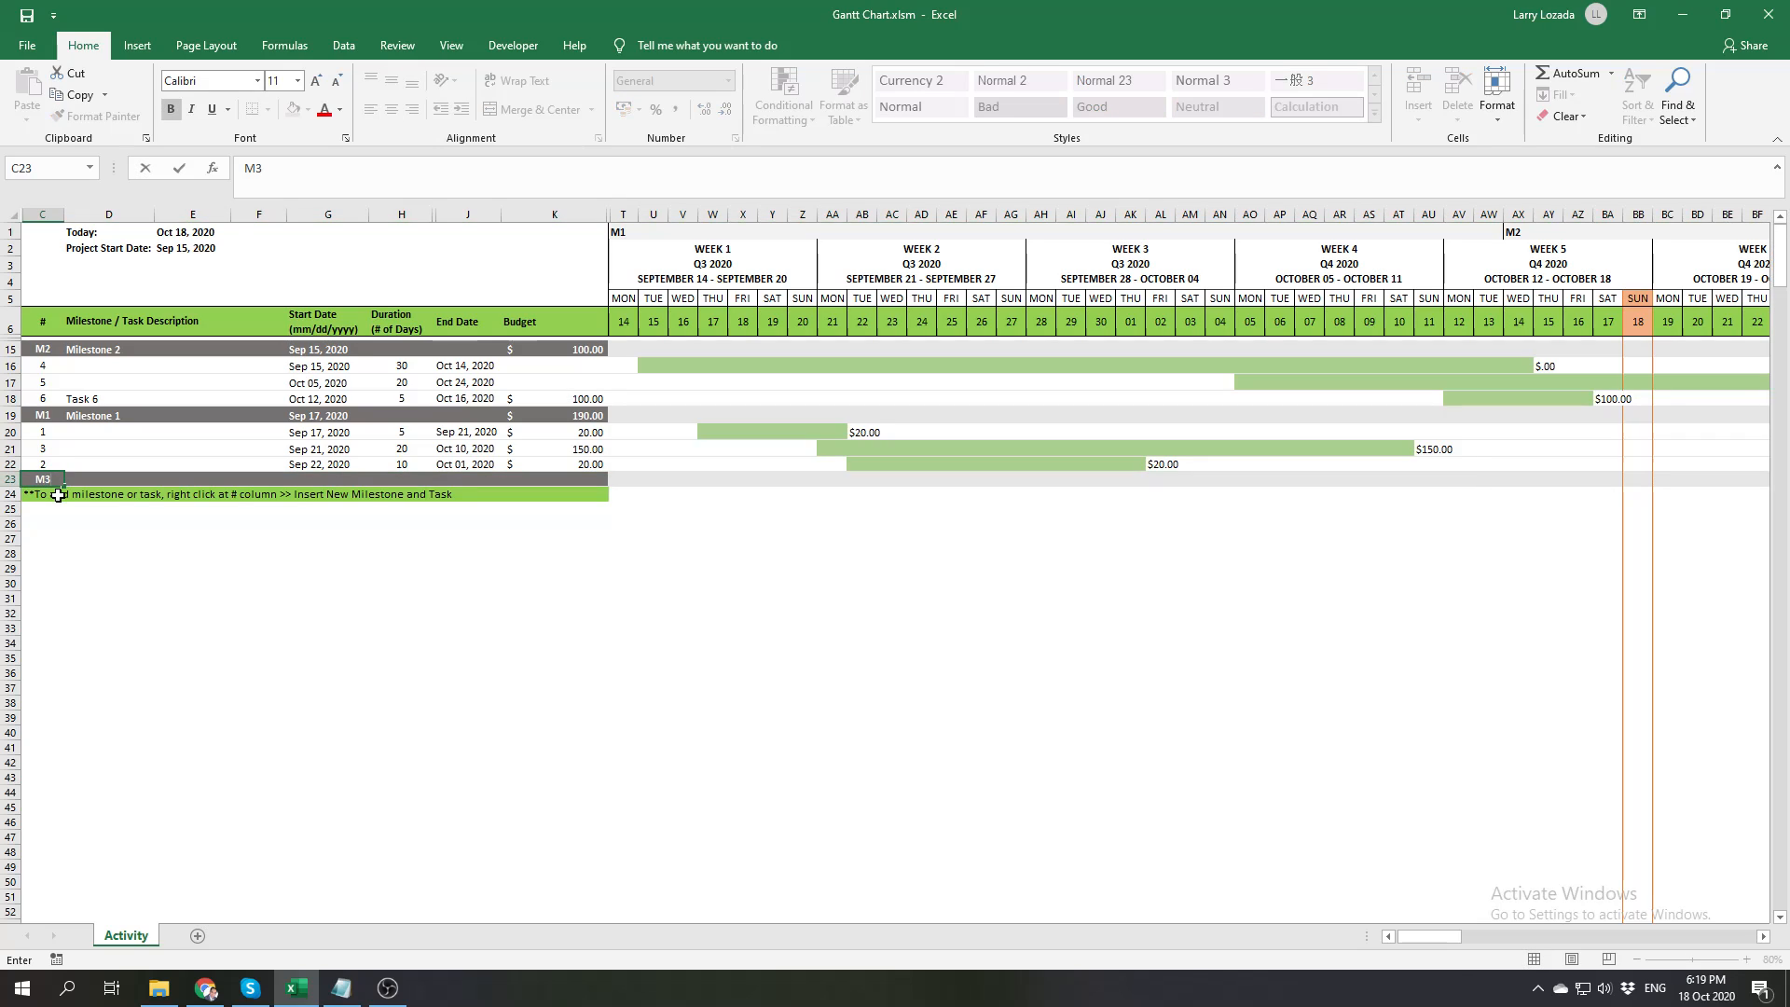
Enter Milestone 3 as the description of the M3 row
{"action": "left_click", "coordinate": [104, 478]}
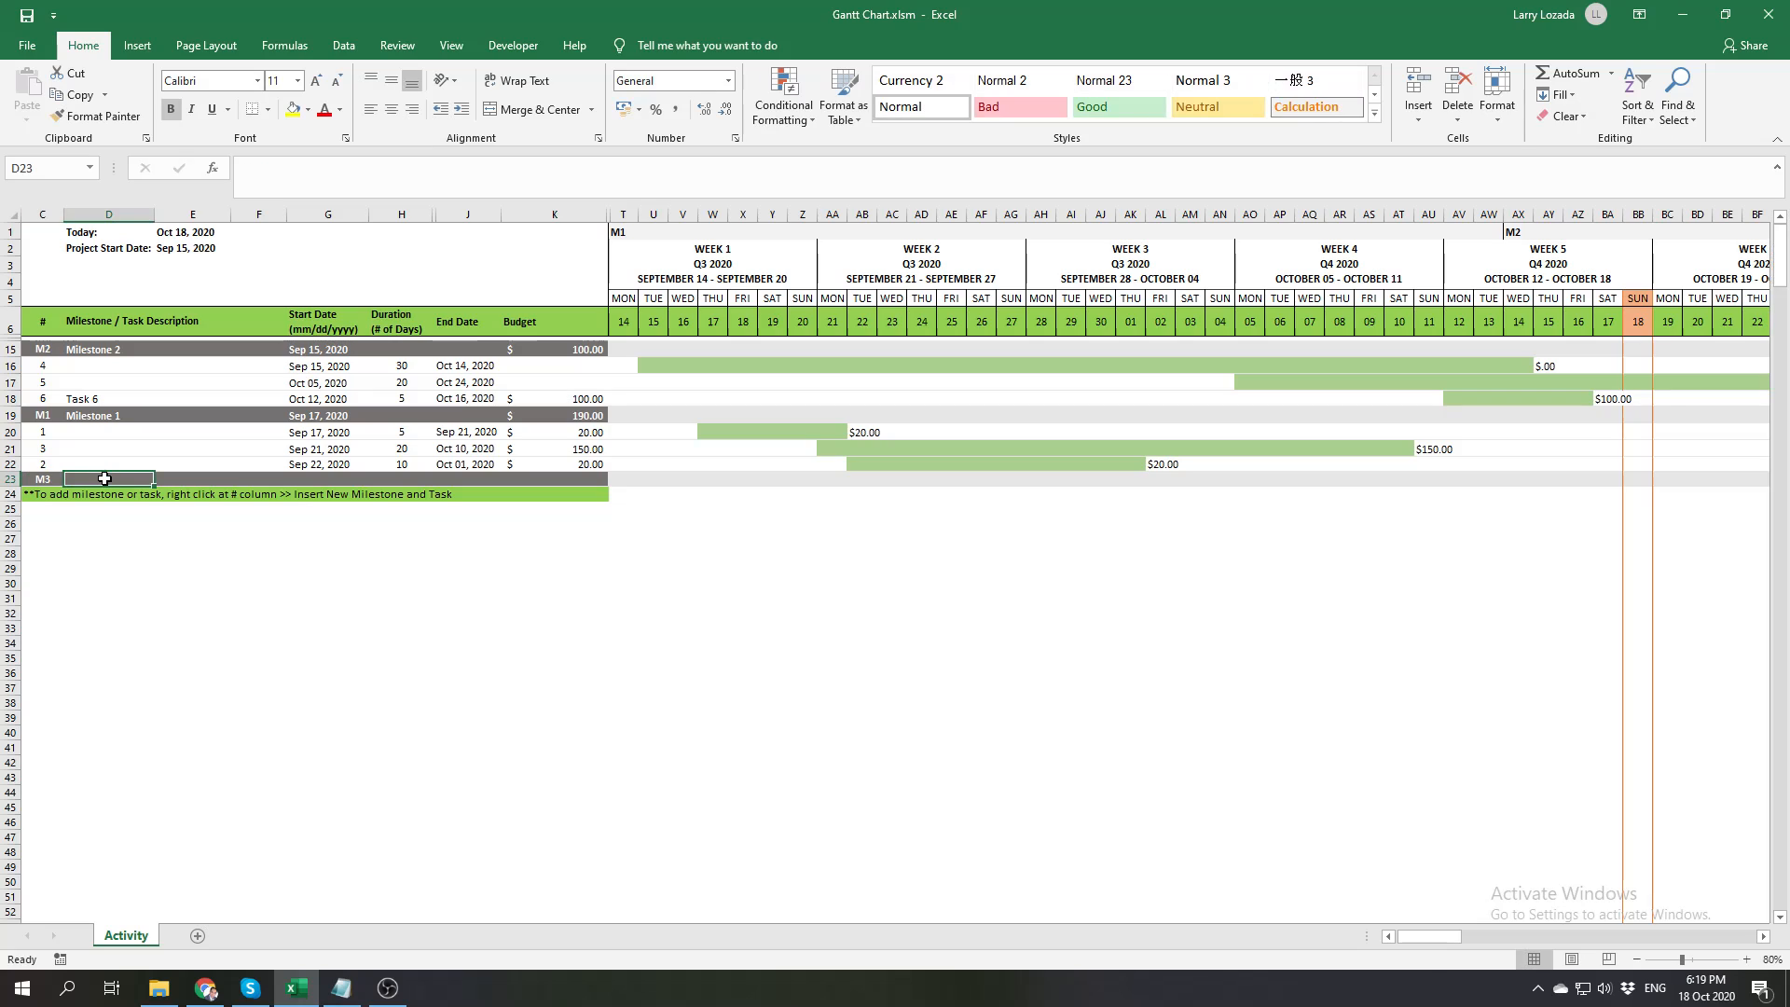
{"action": "type", "text": "Milestone 1"}
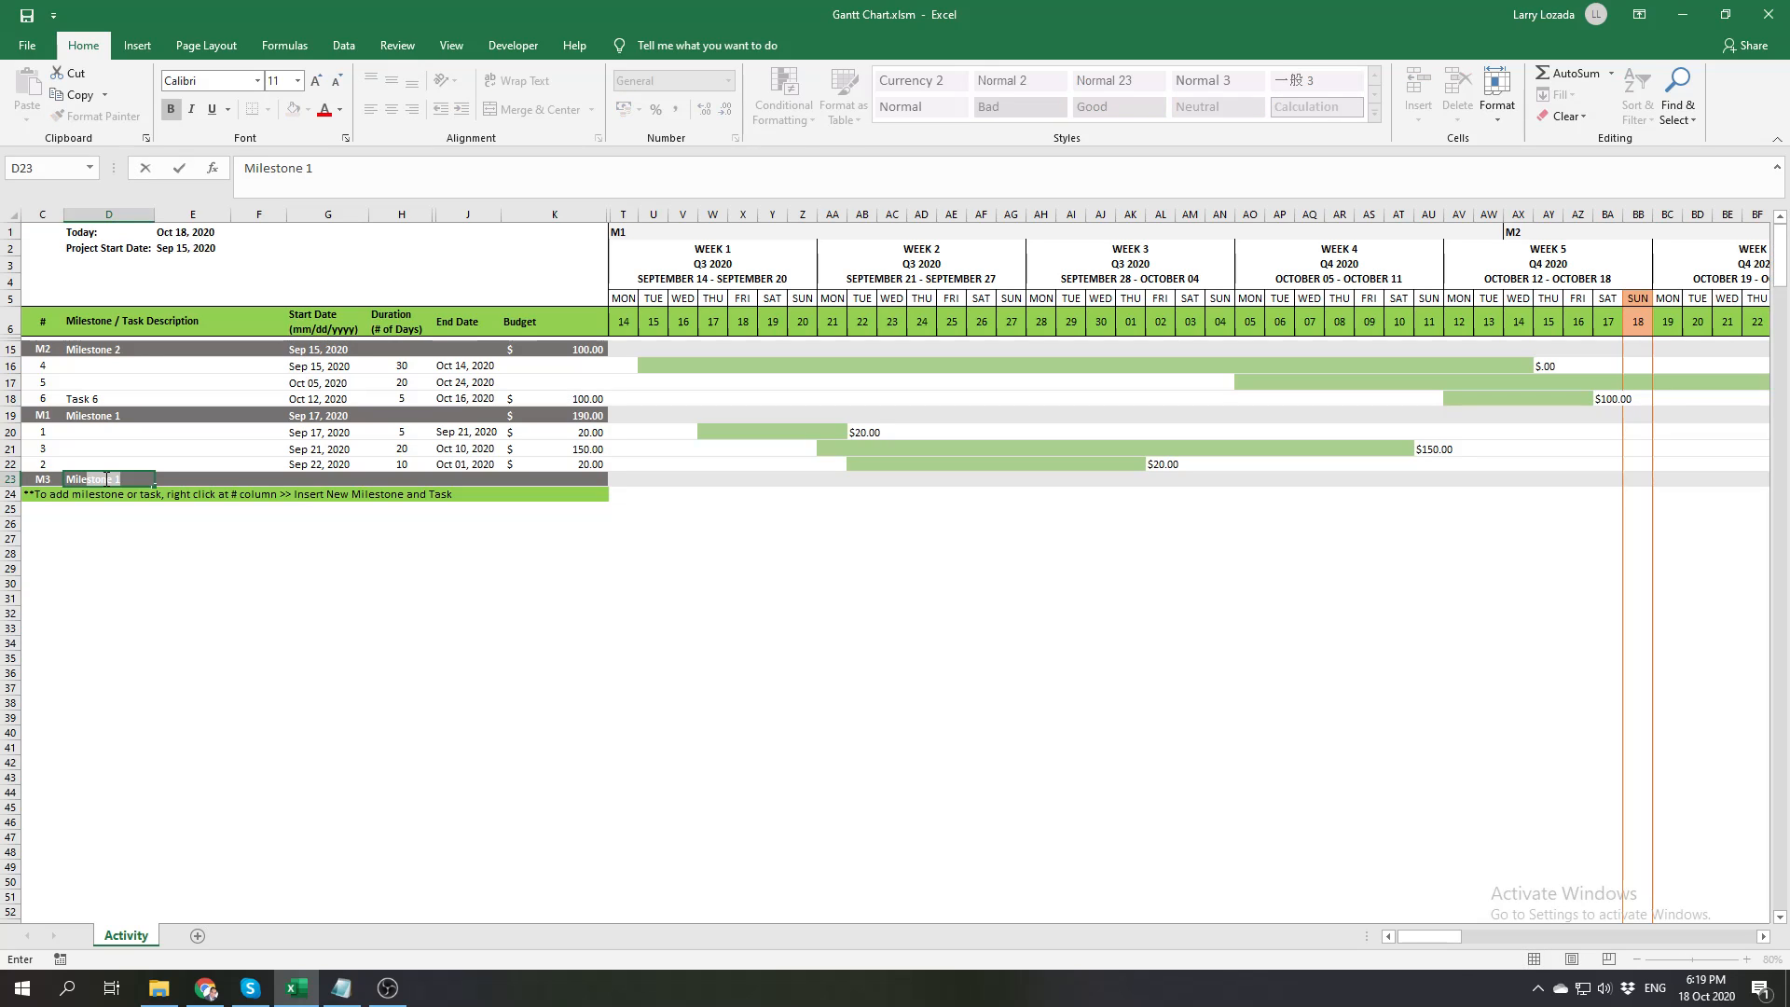
{"action": "key", "text": "Tab"}
{"action": "left_click", "coordinate": [104, 478]}
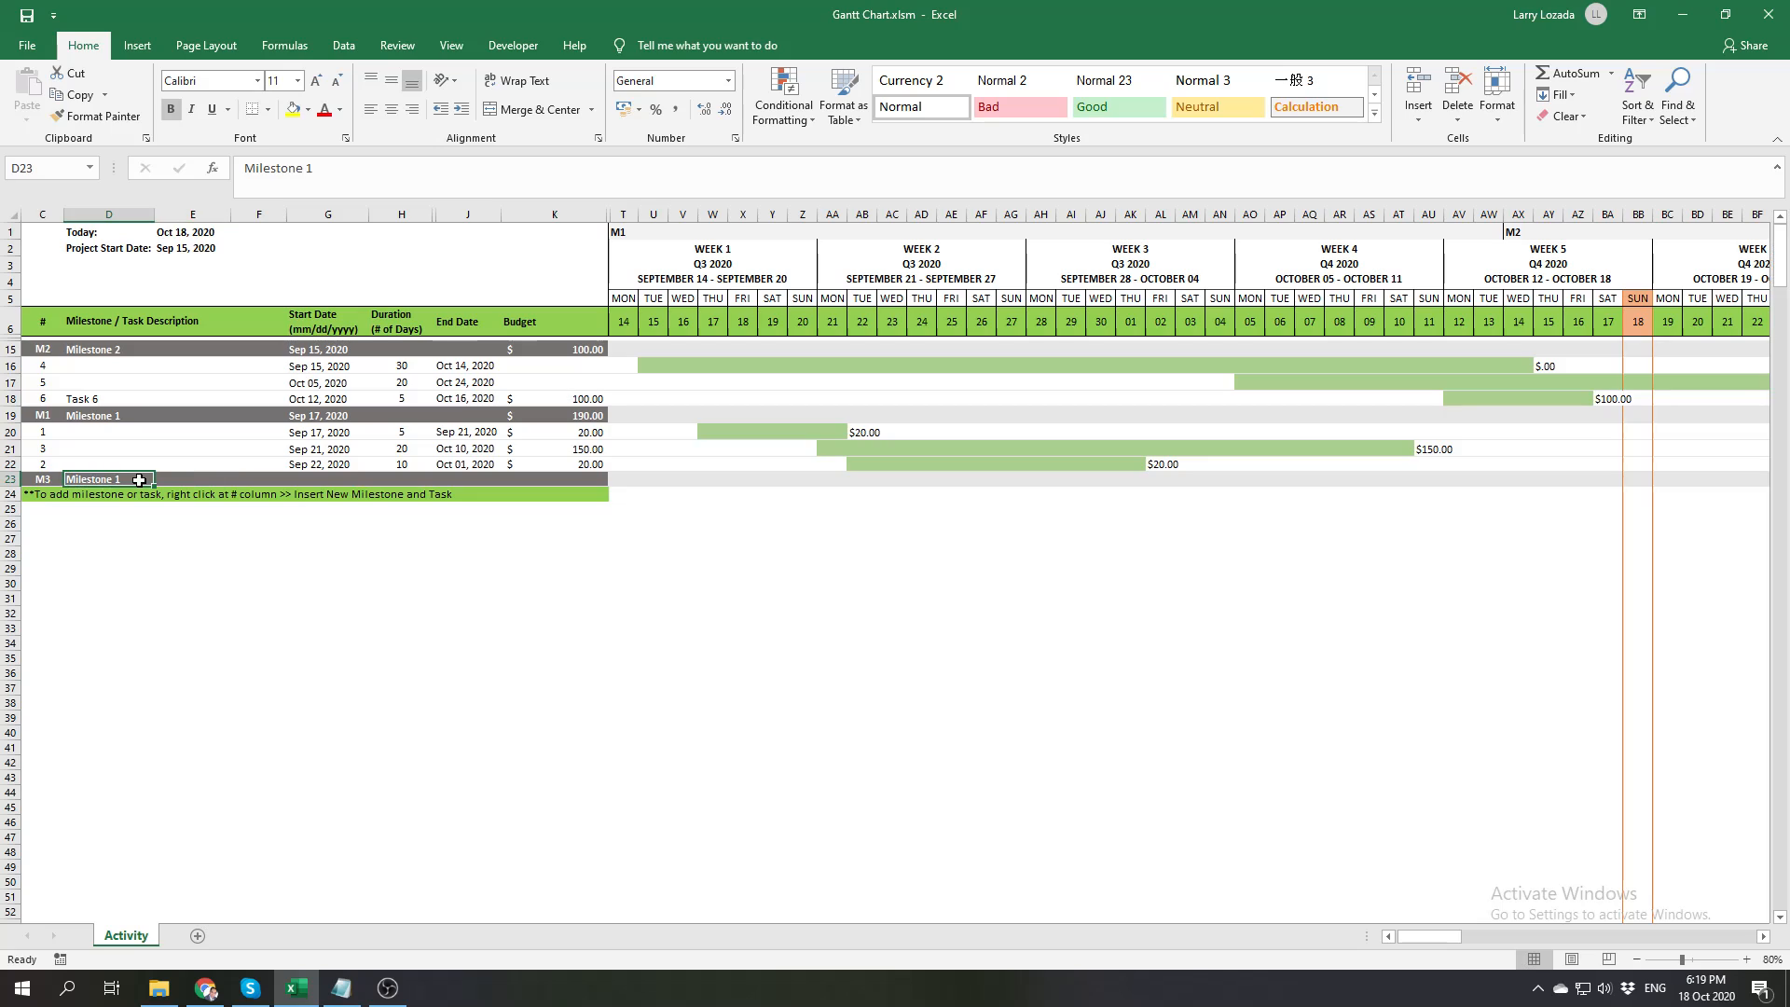
{"action": "double_click", "coordinate": [140, 481]}
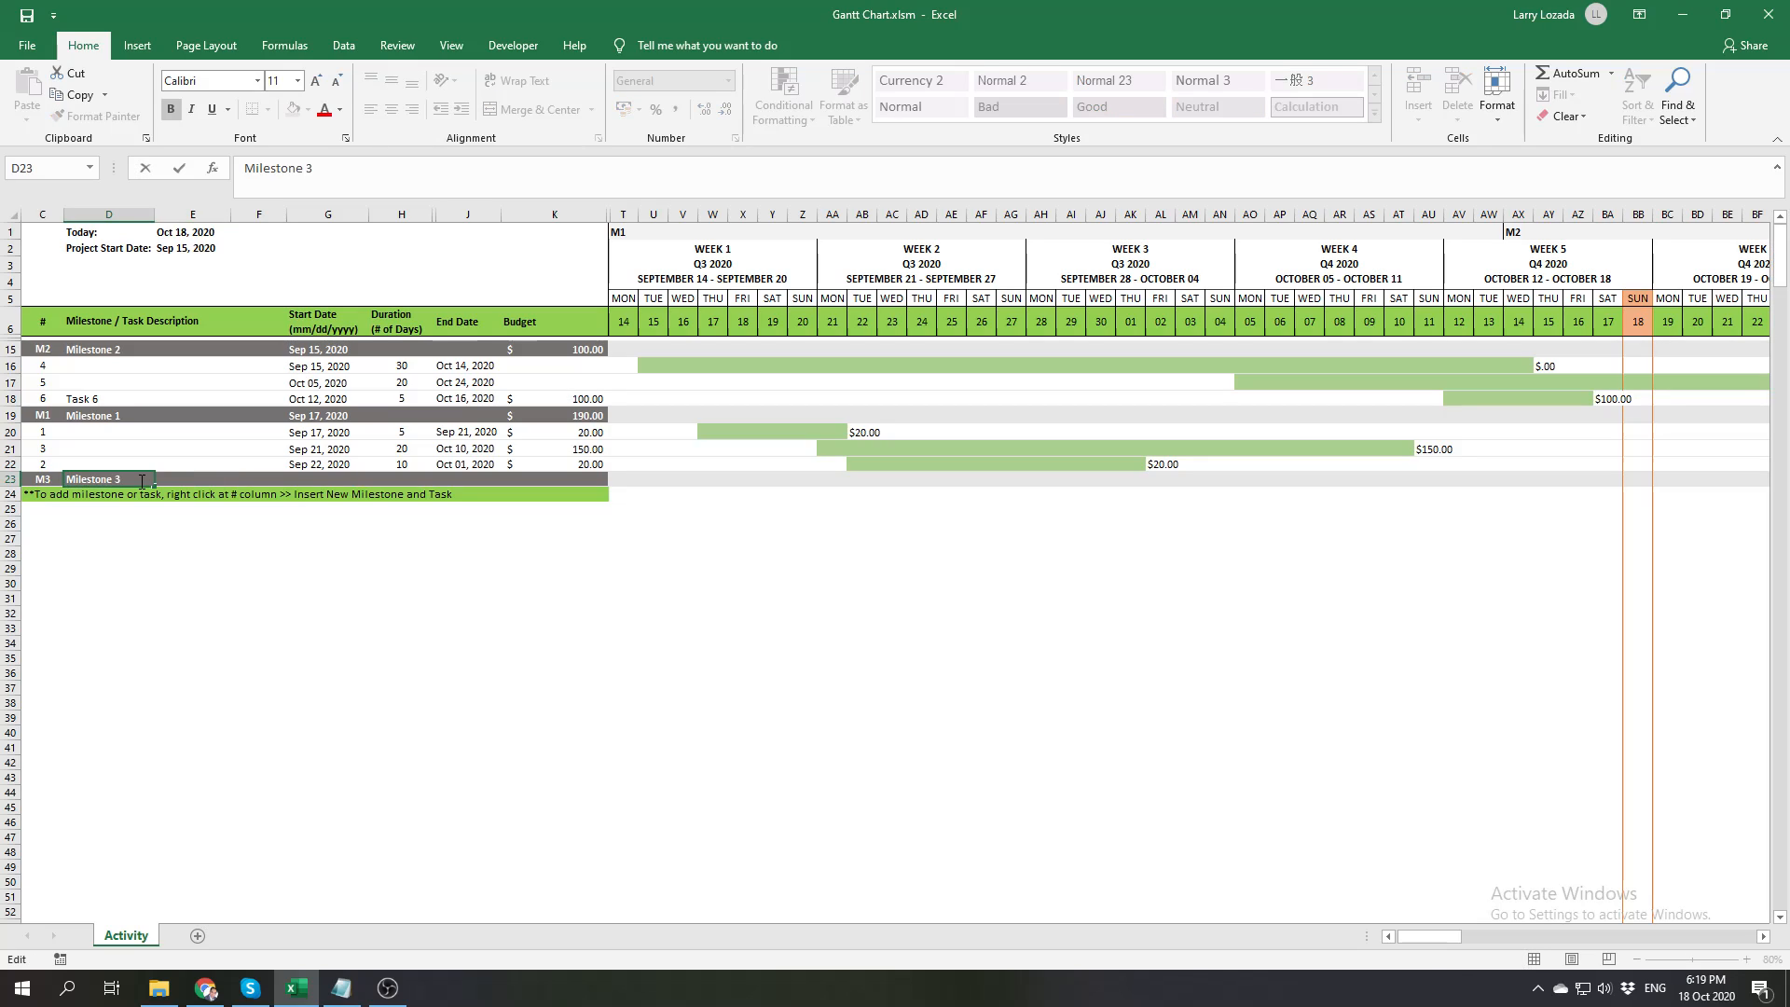
{"action": "left_click", "coordinate": [201, 565]}
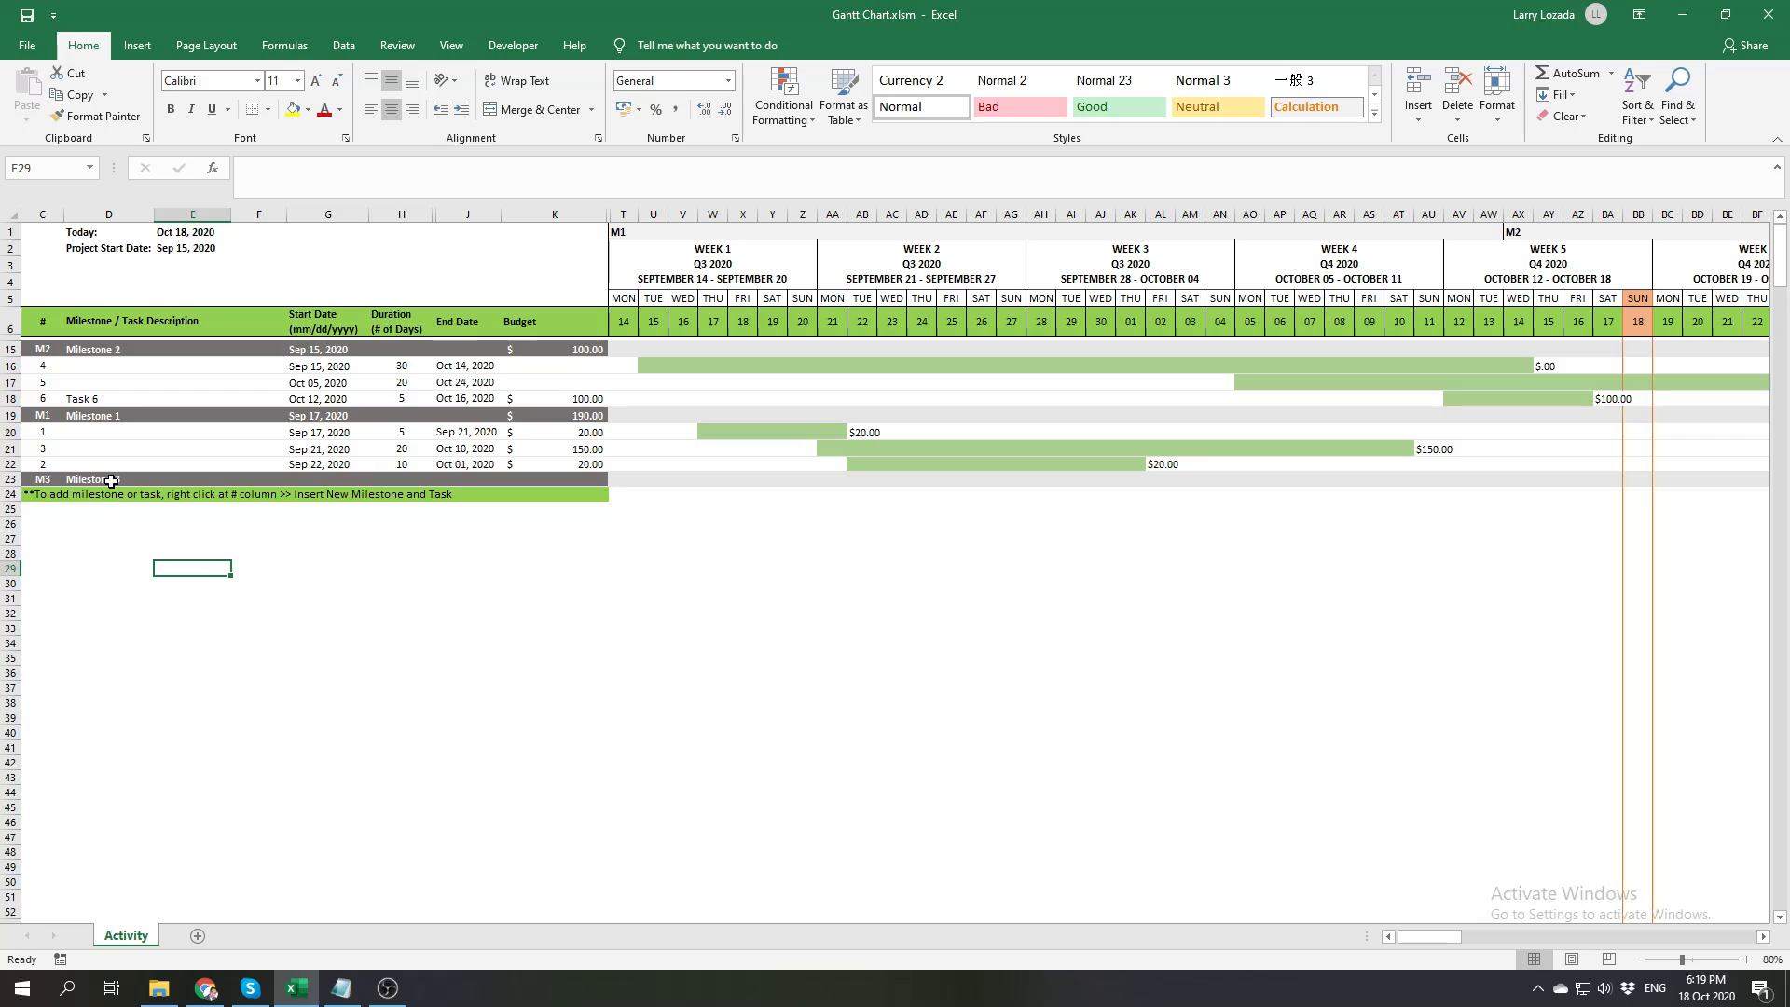
Add a new task row below the Milestone 3 row and number it 7
{"action": "right_click", "coordinate": [30, 495]}
{"action": "mouse_move", "coordinate": [153, 506]}
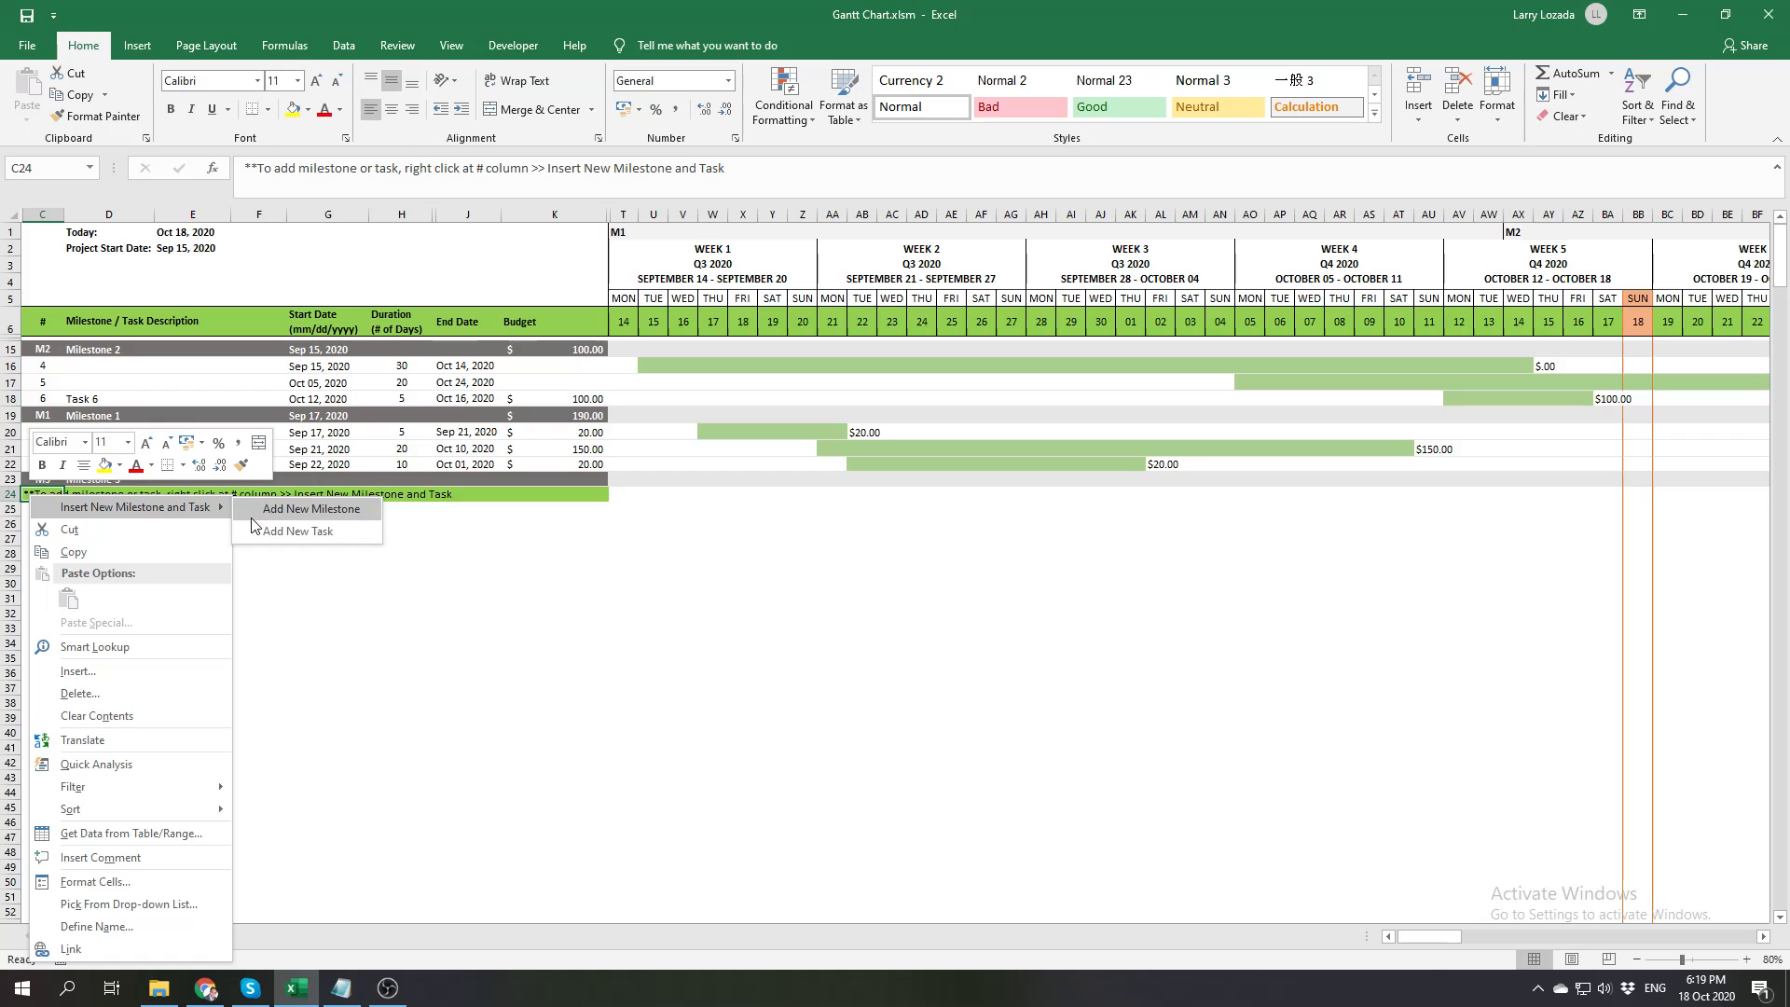
{"action": "left_click", "coordinate": [299, 529]}
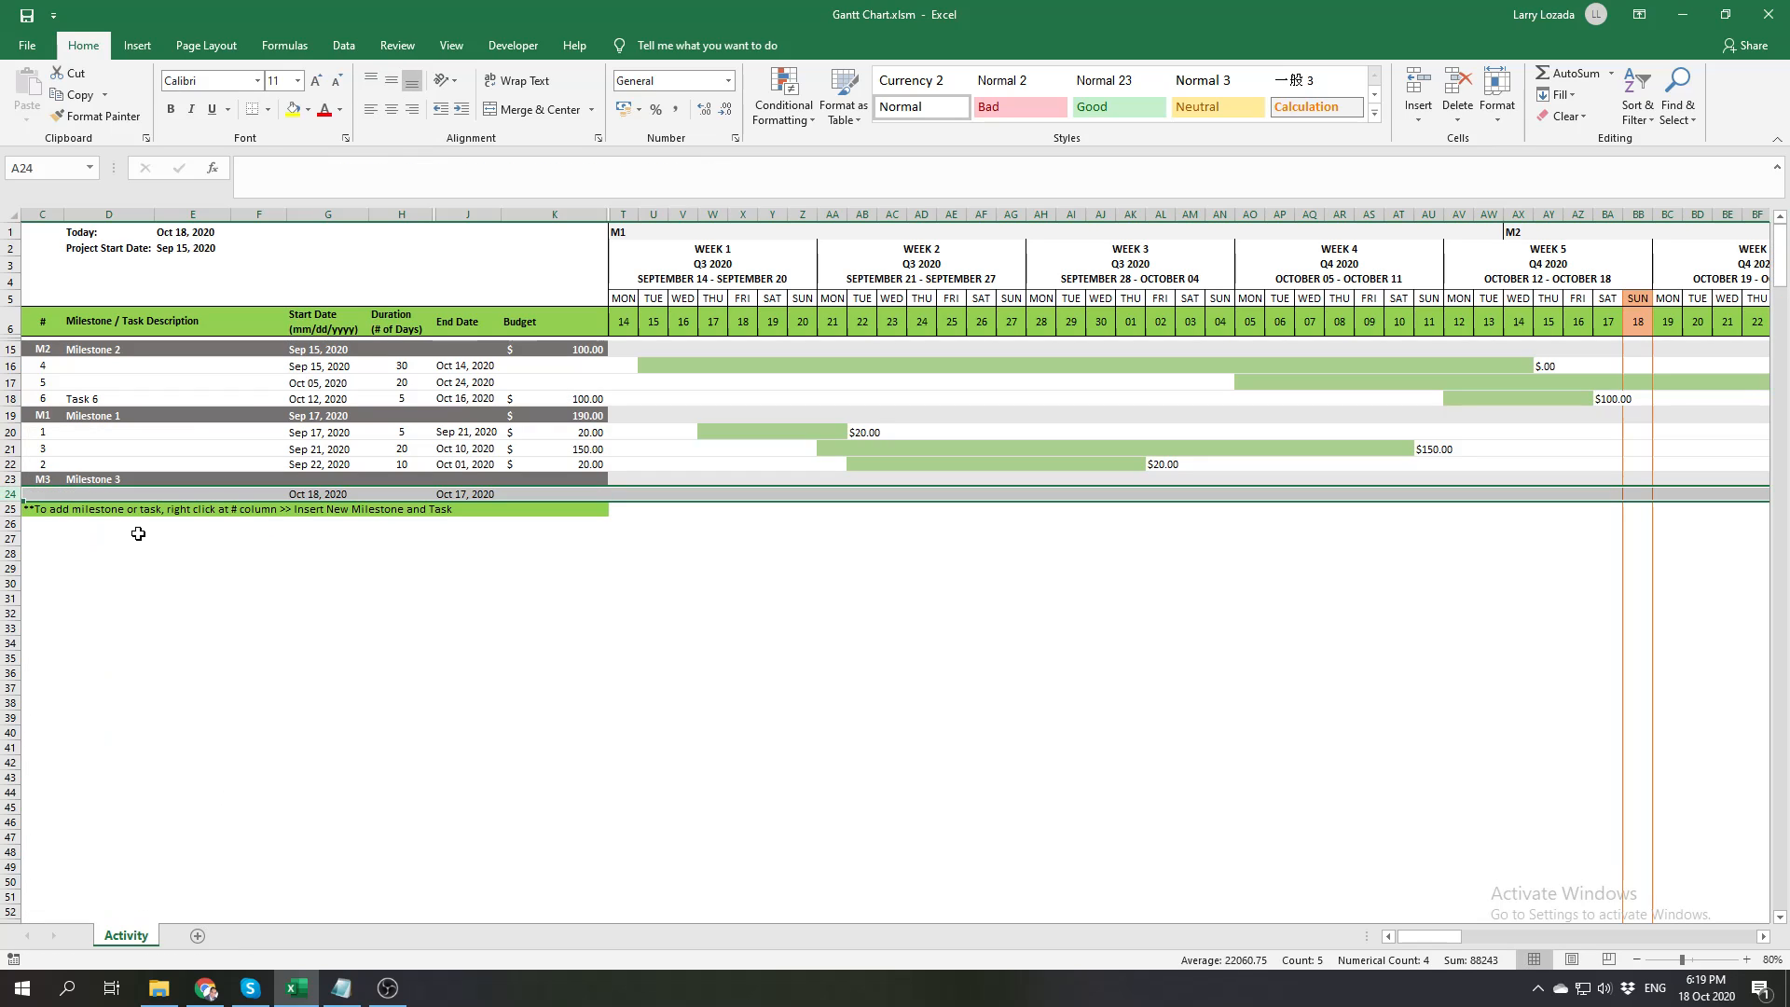
{"action": "left_click", "coordinate": [43, 493]}
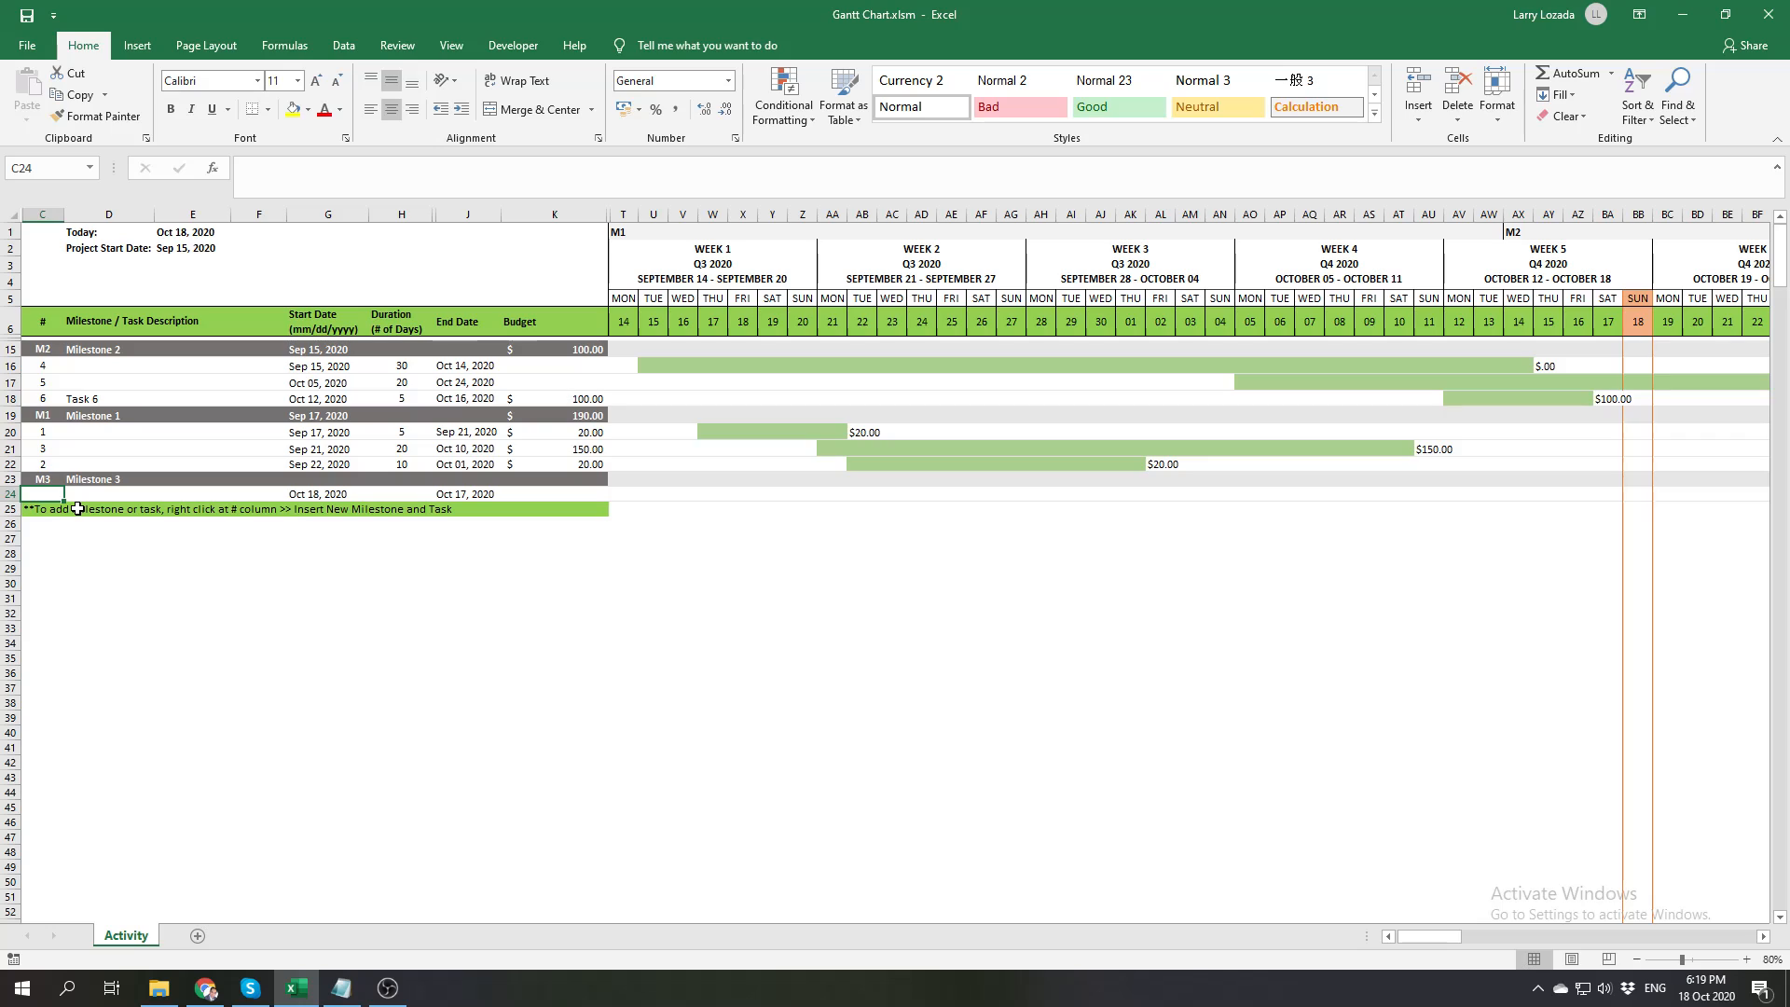
{"action": "type", "text": "7"}
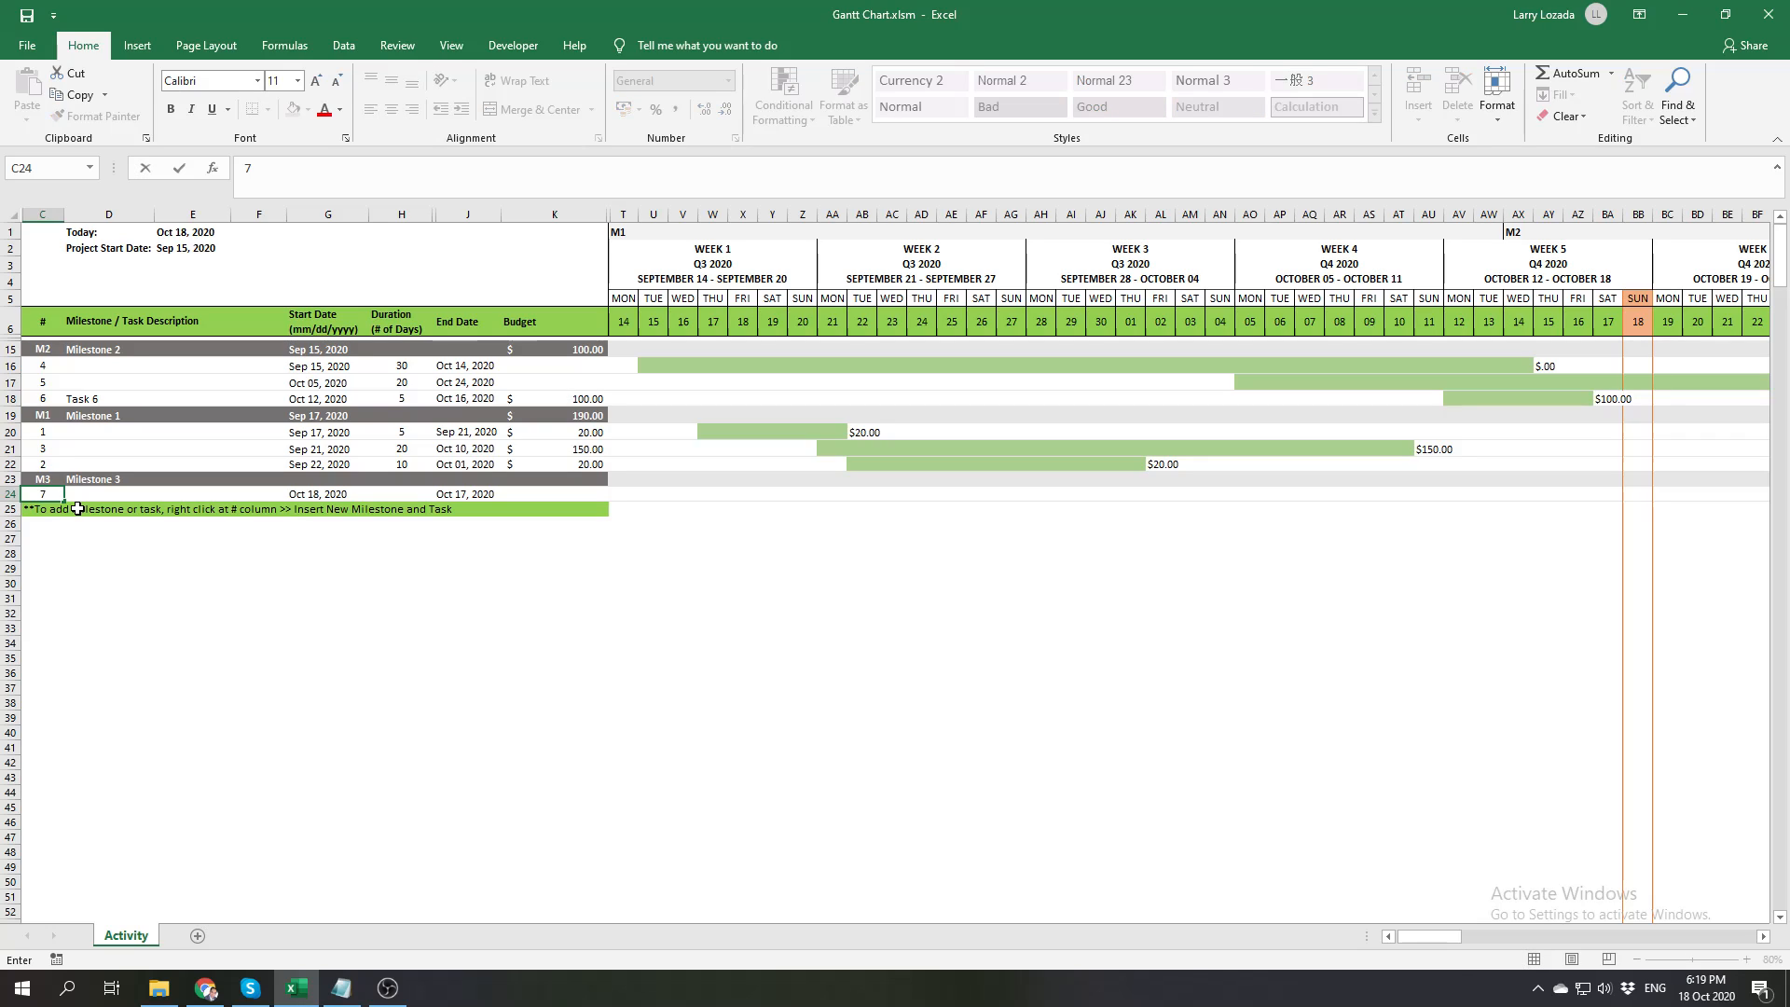
{"action": "key", "text": "Tab"}
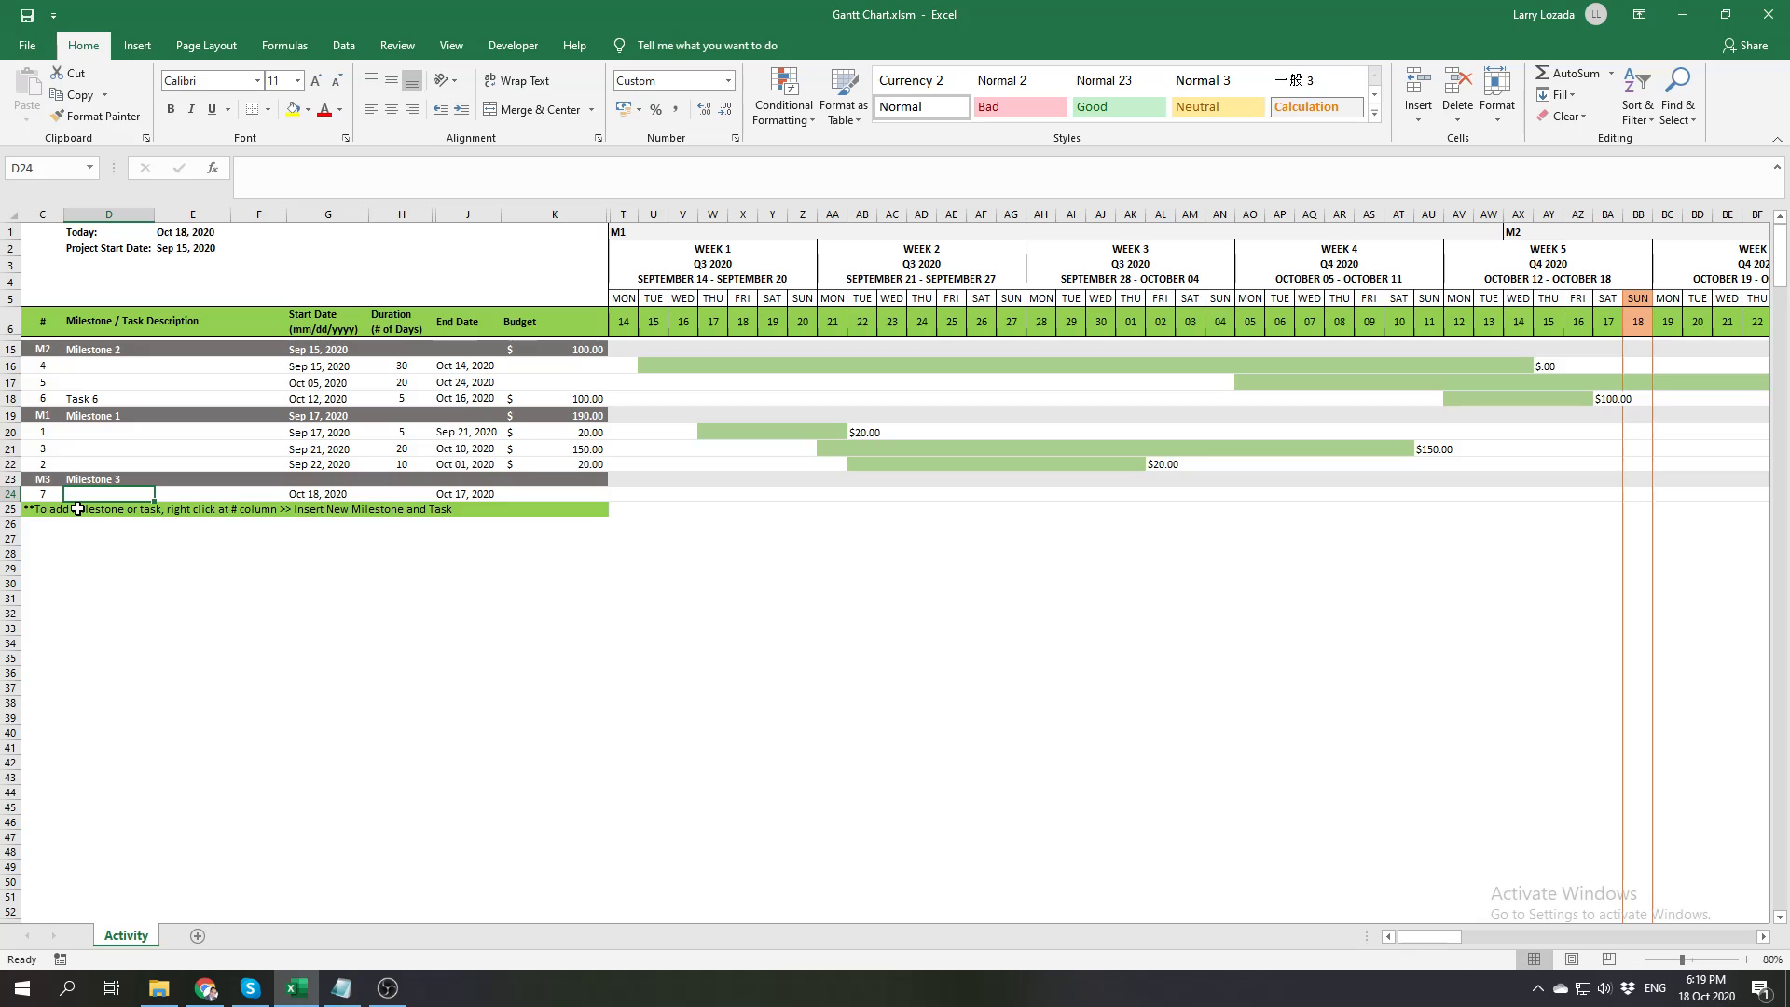
Enter Task 7 as the description of the new task under Milestone 3
{"action": "type", "text": "Task"}
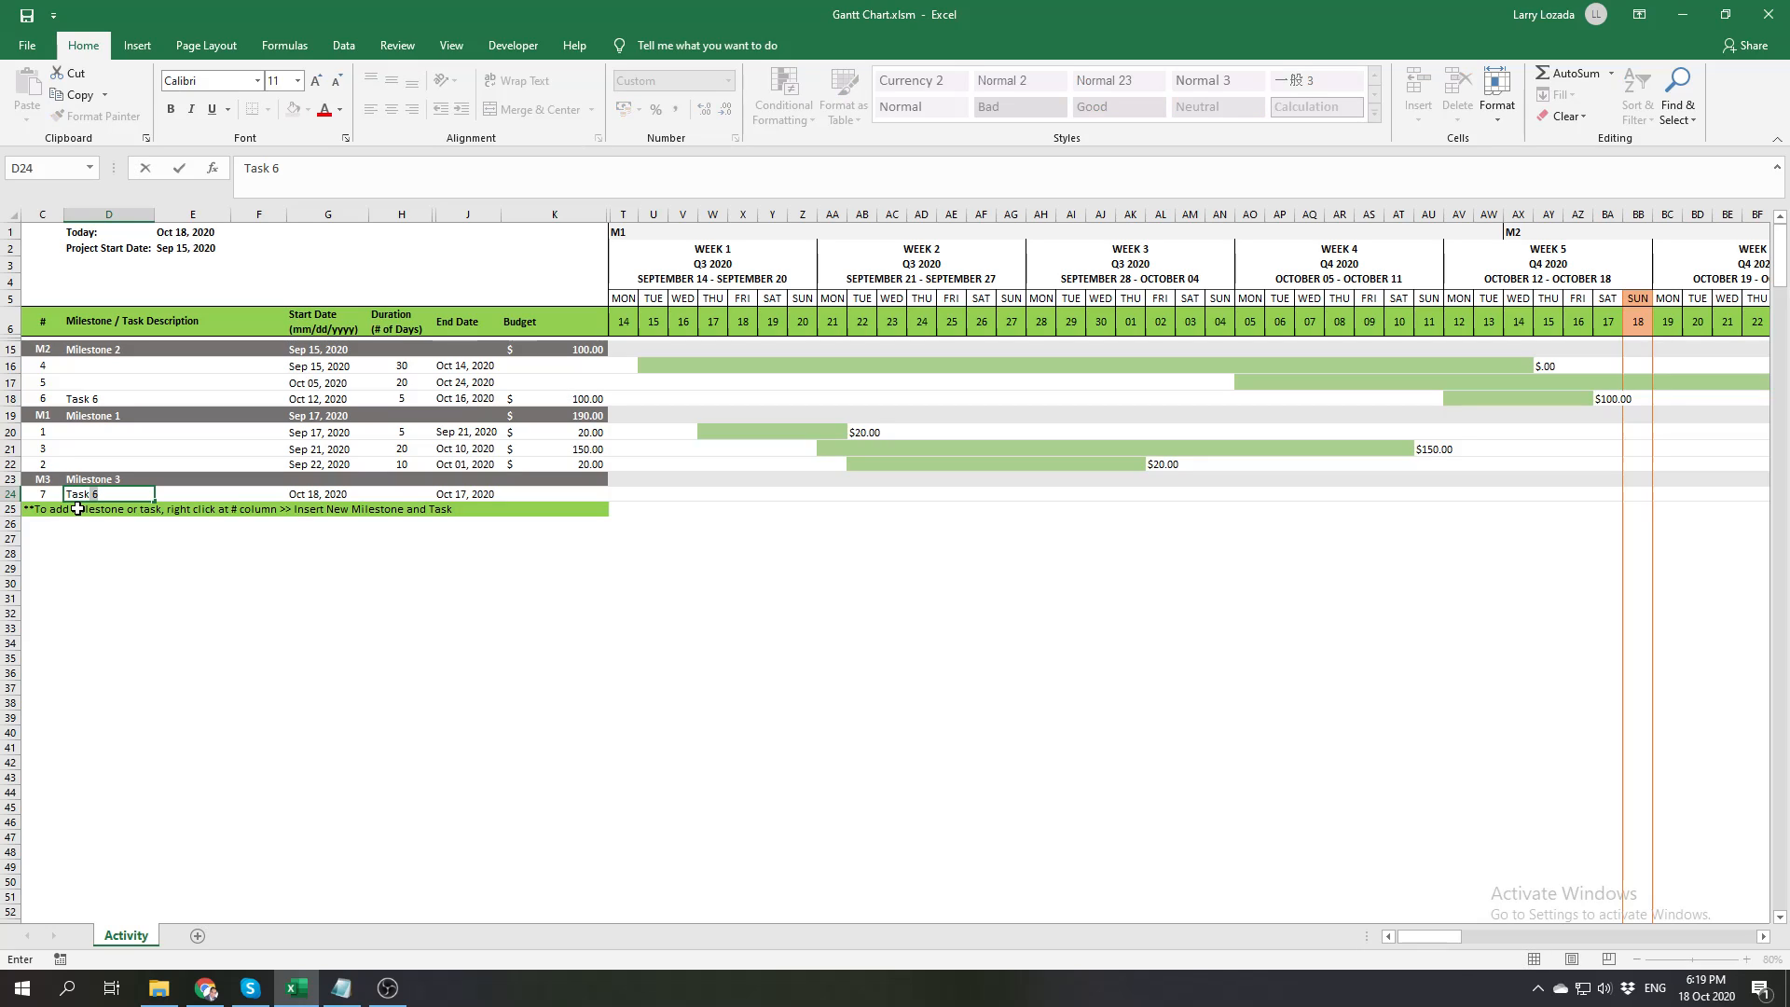
{"action": "type", "text": "k 7"}
Set Task 7's start date to October 26, 2020 and its duration to 10 days
{"action": "left_click", "coordinate": [320, 494]}
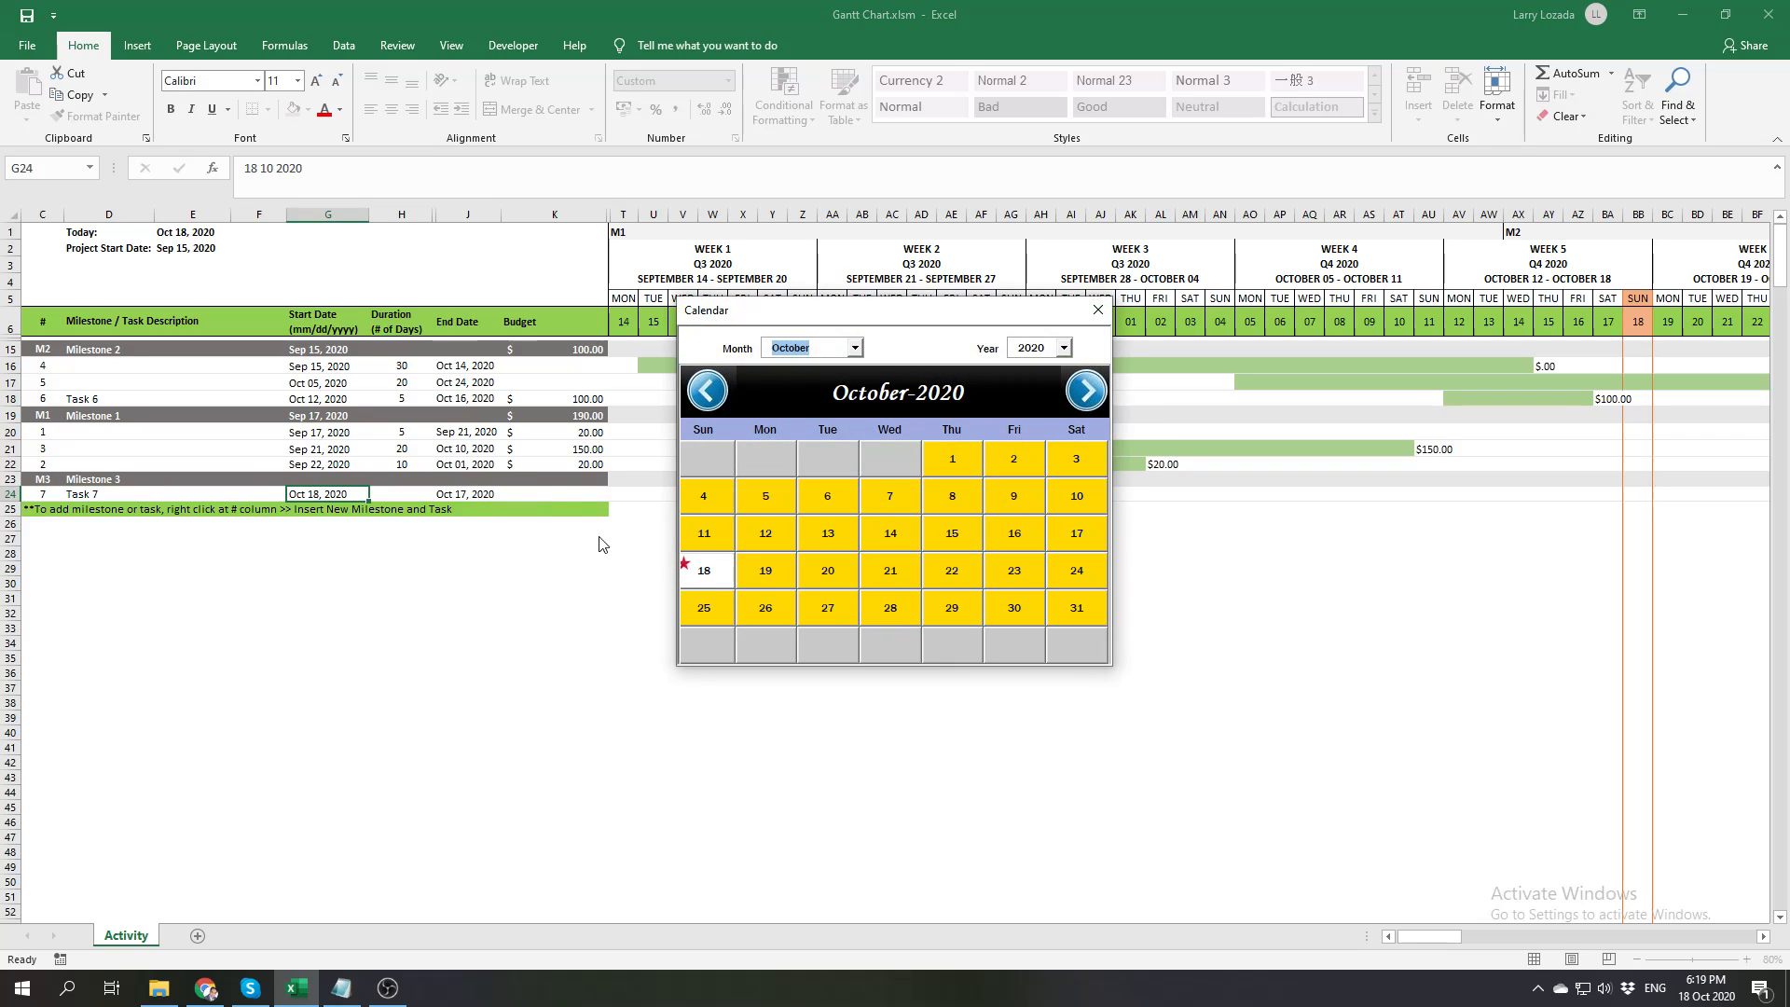
{"action": "left_click", "coordinate": [763, 607]}
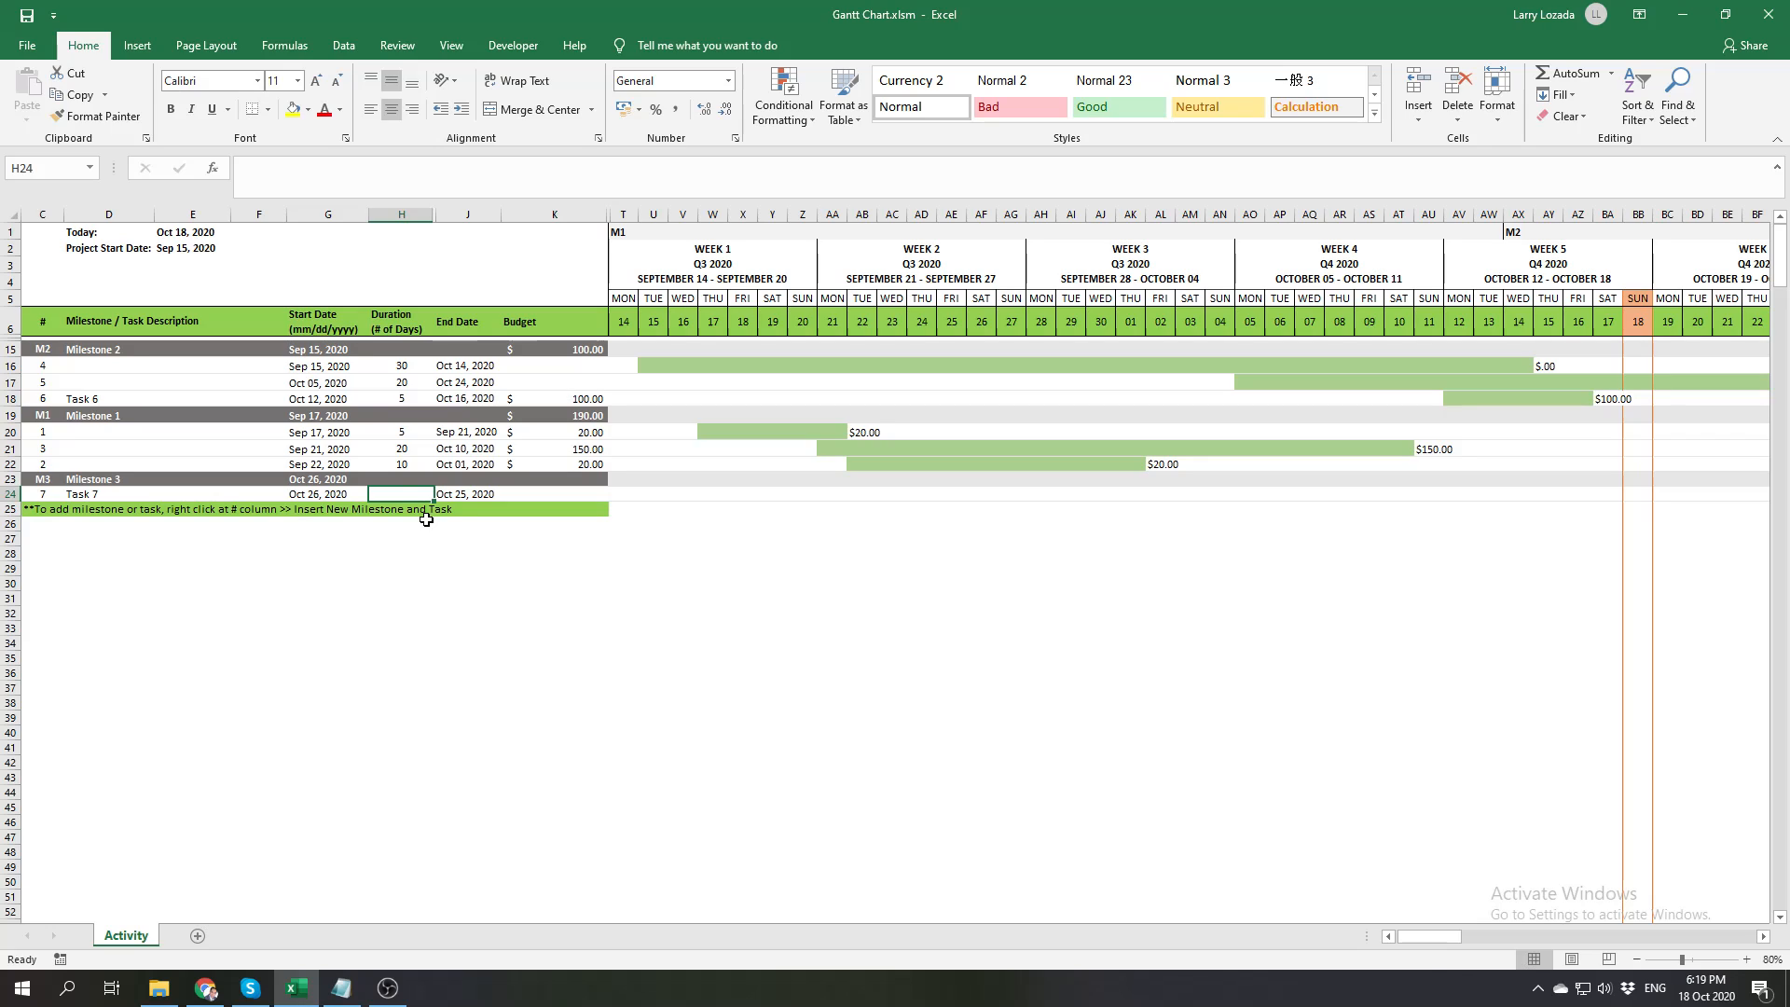
{"action": "type", "text": "10"}
{"action": "key", "text": "Return"}
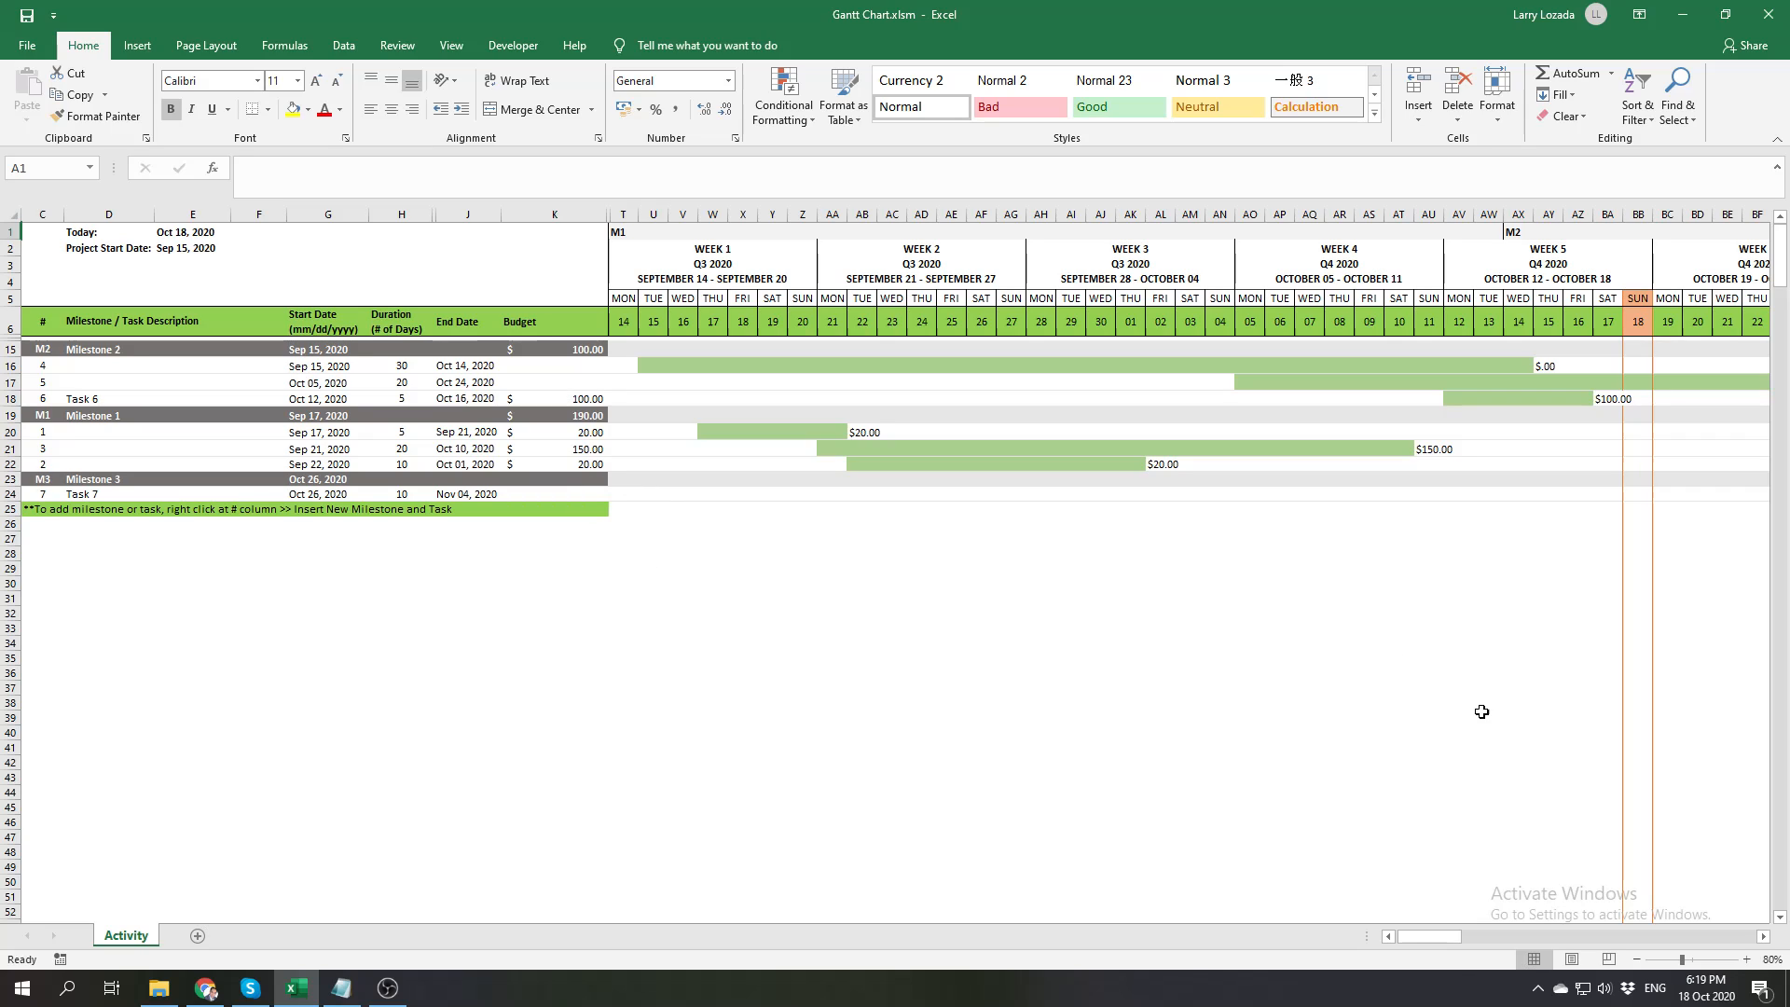
Set Task 7's budget to 200 and examine its bar and budget label on the timeline
{"action": "left_click_drag", "start_coordinate": [1418, 938], "coordinate": [1437, 936]}
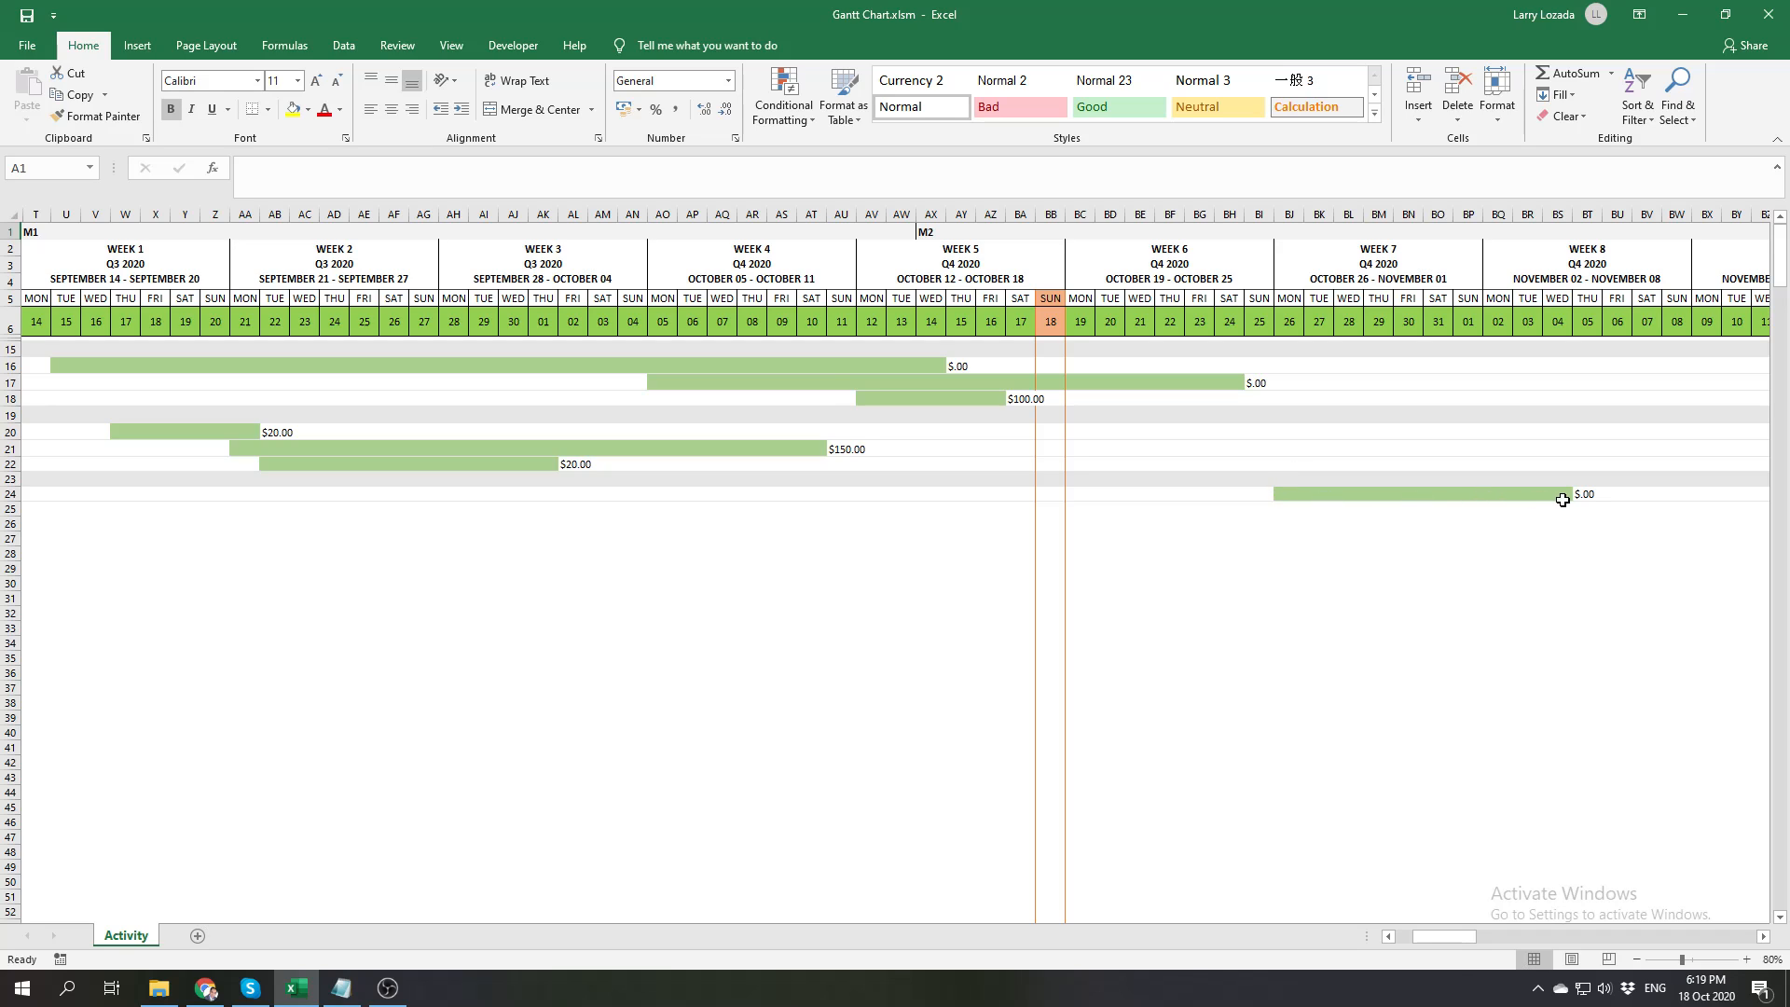
{"action": "mouse_move", "coordinate": [1446, 940]}
{"action": "left_mouse_down"}
{"action": "mouse_move", "coordinate": [1419, 944]}
{"action": "mouse_move", "coordinate": [1448, 940]}
{"action": "left_mouse_up"}
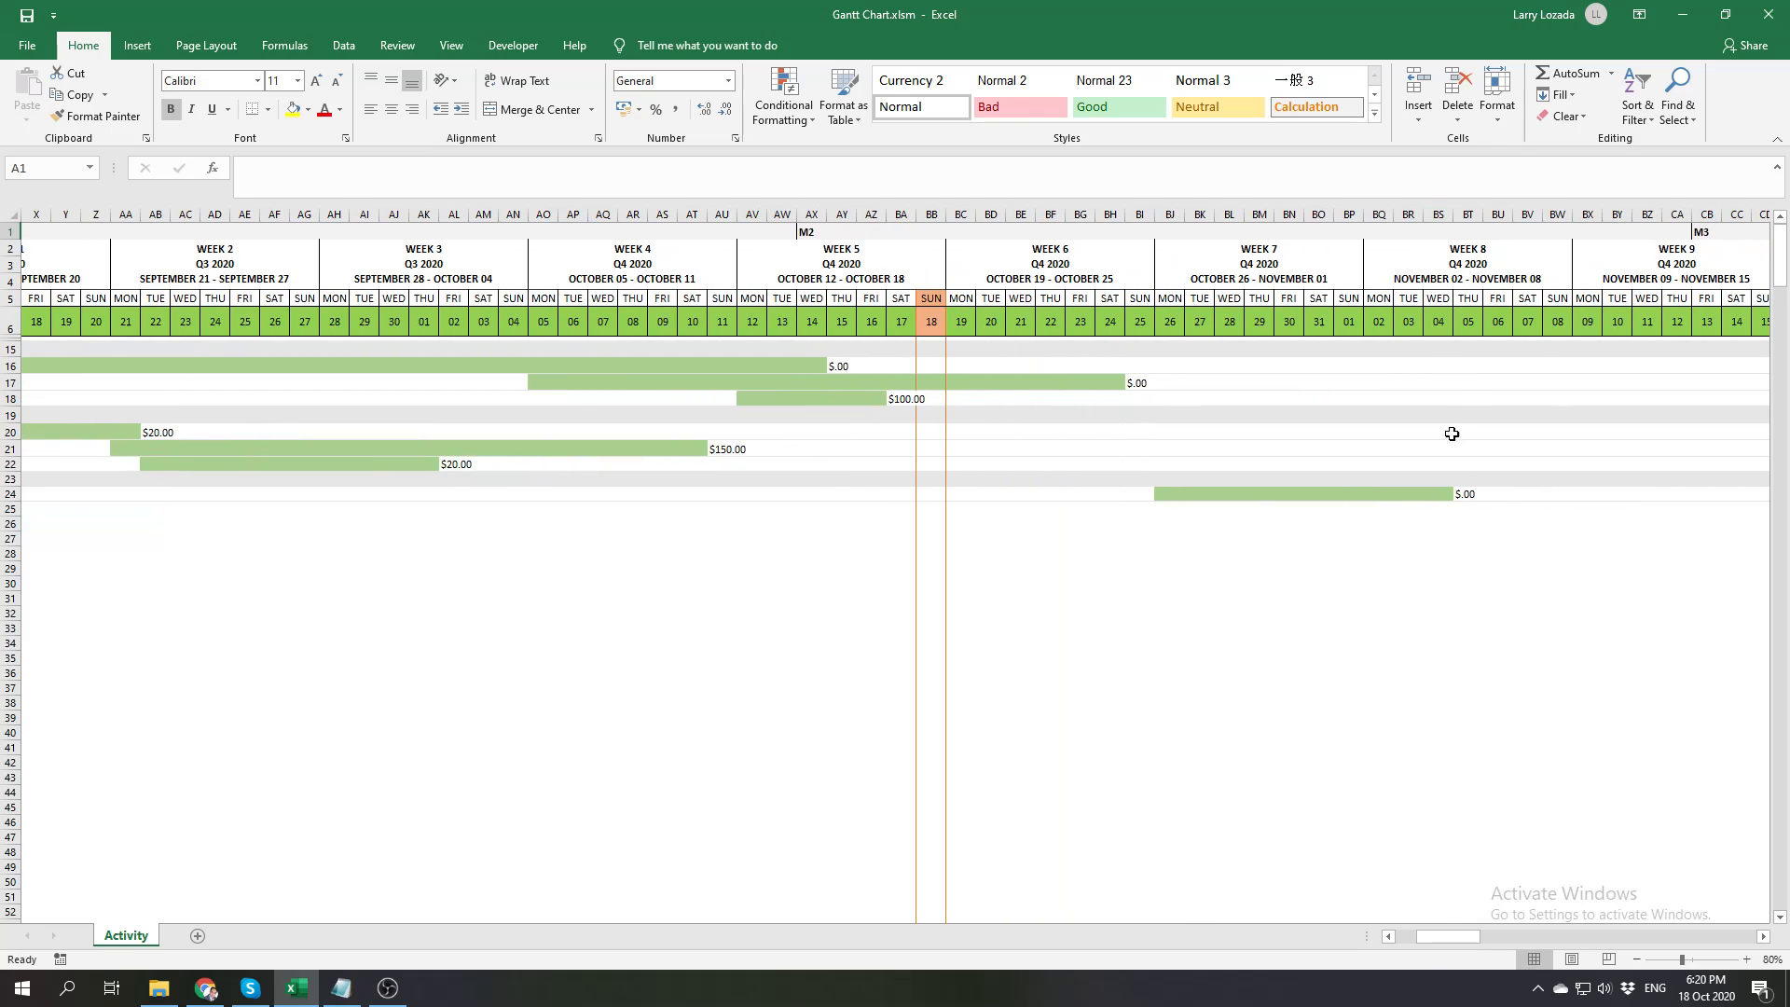
{"action": "left_click_drag", "start_coordinate": [1455, 940], "coordinate": [1397, 938]}
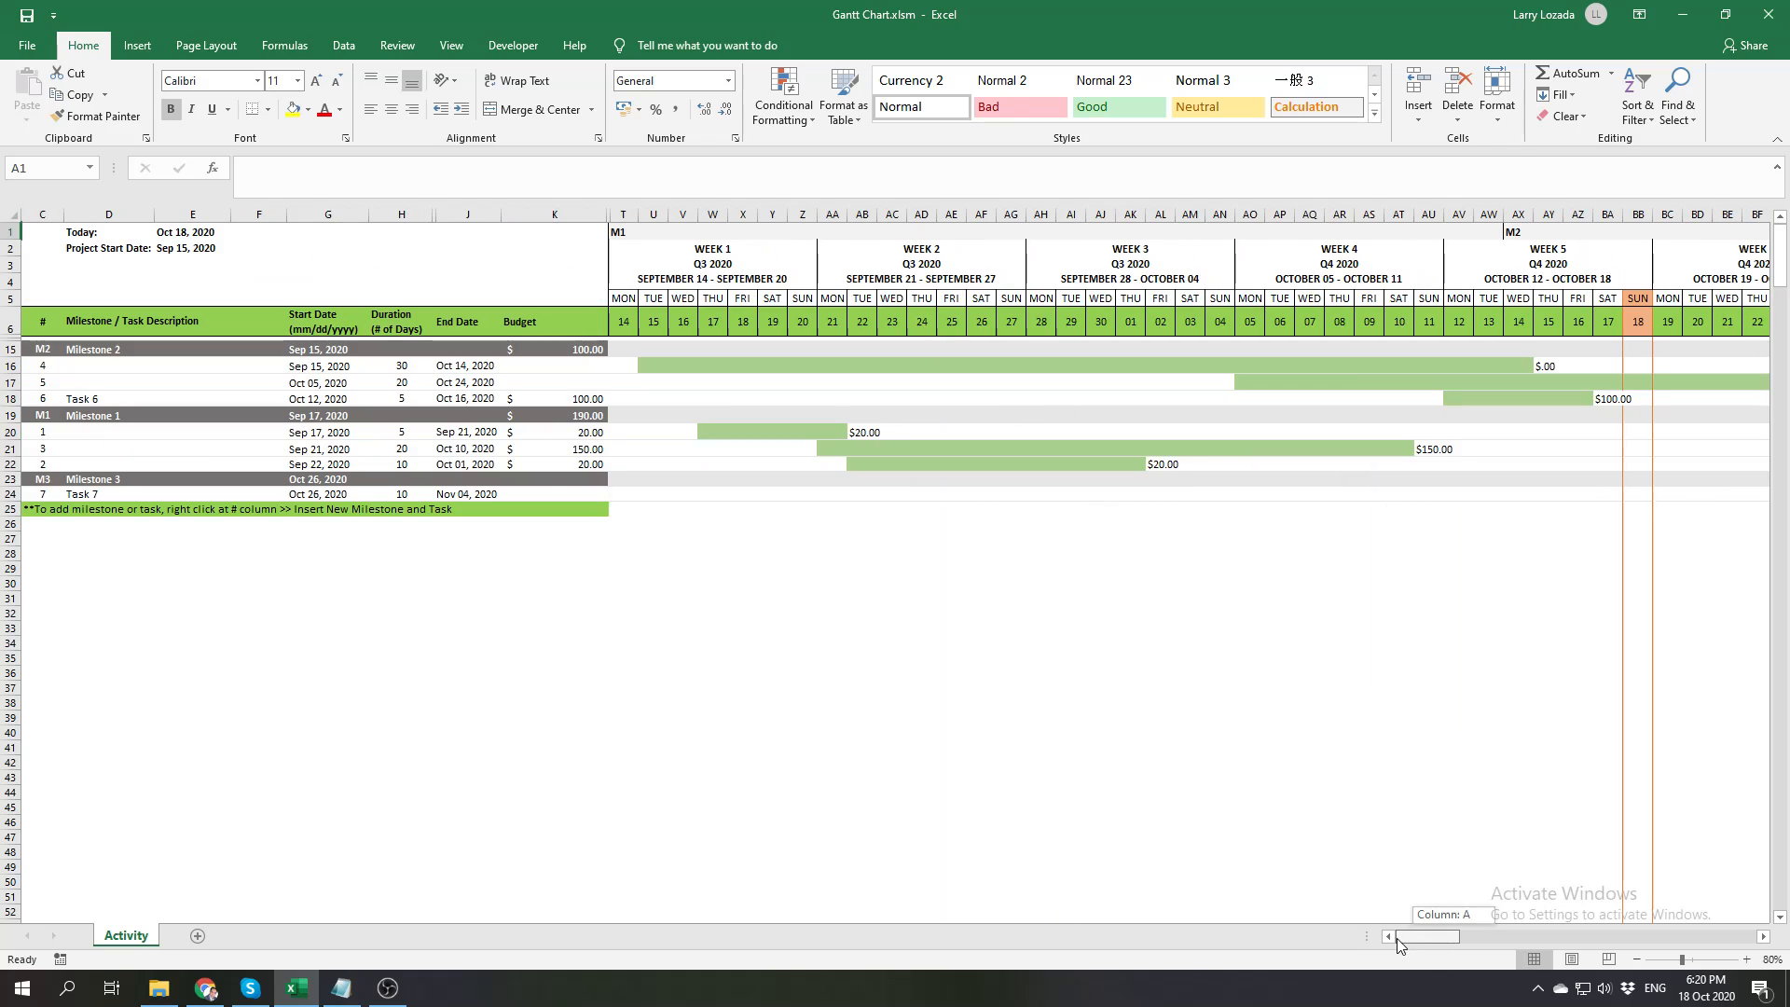
{"action": "left_click", "coordinate": [574, 495]}
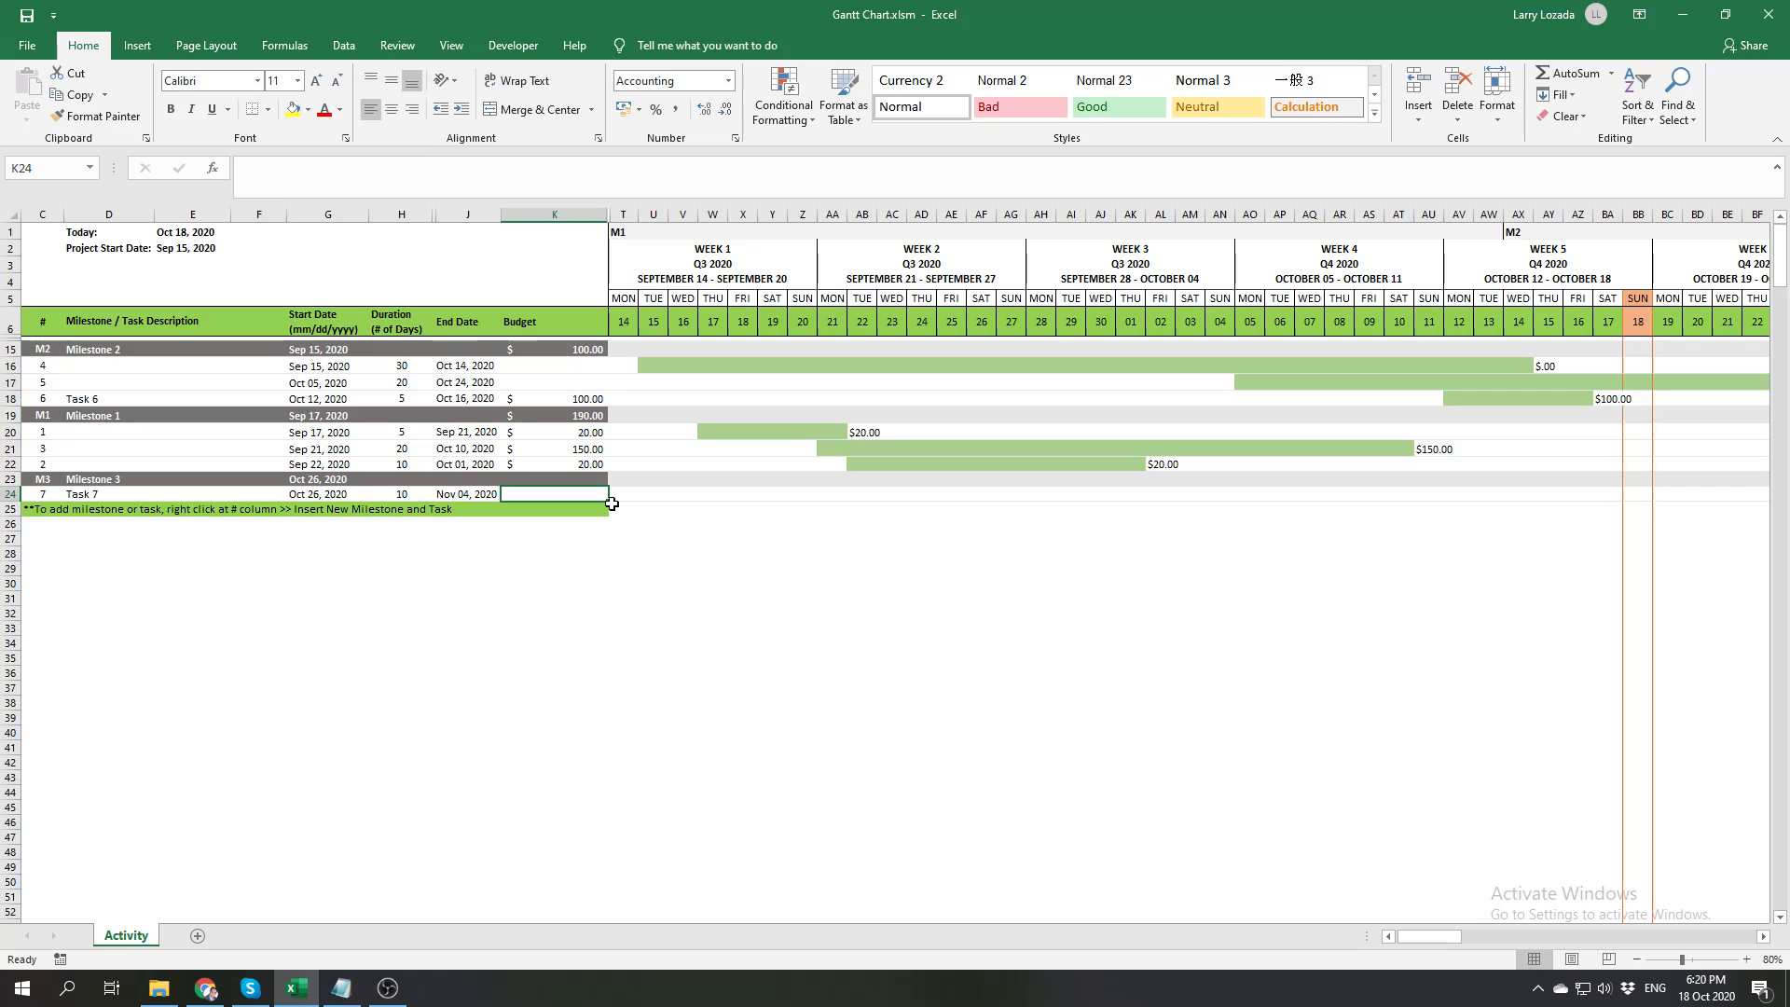
{"action": "type", "text": "200"}
{"action": "key", "text": "Return"}
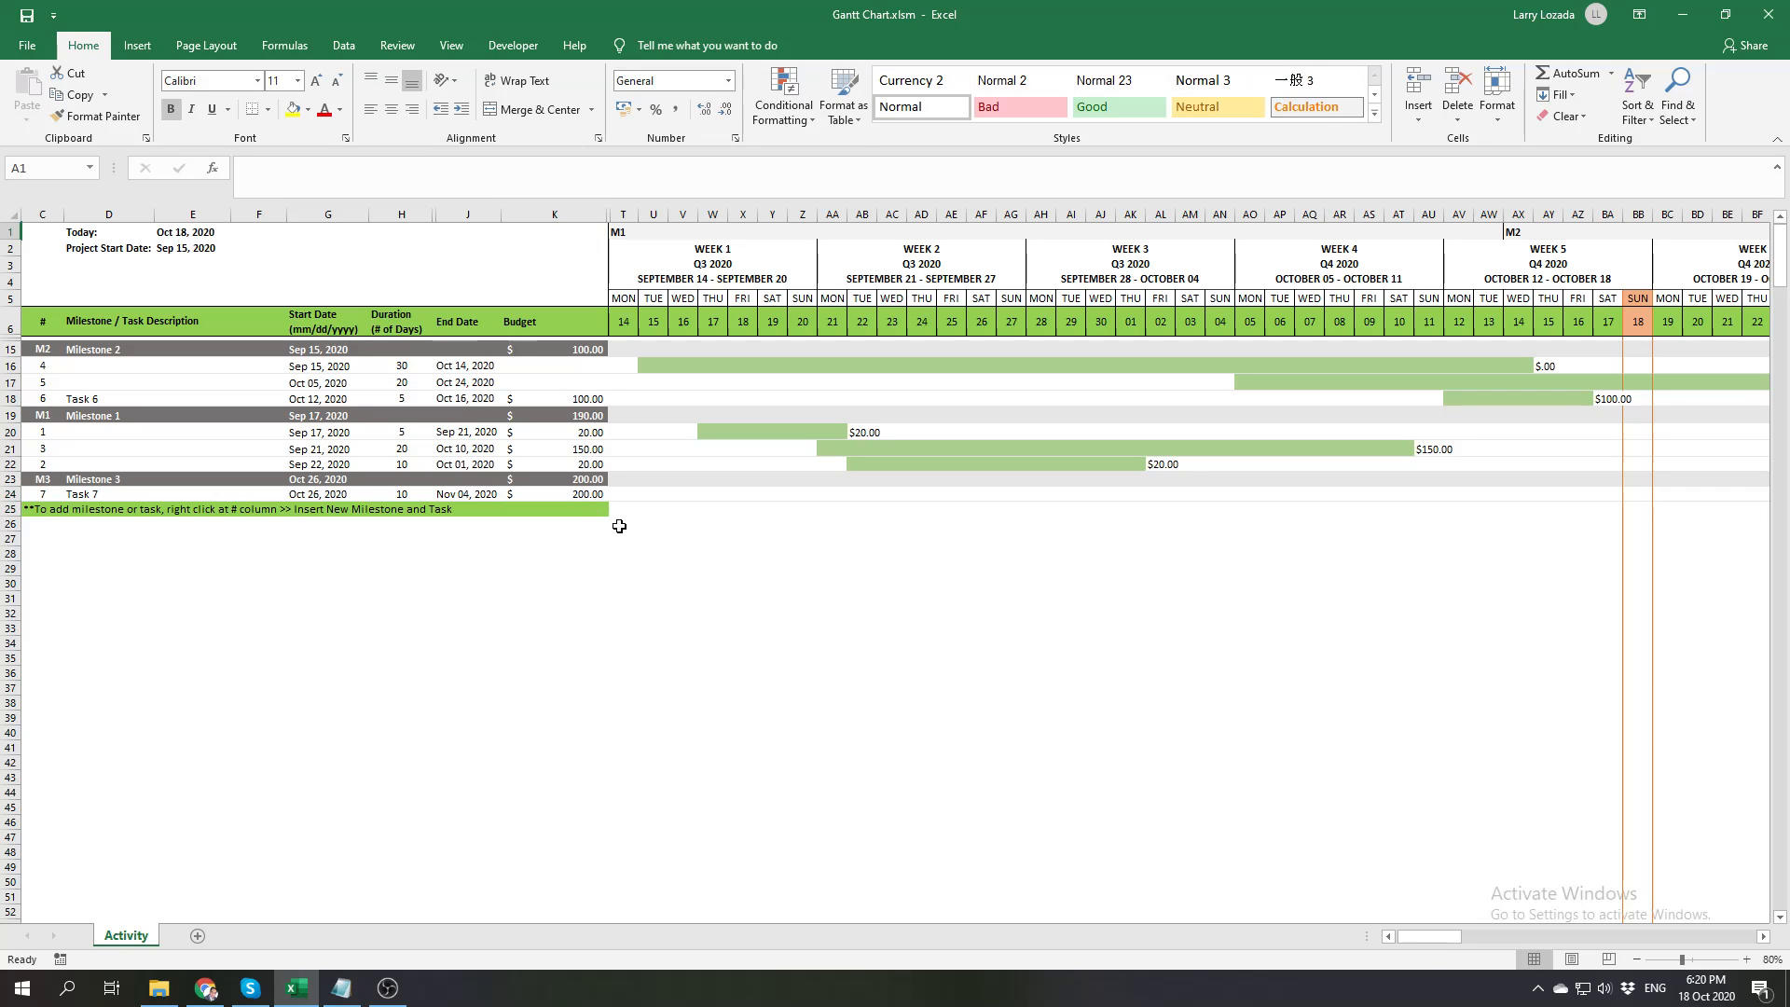
{"action": "left_click_drag", "start_coordinate": [1424, 936], "coordinate": [1424, 936]}
{"action": "mouse_move", "coordinate": [1474, 934]}
{"action": "left_mouse_down"}
{"action": "mouse_move", "coordinate": [1451, 935]}
{"action": "mouse_move", "coordinate": [1470, 937]}
{"action": "left_mouse_up"}
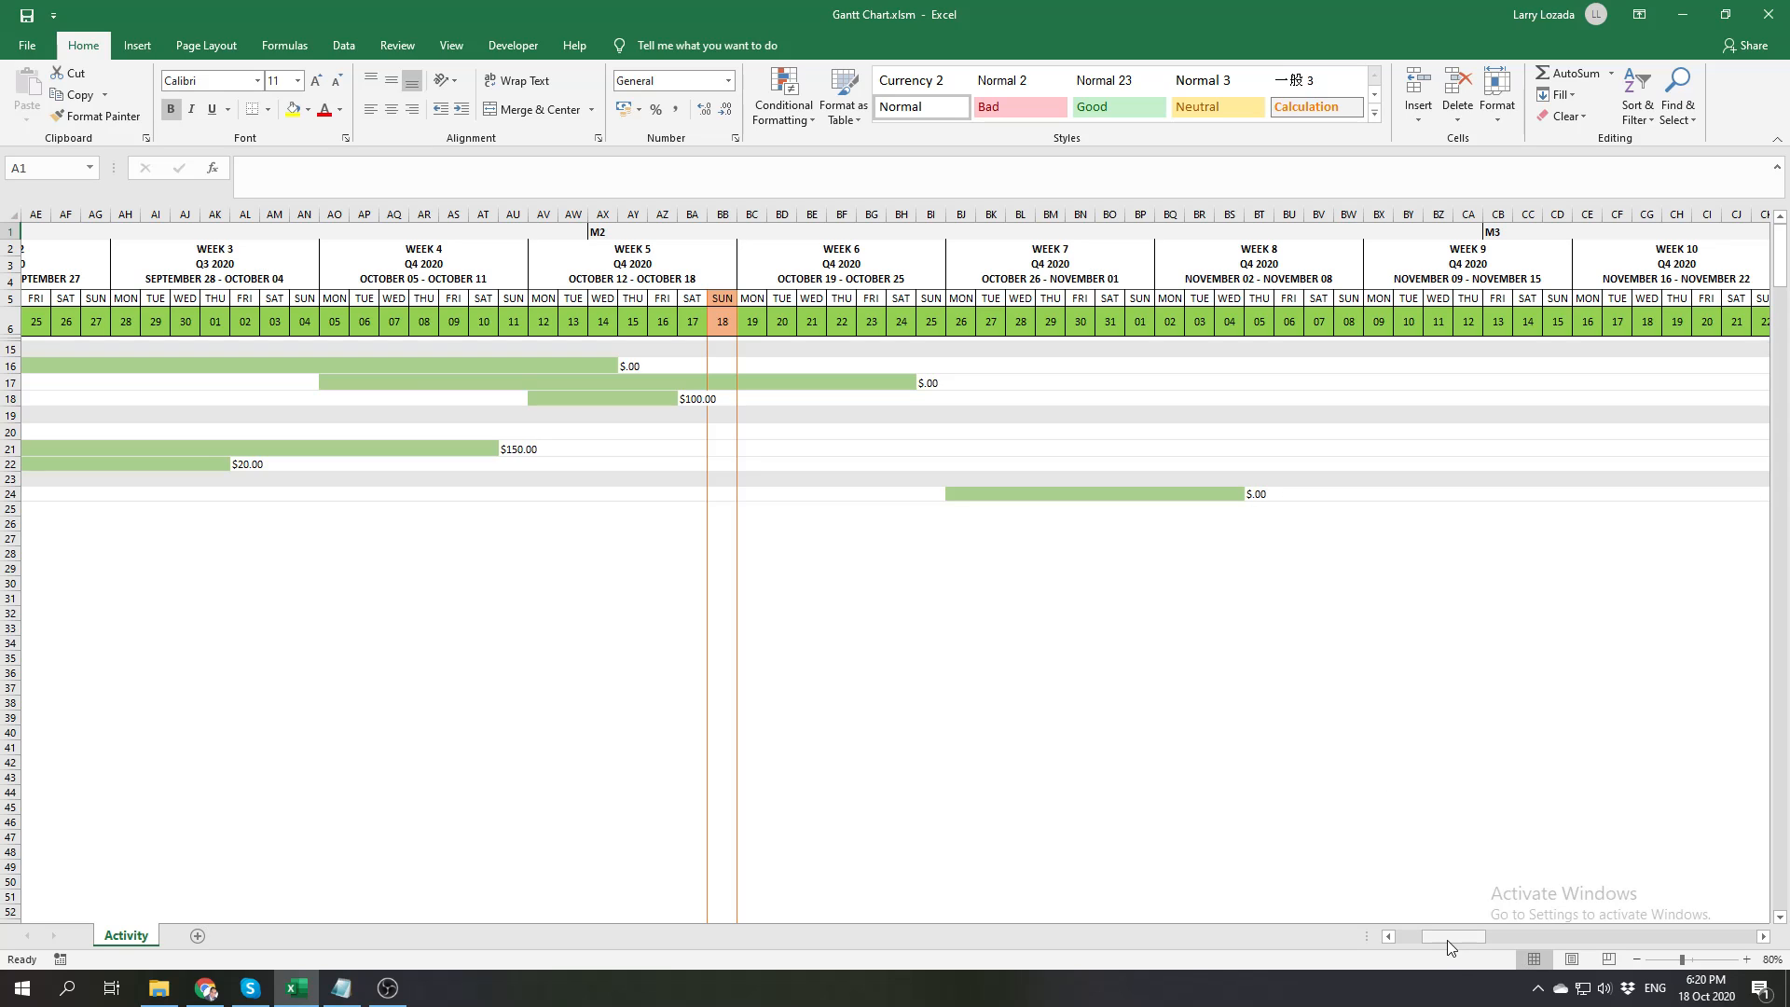
{"action": "left_click_drag", "start_coordinate": [1449, 940], "coordinate": [1430, 937]}
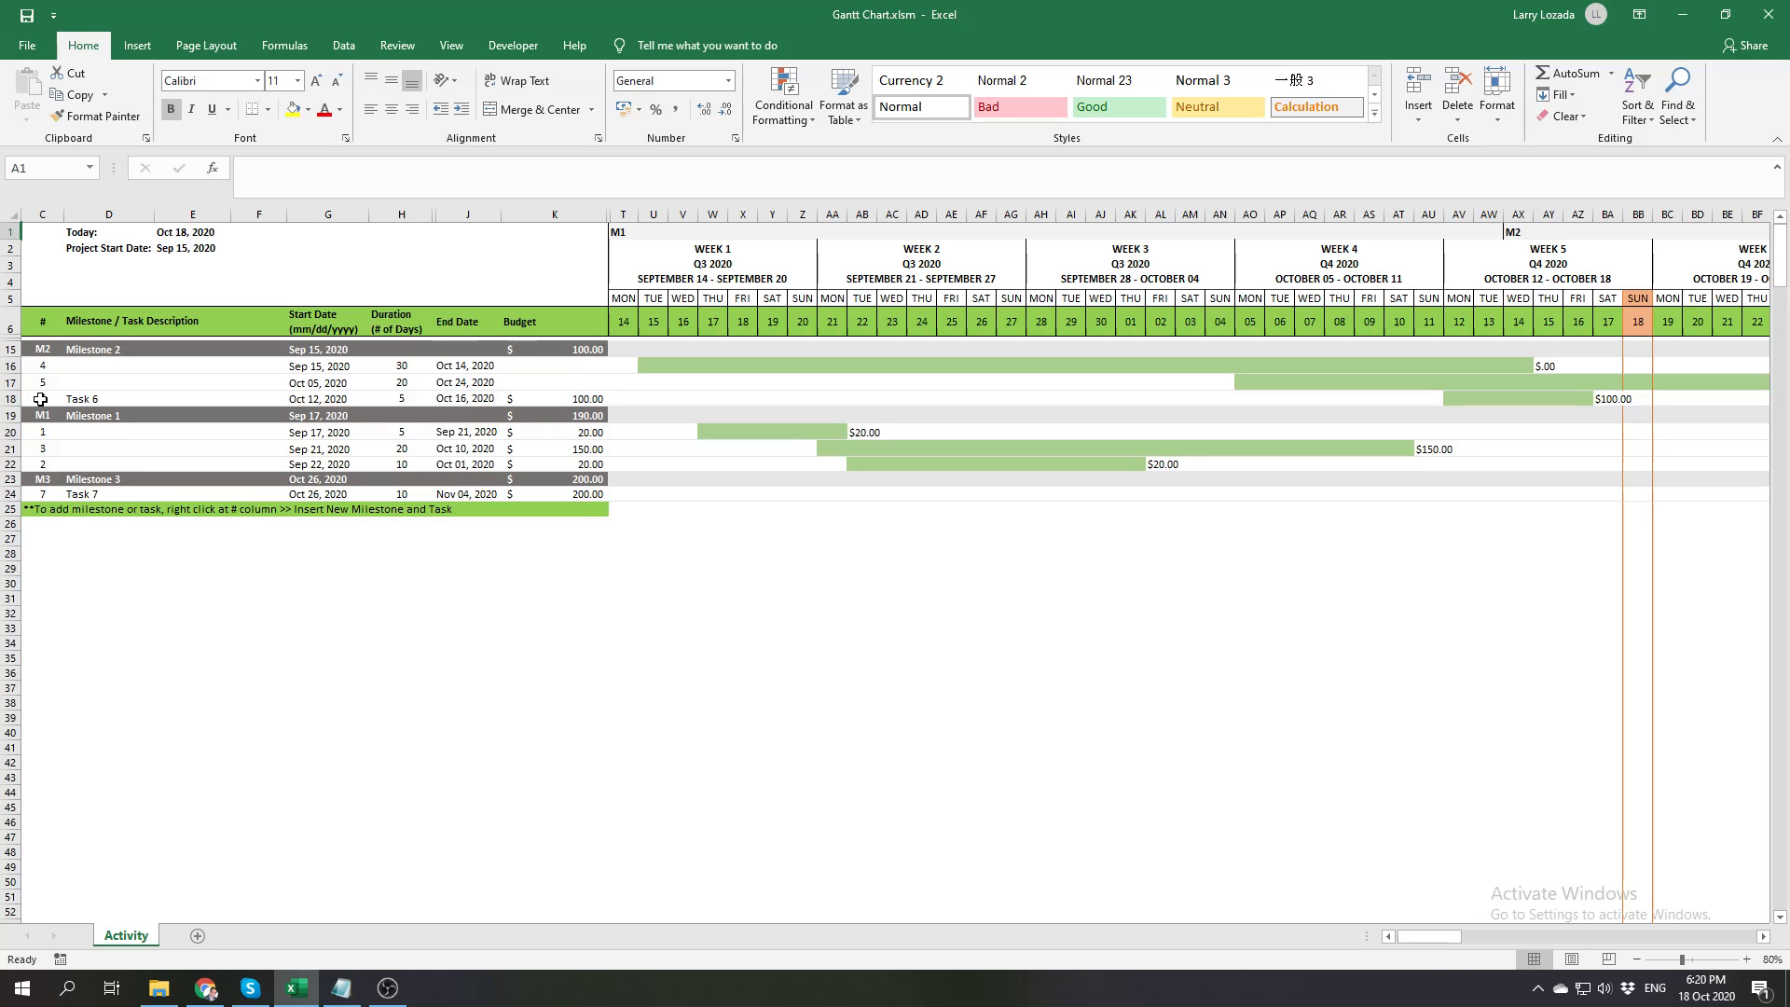
Insert a new task row at task 2's row in Milestone 1 and number the new task 8
{"action": "right_click", "coordinate": [44, 465]}
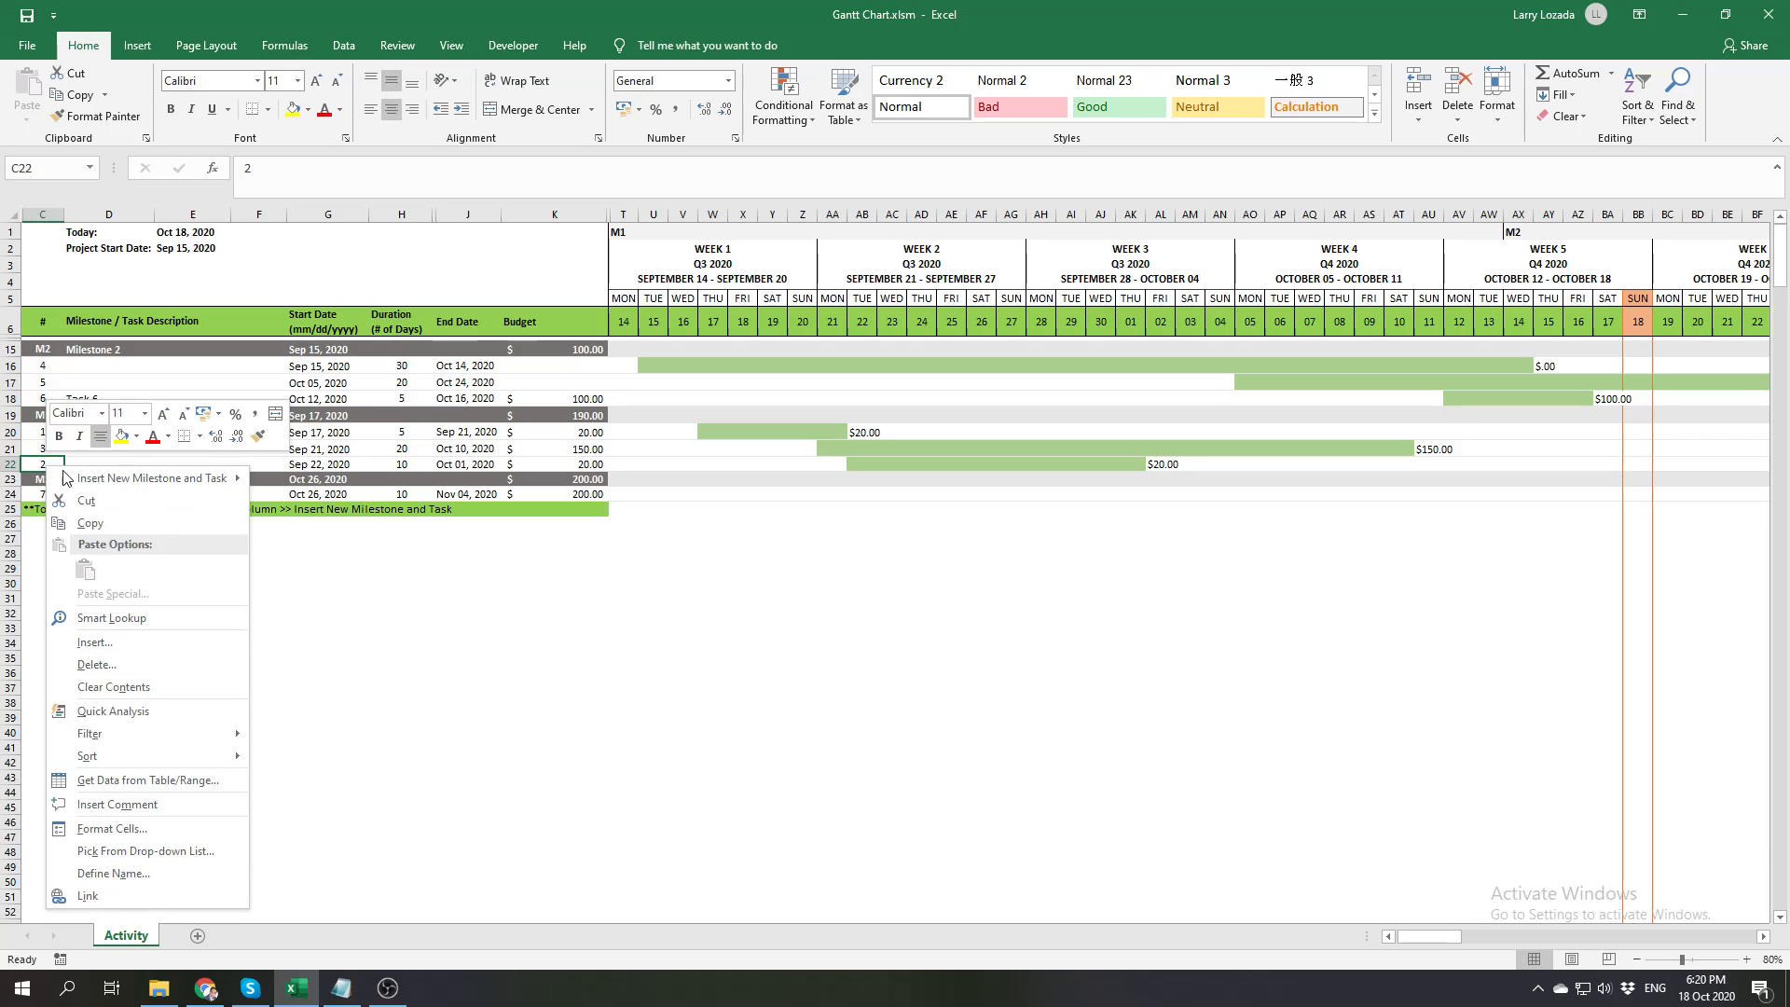
{"action": "mouse_move", "coordinate": [86, 479]}
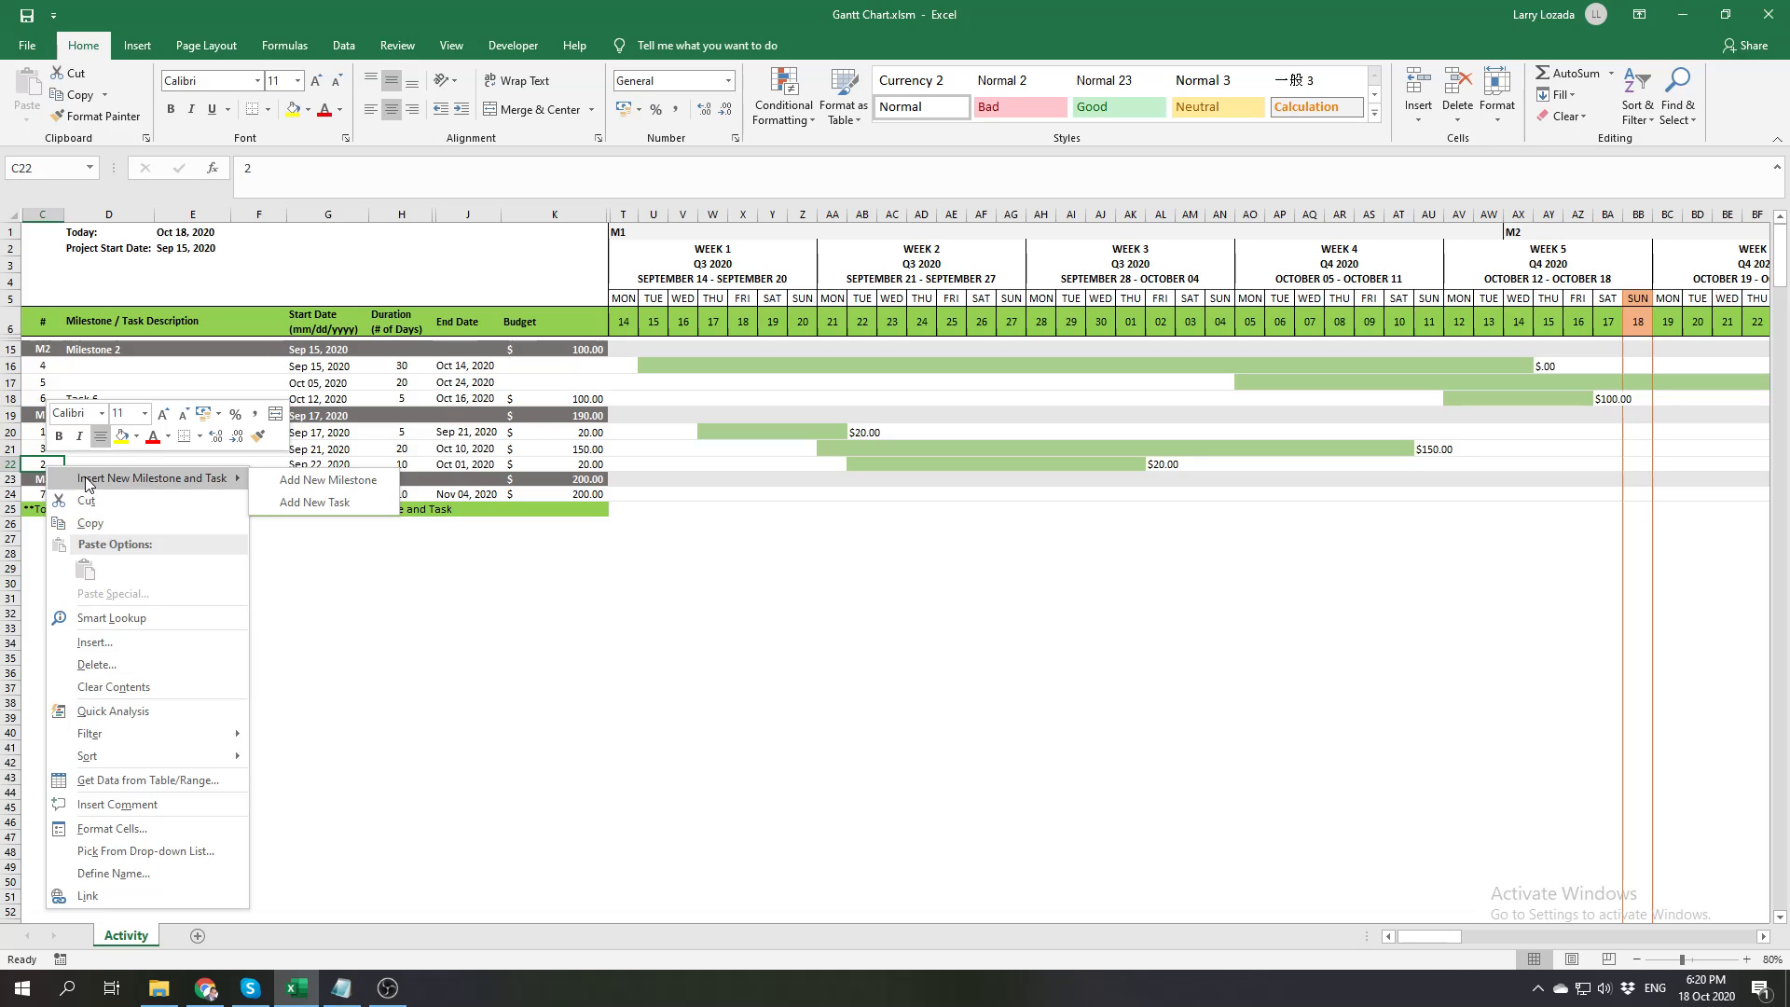
{"action": "left_click", "coordinate": [298, 502]}
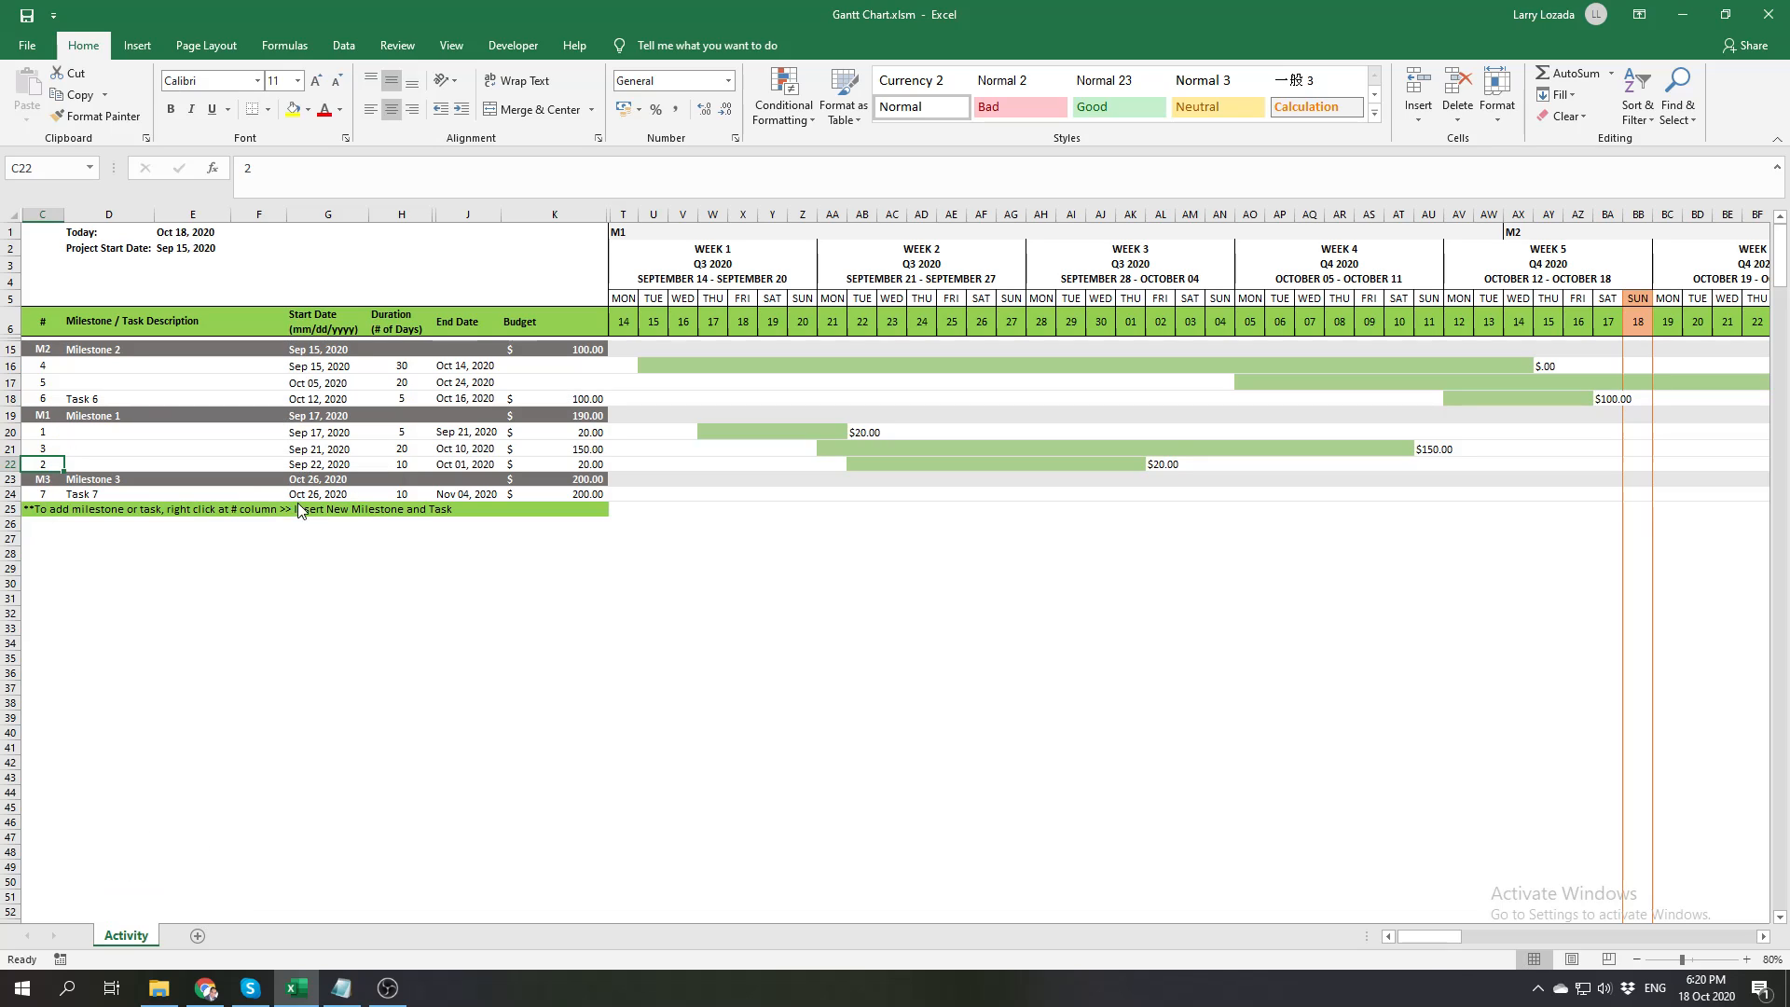
{"action": "left_click", "coordinate": [316, 464]}
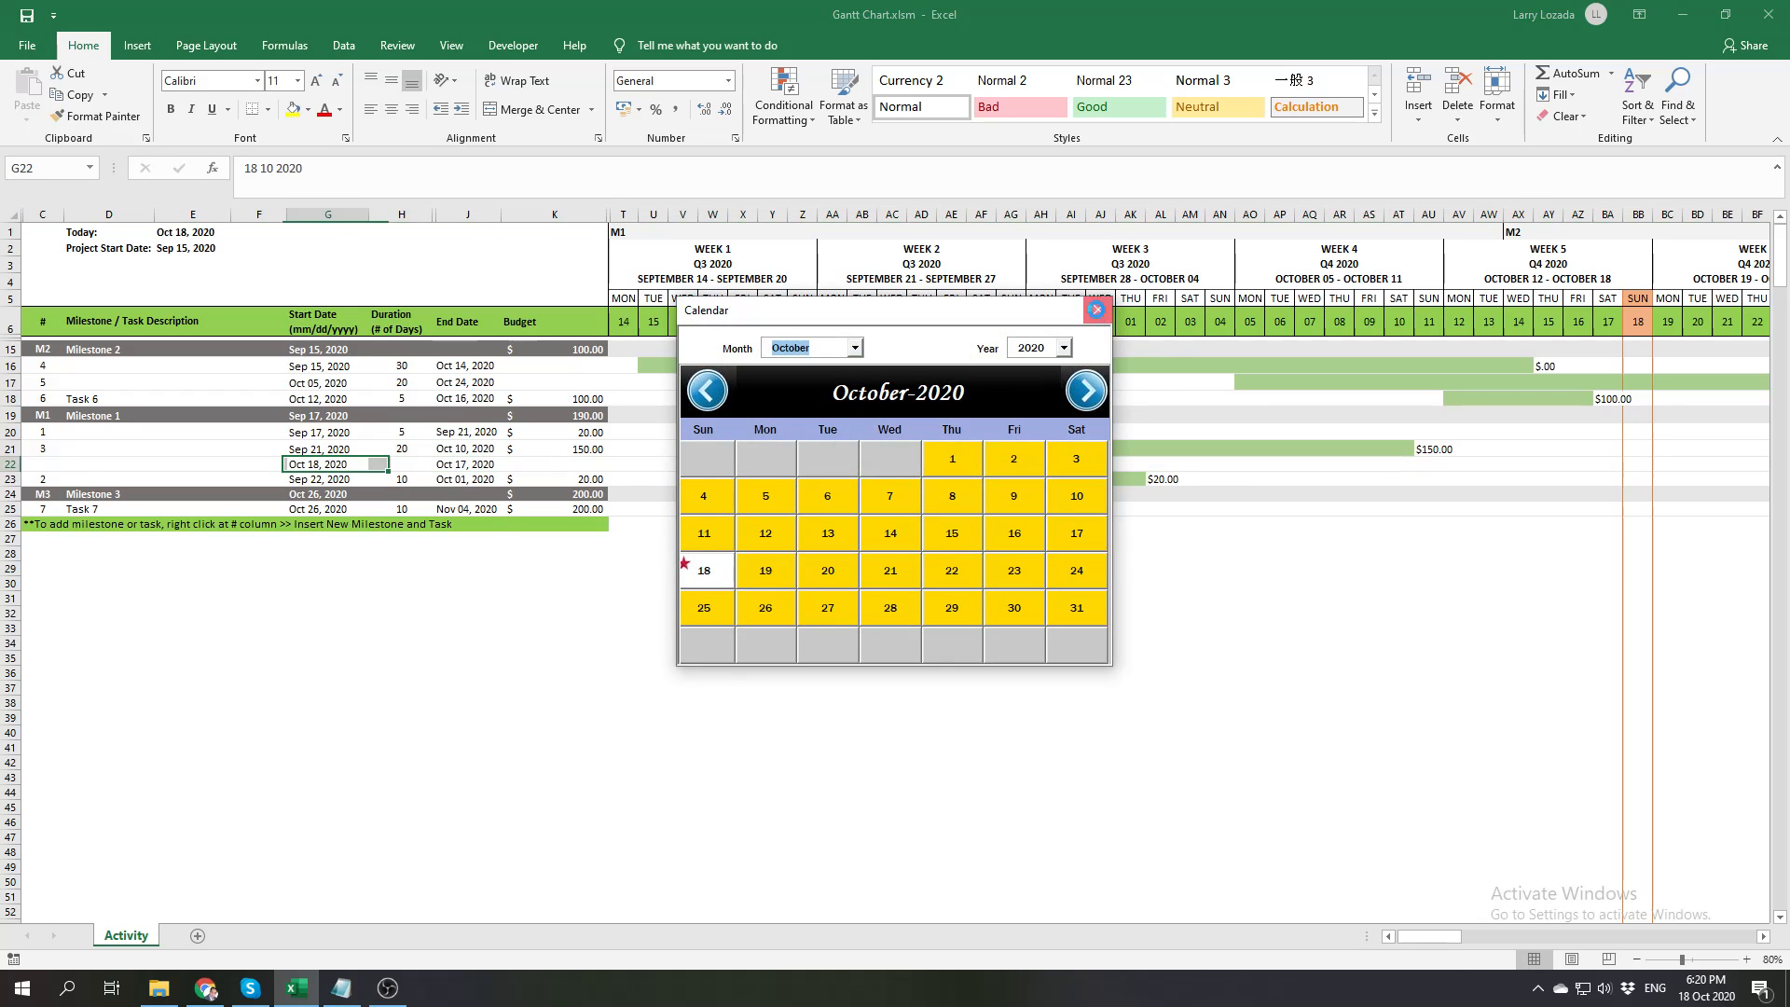
{"action": "left_click", "coordinate": [1097, 309]}
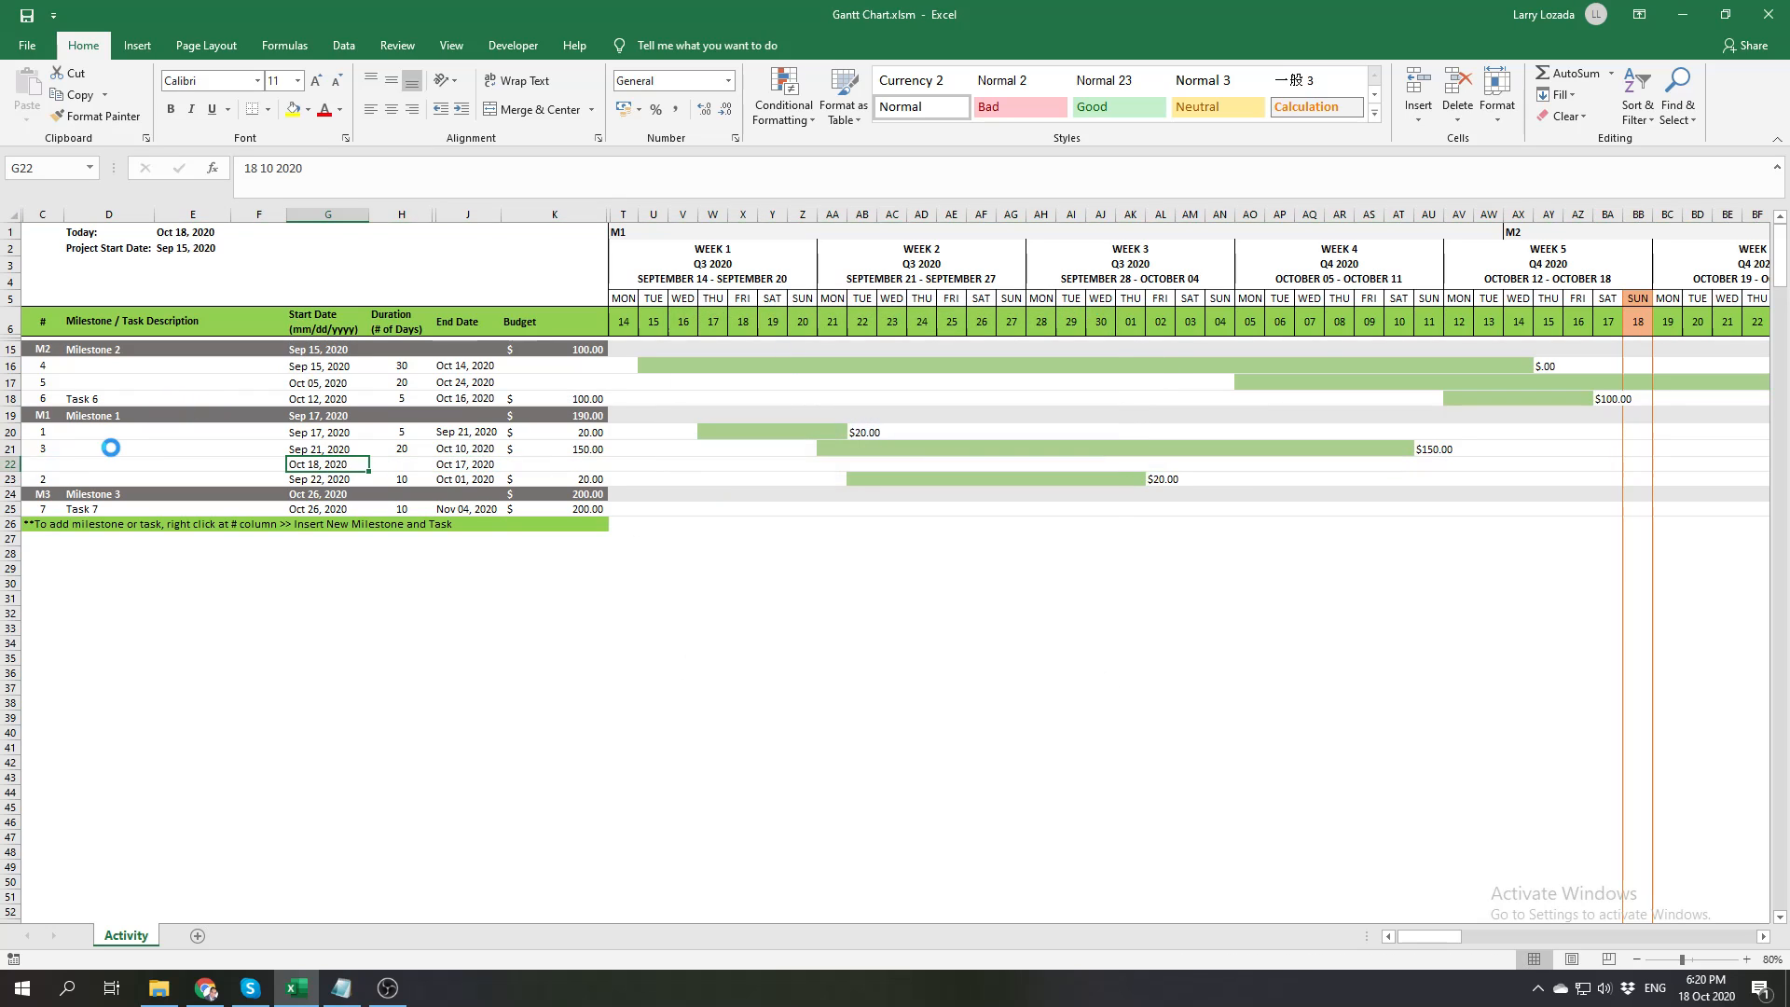
{"action": "left_click", "coordinate": [44, 464]}
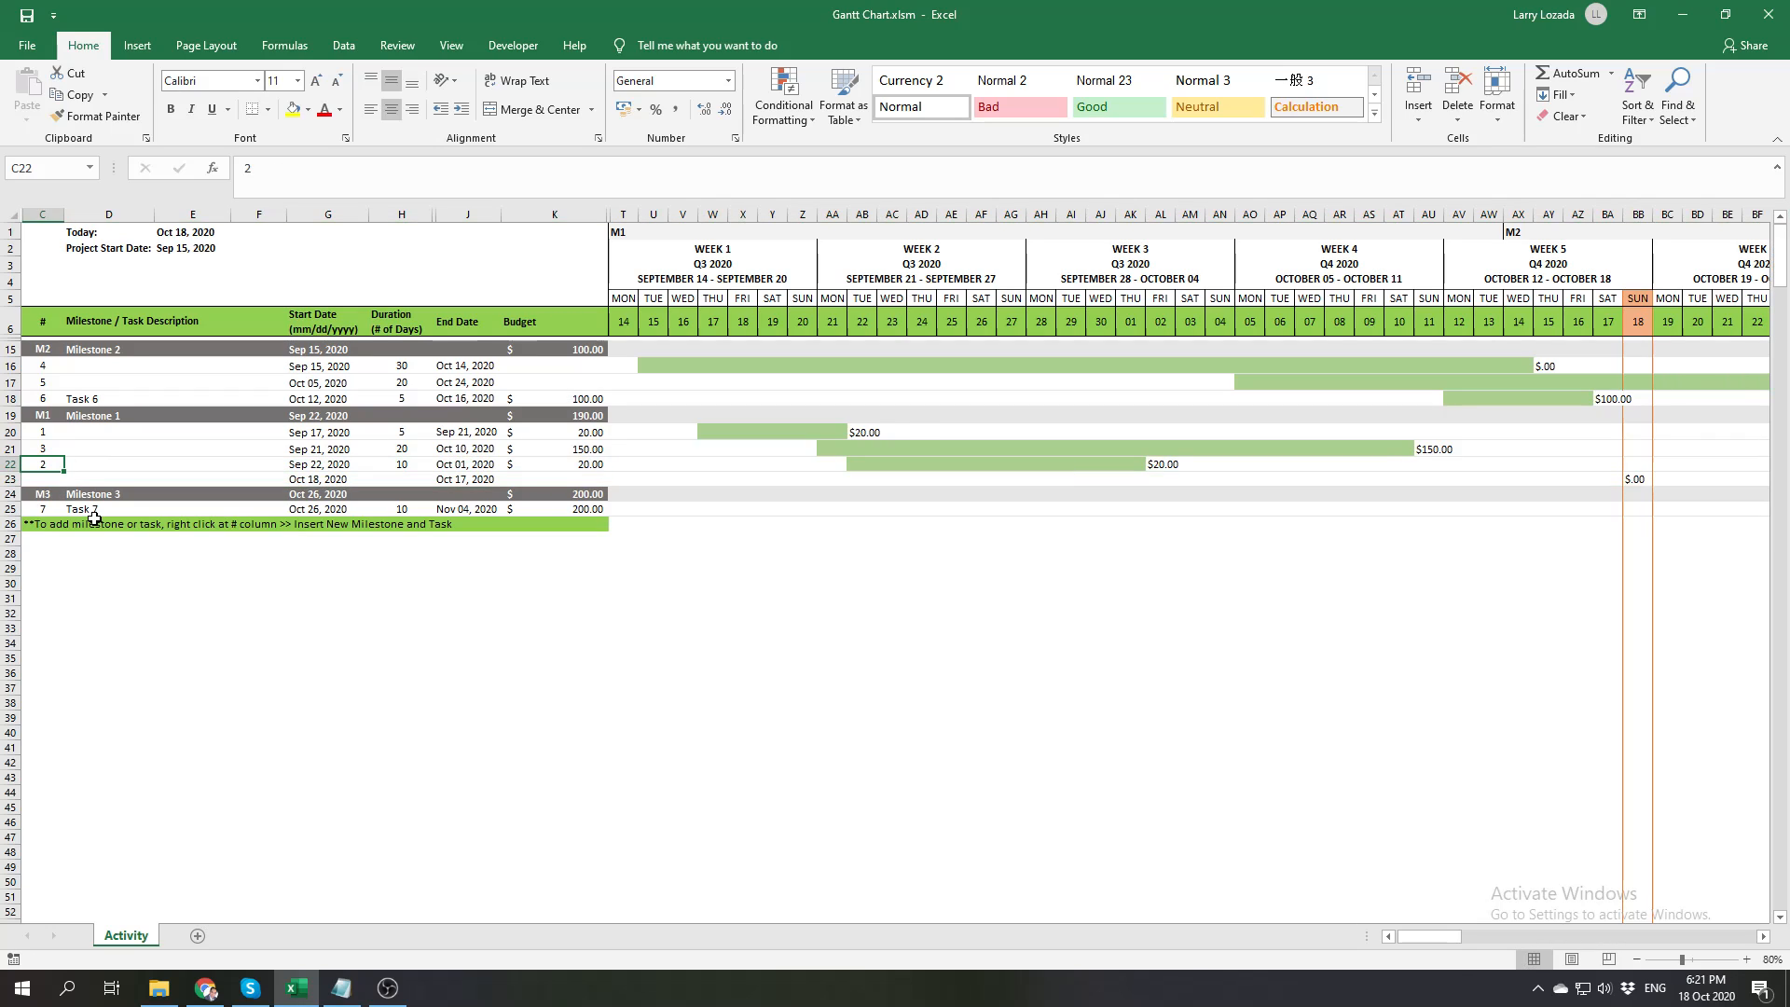
{"action": "left_click", "coordinate": [52, 479]}
{"action": "type", "text": "8"}
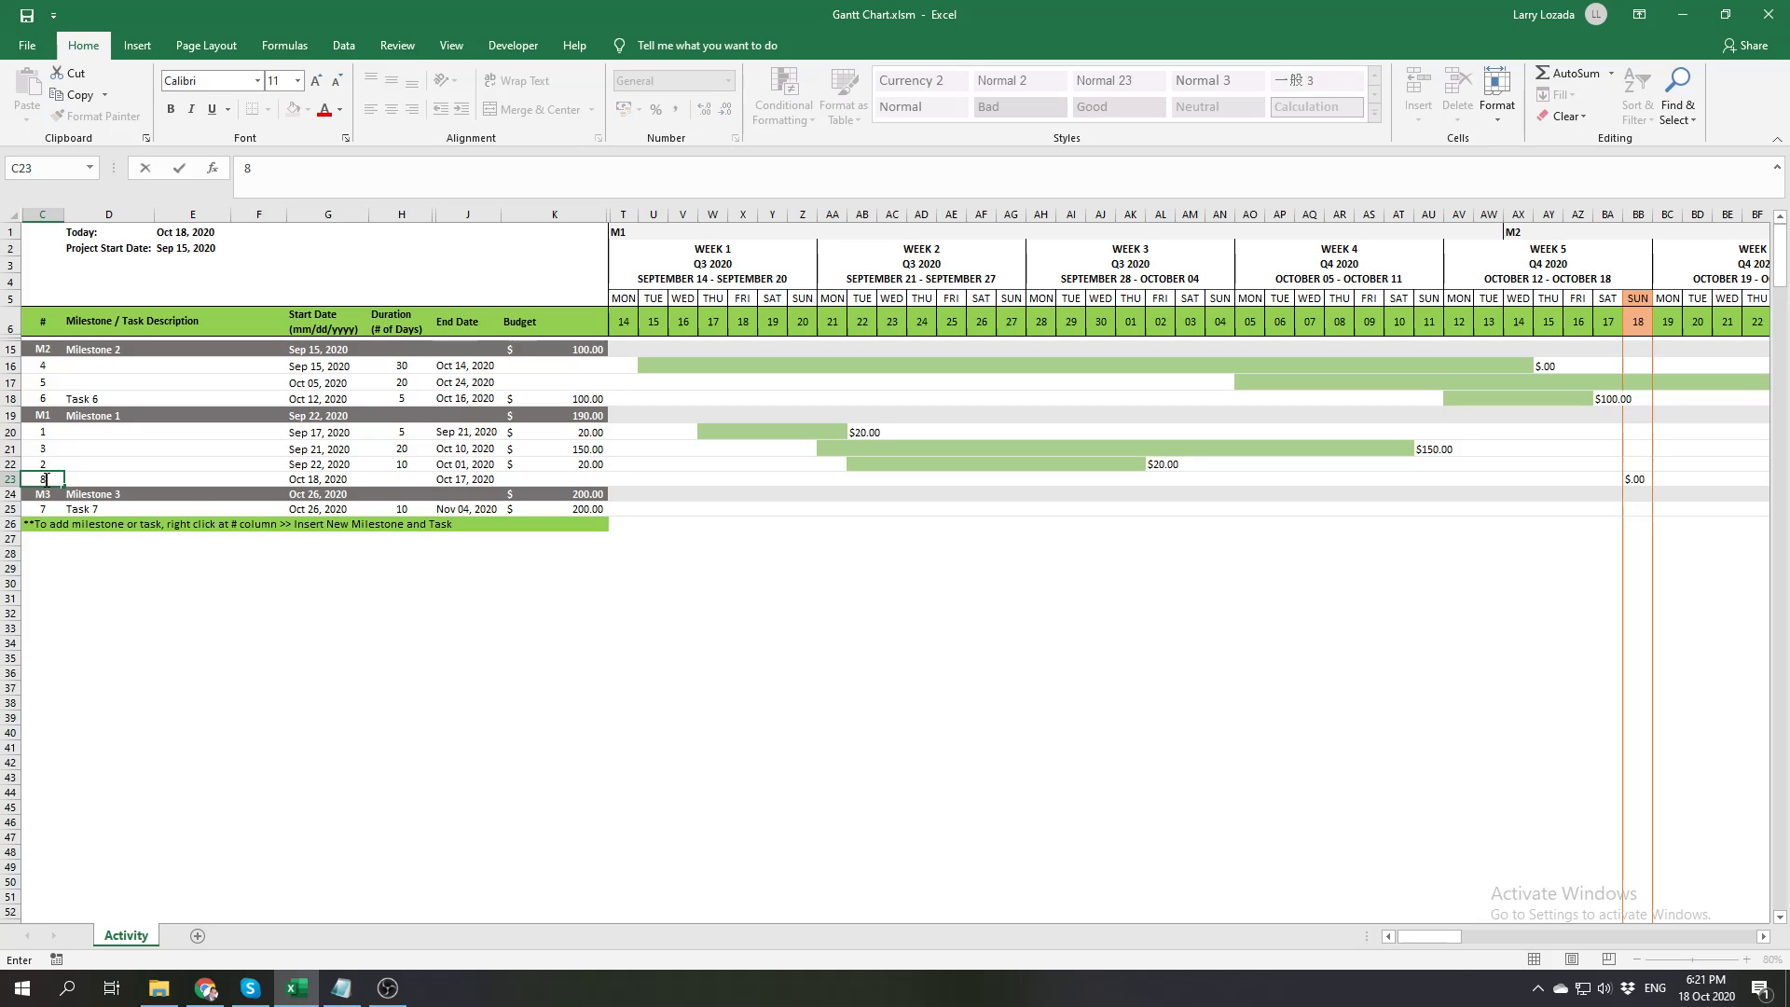
Set task 8's start date to September 14, 2020 in the calendar
{"action": "left_click", "coordinate": [331, 481]}
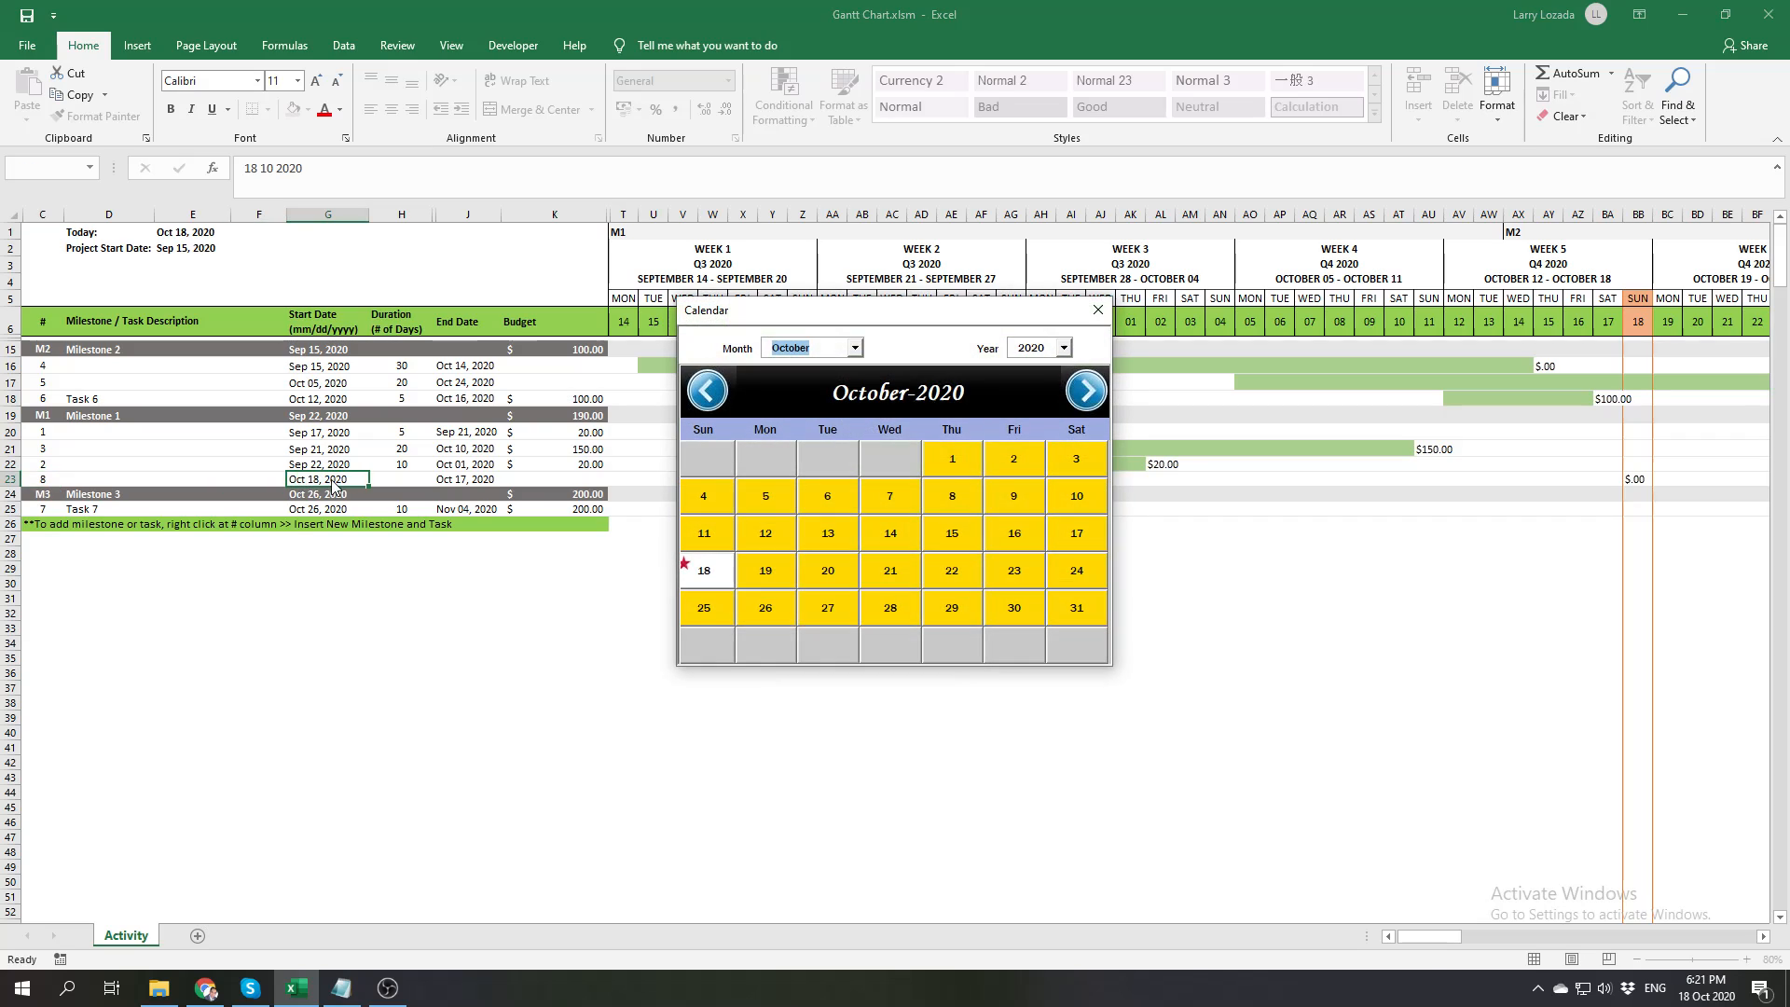
{"action": "left_click", "coordinate": [720, 396]}
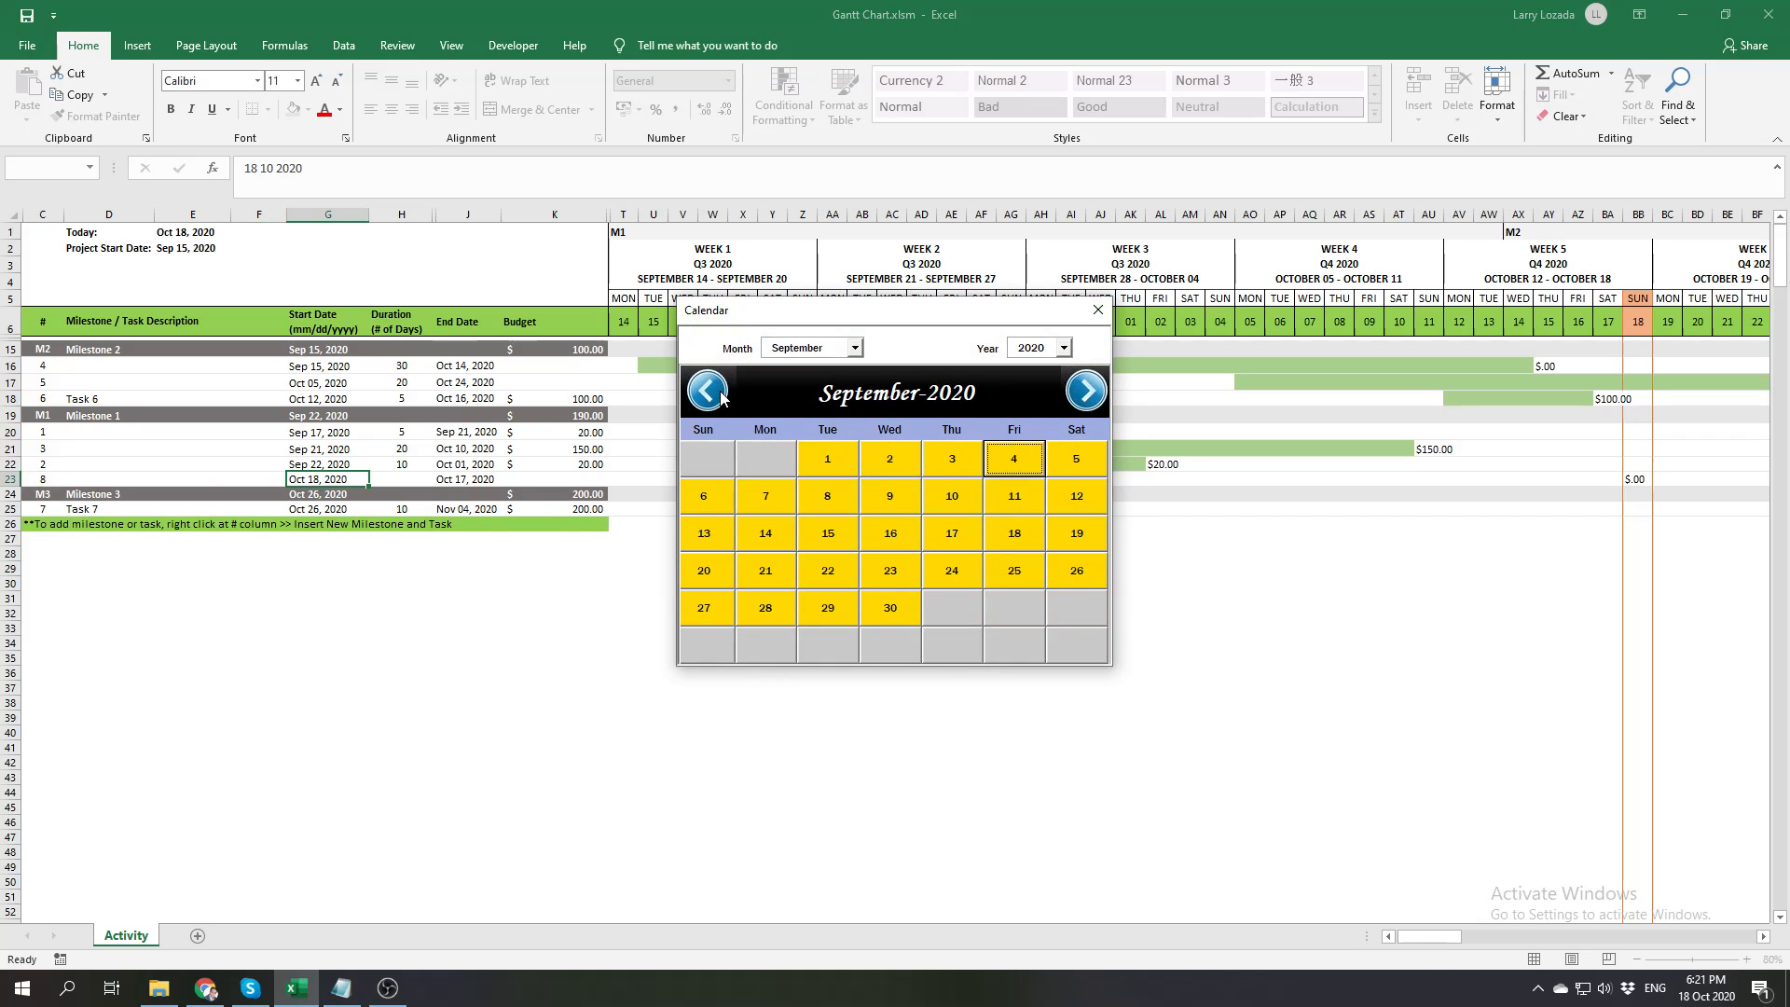
{"action": "left_click", "coordinate": [774, 535]}
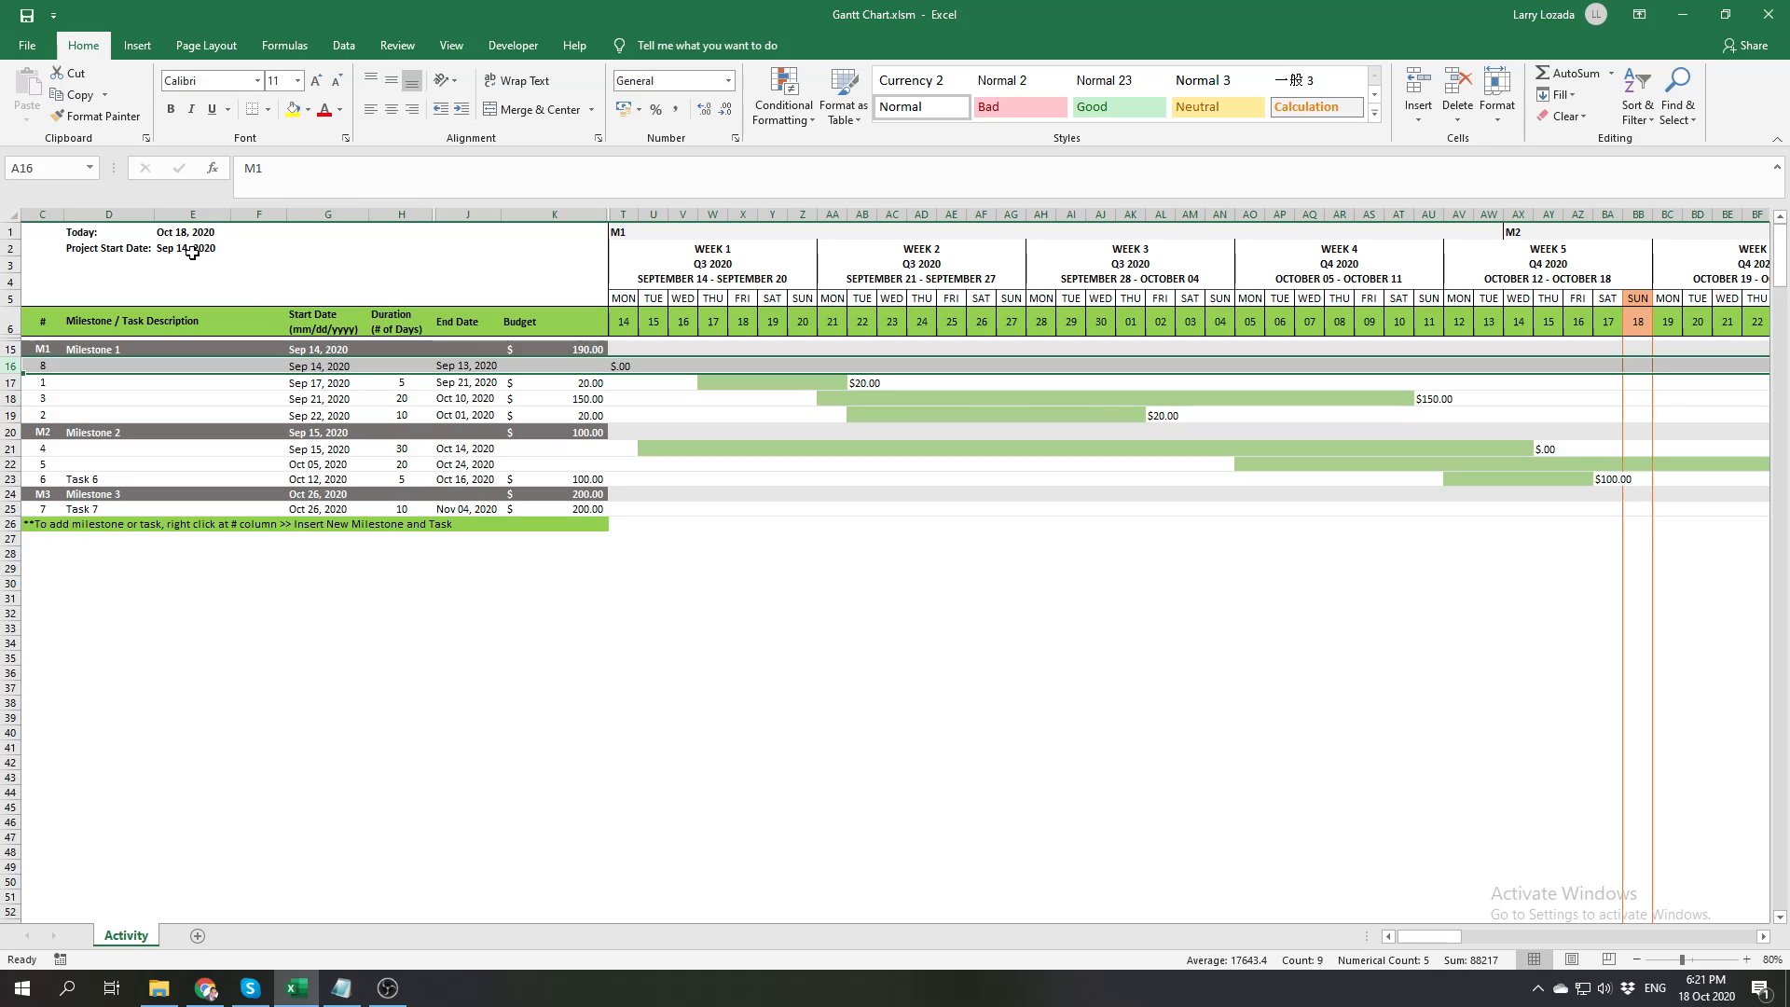
{"action": "left_click", "coordinate": [389, 366]}
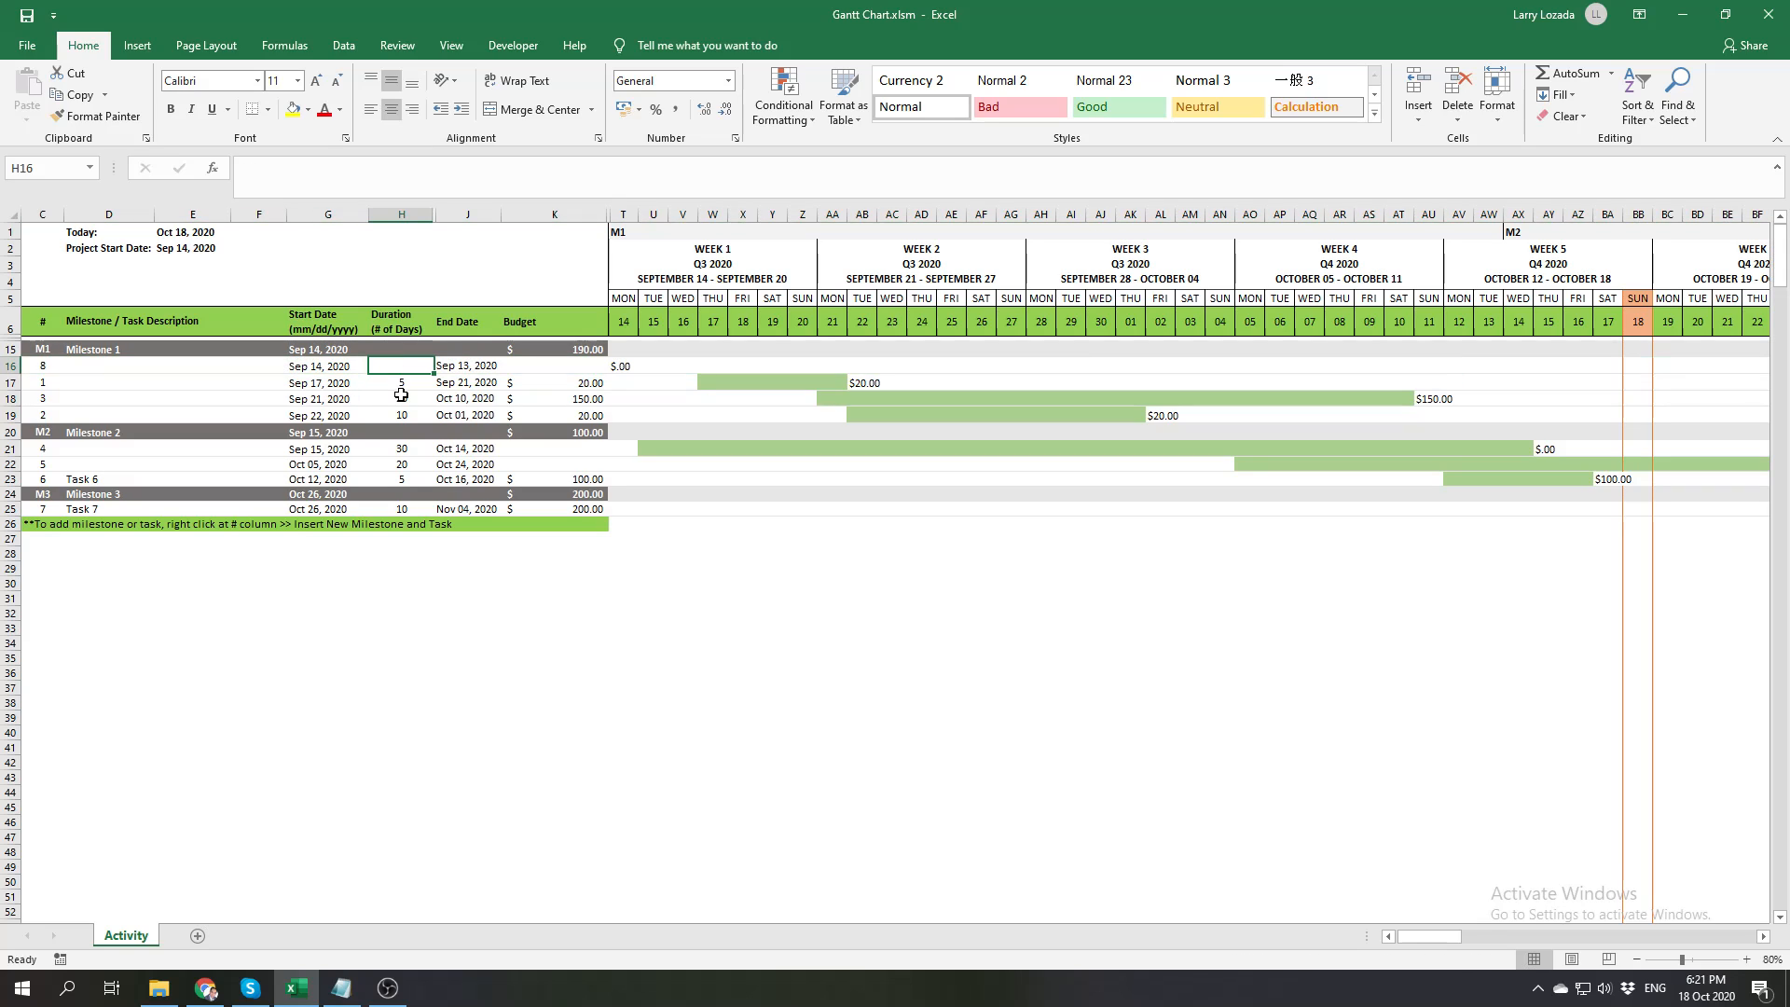
Set task 8's start date to September 7, 2020 and its duration to 8 days
{"action": "left_click", "coordinate": [317, 366]}
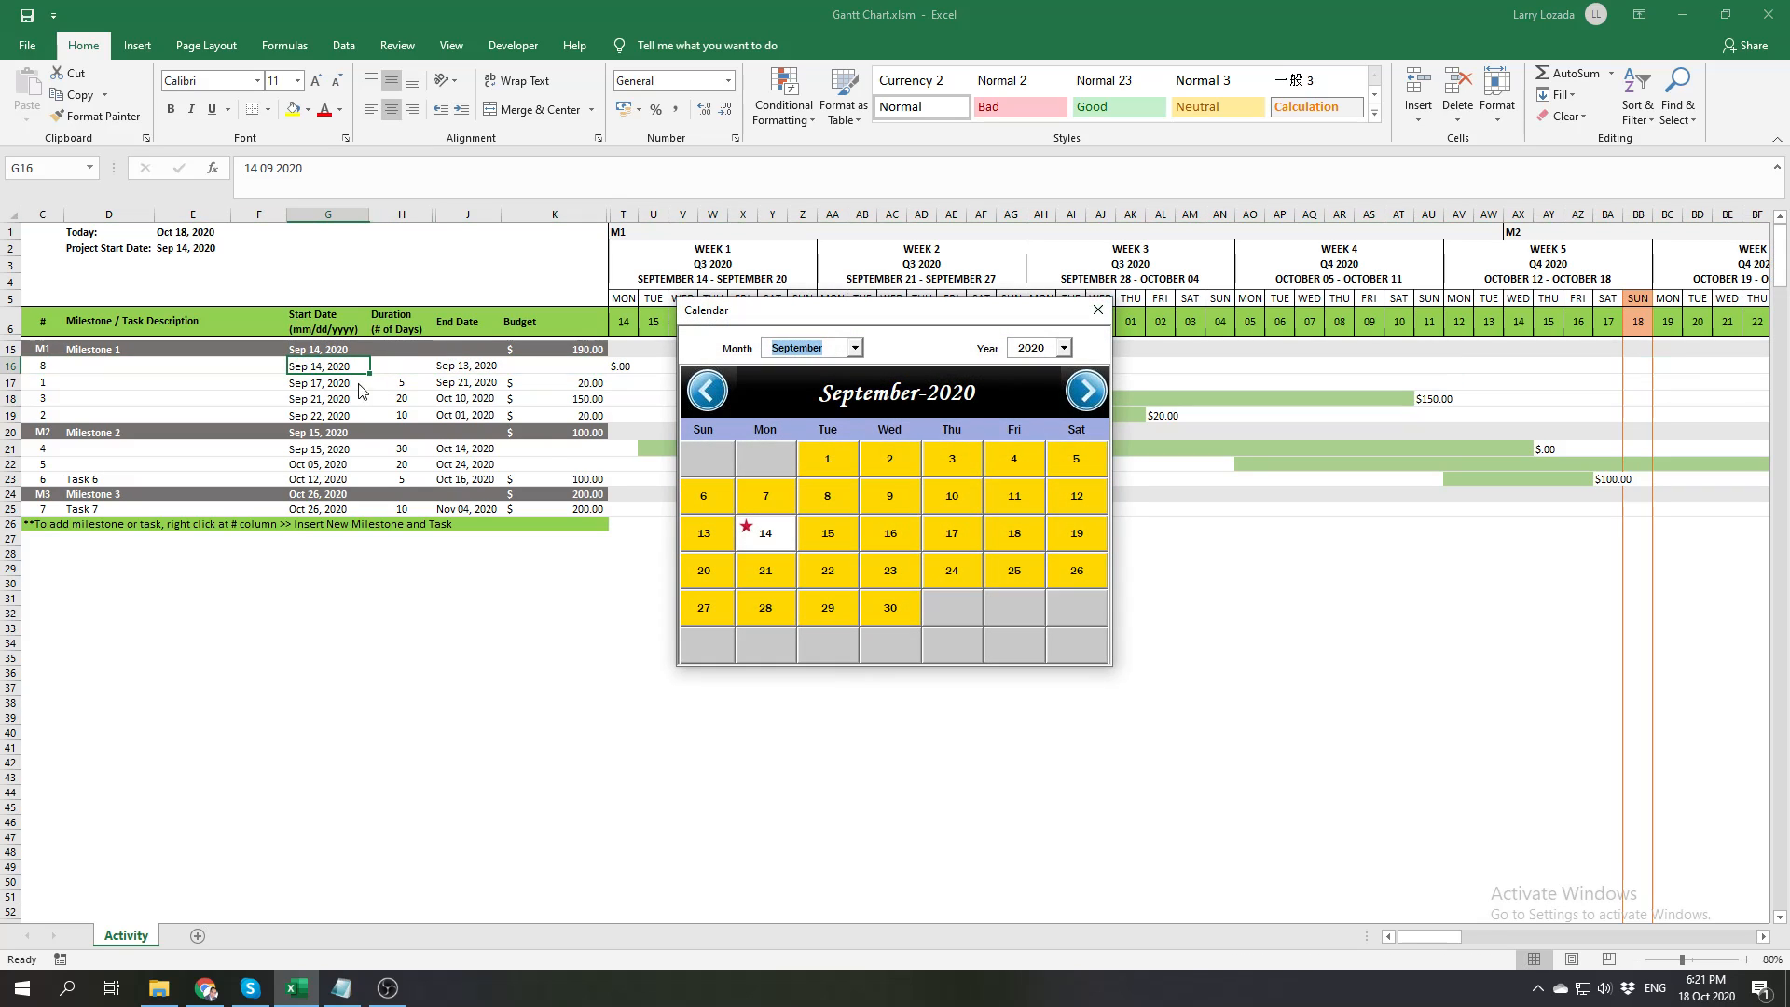
{"action": "left_click", "coordinate": [771, 491]}
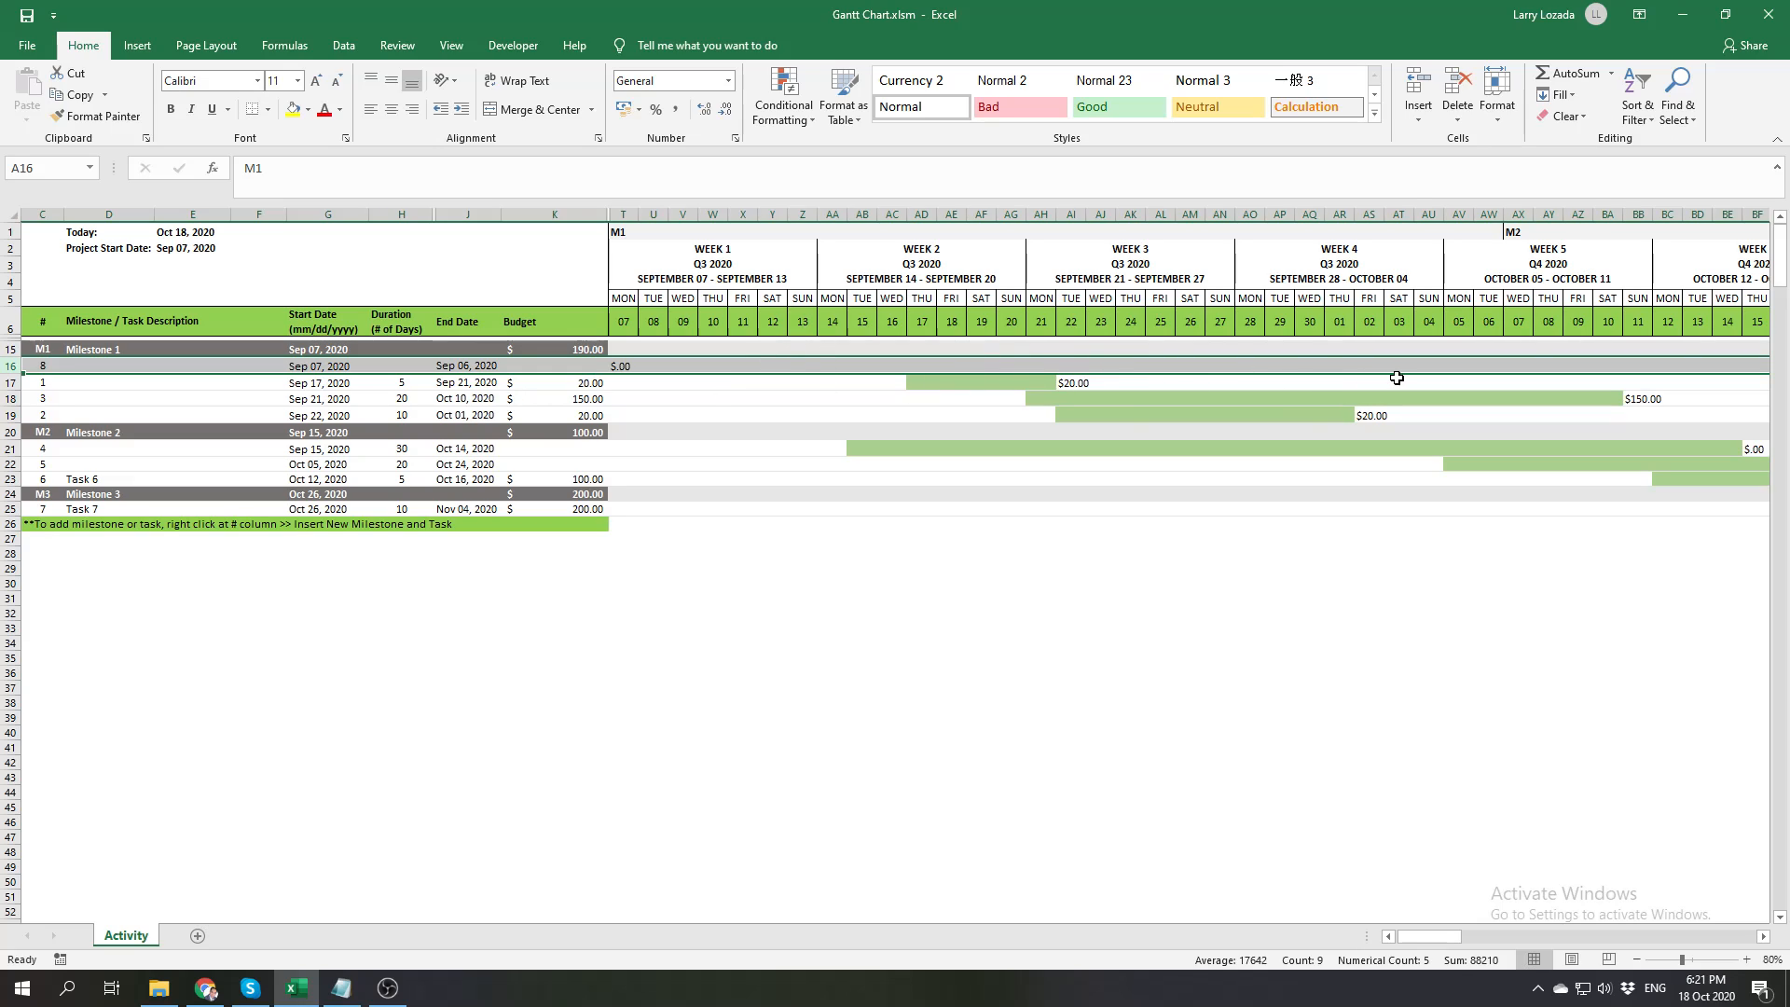
{"action": "left_click", "coordinate": [380, 366]}
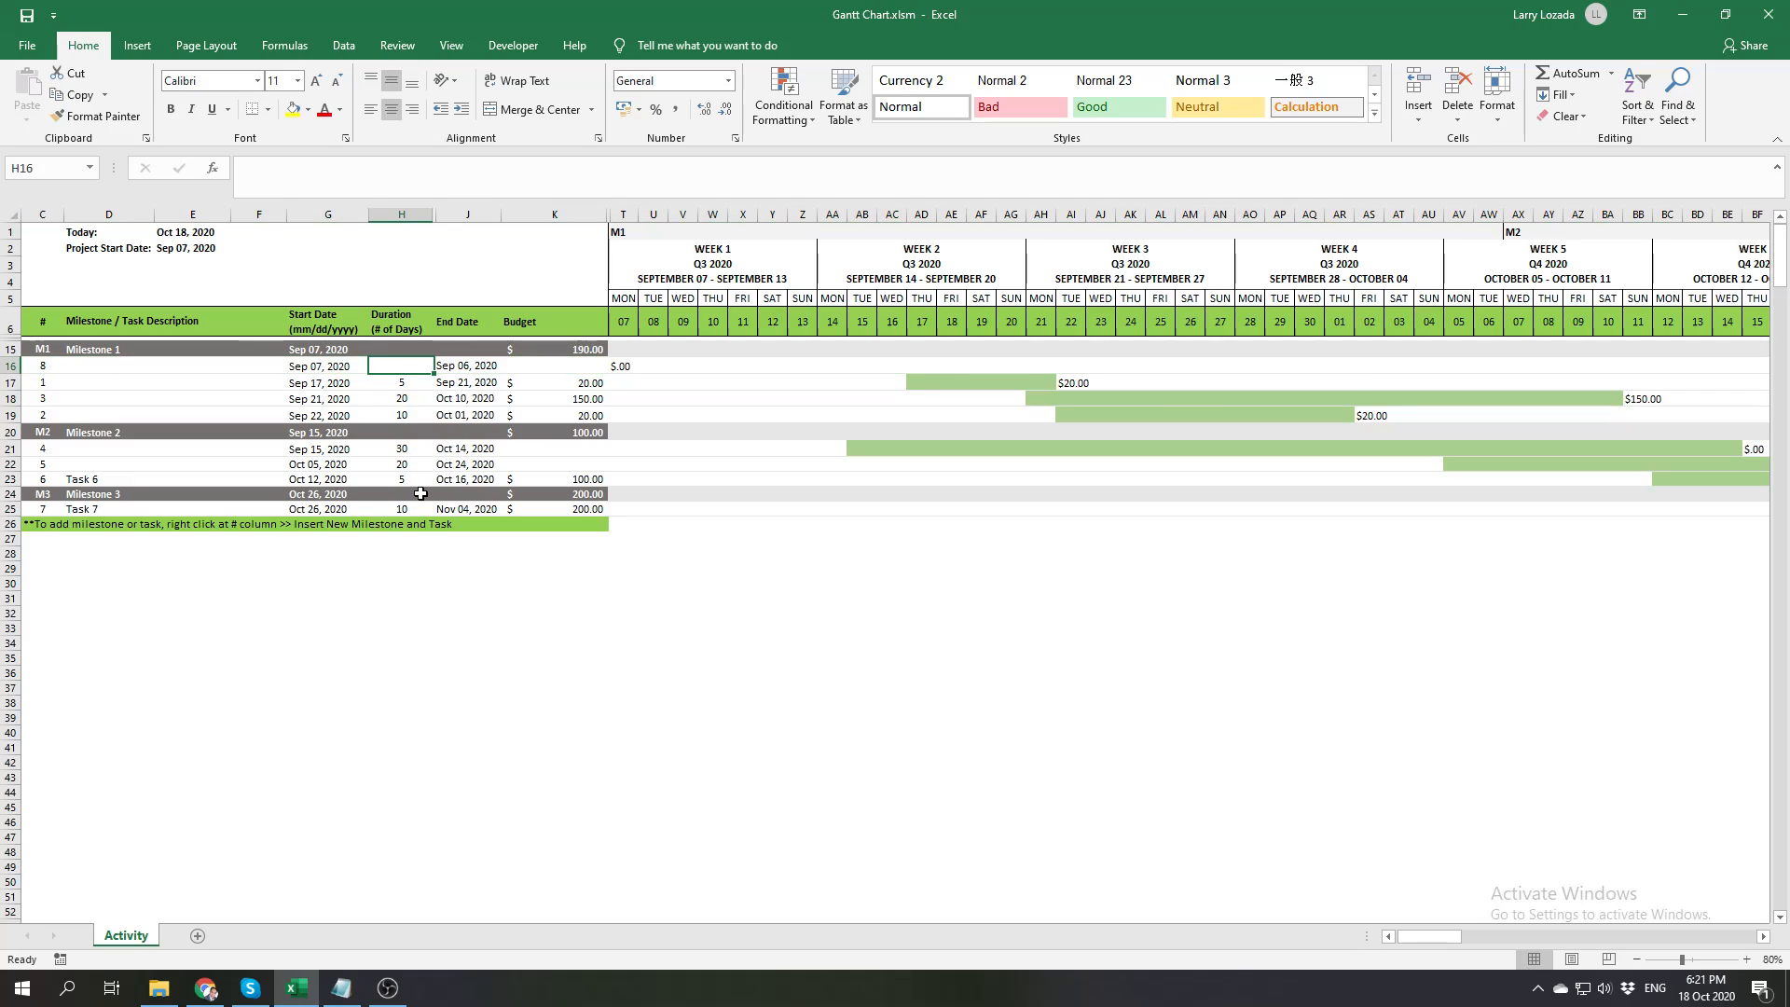
{"action": "type", "text": "8"}
{"action": "key", "text": "Return"}
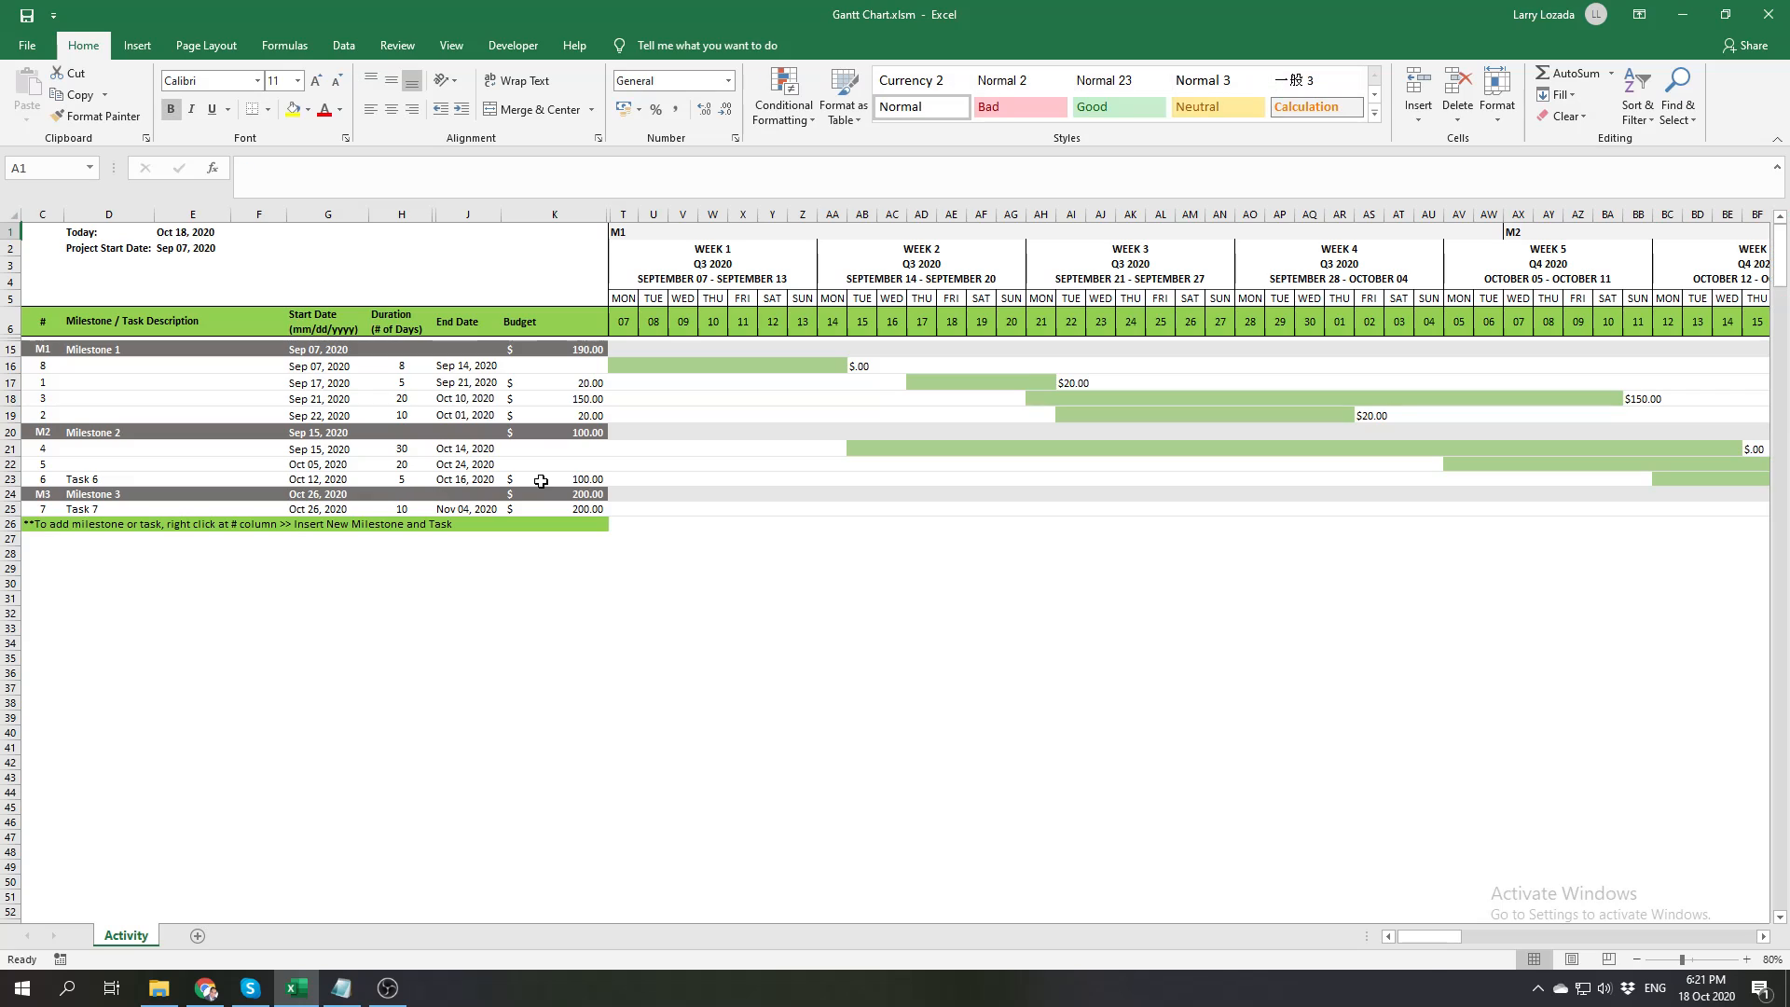
Change task 8's duration to 10 days
{"action": "left_click", "coordinate": [406, 363]}
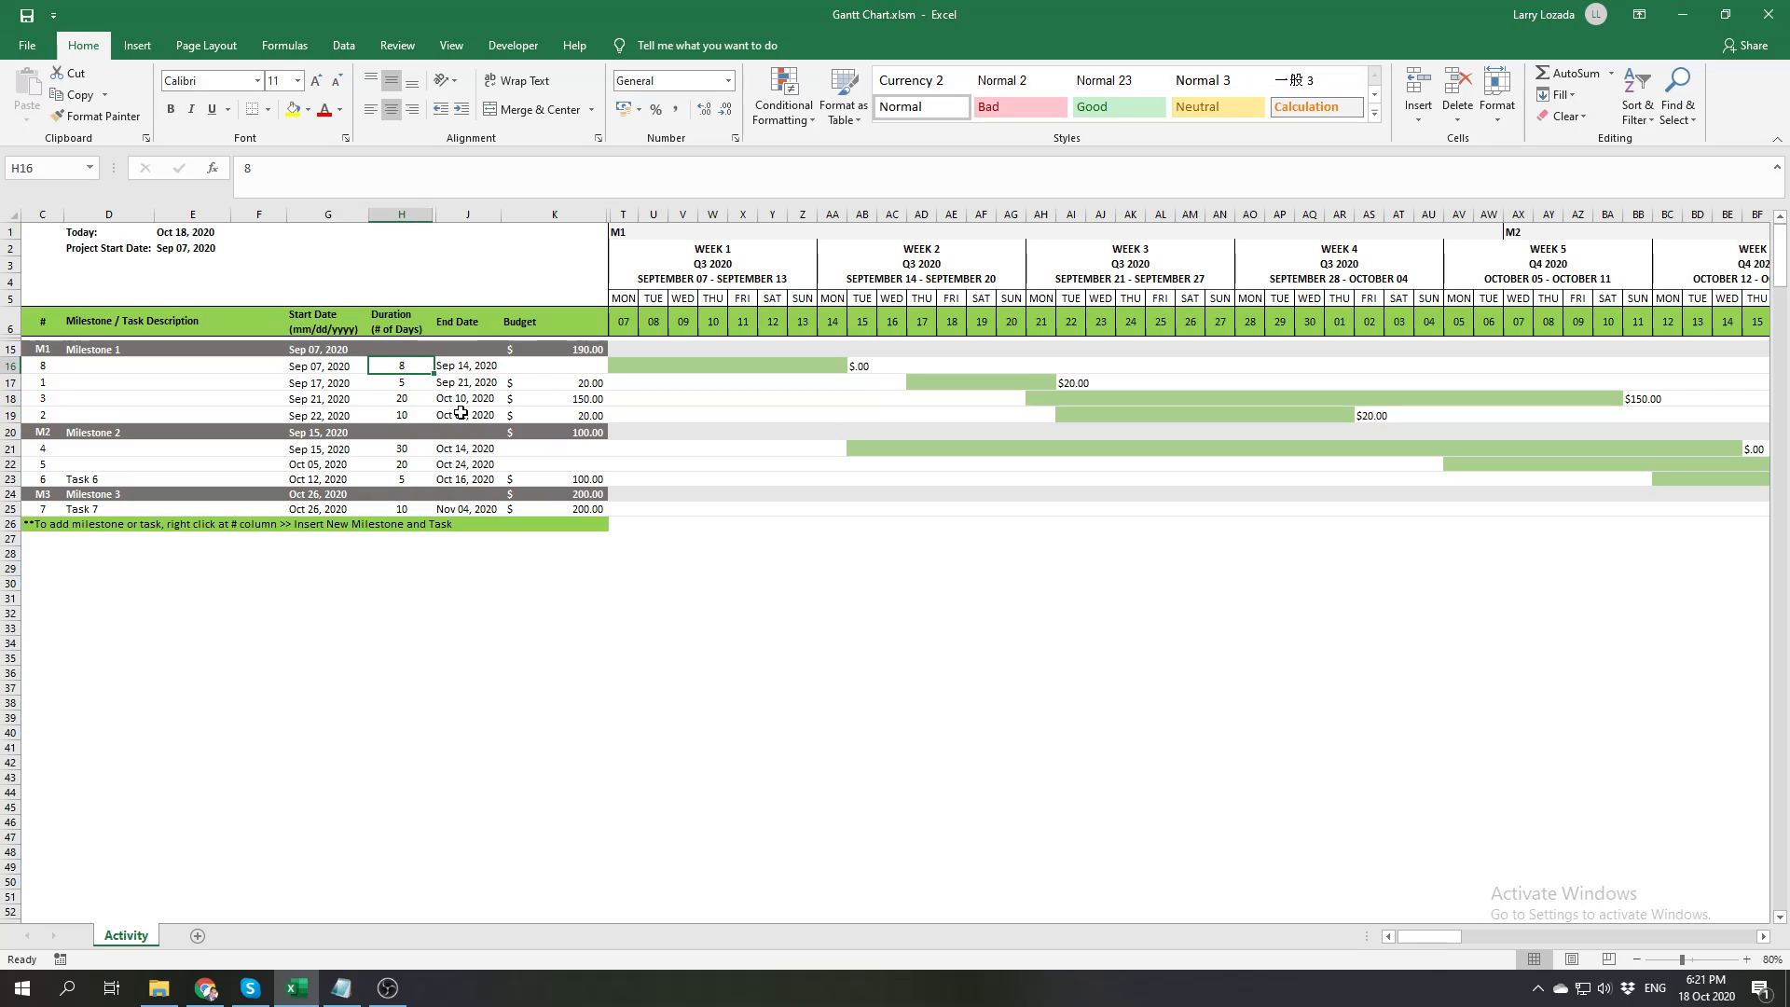
{"action": "type", "text": "10"}
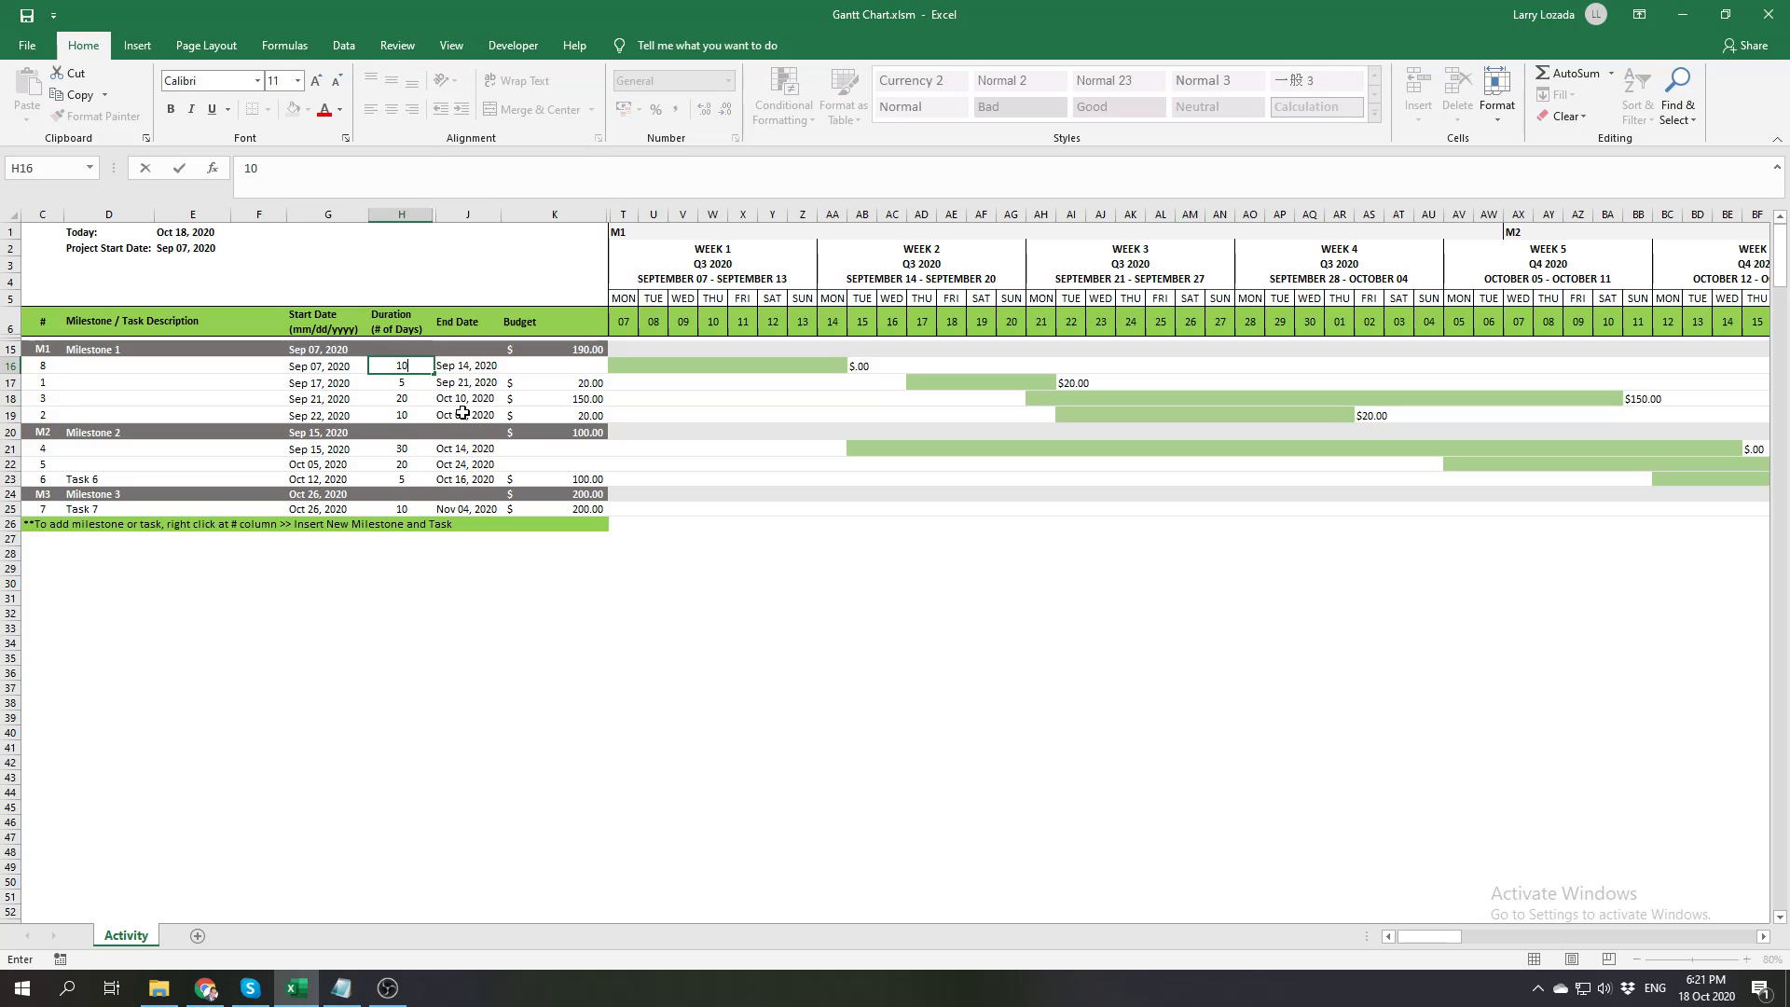
{"action": "key", "text": "Return"}
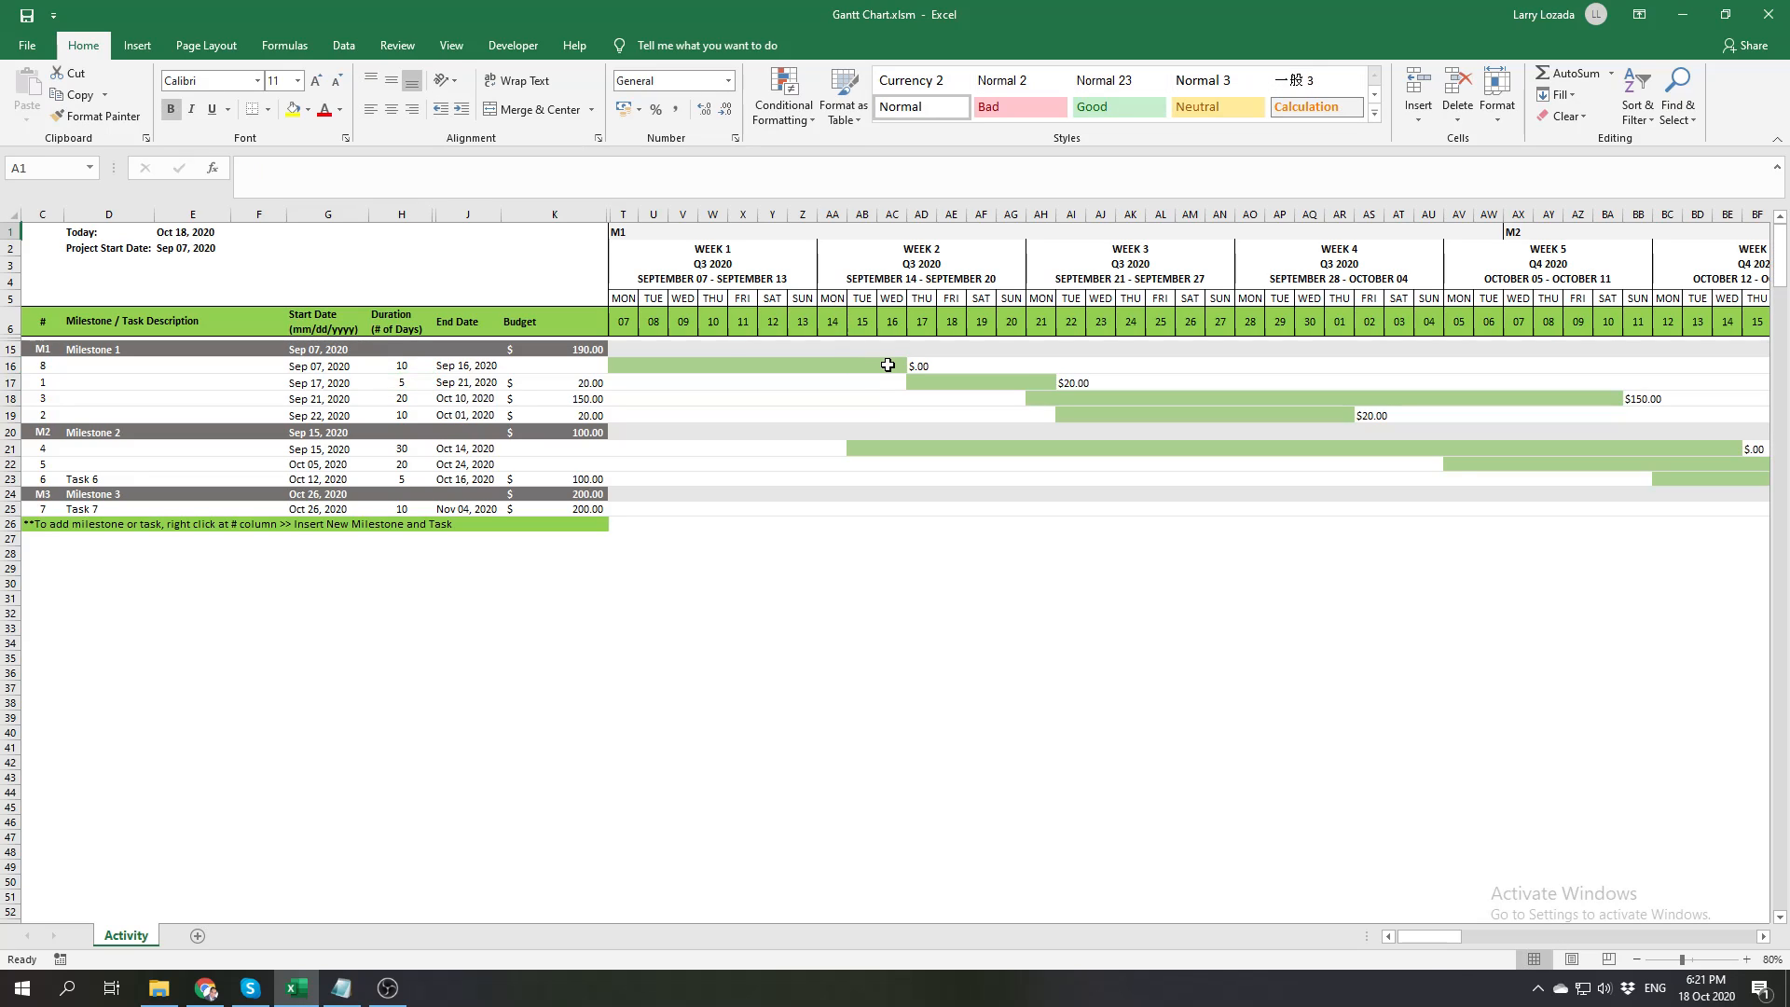
Set the budget of task 8 in Milestone 1 to $500
{"action": "left_click", "coordinate": [567, 362]}
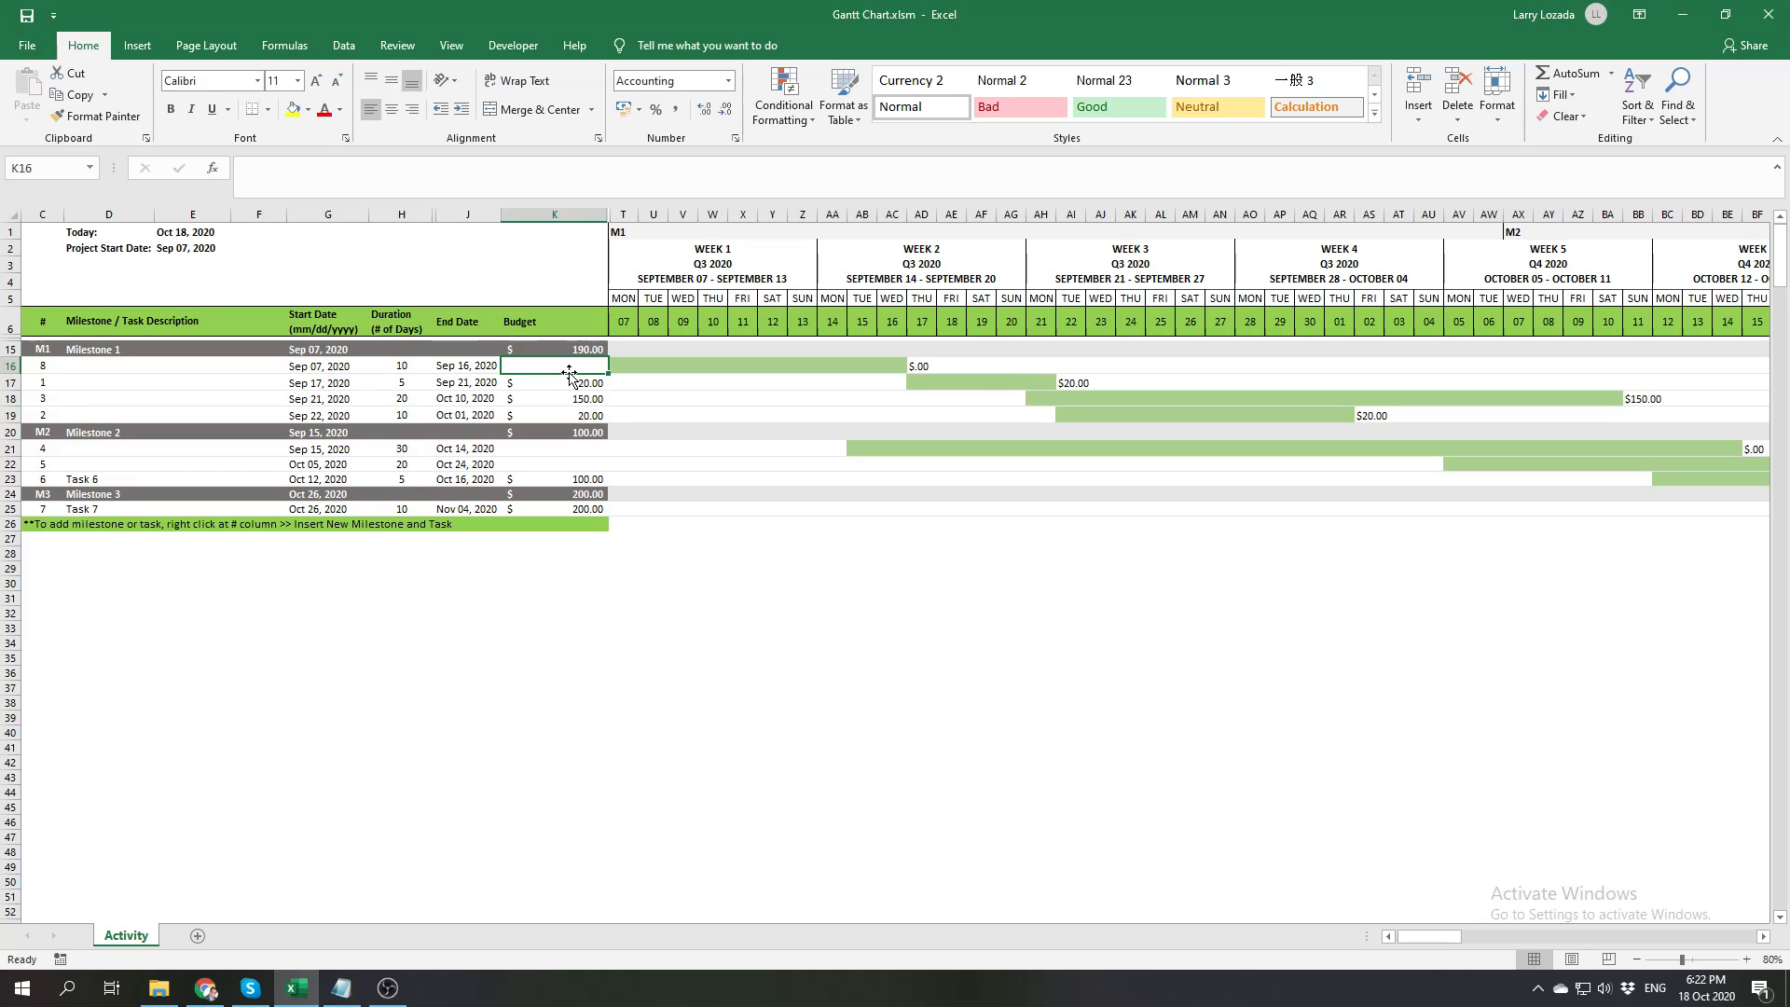
{"action": "type", "text": "500"}
{"action": "key", "text": "Return"}
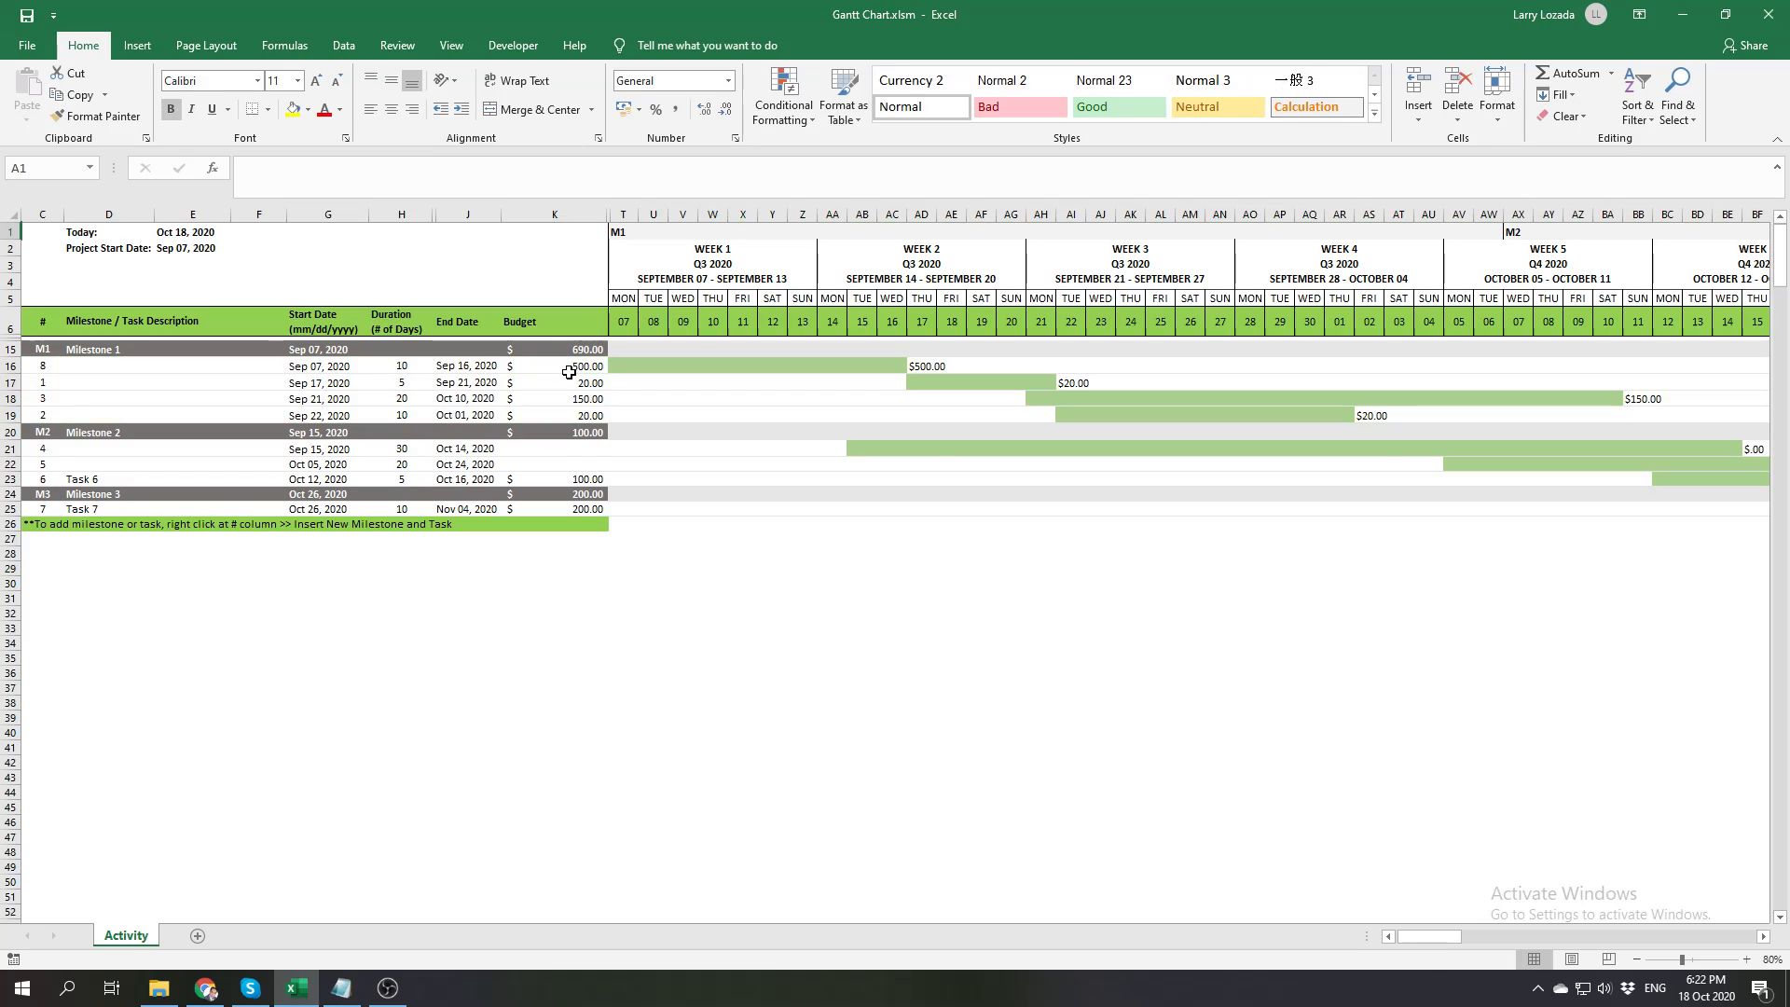
Examine task 8's budget label and bar on the timeline, and compare the Milestone 1 task budgets with the milestone's total and start date
{"action": "left_click", "coordinate": [932, 366]}
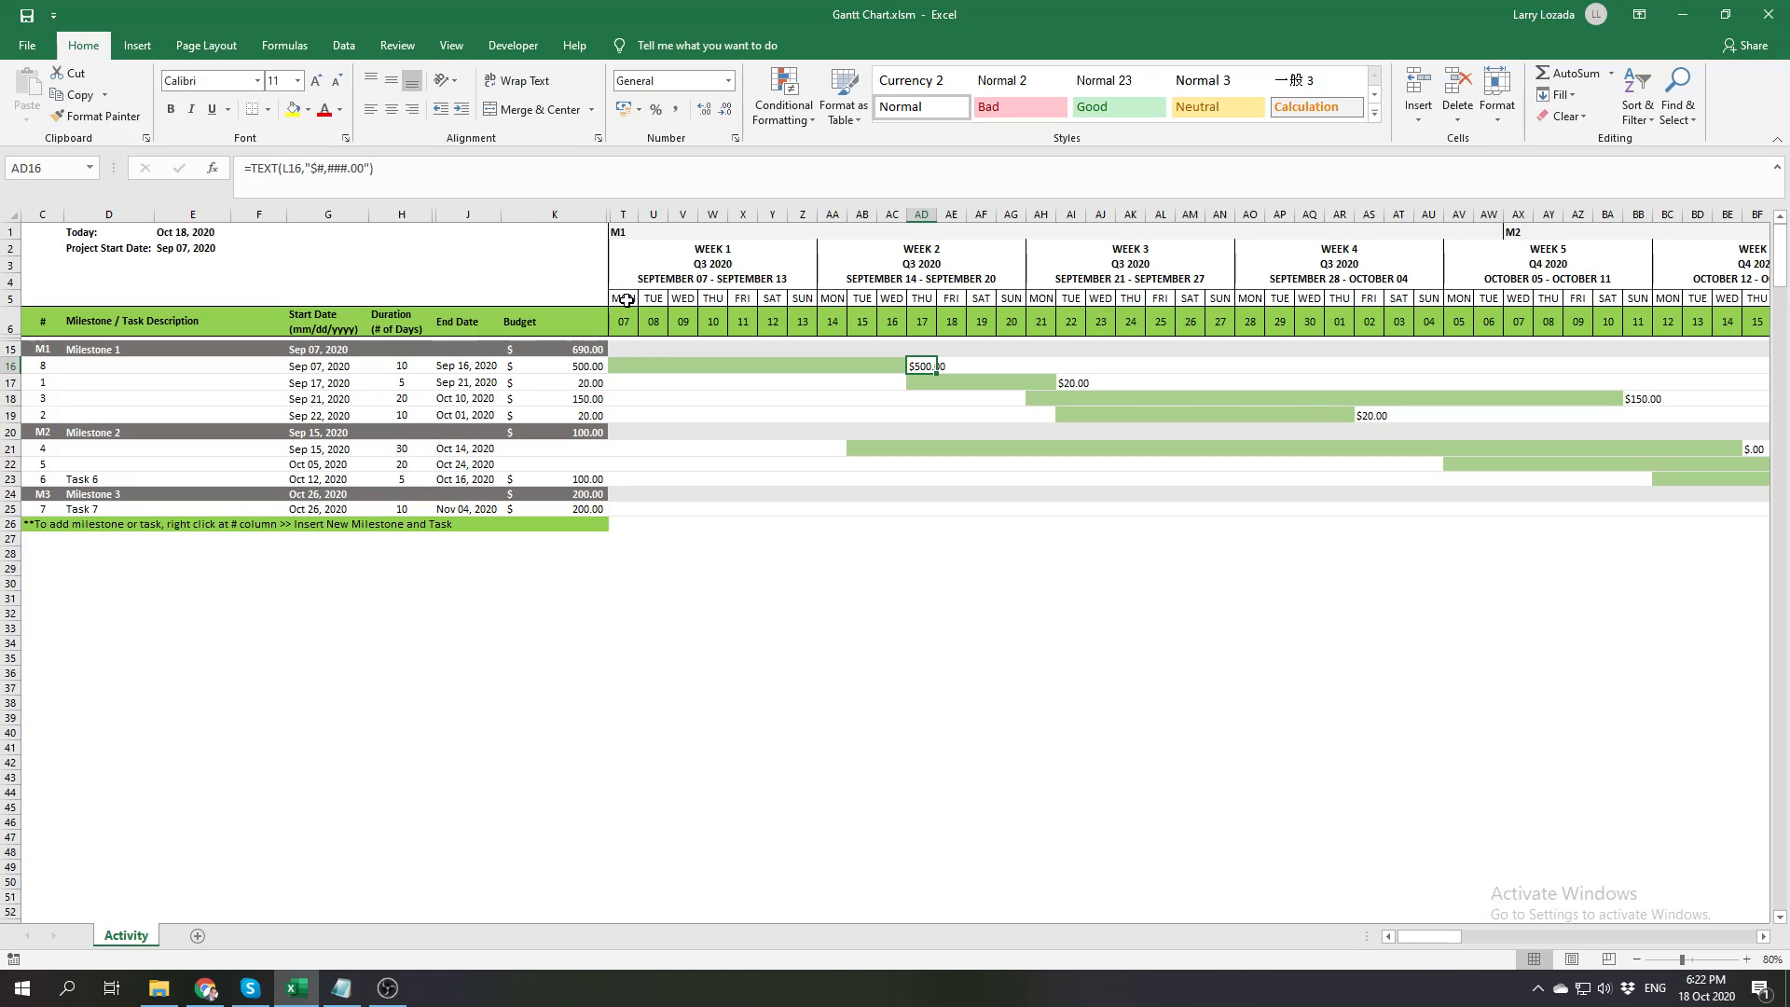
{"action": "left_click", "coordinate": [615, 361]}
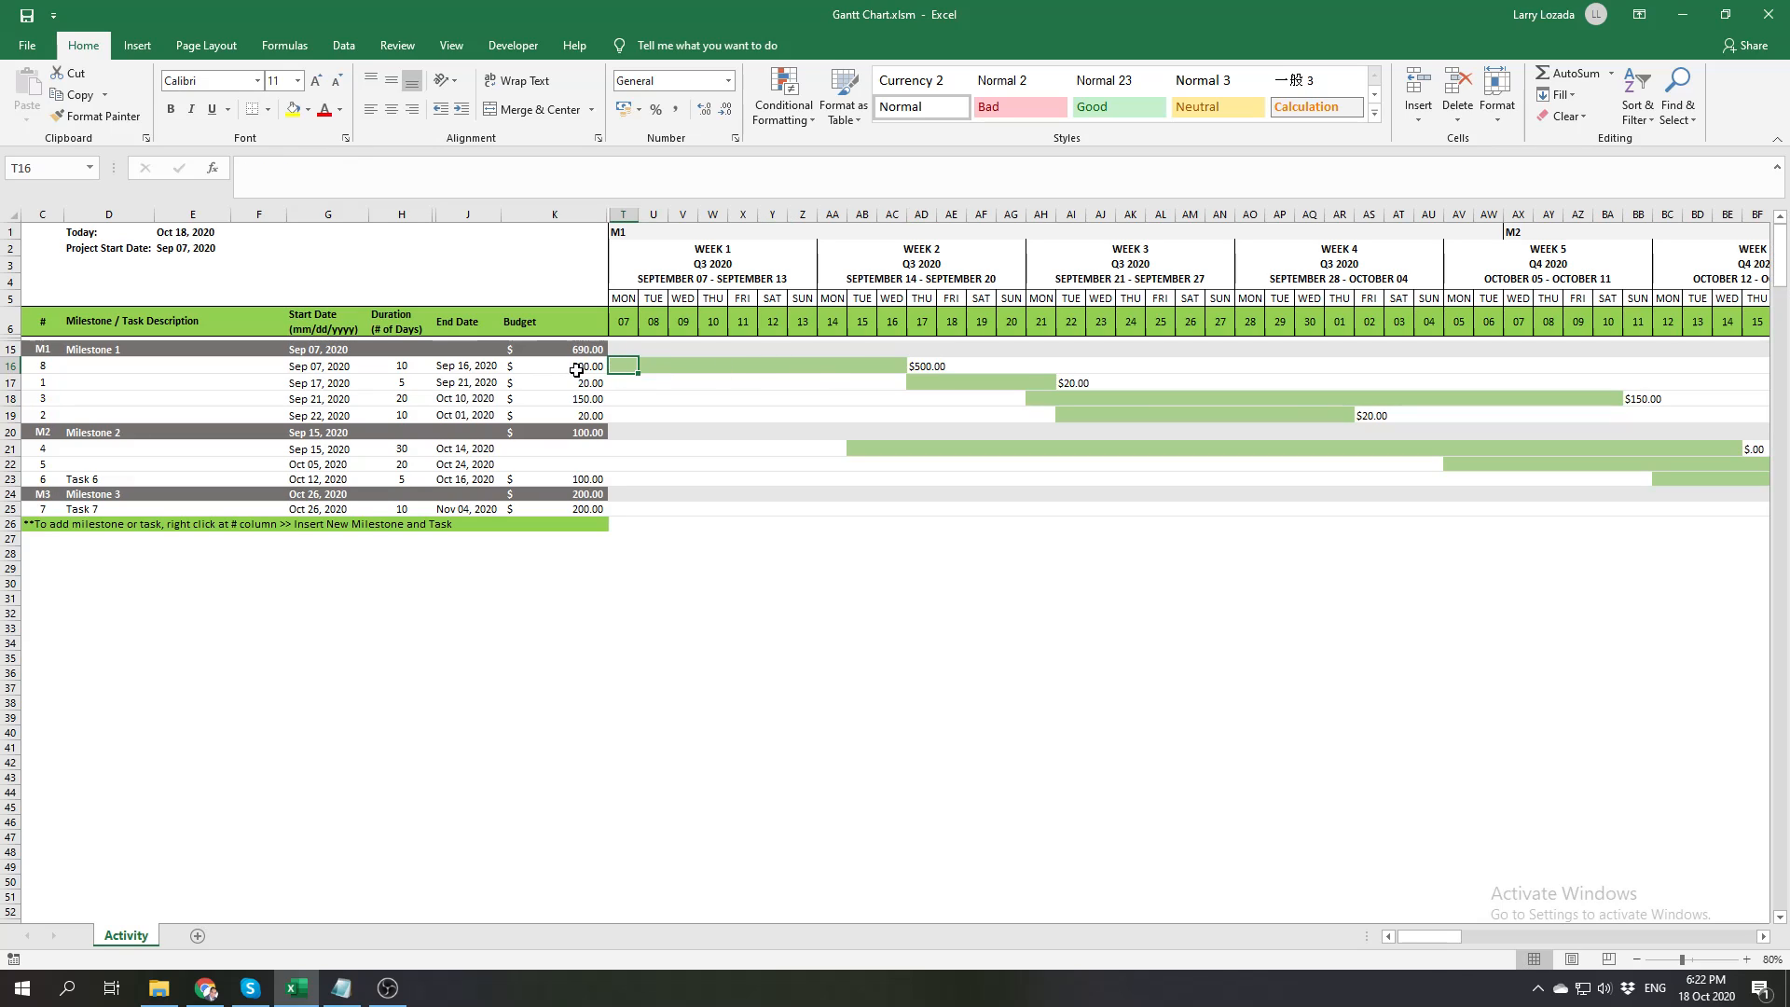
{"action": "left_click_drag", "start_coordinate": [573, 367], "coordinate": [569, 415]}
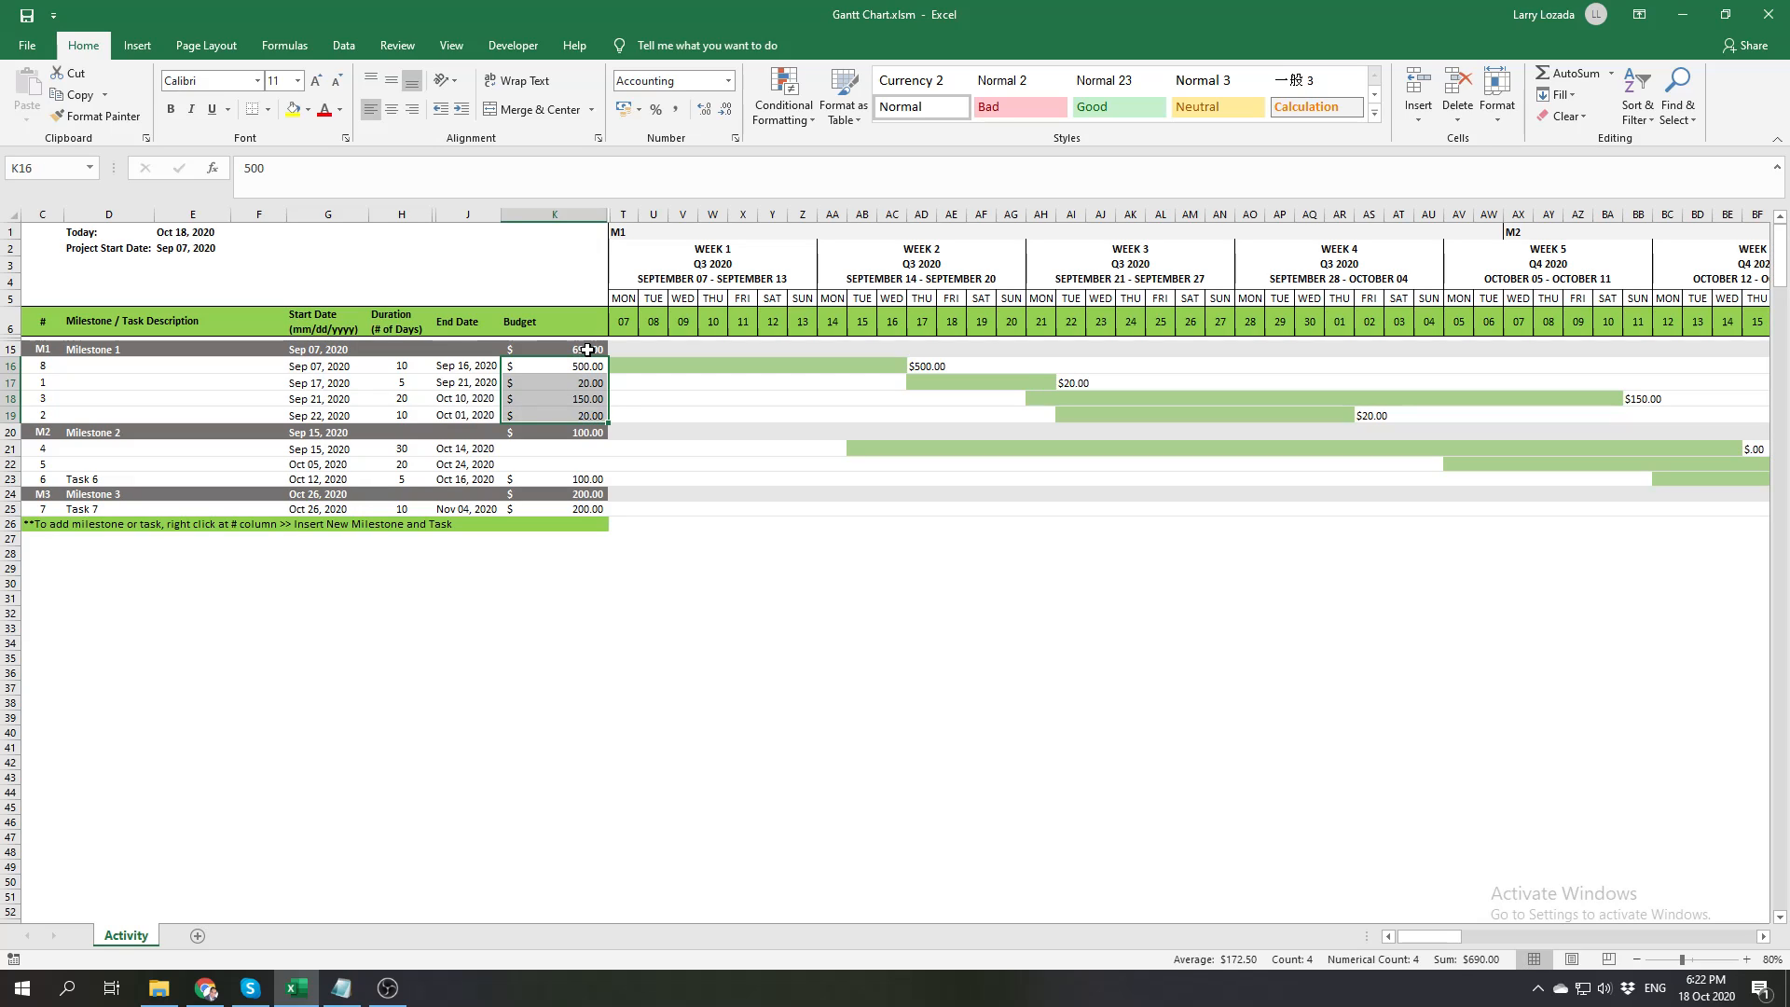
{"action": "left_click", "coordinate": [587, 350]}
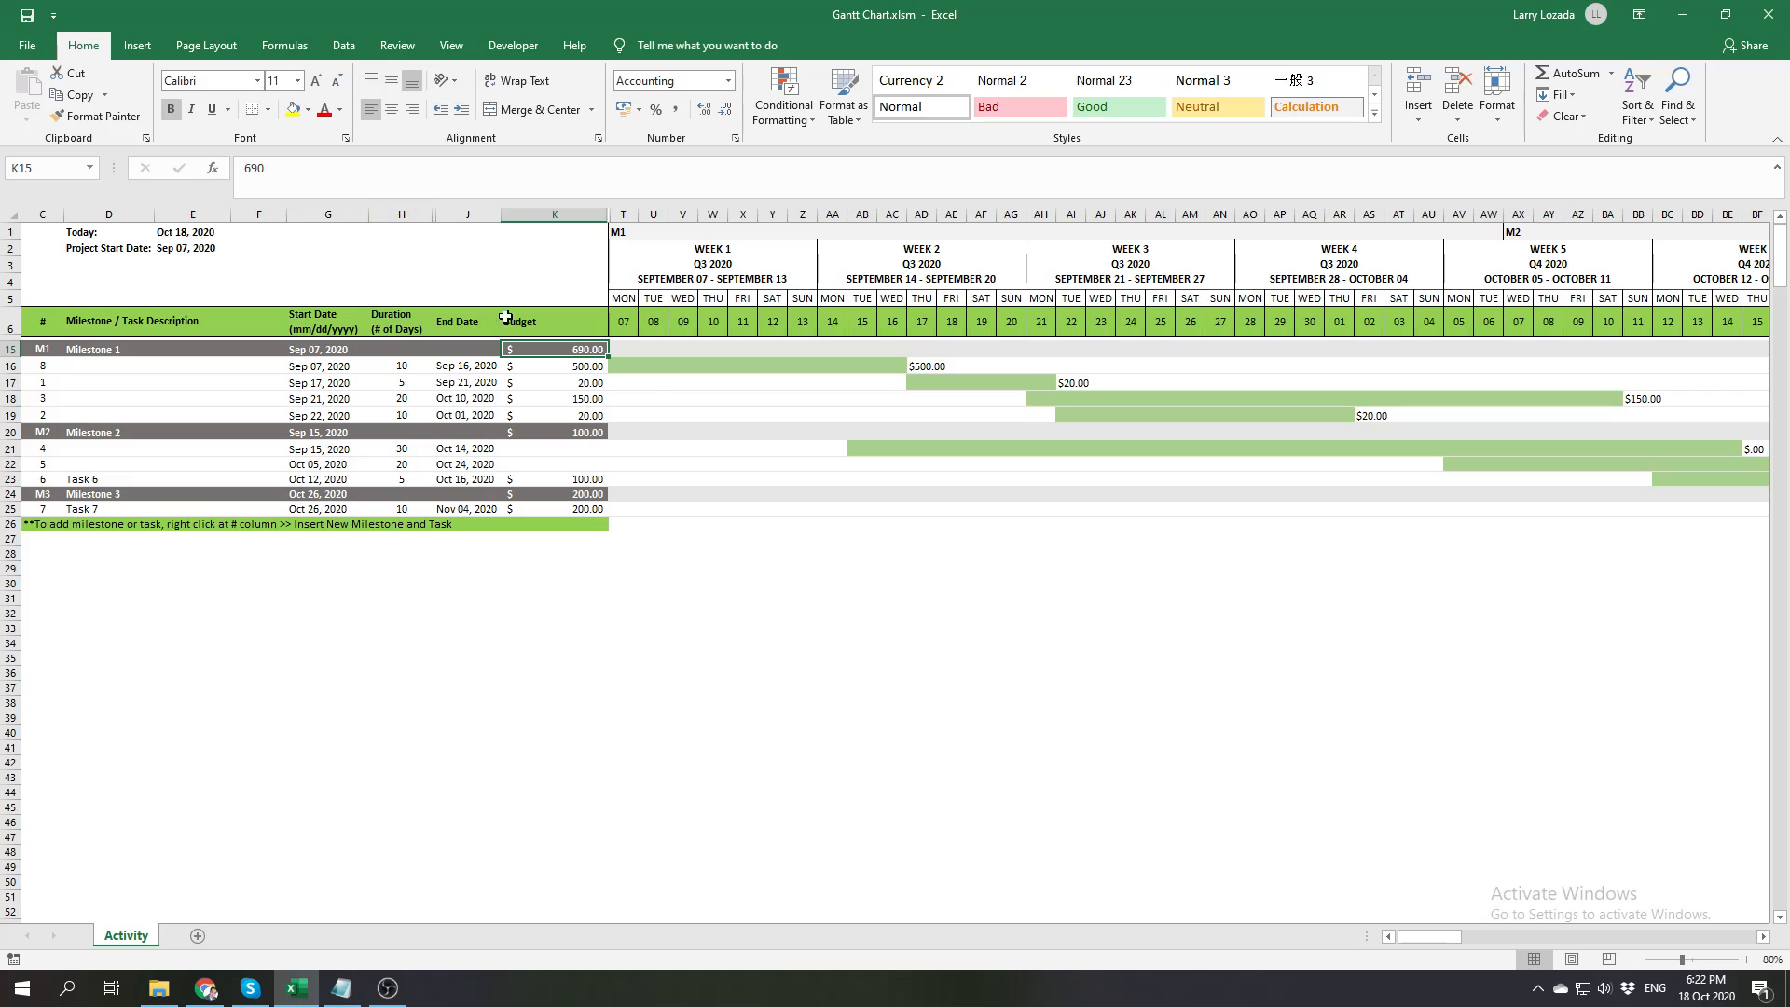
{"action": "left_click_drag", "start_coordinate": [590, 366], "coordinate": [590, 416]}
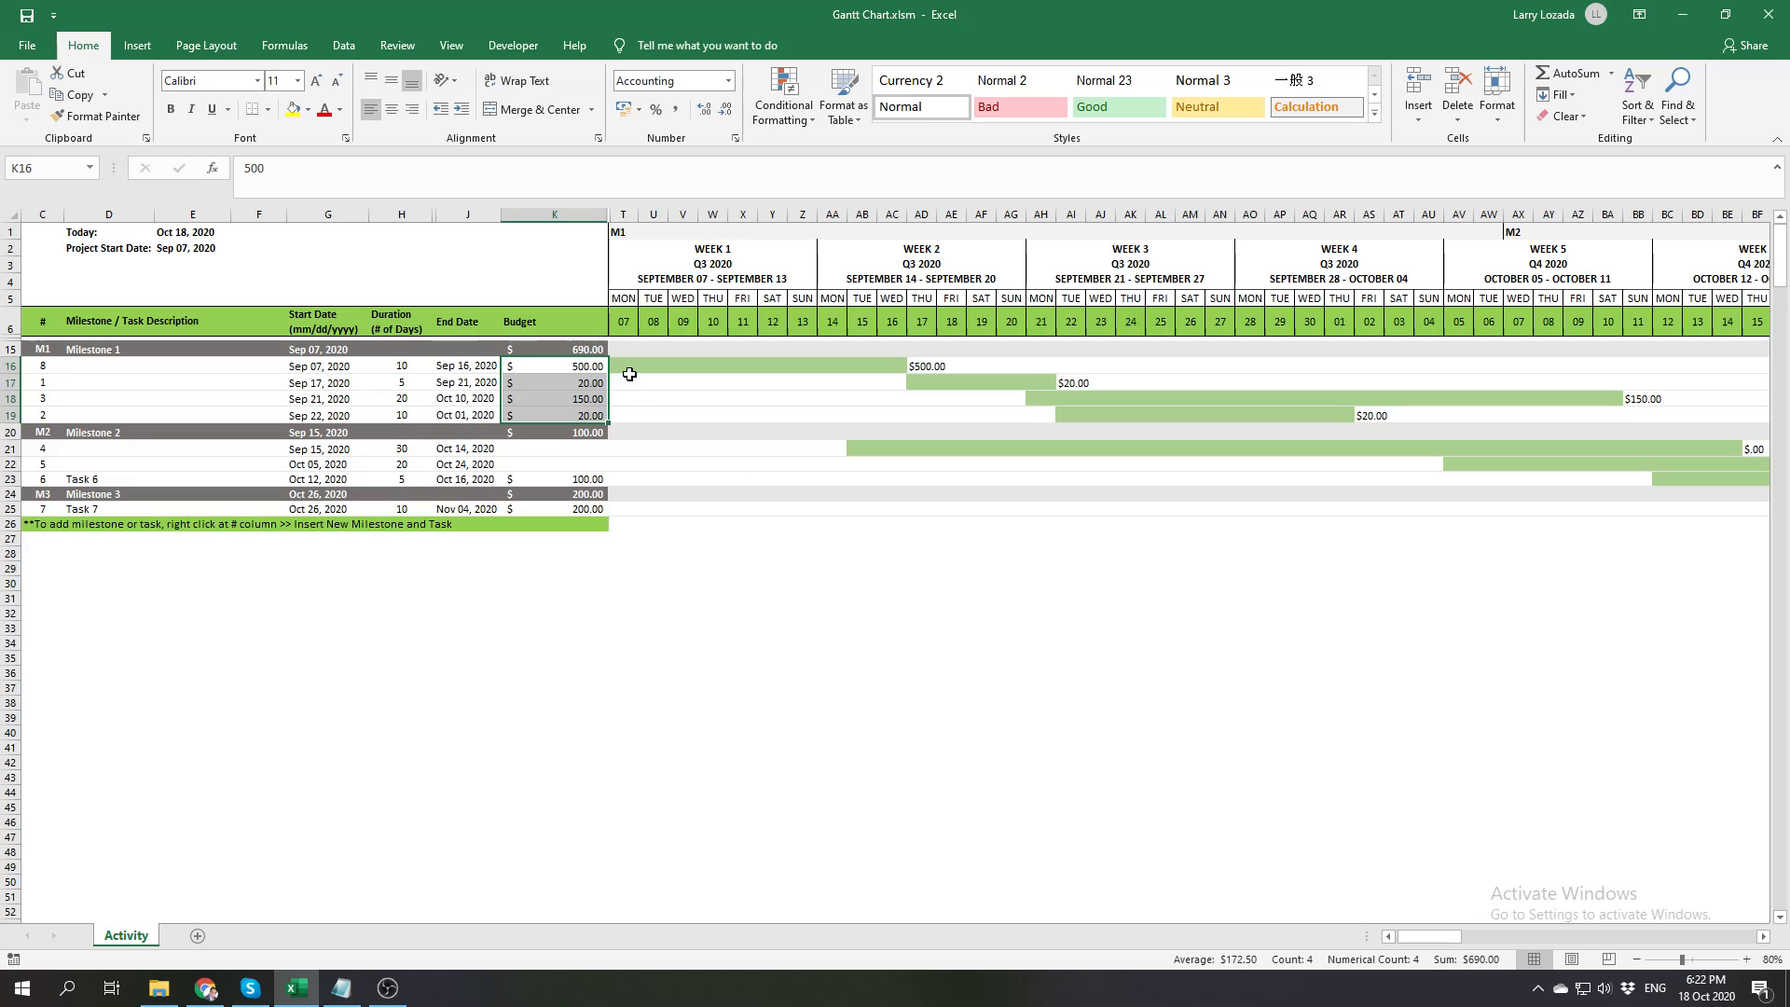
{"action": "left_click", "coordinate": [594, 349]}
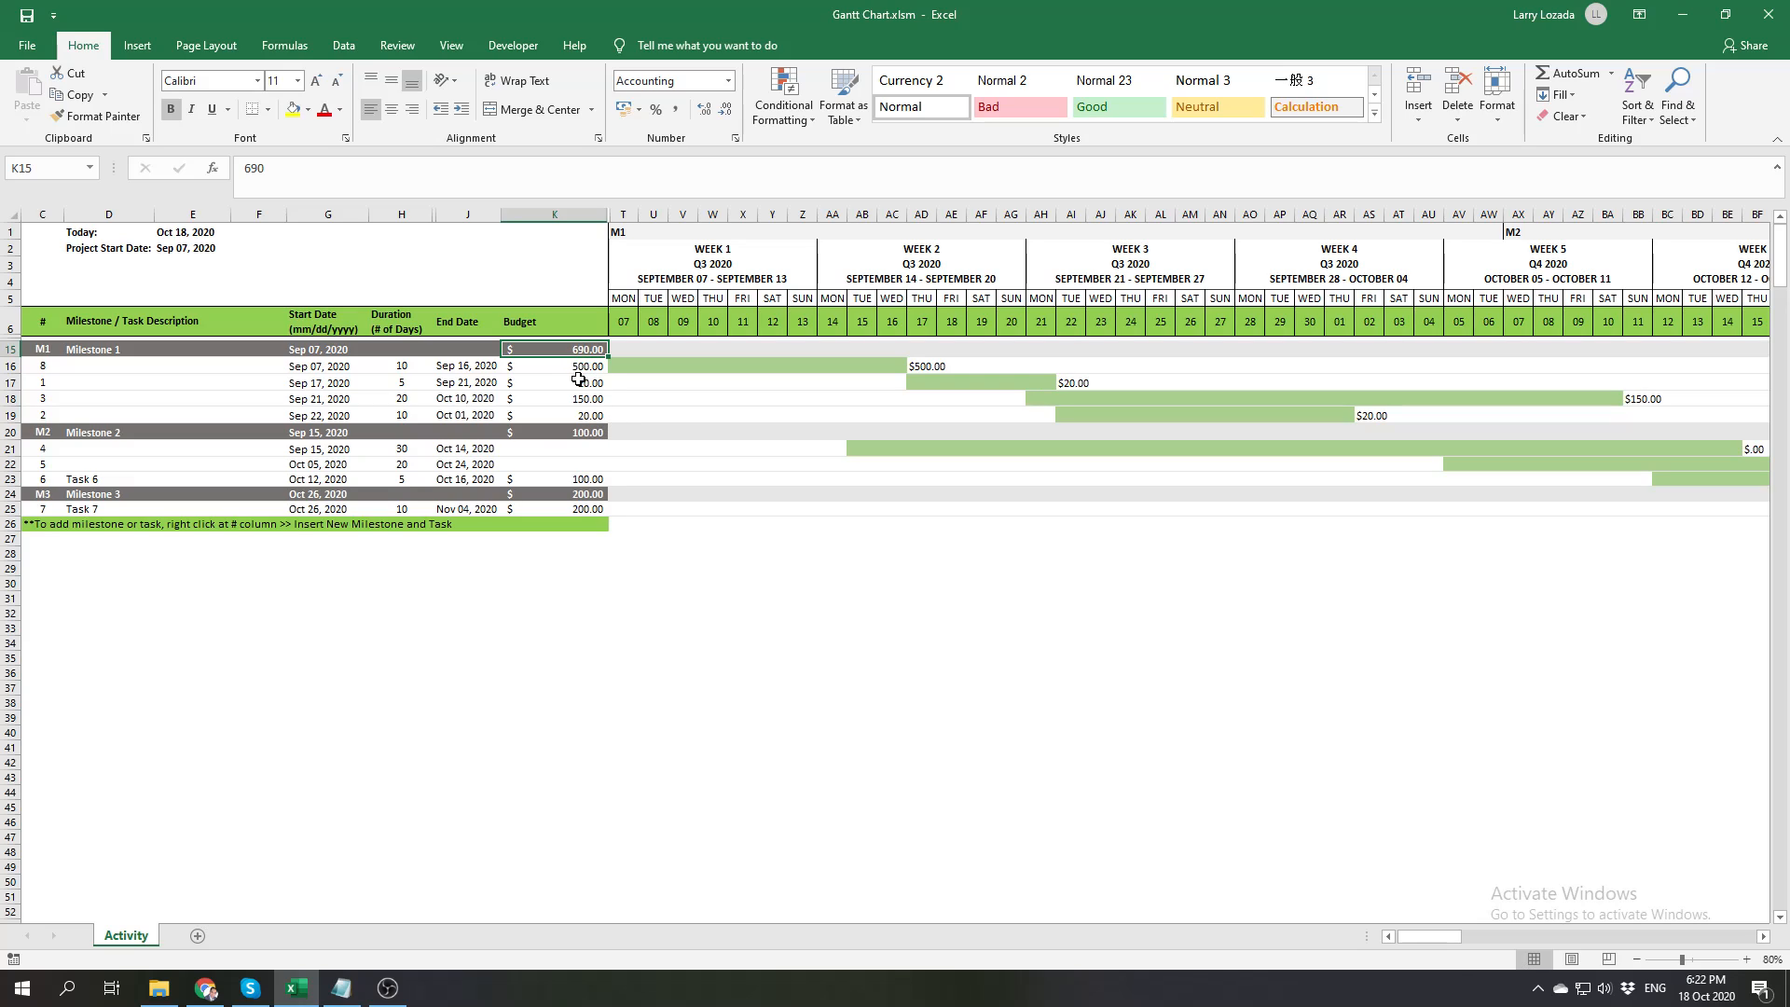
{"action": "left_click", "coordinate": [334, 346]}
{"action": "left_click", "coordinate": [573, 347]}
{"action": "left_click", "coordinate": [666, 629]}
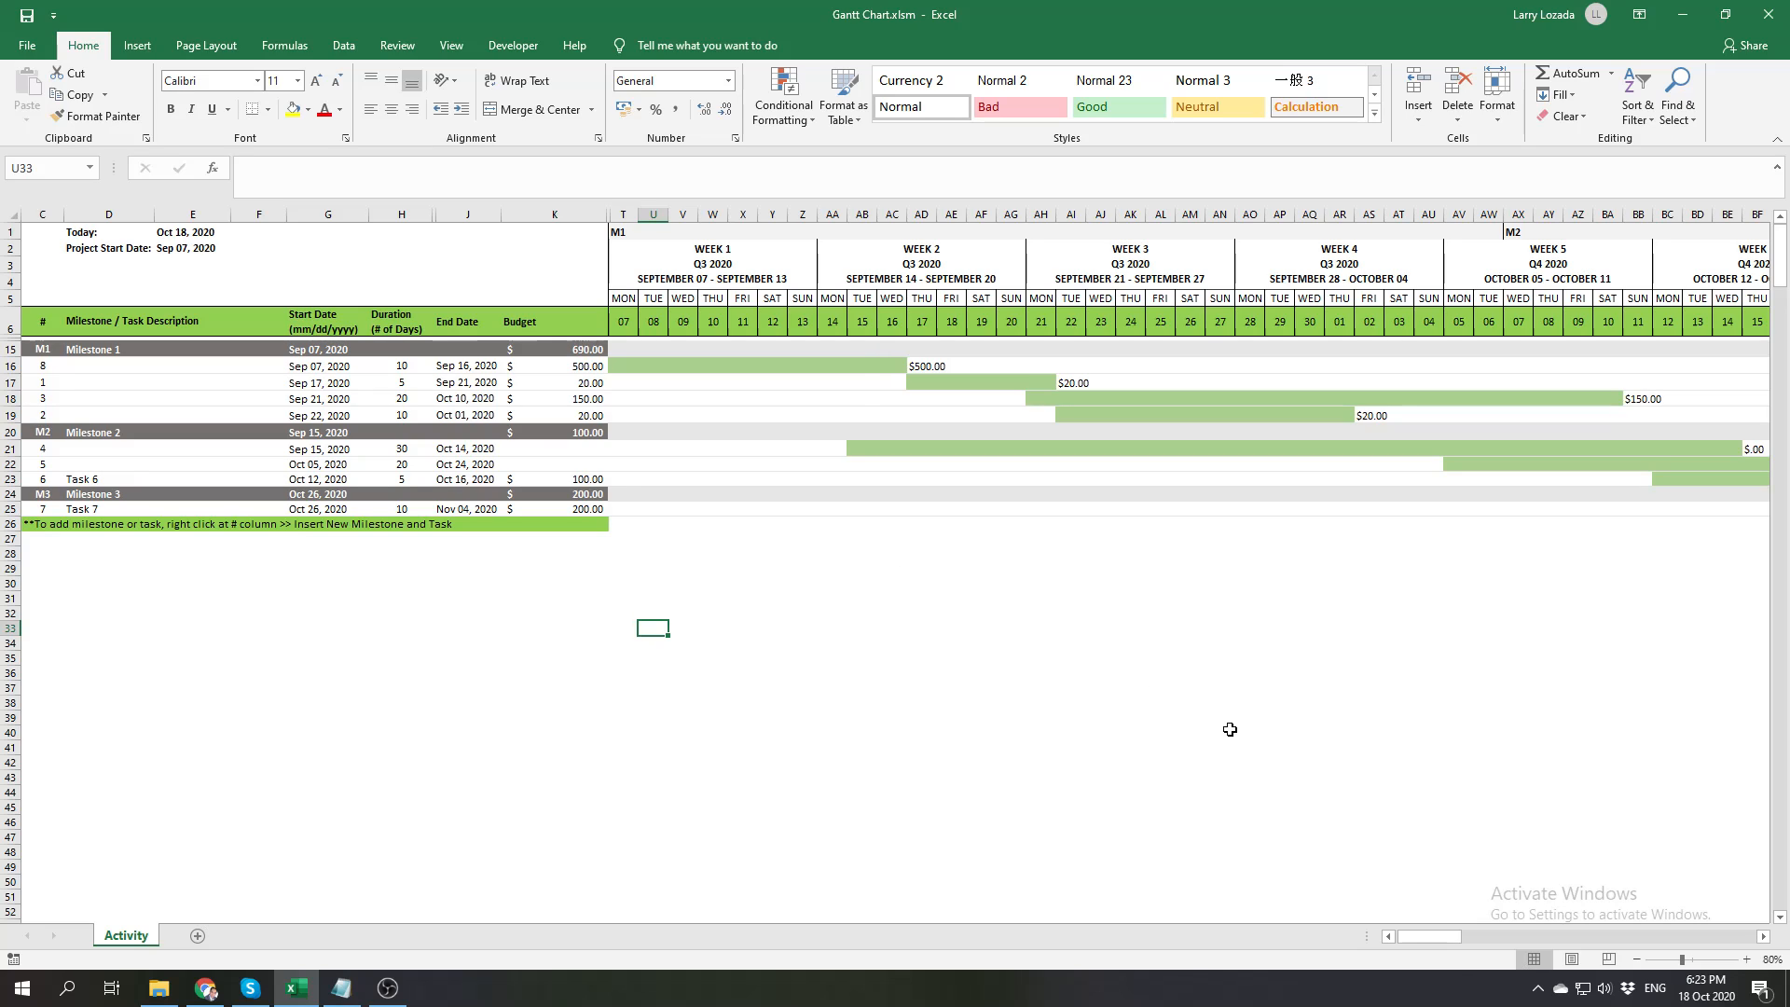
Reduce the formula bar's height to a single line
{"action": "mouse_move", "coordinate": [1423, 938]}
{"action": "left_mouse_down"}
{"action": "mouse_move", "coordinate": [1483, 940]}
{"action": "mouse_move", "coordinate": [1406, 949]}
{"action": "left_mouse_up"}
{"action": "left_click_drag", "start_coordinate": [825, 198], "coordinate": [825, 179]}
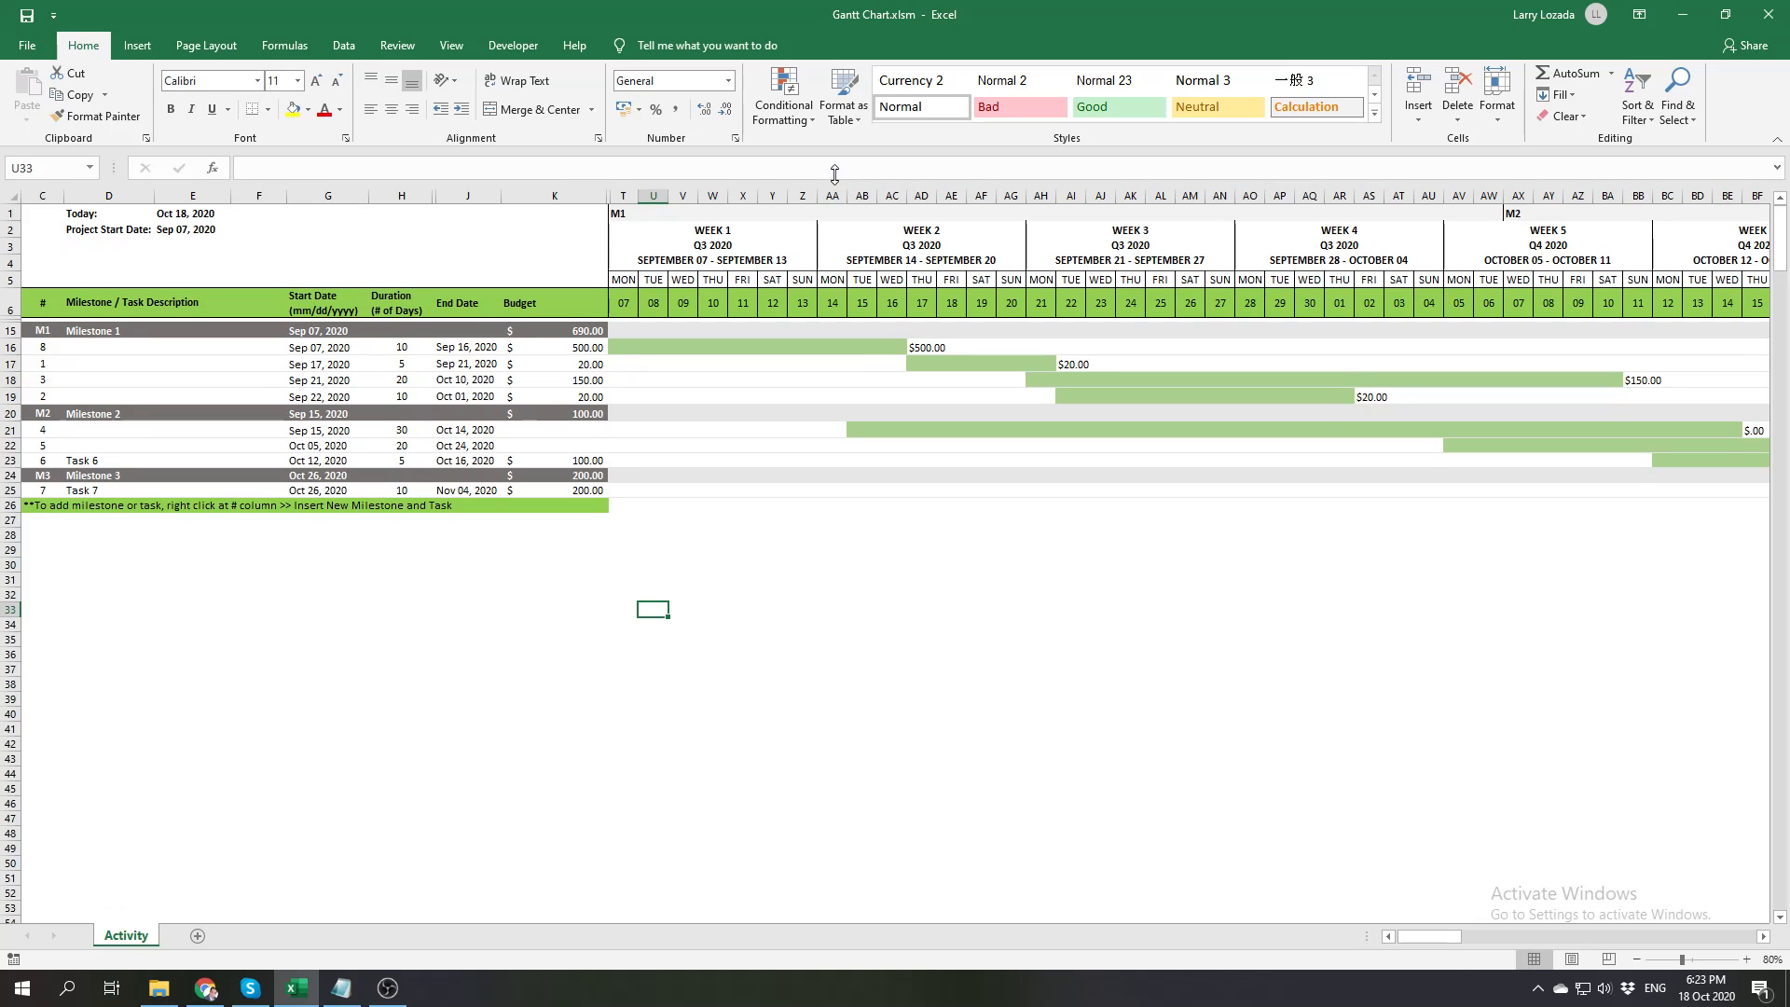
{"action": "left_click", "coordinate": [870, 591]}
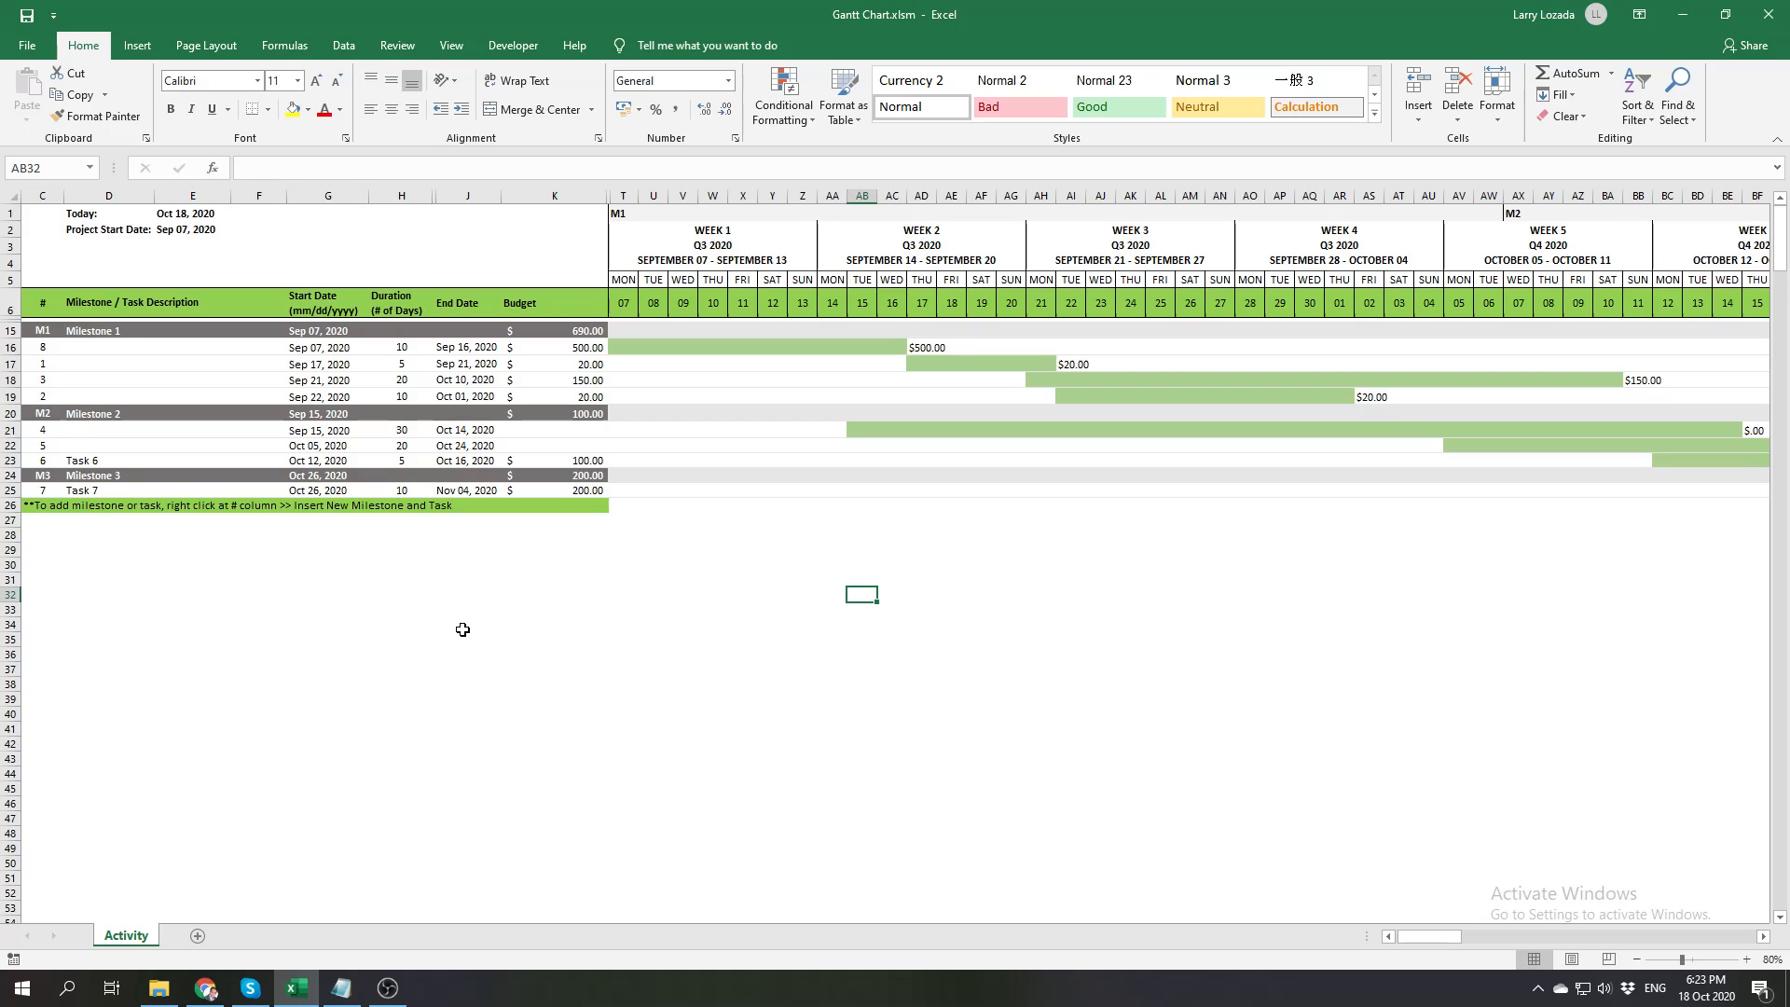
{"action": "mouse_move", "coordinate": [395, 990]}
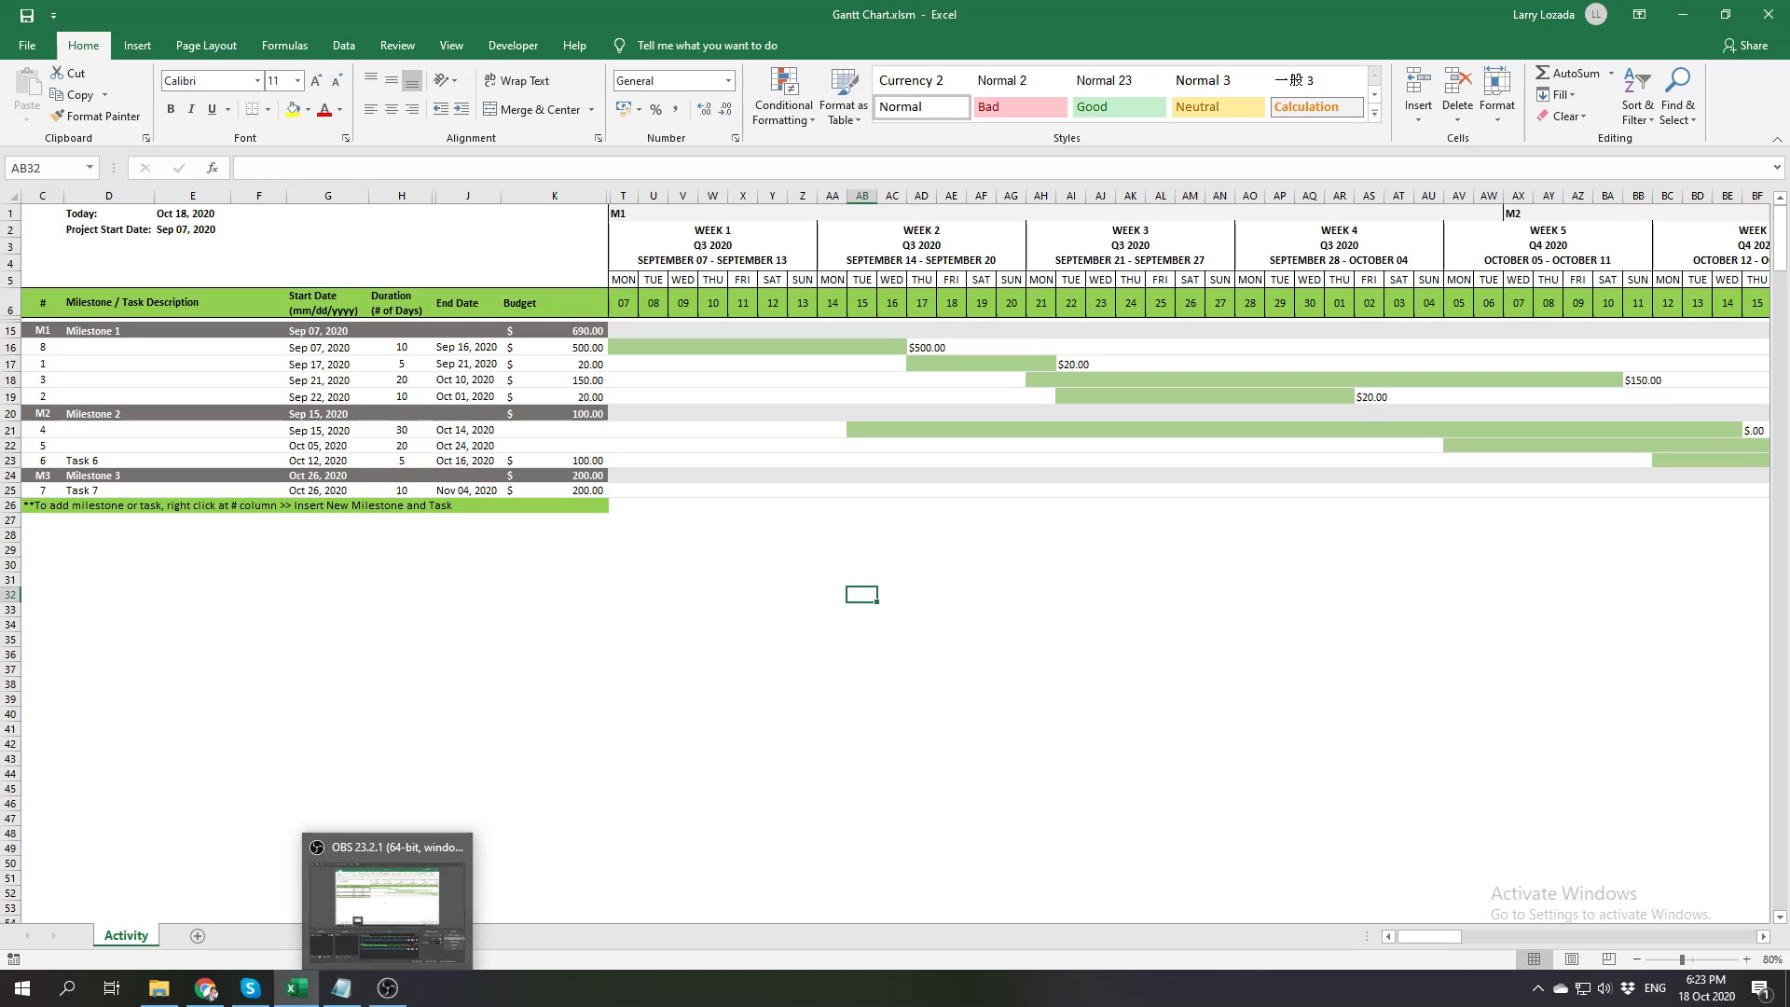